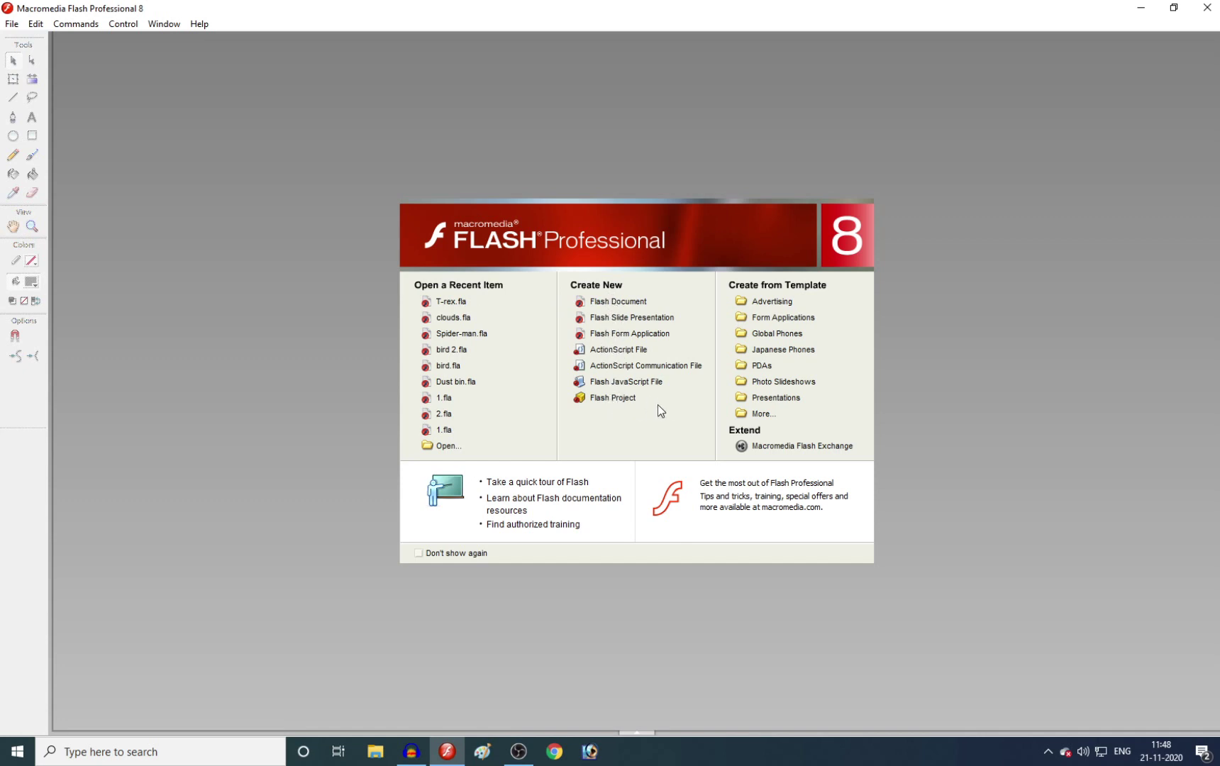
Create a new Flash document and show the rulers around its stage.
left_click(602, 303)
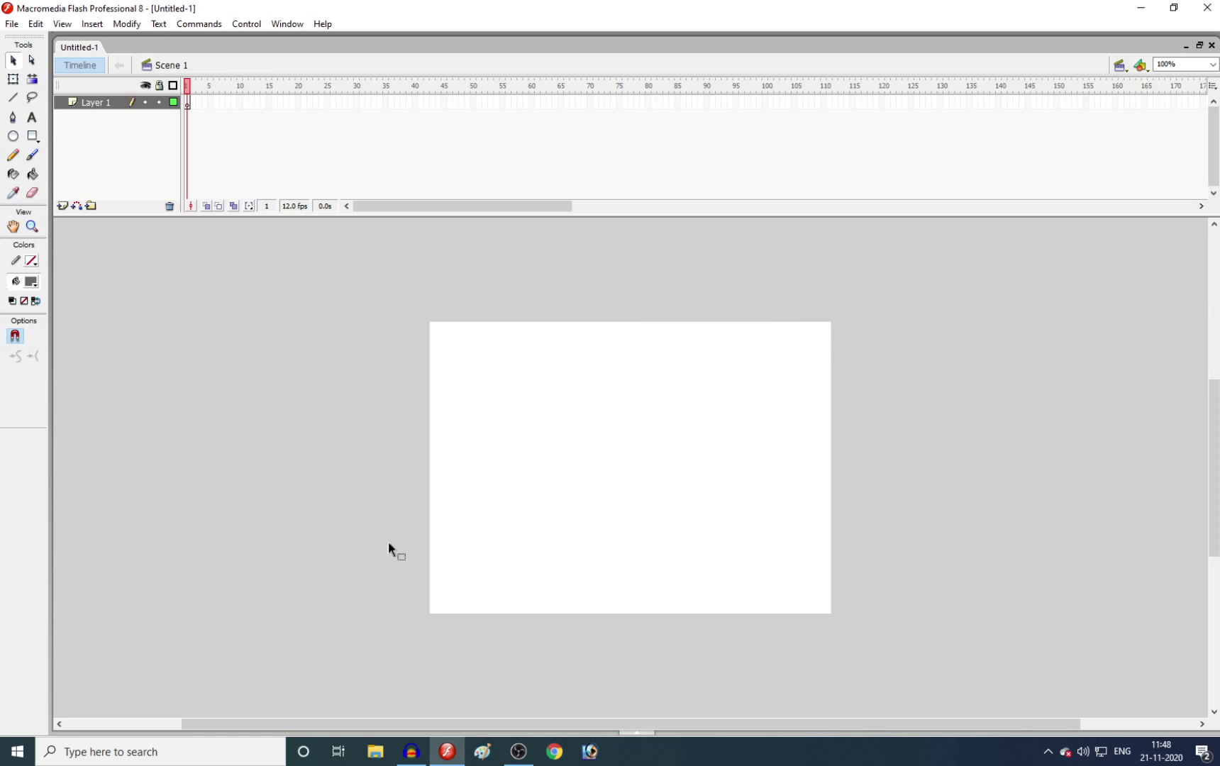
left_click(1210, 65)
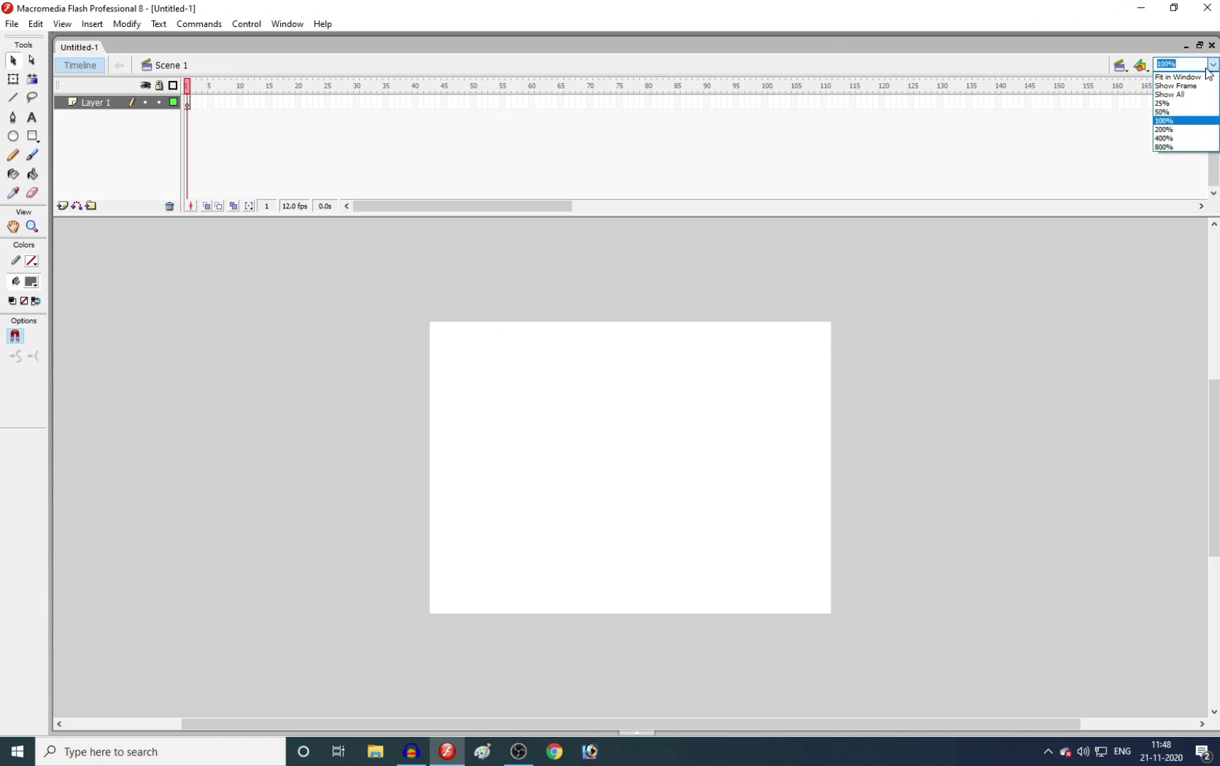
left_click(1200, 86)
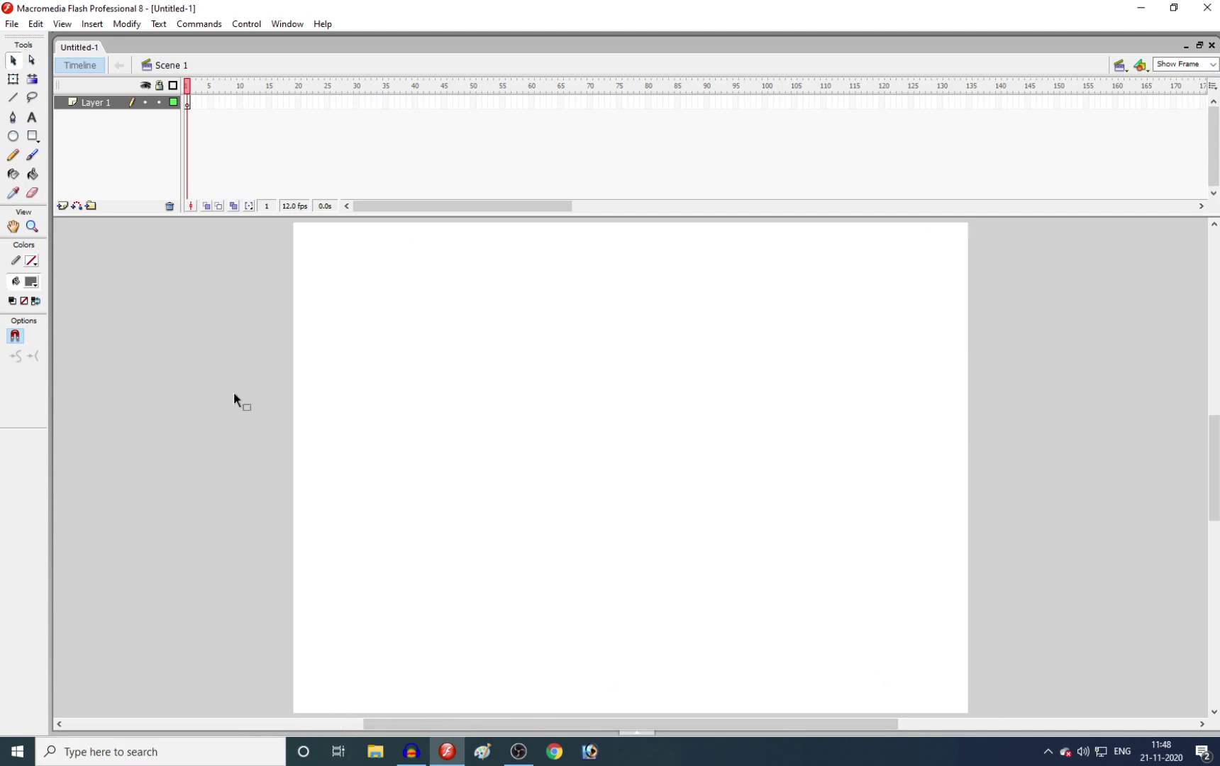
right_click(252, 328)
left_click(327, 444)
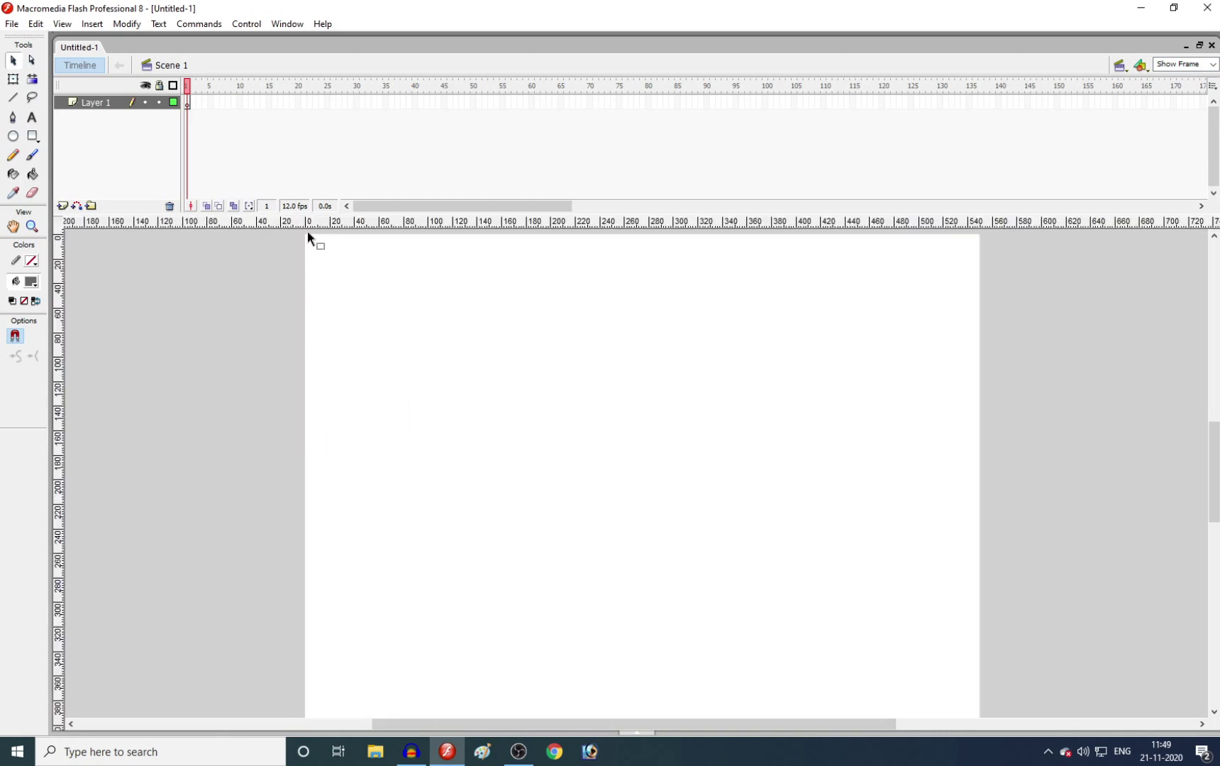
key("z")
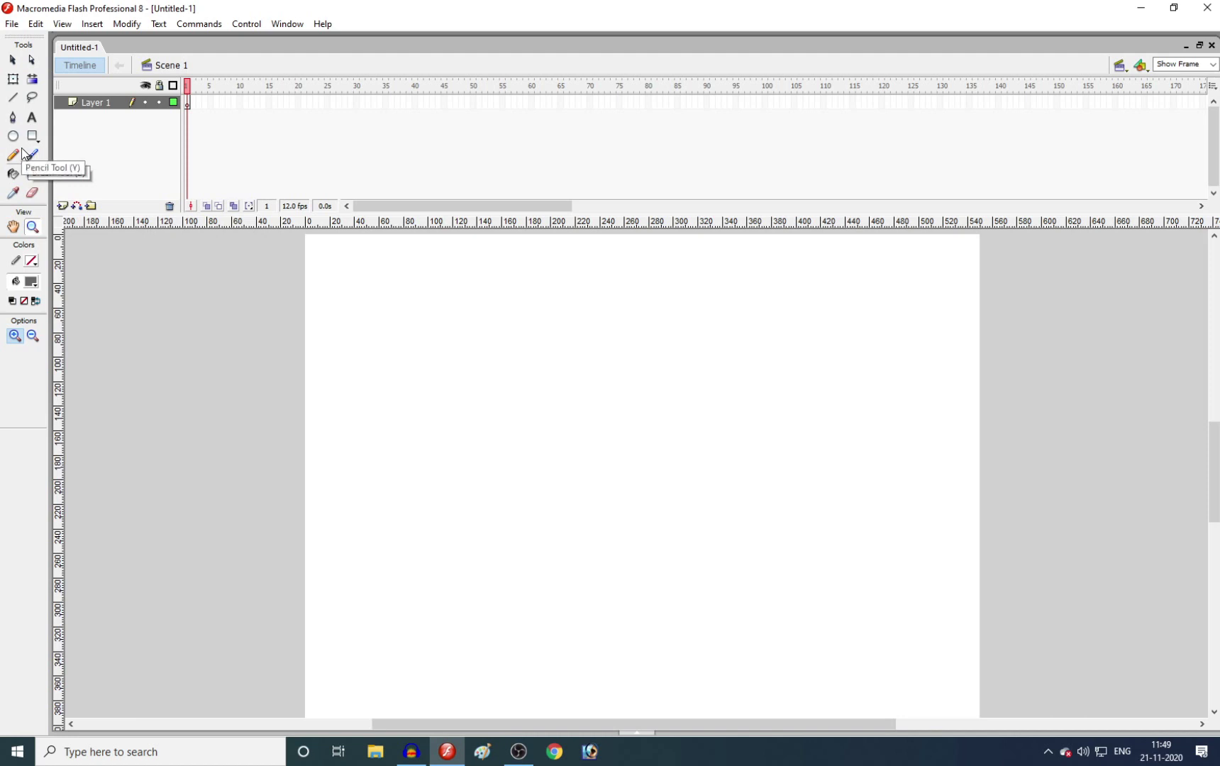
left_click(484, 760)
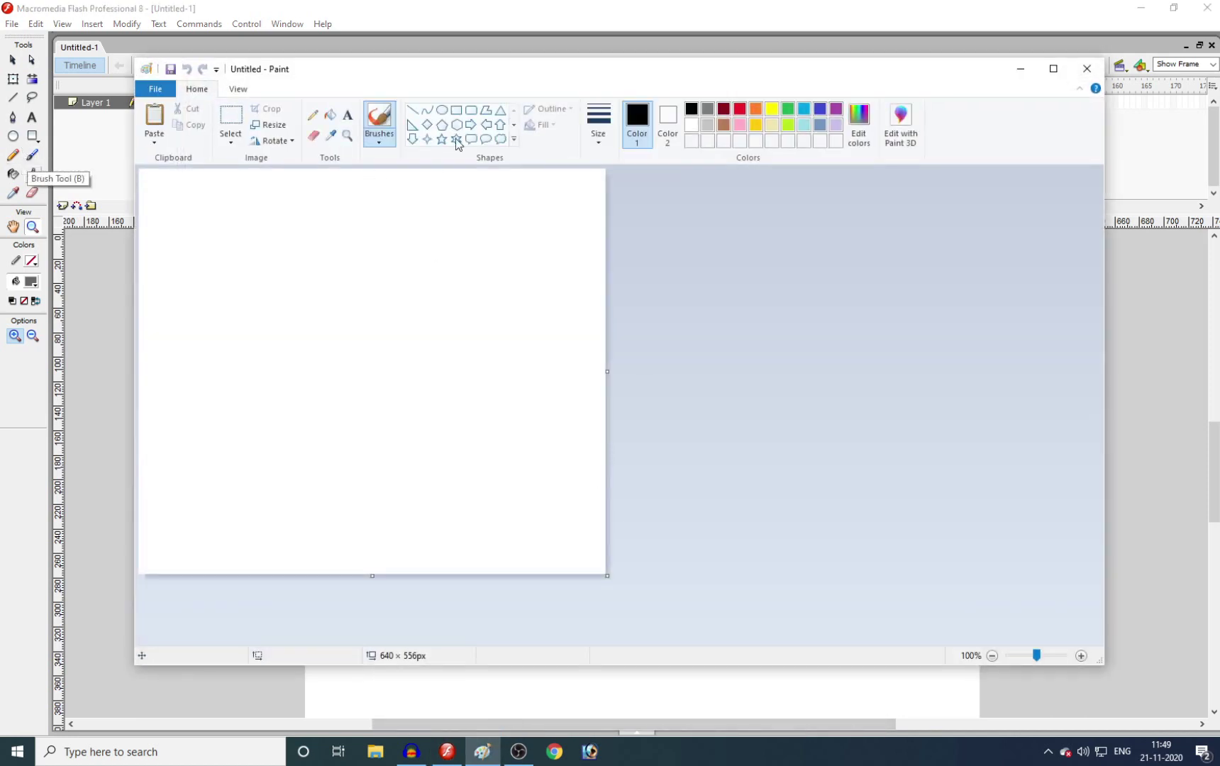
left_click(1085, 69)
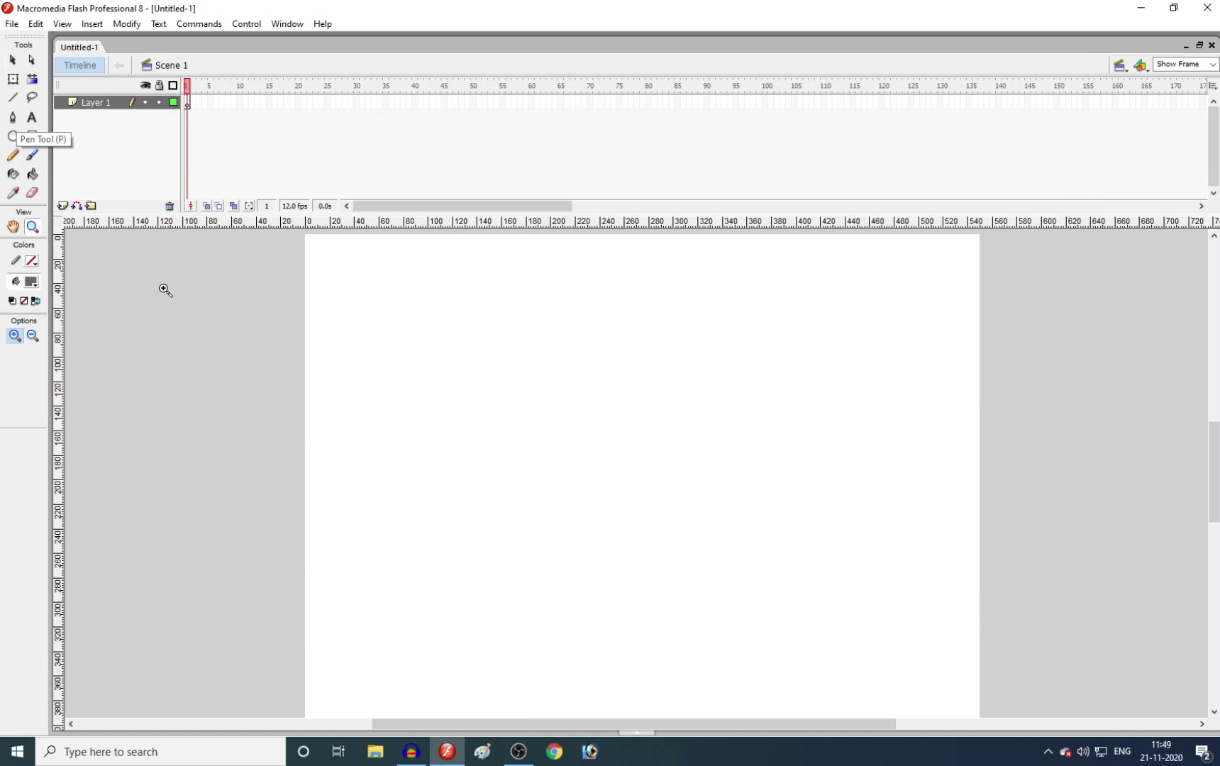
left_click(13, 60)
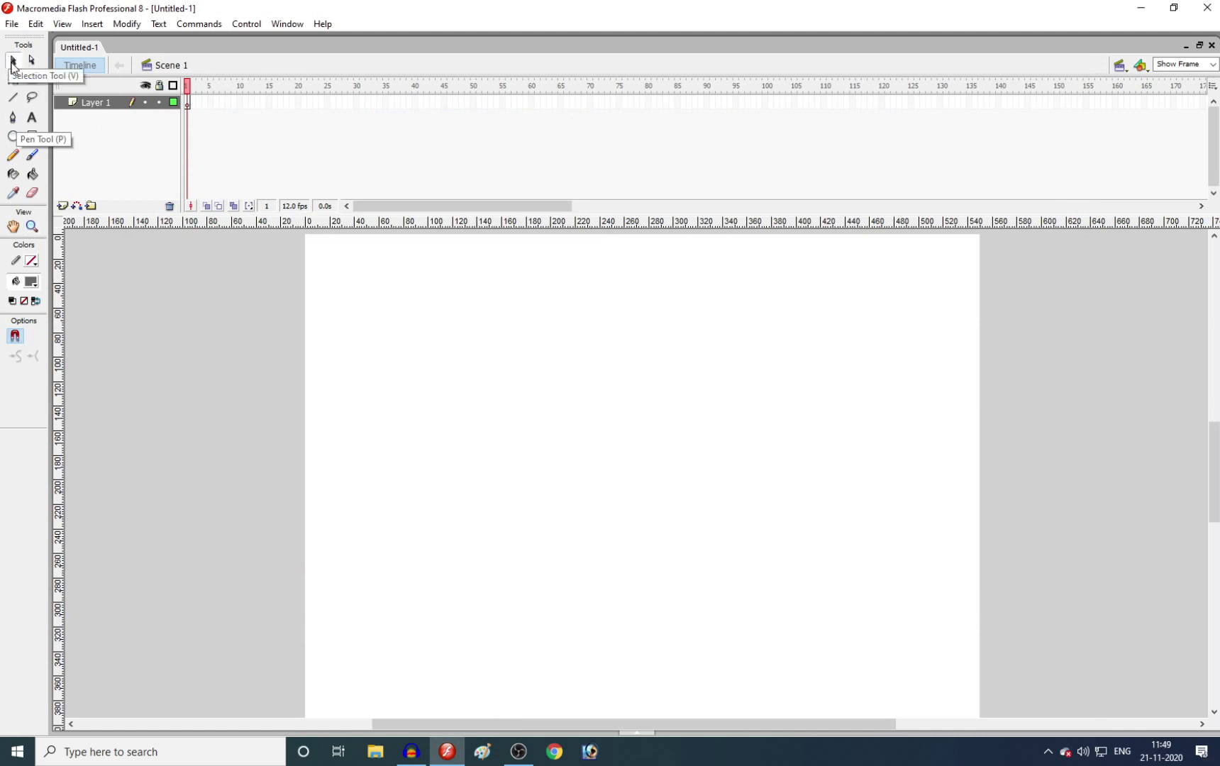
left_click(12, 97)
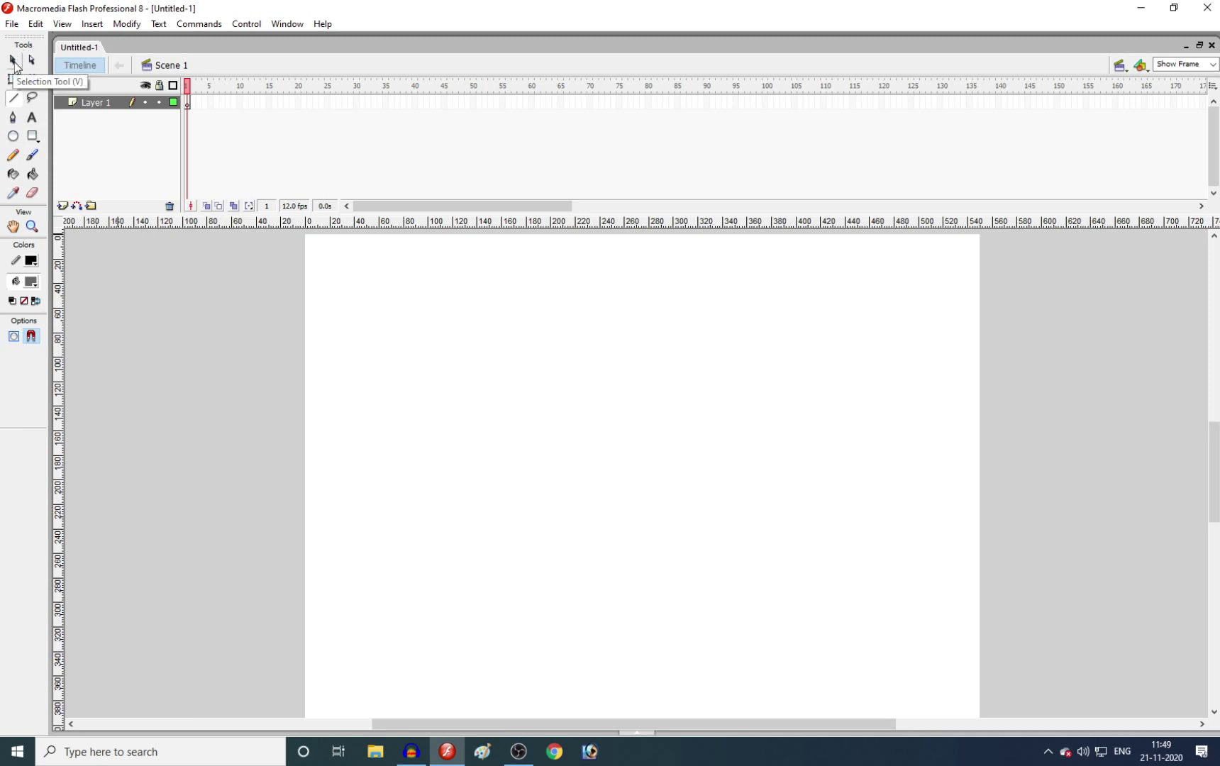
left_click(14, 62)
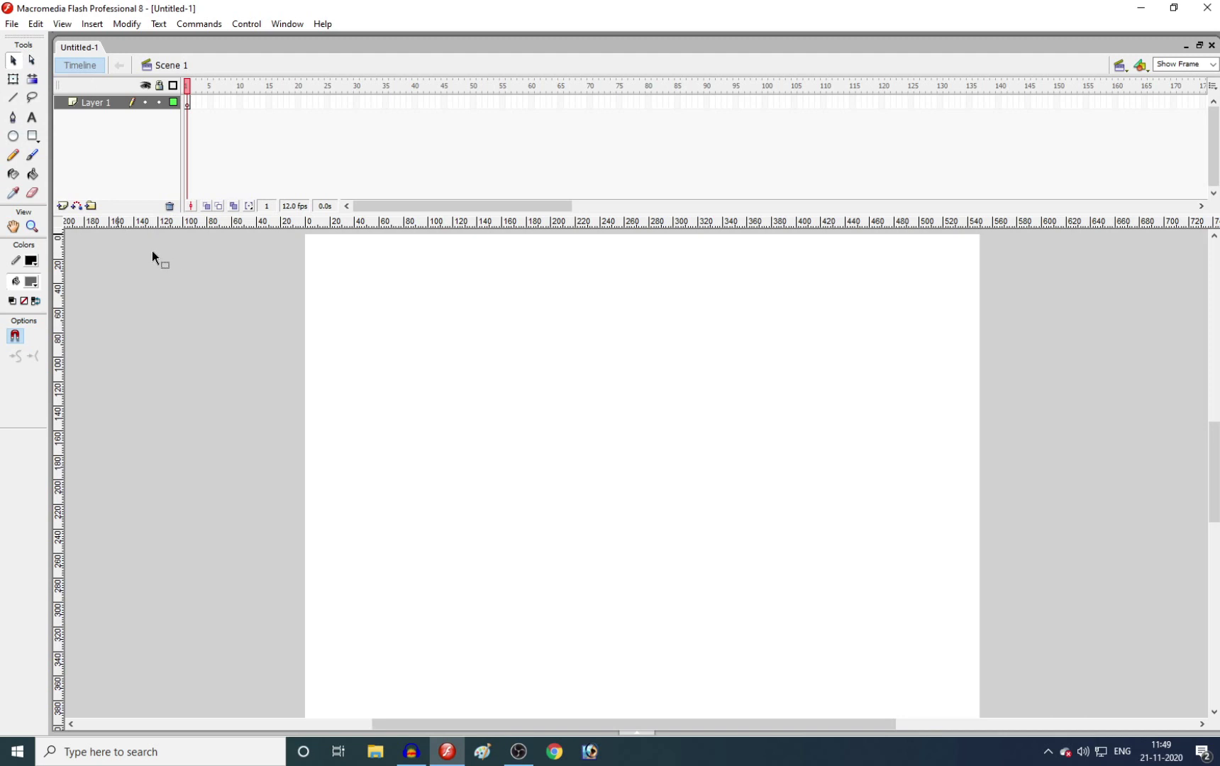
key("o")
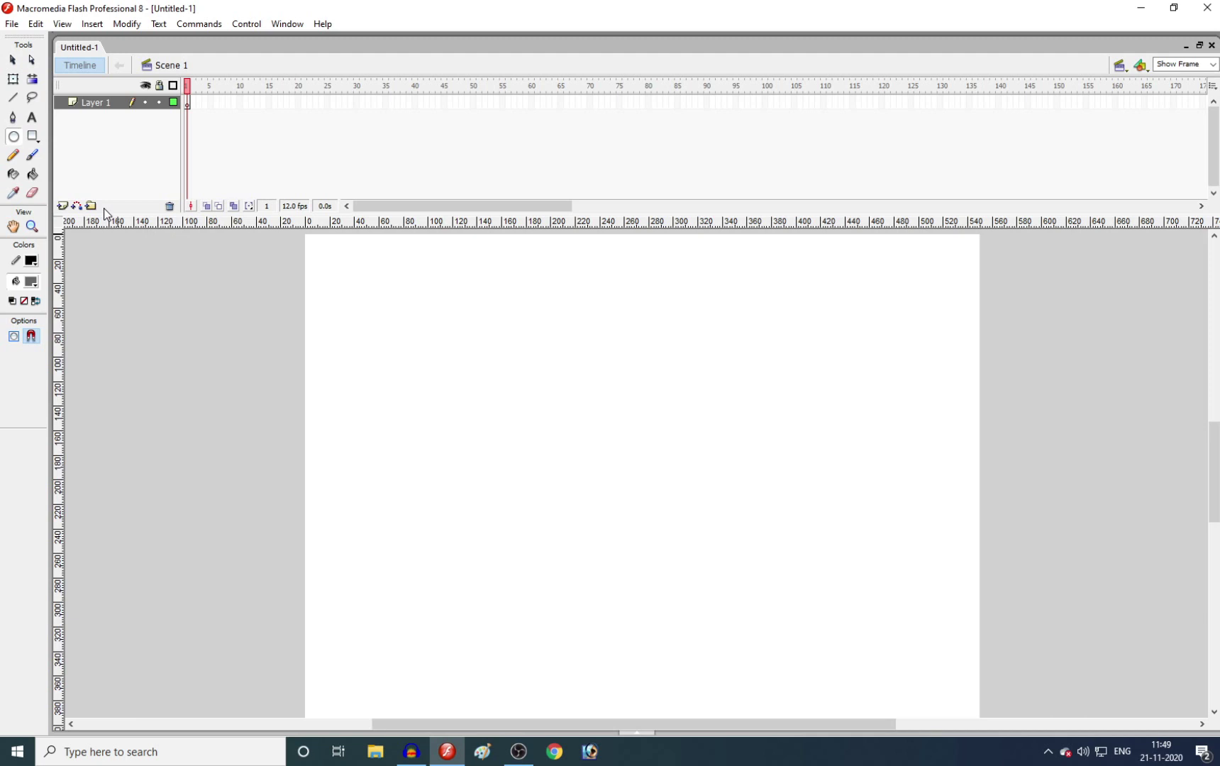
key("b")
key("y")
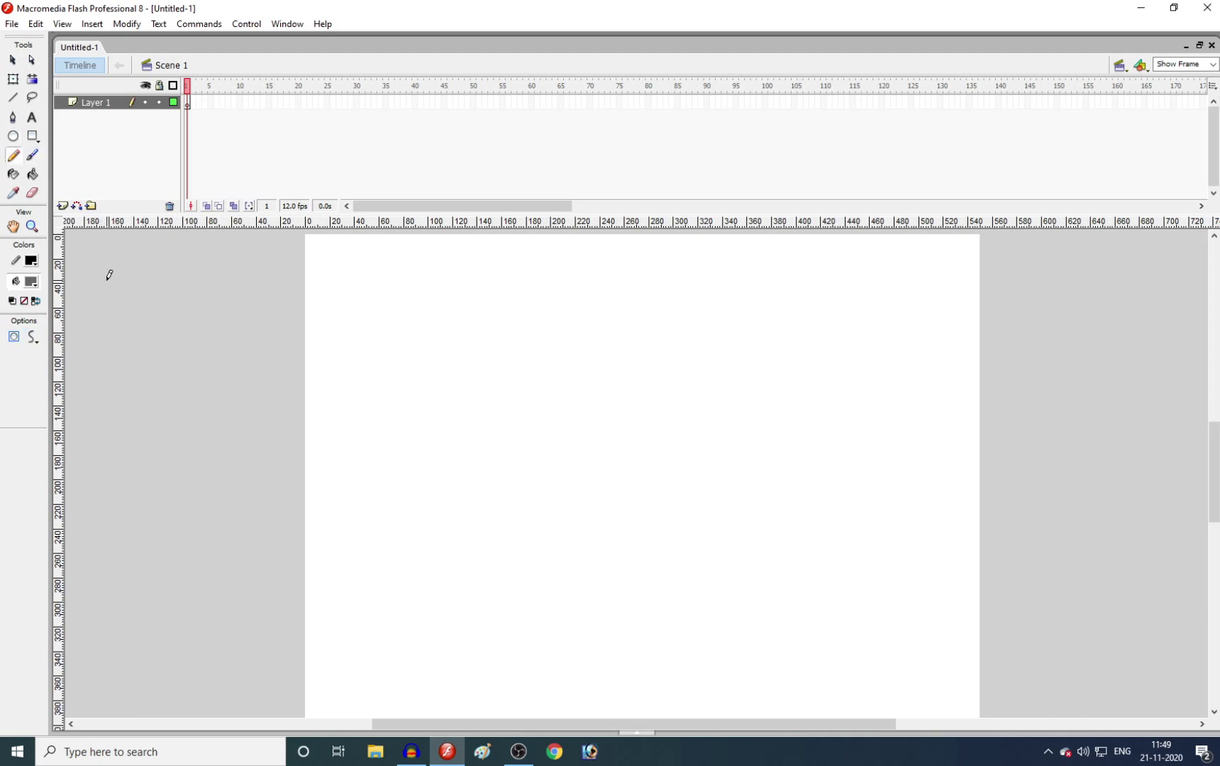
key("e")
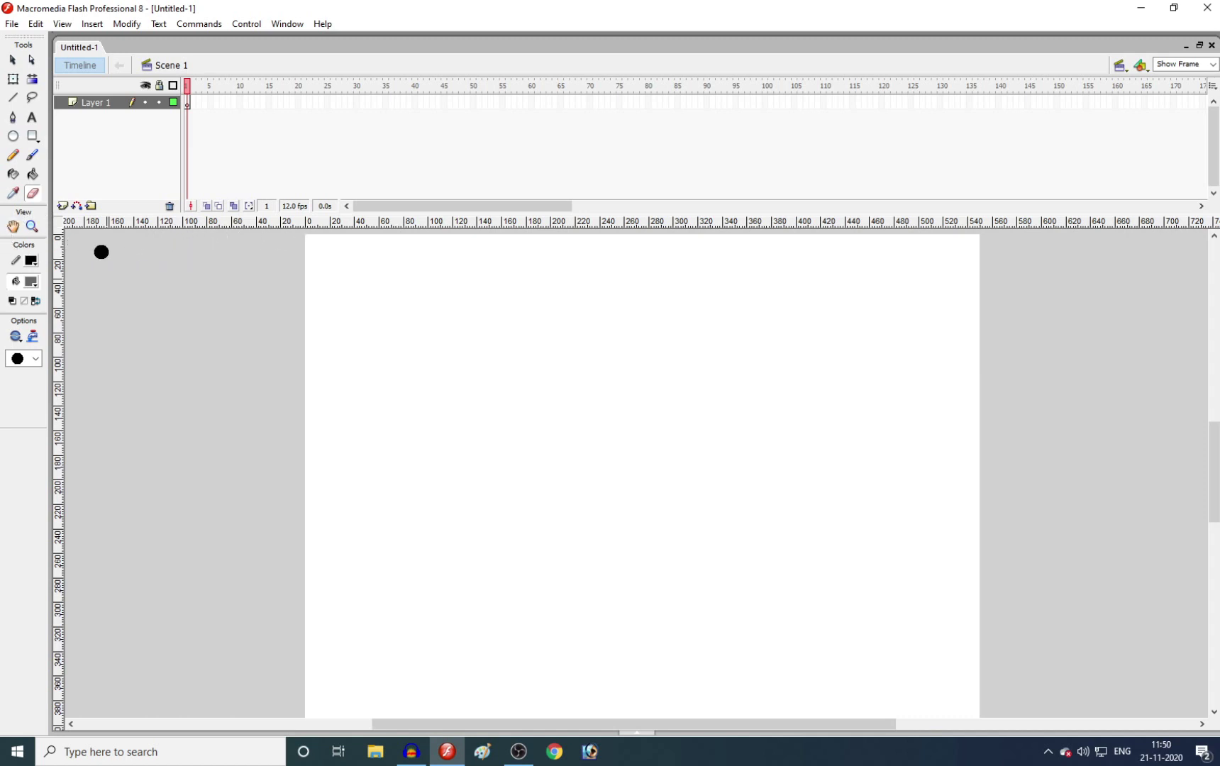
Place a horizontal guide exactly along the stage's top edge and a vertical guide along its left edge.
key("z")
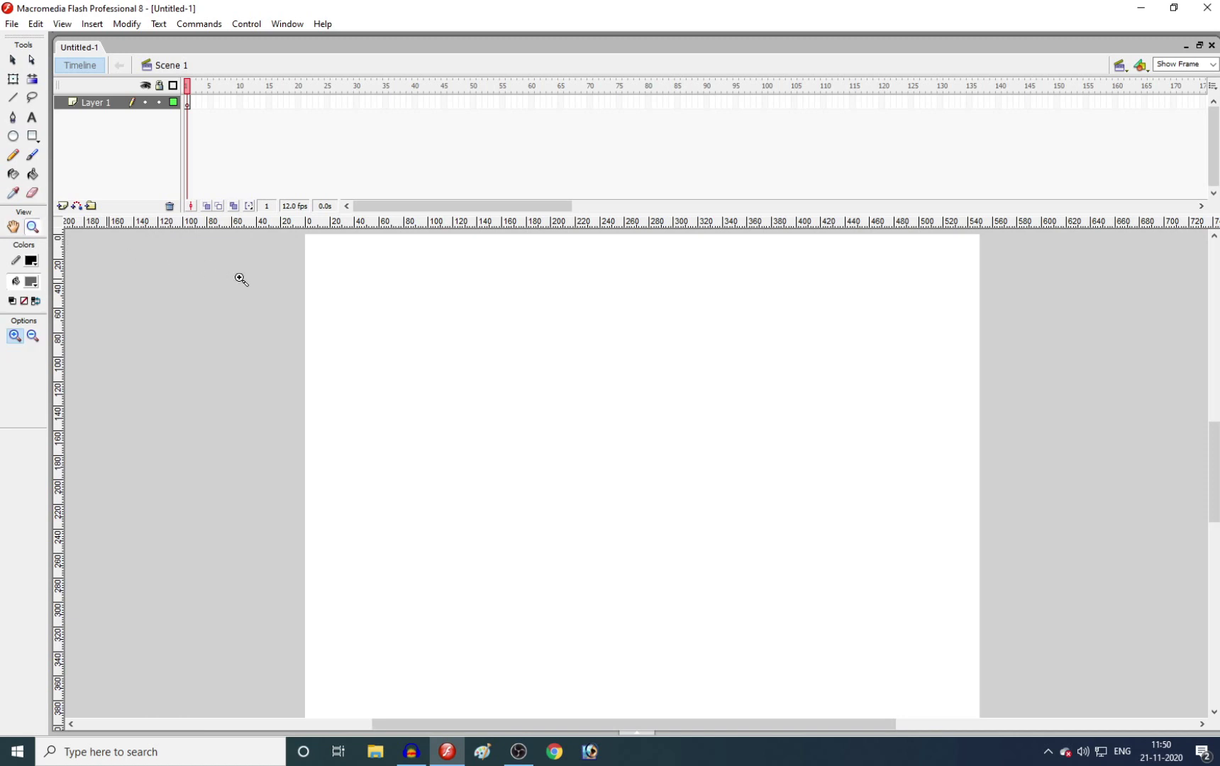
left_click(335, 243)
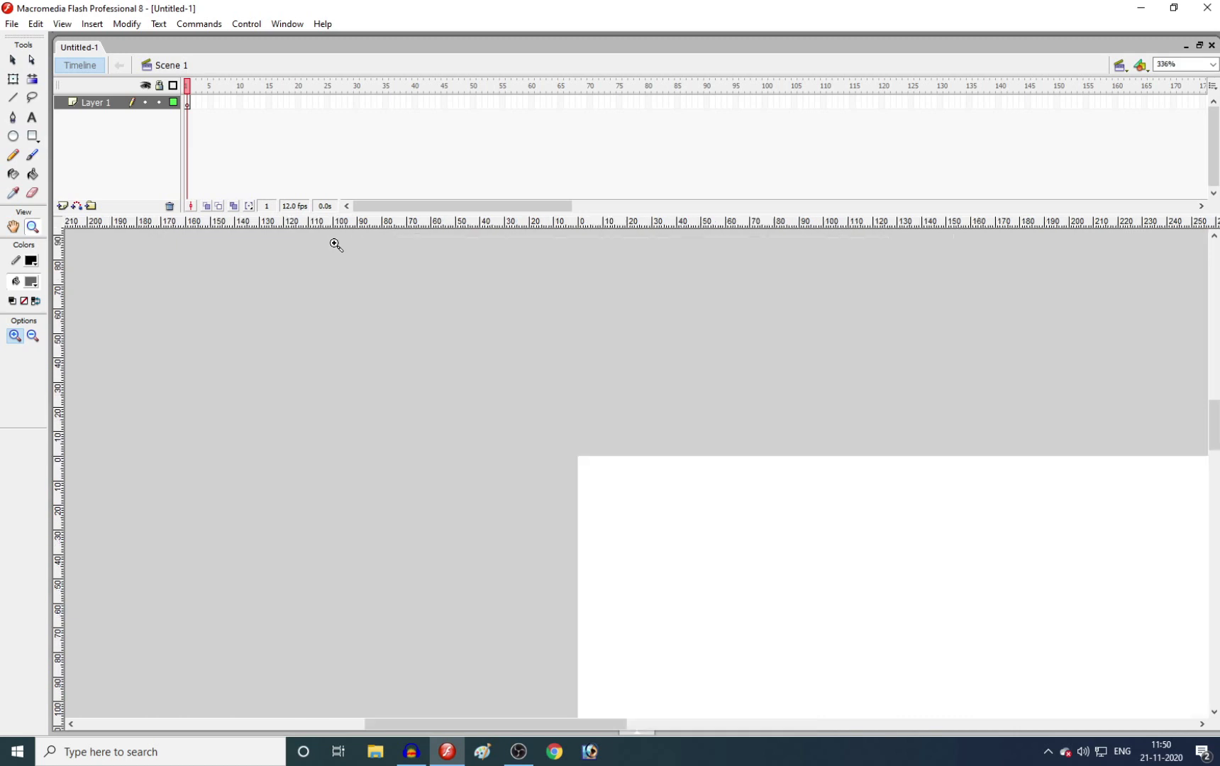
left_click_drag(526, 411, 640, 508)
left_click(659, 506)
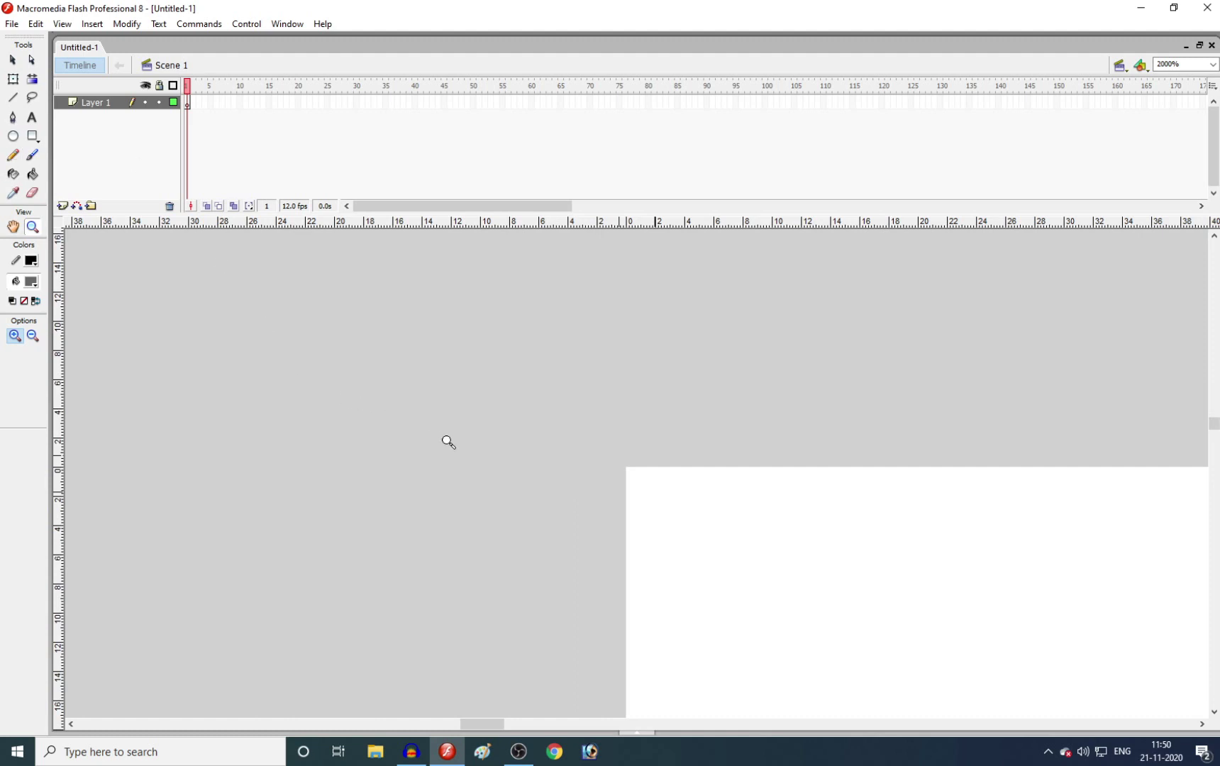
key("v")
left_click_drag(645, 226, 550, 468)
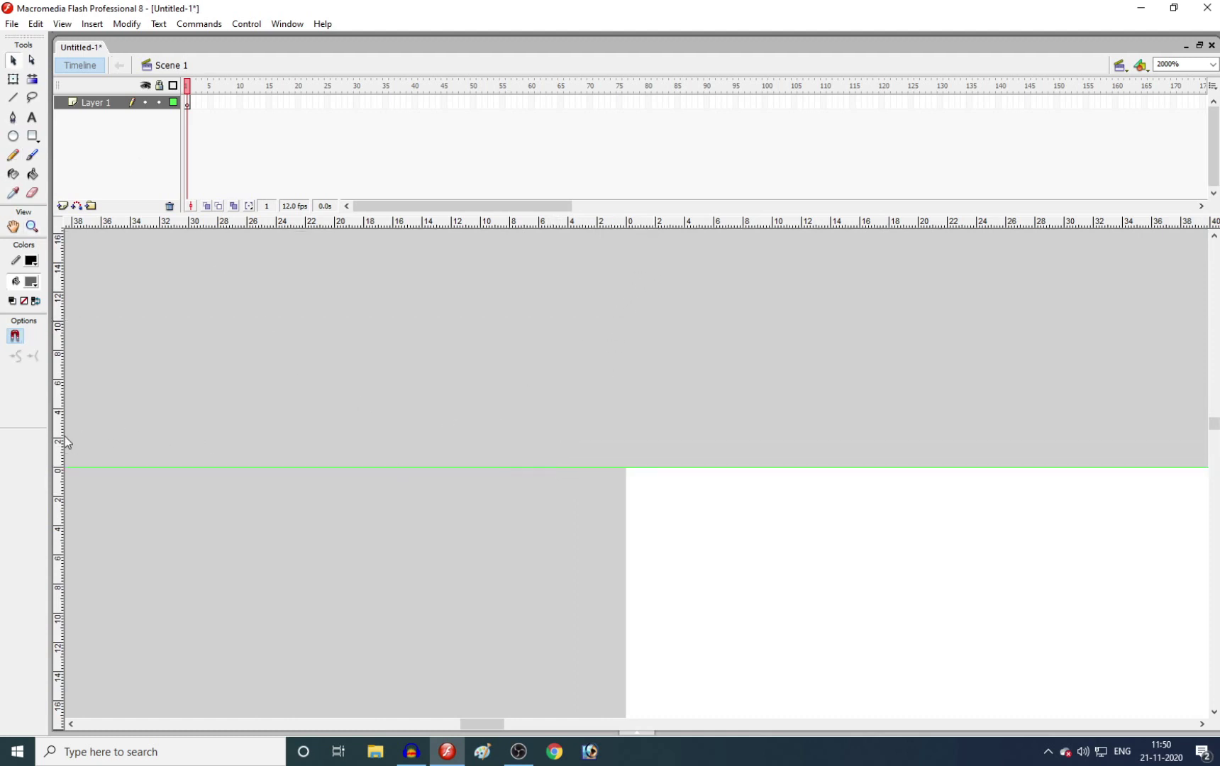
left_click_drag(377, 512, 624, 531)
Place a horizontal guide exactly along the stage's bottom edge and a vertical guide along its right edge.
key("z")
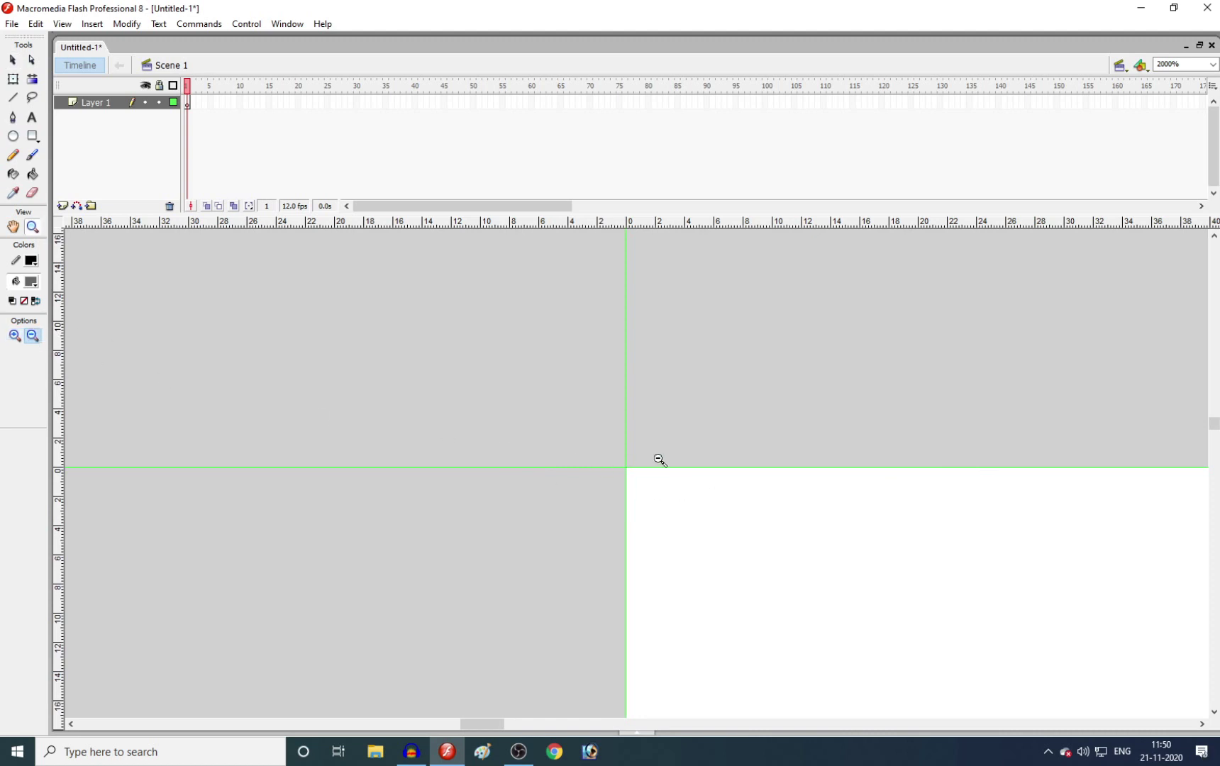
left_click(712, 503)
left_click(701, 495)
left_click(699, 498)
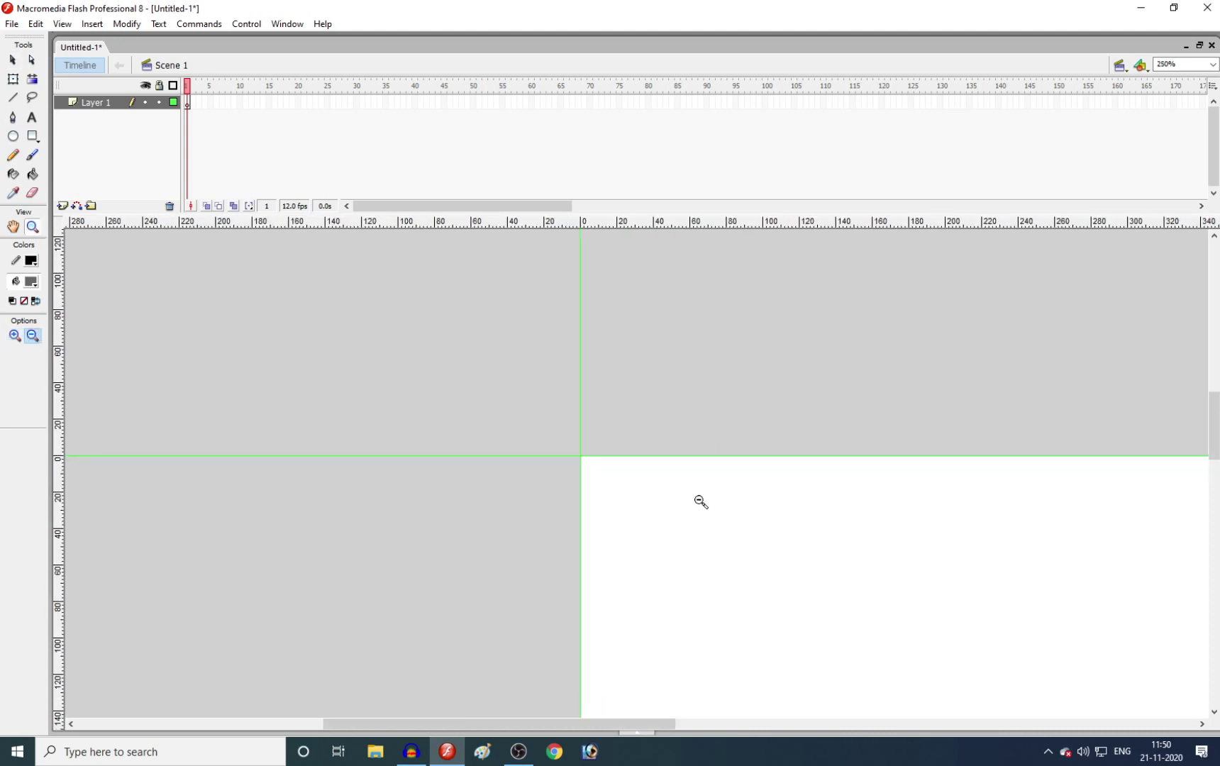
left_click(721, 513)
left_click(721, 512)
left_click(721, 513)
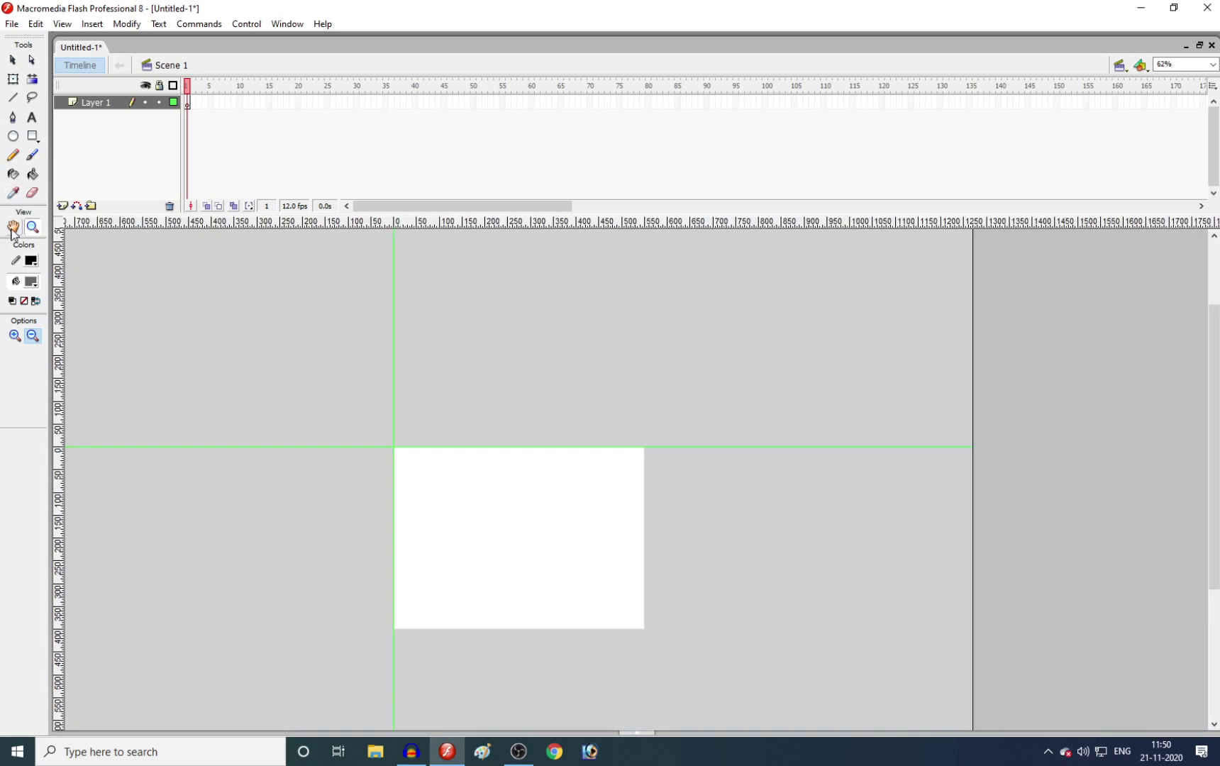
left_click(15, 336)
left_click(665, 636)
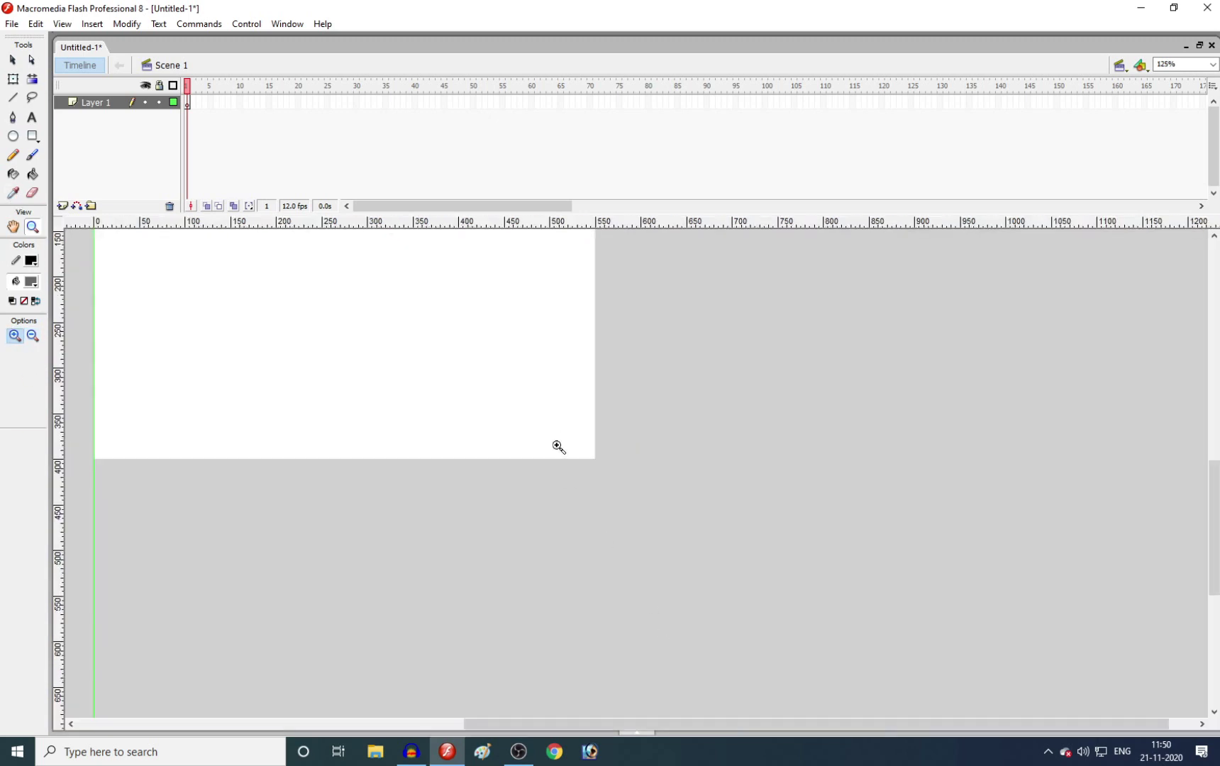
left_click(586, 448)
left_click(686, 515)
left_click(544, 431)
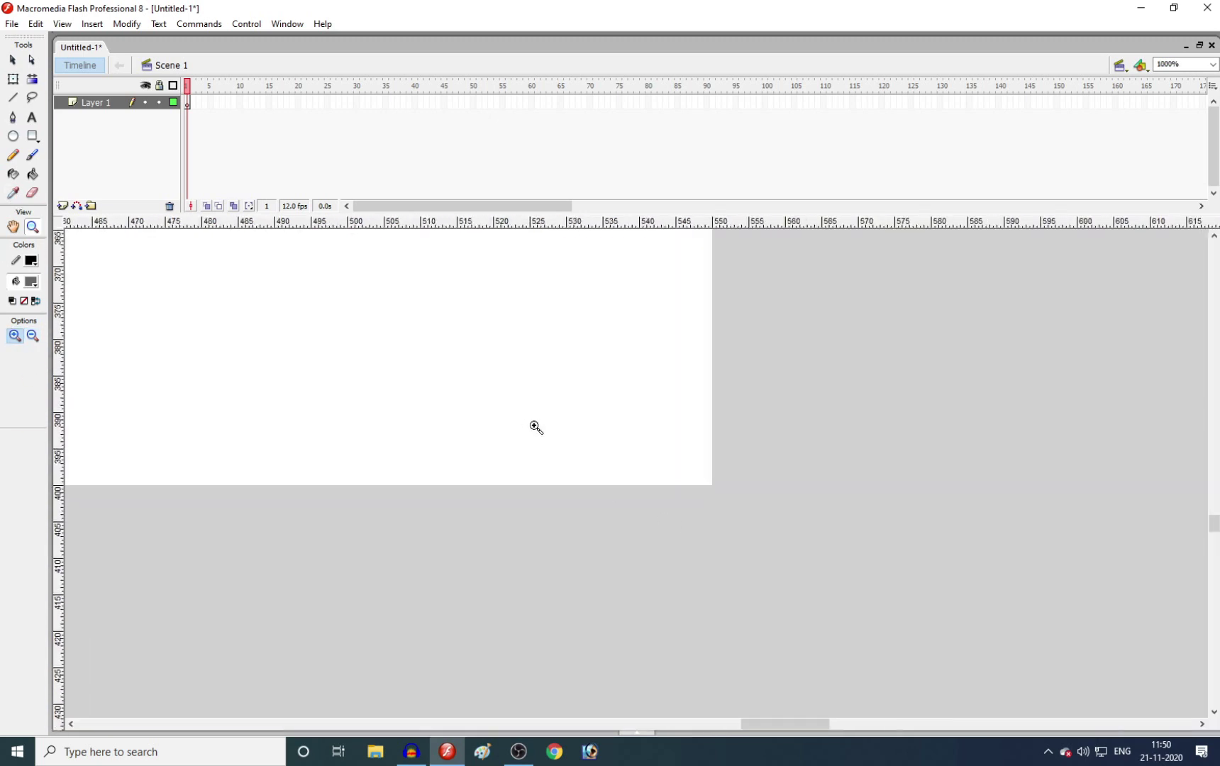
left_click(635, 416)
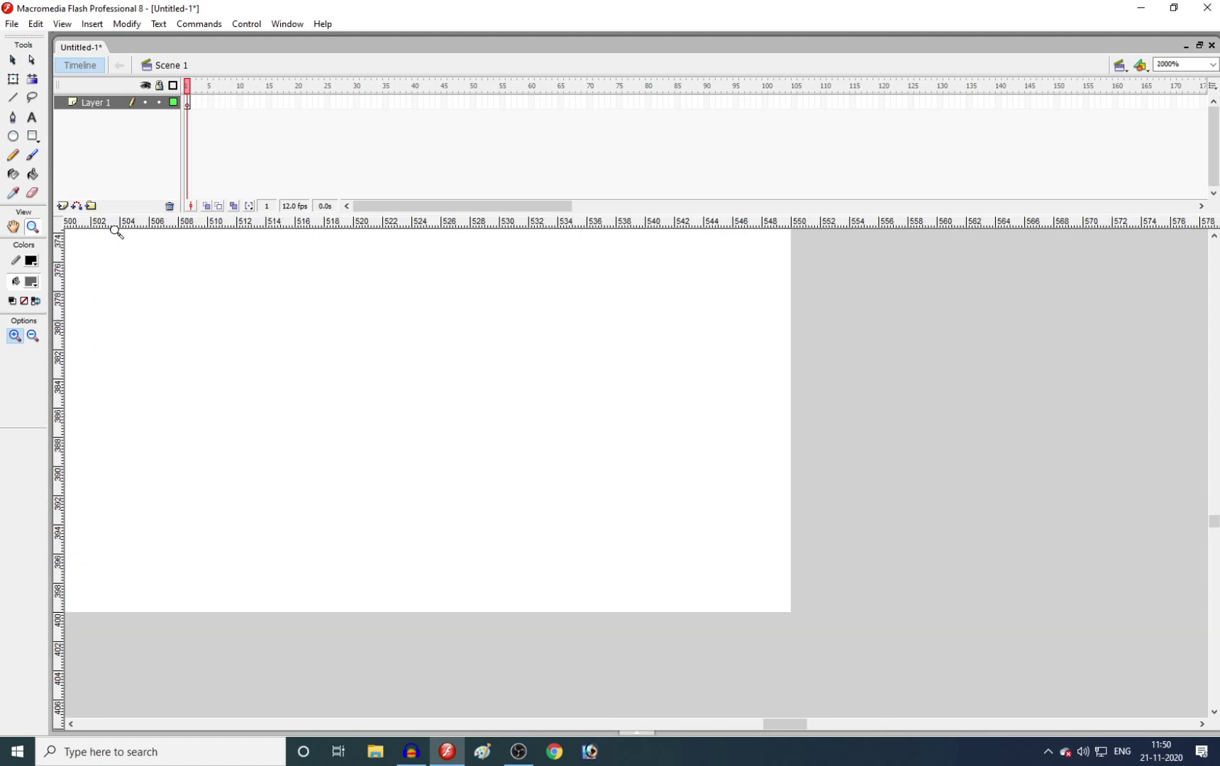
key("v")
left_click_drag(639, 224, 647, 609)
left_click_drag(60, 480, 791, 649)
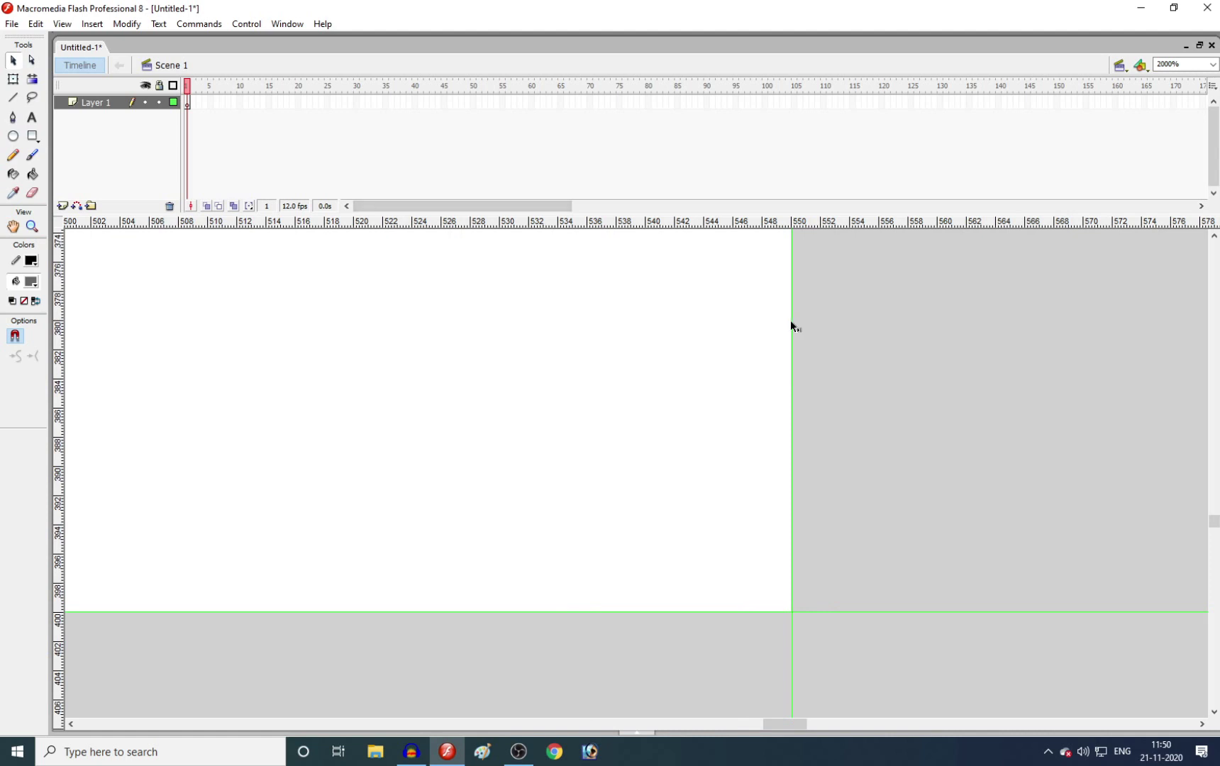
left_click_drag(792, 326, 791, 327)
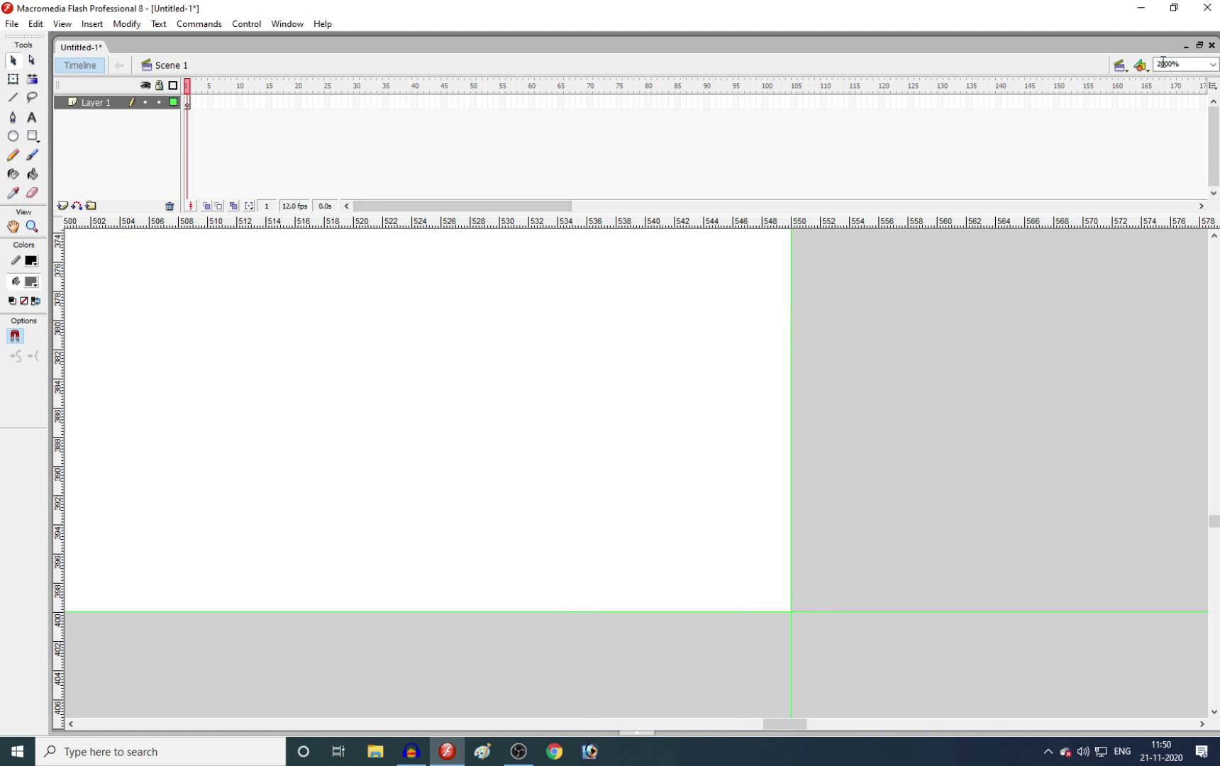
Hide the rulers and set the stage magnification to Show Frame.
left_click(1212, 64)
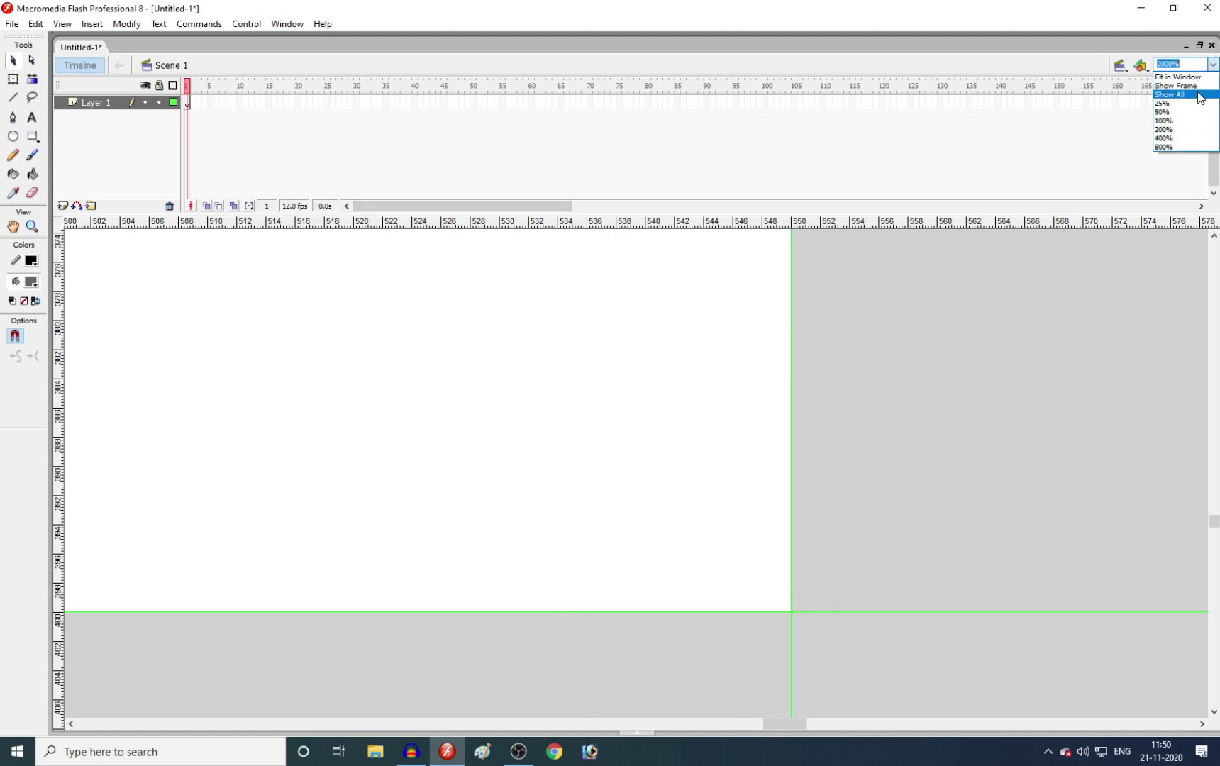
left_click(1197, 86)
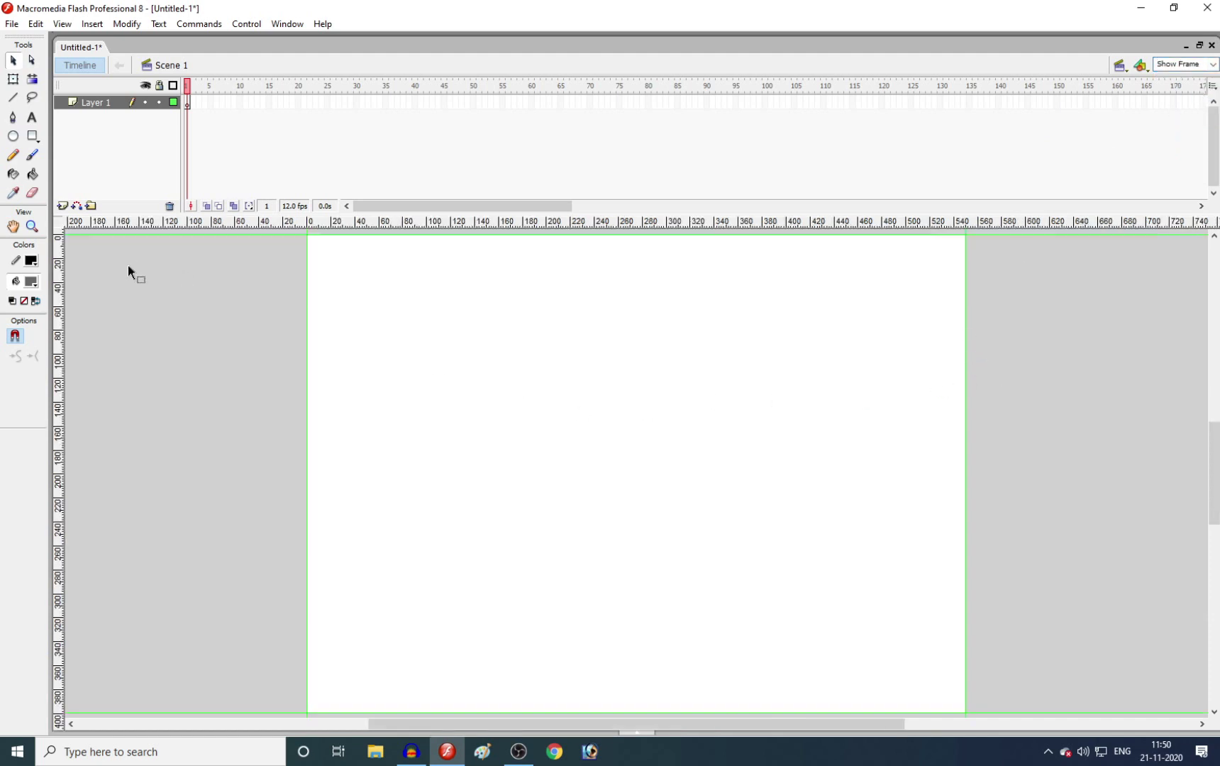
right_click(182, 314)
left_click(240, 432)
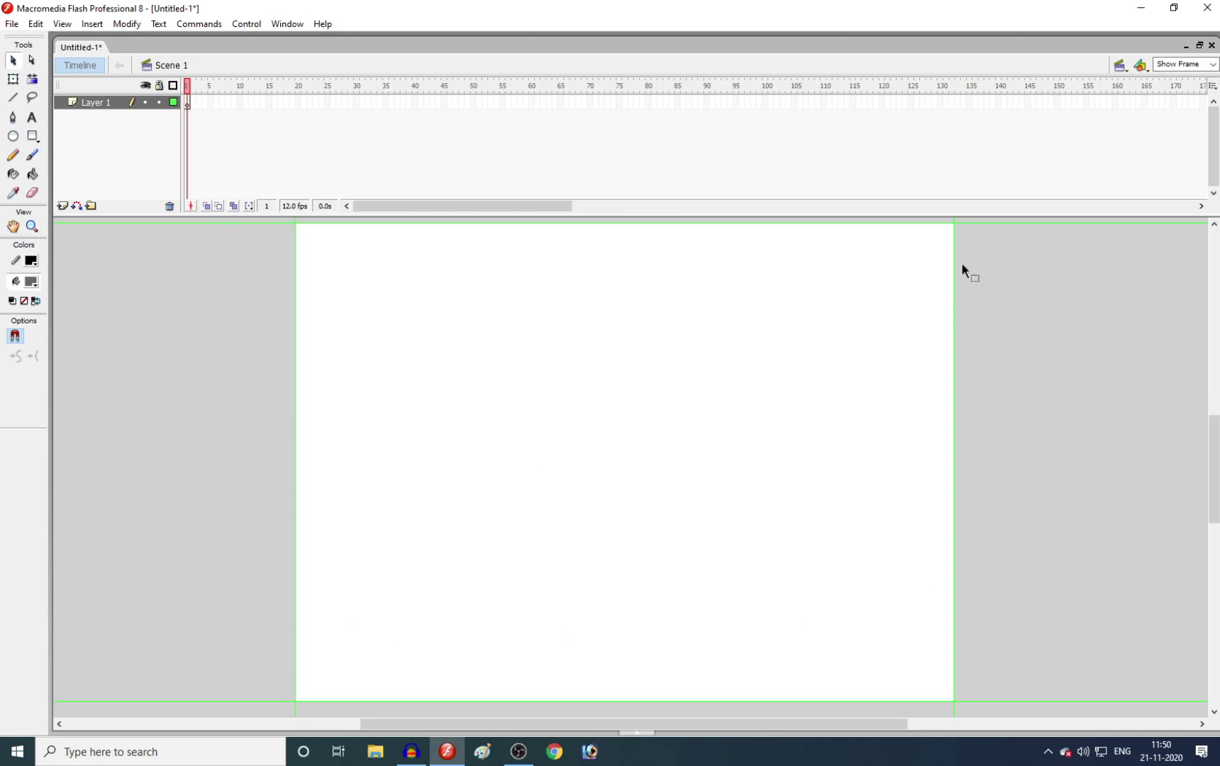
left_click(1211, 64)
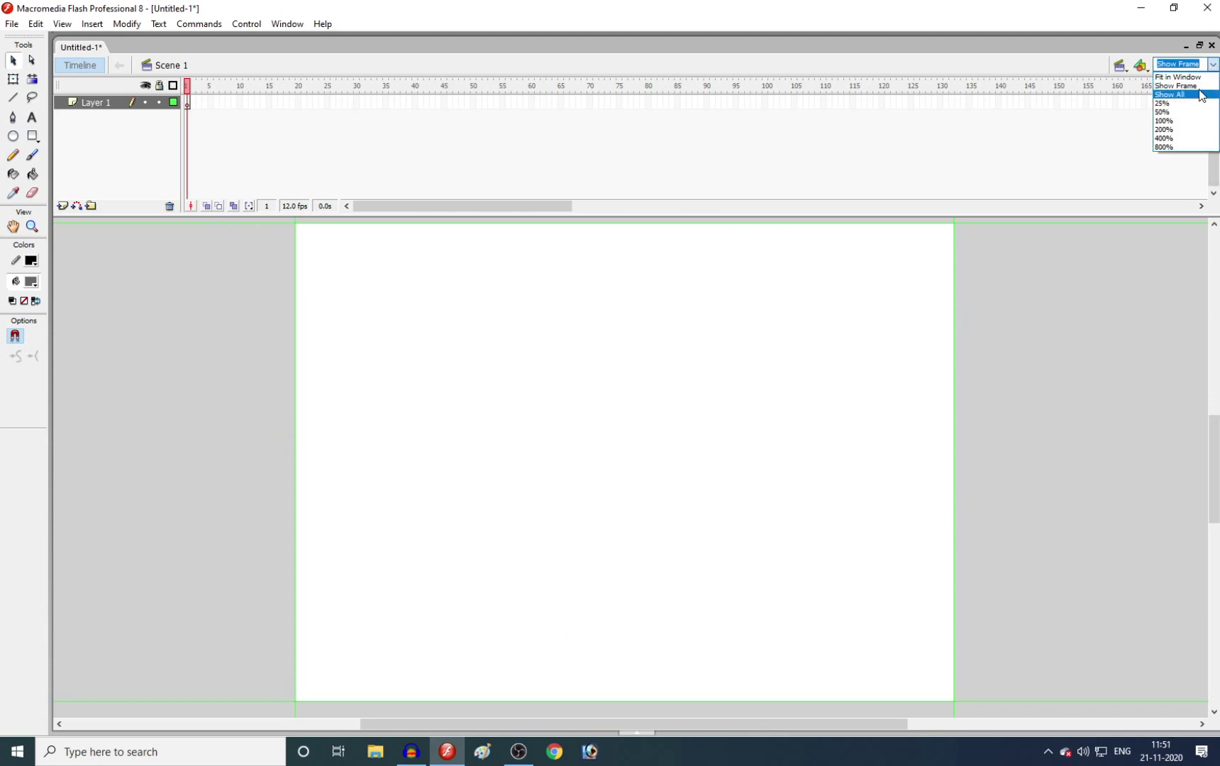
left_click(1203, 87)
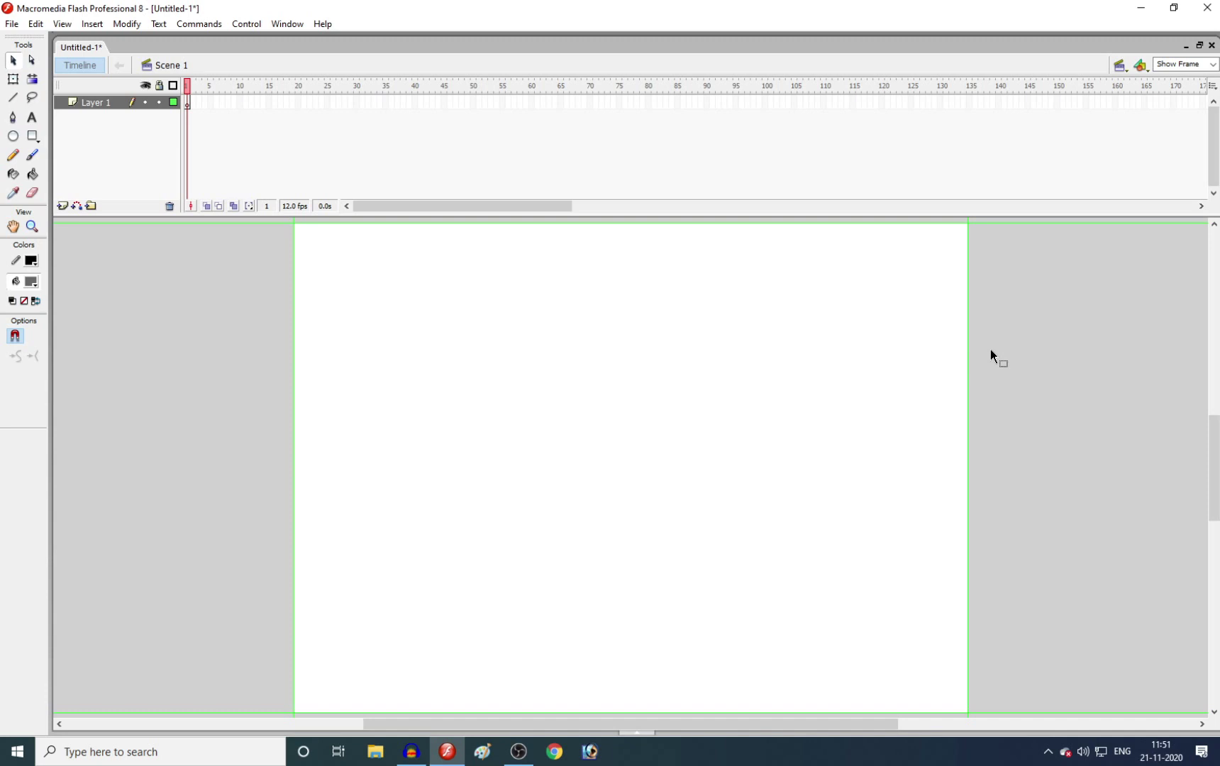
scroll(990, 349, "up", 2)
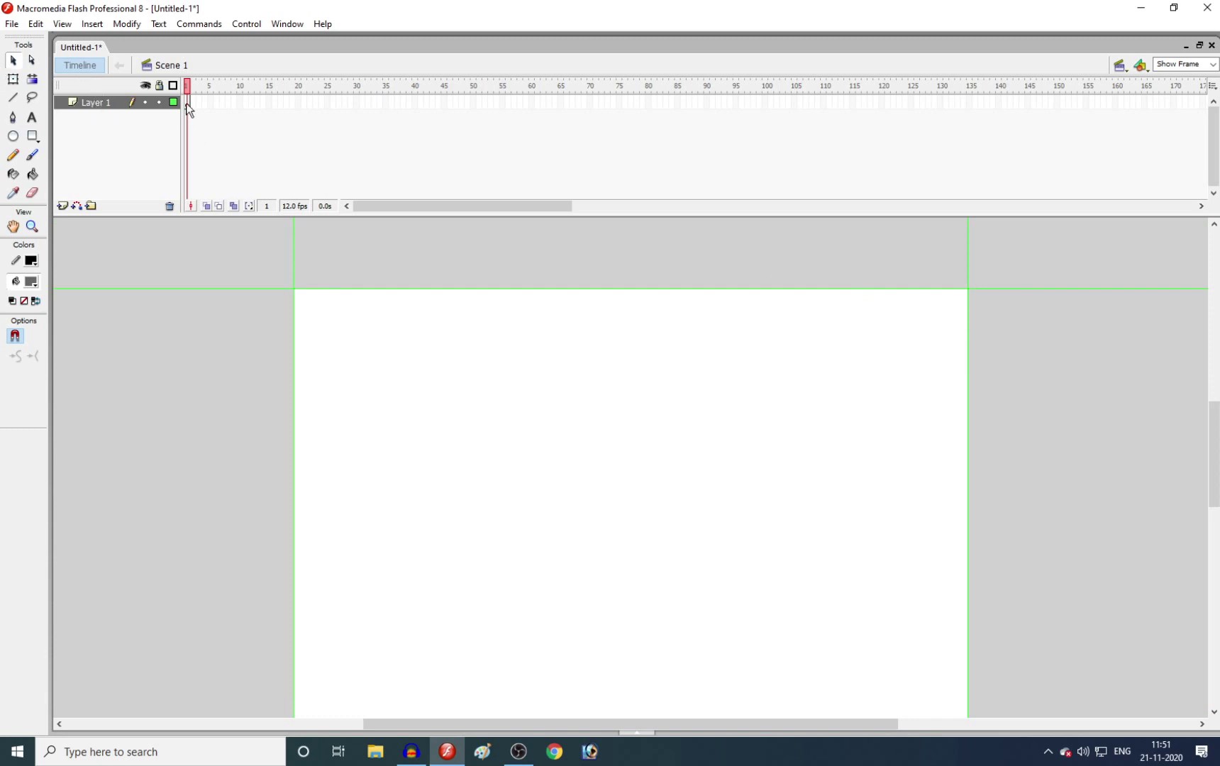
left_click_drag(188, 105, 348, 108)
left_click(210, 316)
Draw a straight horizontal black line just below the stage, extending past both vertical guides.
left_click(13, 98)
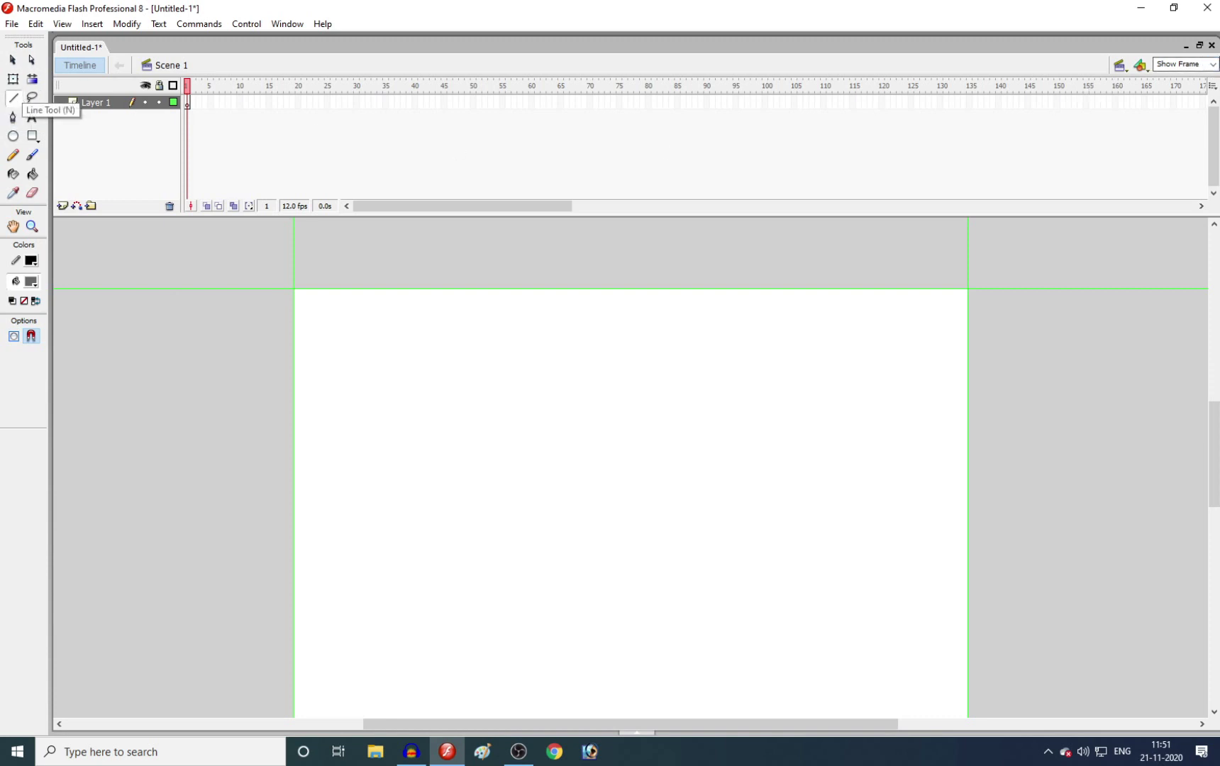
left_click(1212, 64)
left_click(1177, 122)
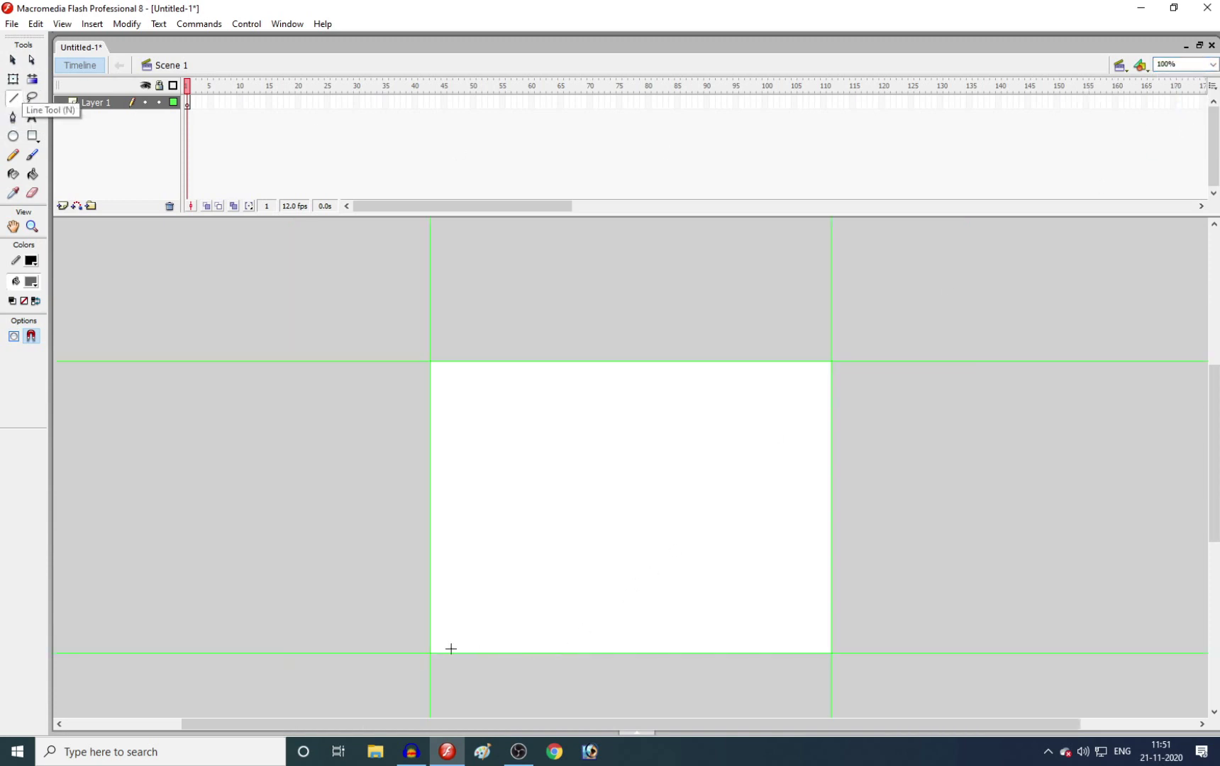
left_click_drag(381, 673, 894, 666)
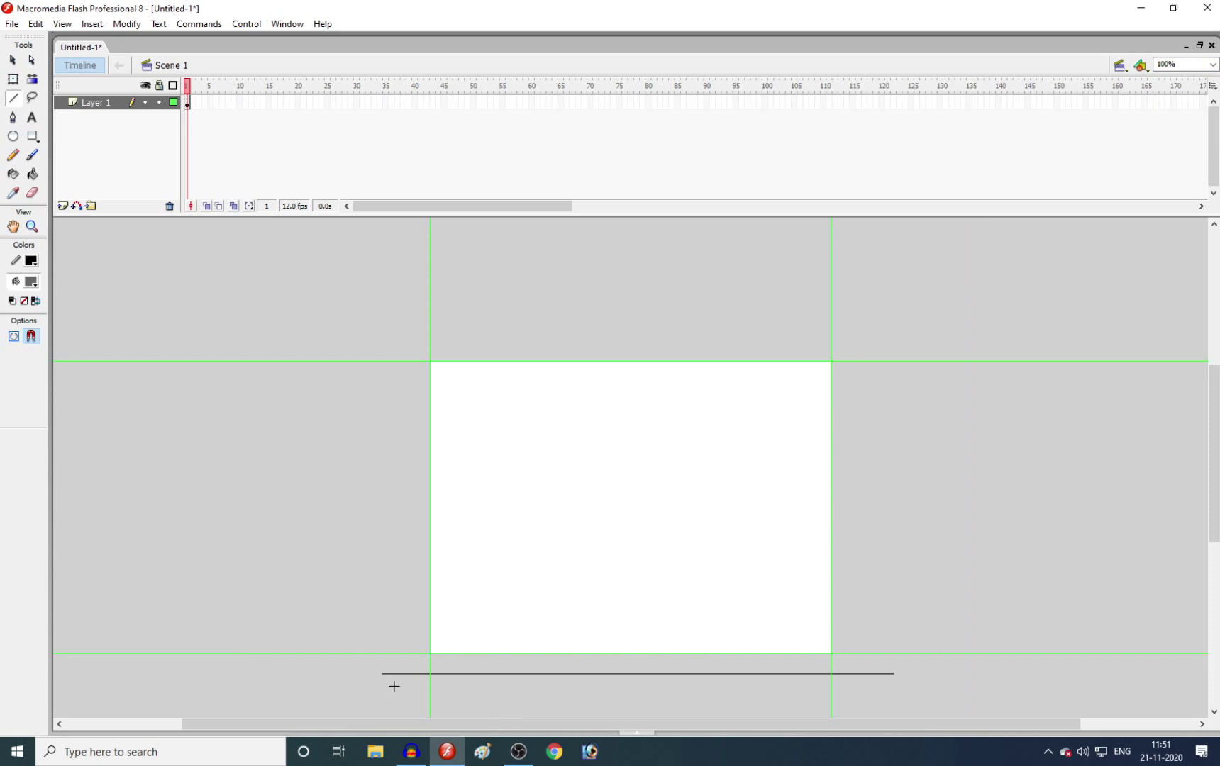
Draw a vertical line left of the stage crossing the horizontal line, and a sloping line from its top to the horizontal line's right end.
left_click_drag(398, 685, 398, 563)
left_click_drag(397, 563, 401, 531)
left_click_drag(402, 531, 401, 520)
key("v")
left_click_drag(402, 521, 894, 670)
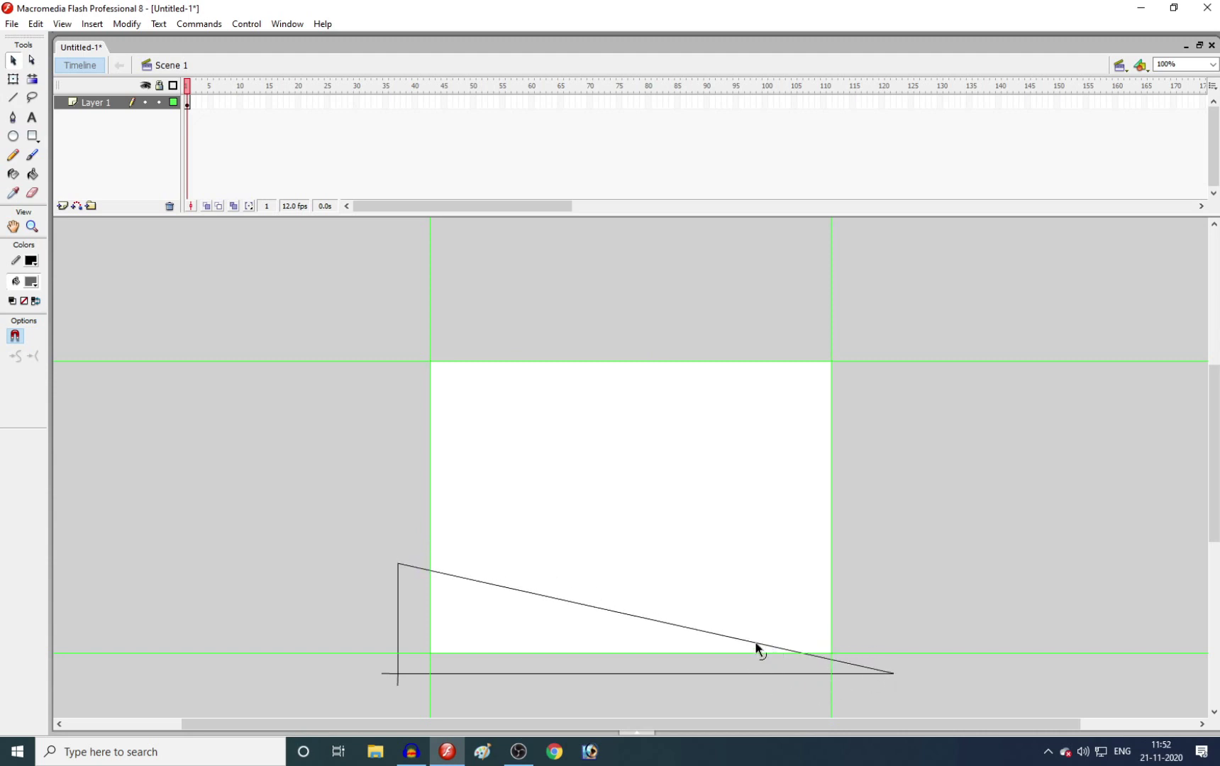
Bend the sloping line upward into a gentle convex hill curve spanning the lower part of the stage.
left_click_drag(741, 638, 775, 588)
key("ctrl+z")
left_click_drag(726, 633, 756, 609)
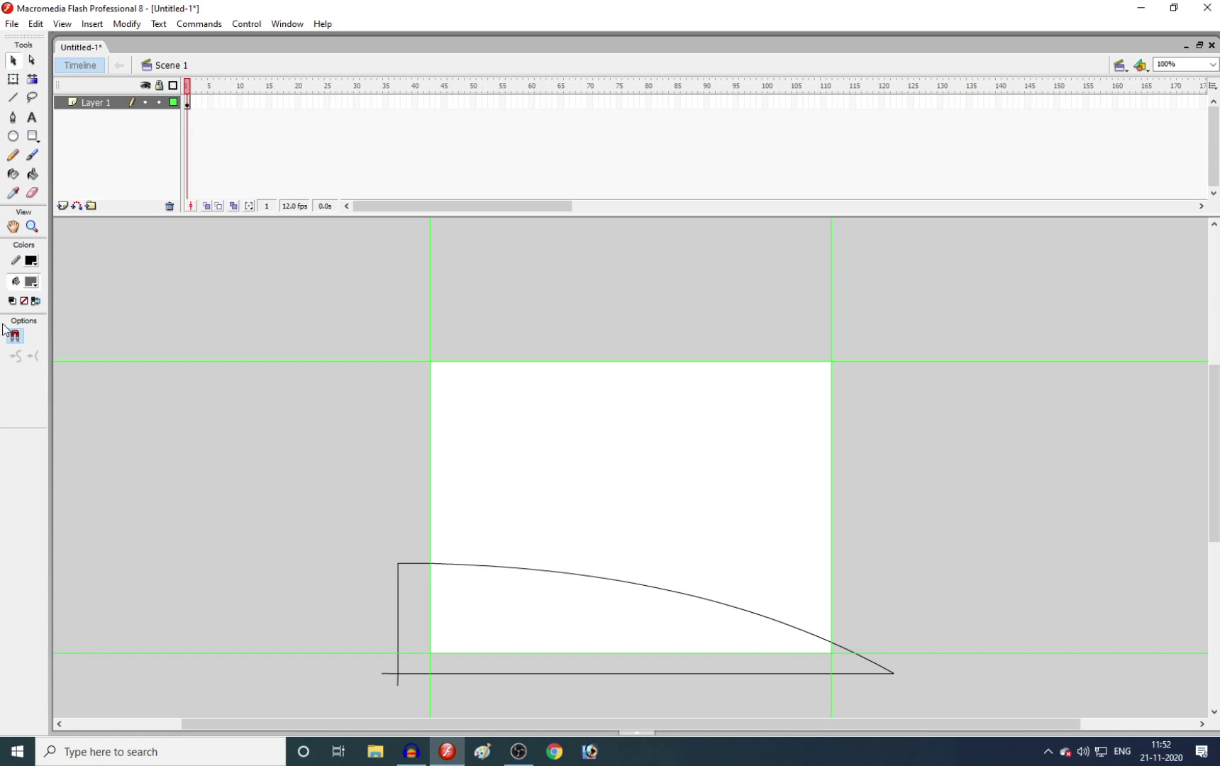
Outline a second hill with straight lines from the first hill's curve past the stage's right edge down to the baseline, and bend its top line upward.
key("n")
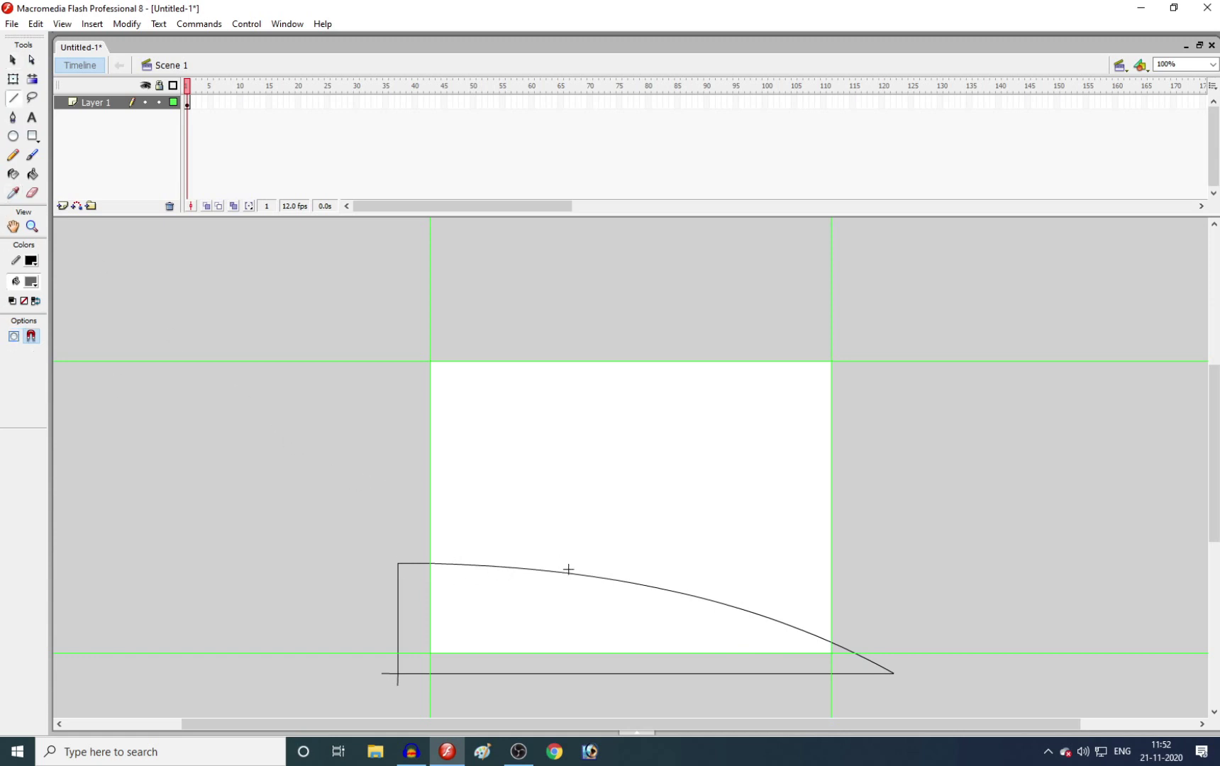
mouse_move(649, 587)
left_mouse_down()
mouse_move(964, 539)
mouse_move(934, 542)
mouse_move(937, 689)
mouse_move(934, 673)
mouse_move(808, 673)
left_mouse_up()
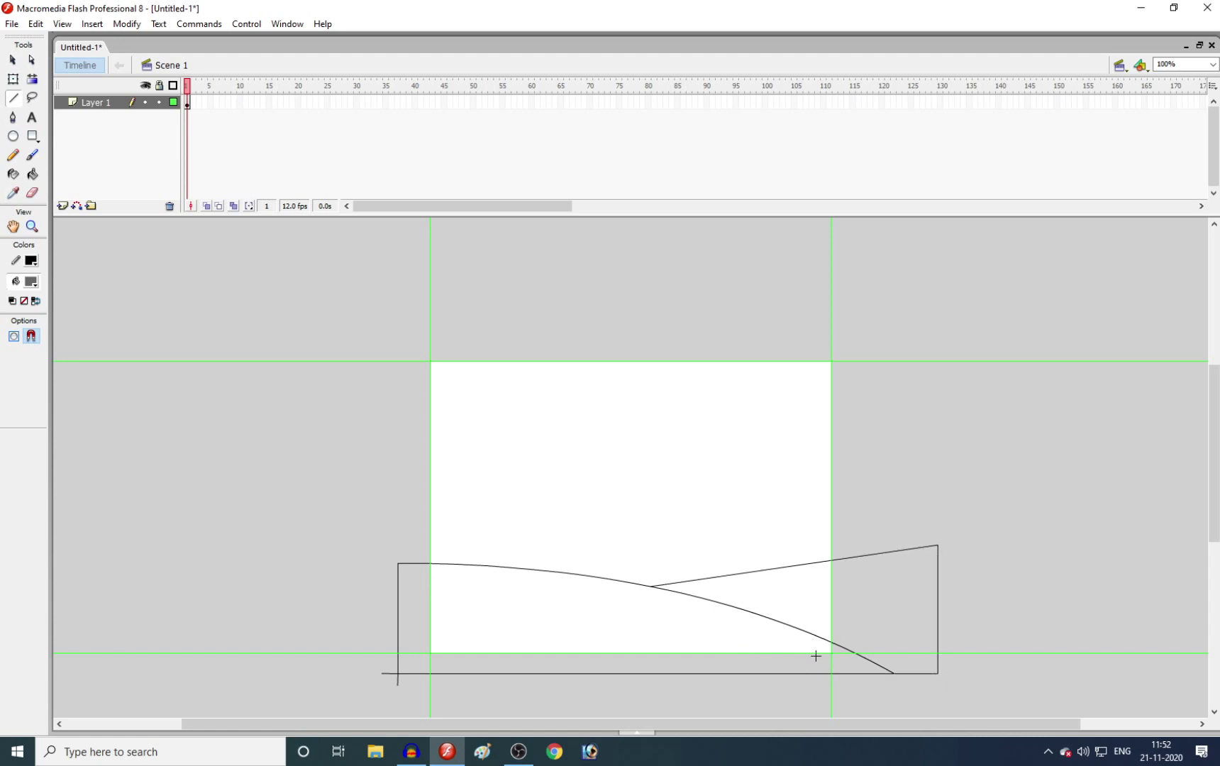
key("v")
left_click_drag(814, 561, 766, 545)
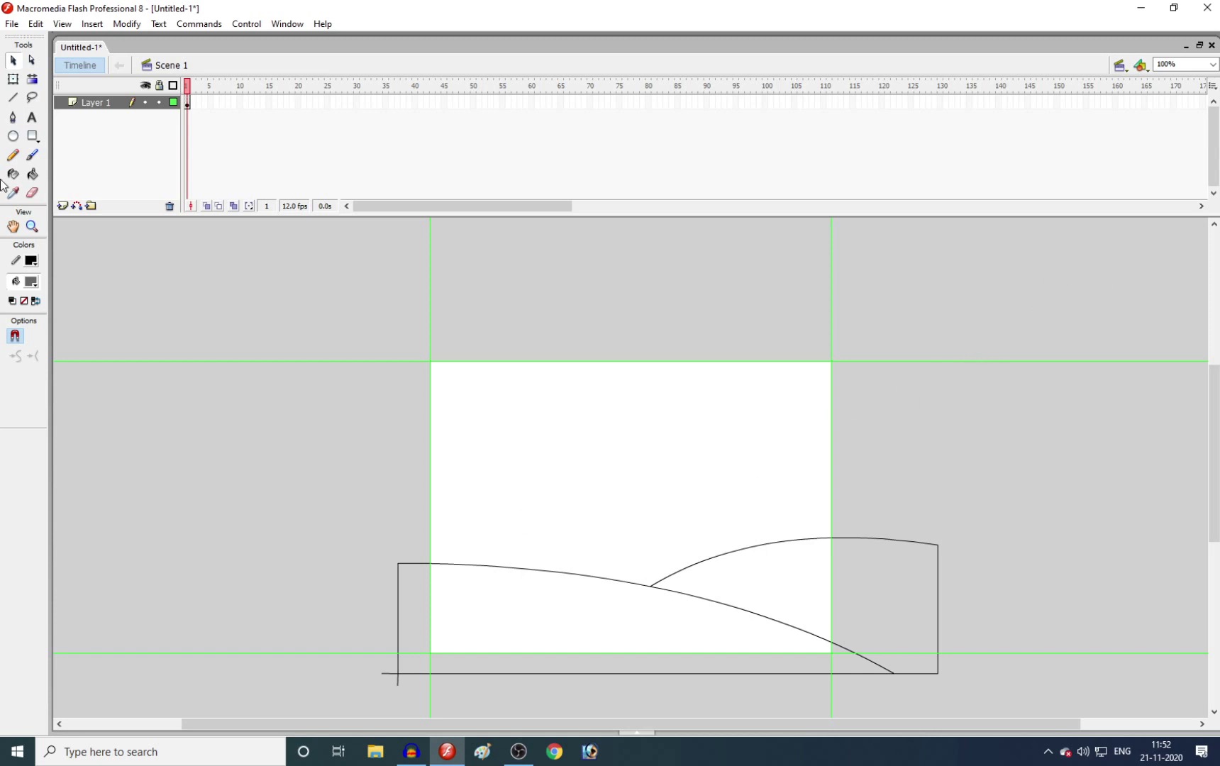
Fill the front hill on the left with solid green #00CC00 using the Paint Bucket.
left_click(32, 174)
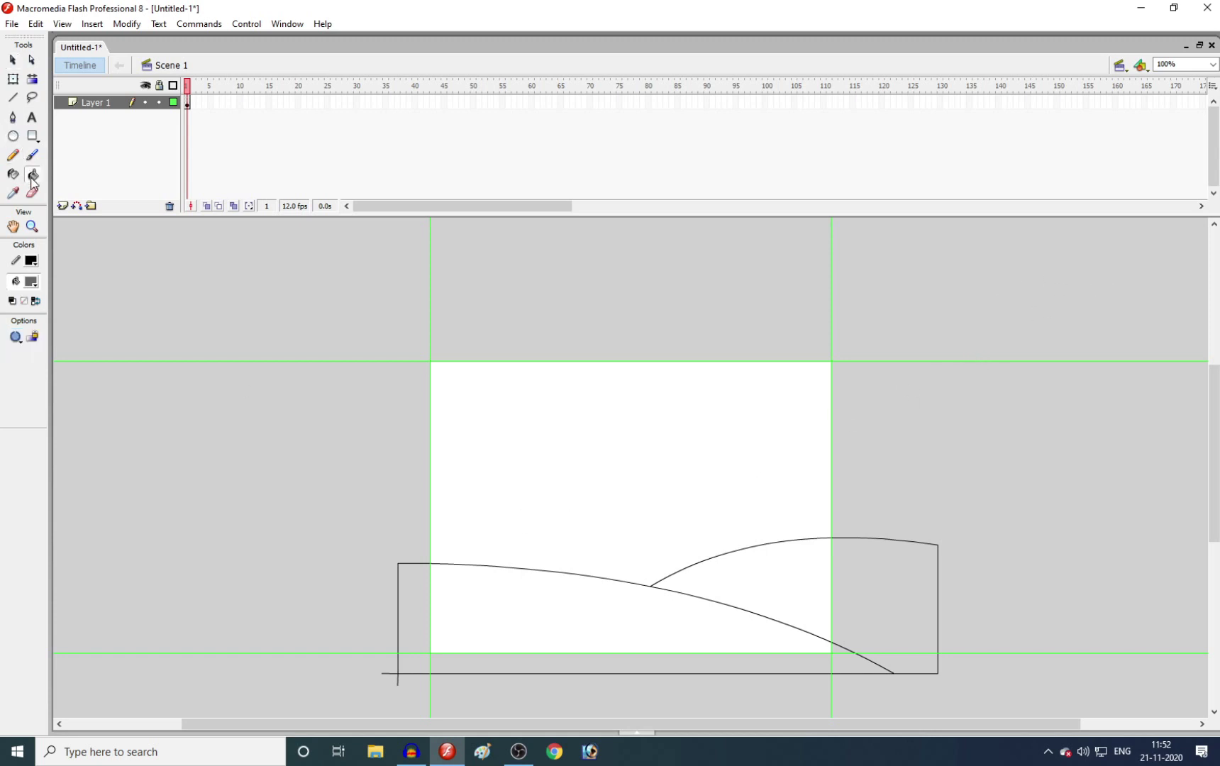
left_click(31, 281)
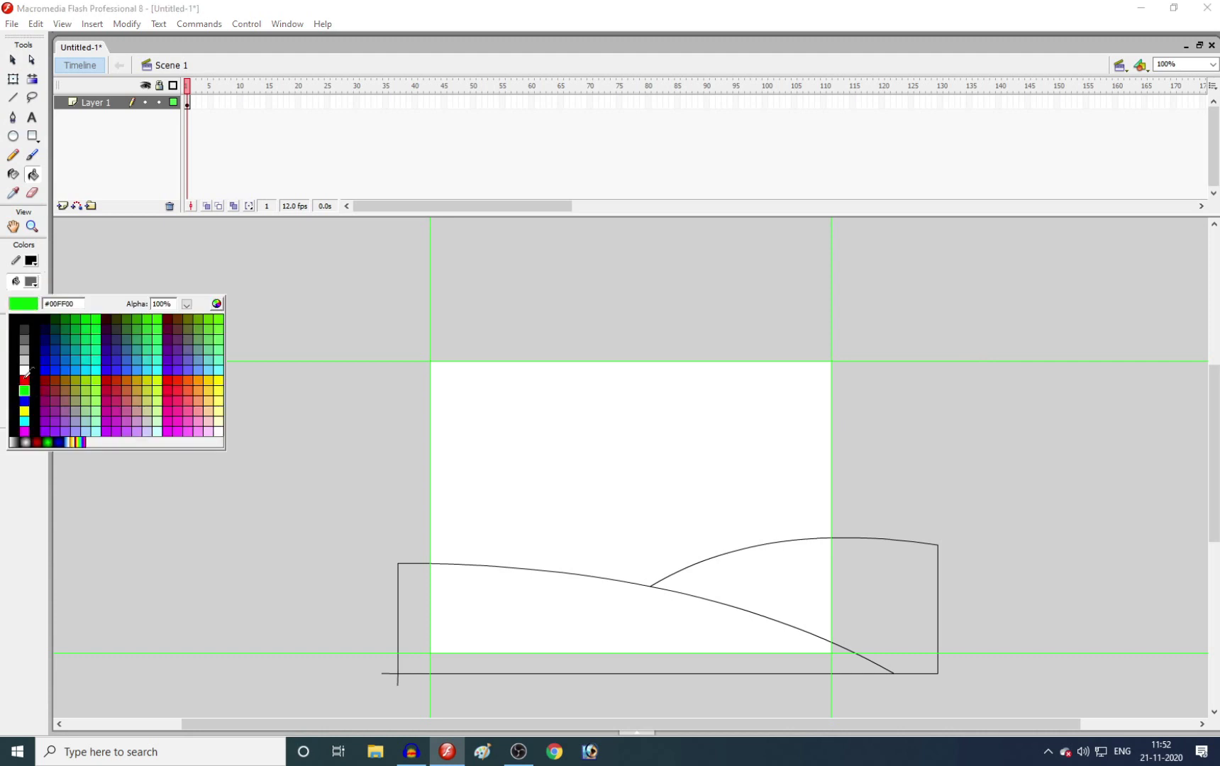
left_click(28, 281)
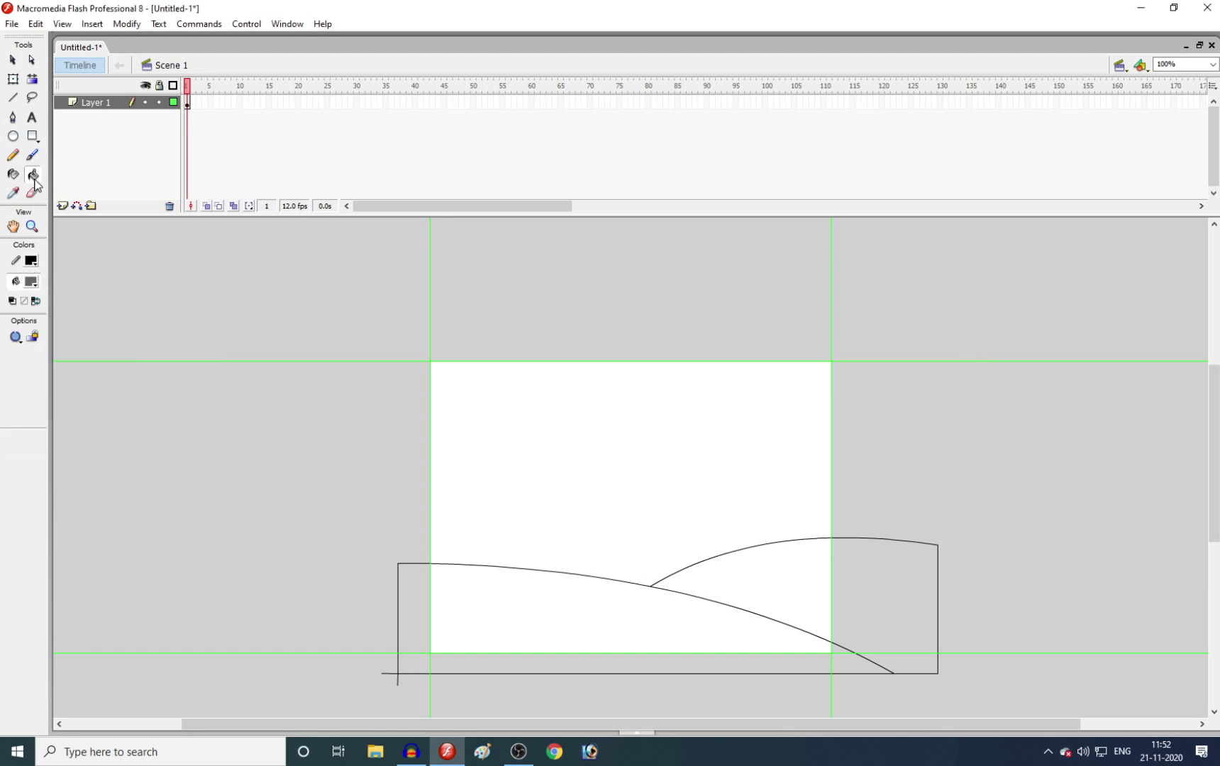
left_click(9, 263)
left_click(14, 282)
left_click(32, 282)
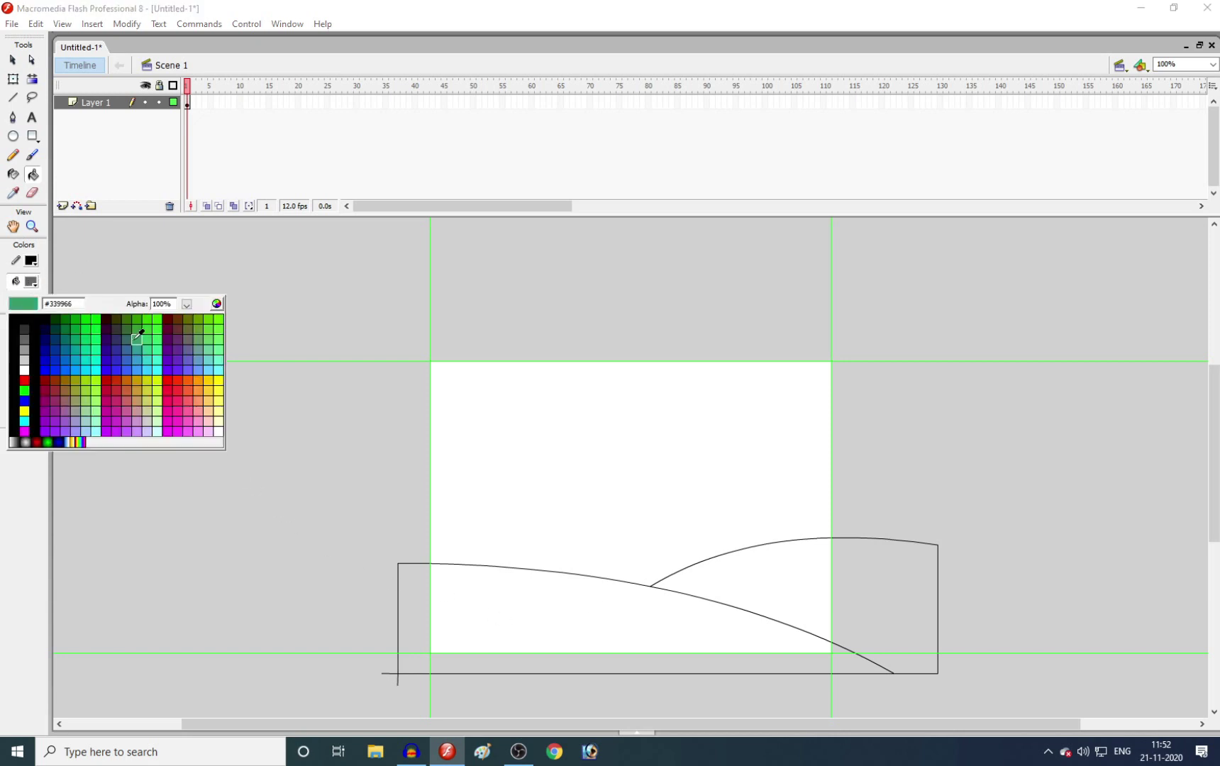
left_click(87, 320)
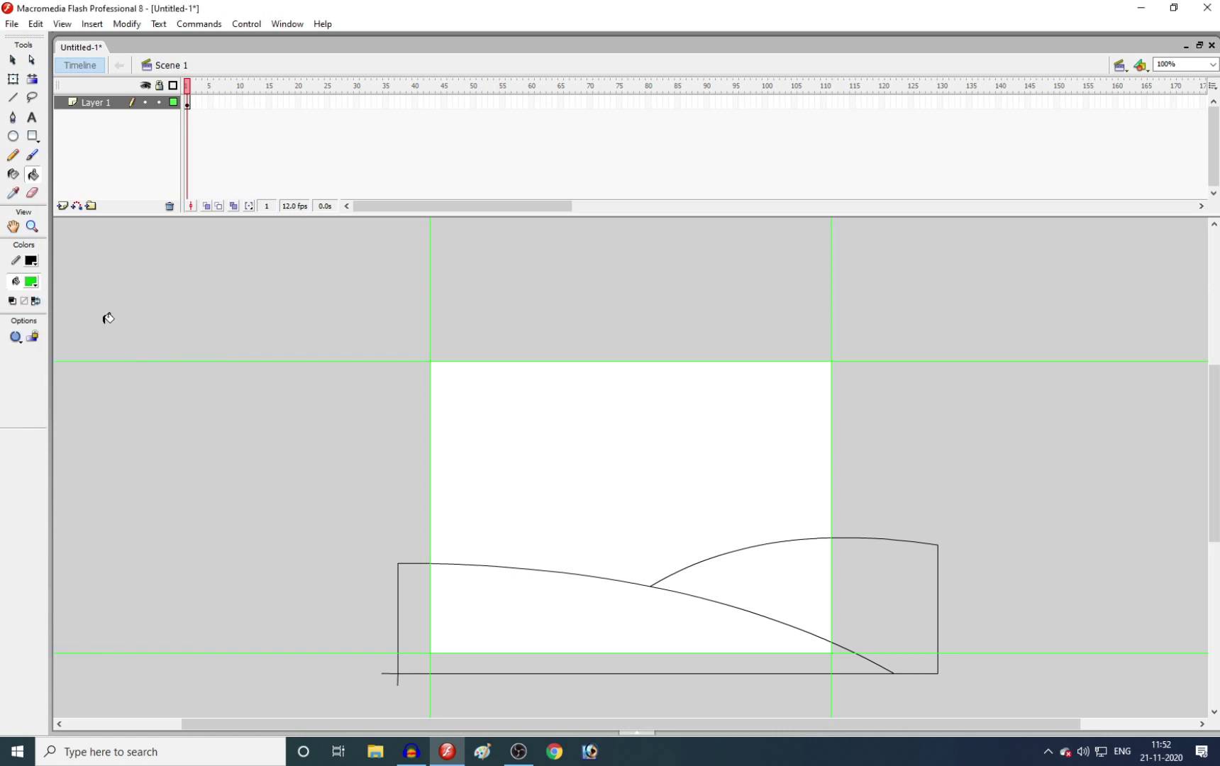
left_click(32, 281)
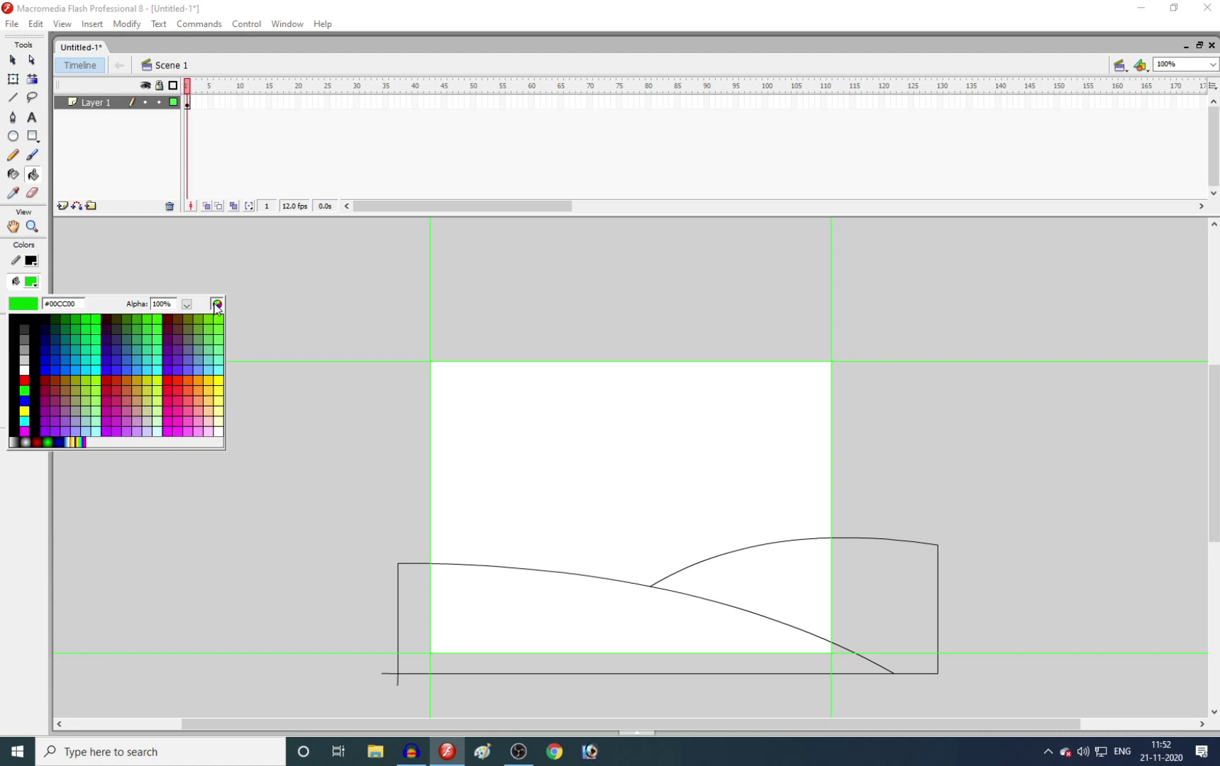
left_click(217, 305)
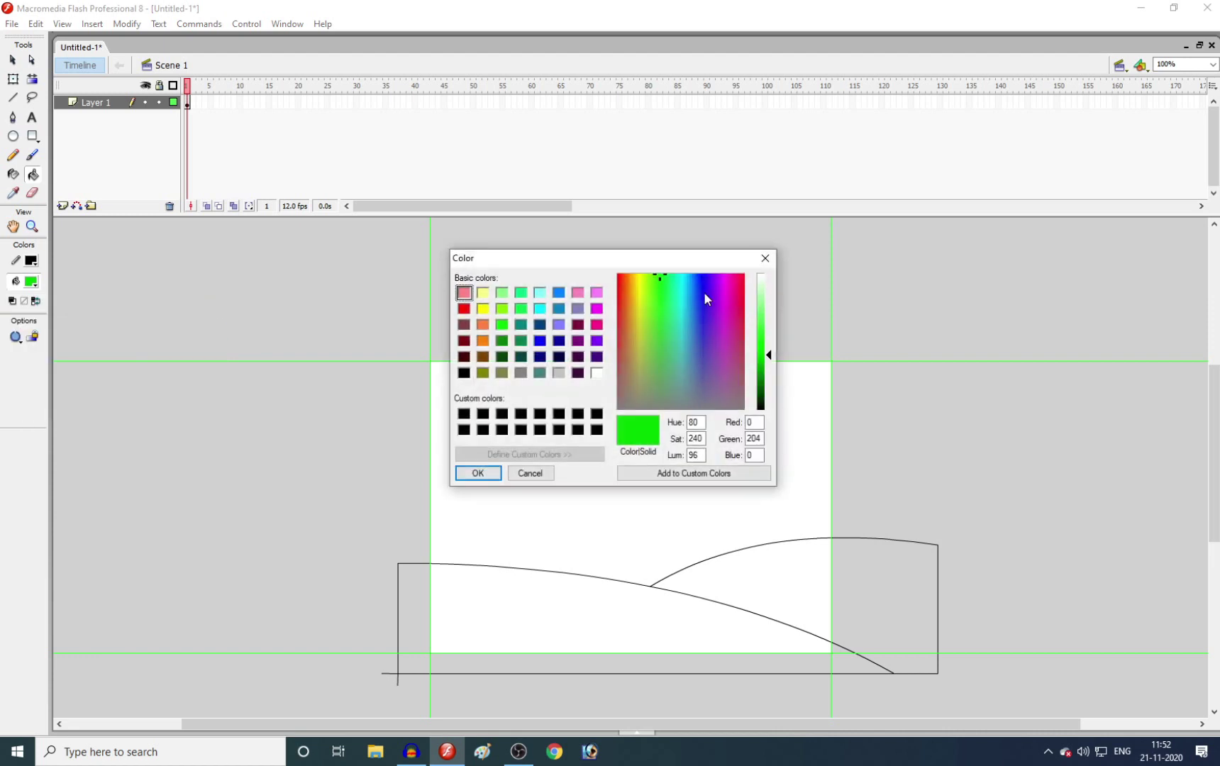
left_click(766, 258)
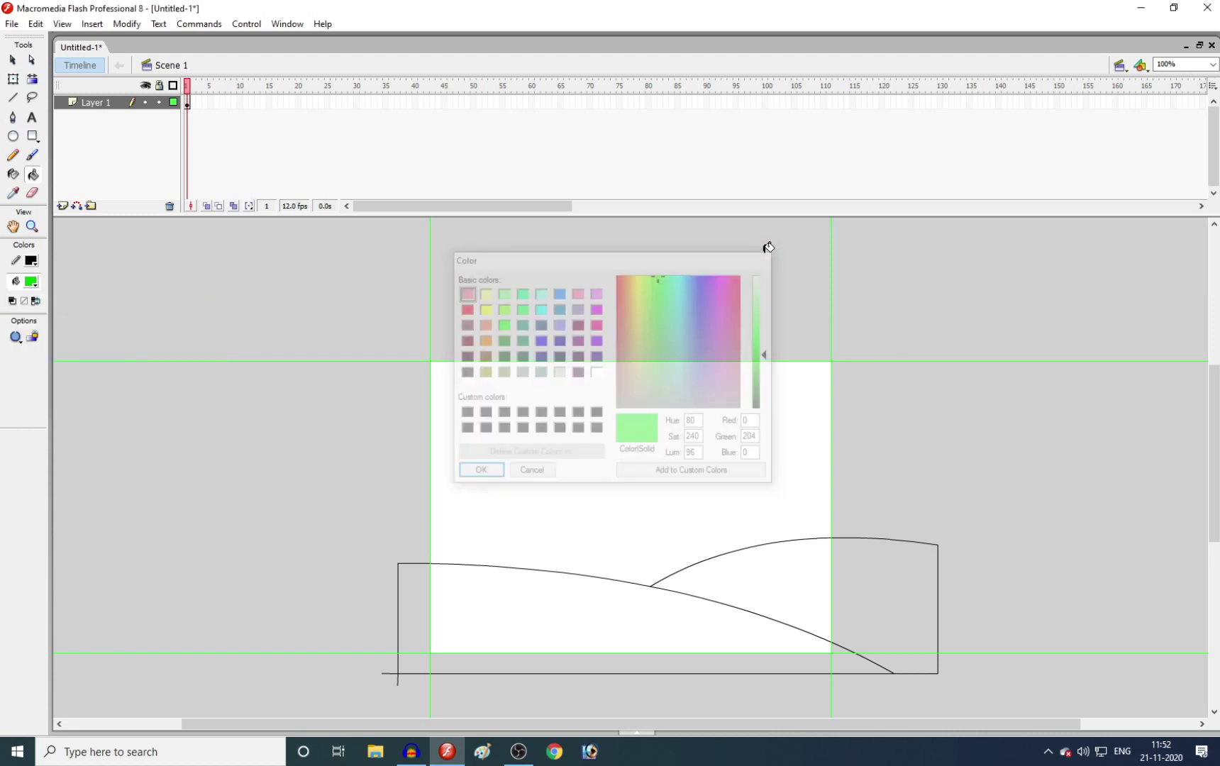
left_click(633, 593)
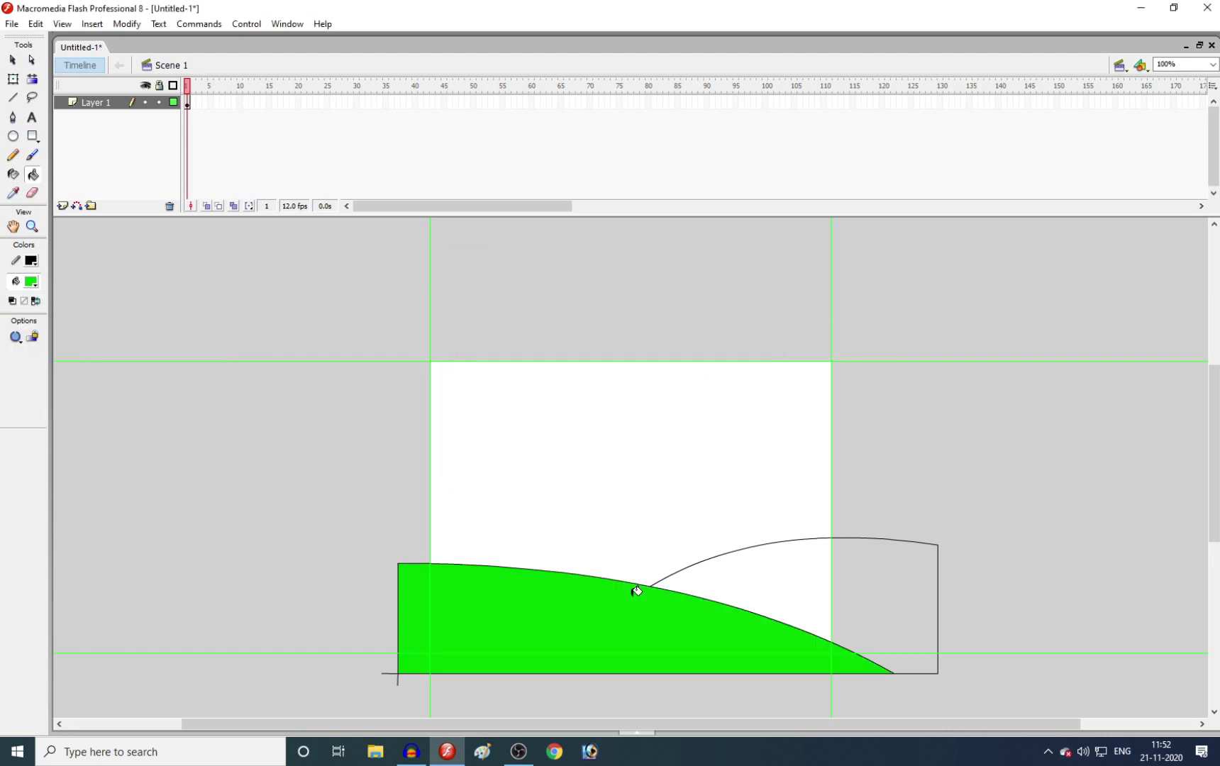
Fill the back hill on the right with a darker solid green.
left_click(33, 284)
left_click(85, 319)
left_click(760, 561)
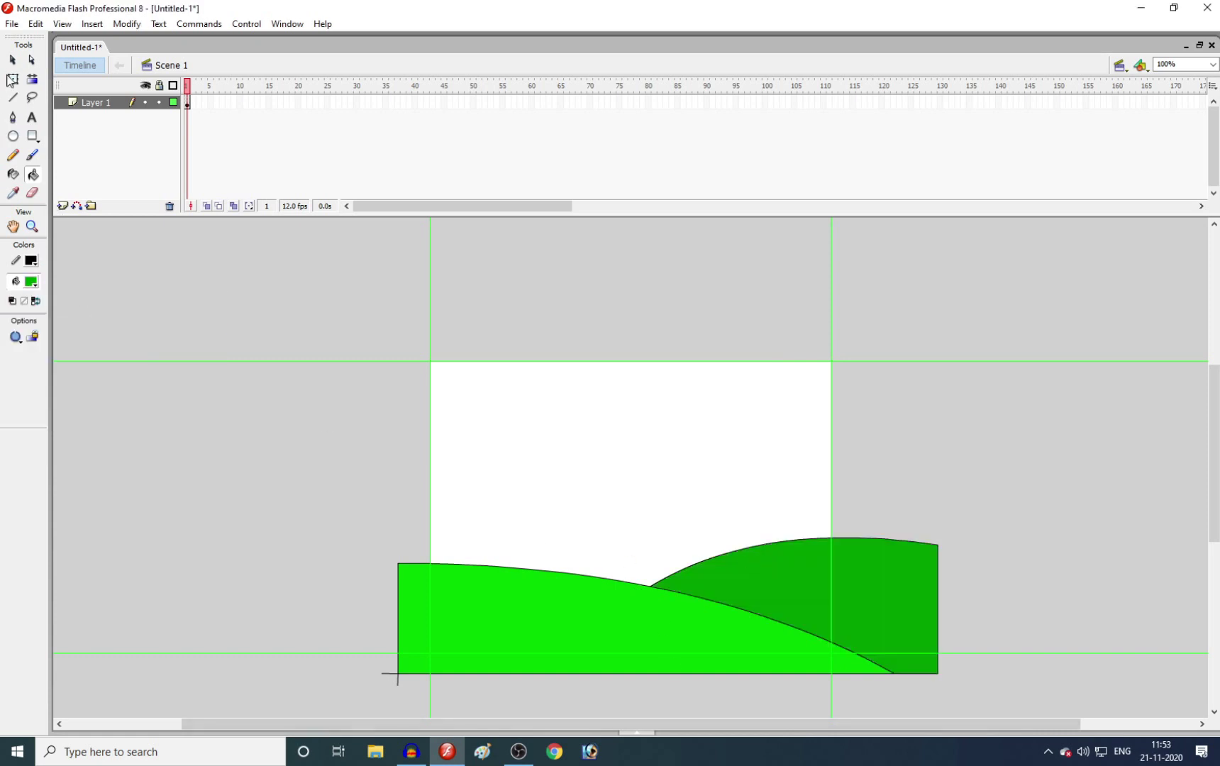
Try selecting the front hill's fill alone, its fill with outline, and the connected outlines, clearing the selection each time.
left_click(13, 60)
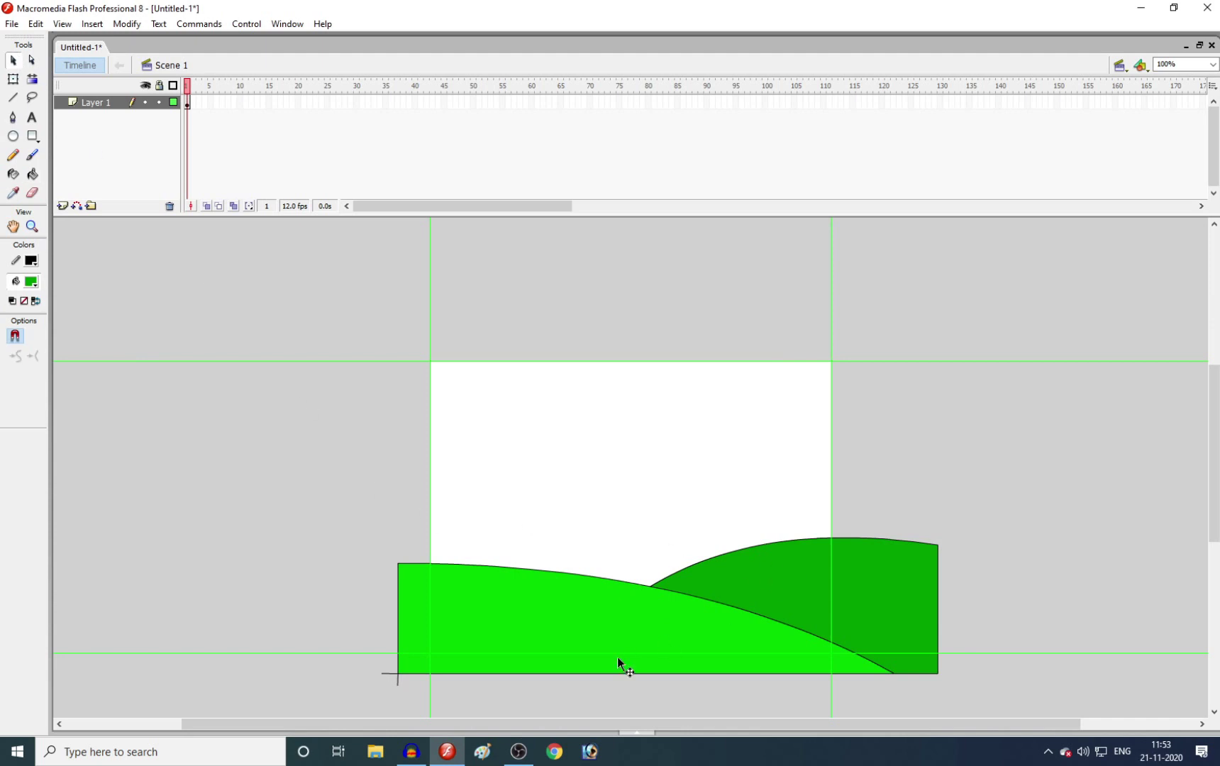
left_click(601, 609)
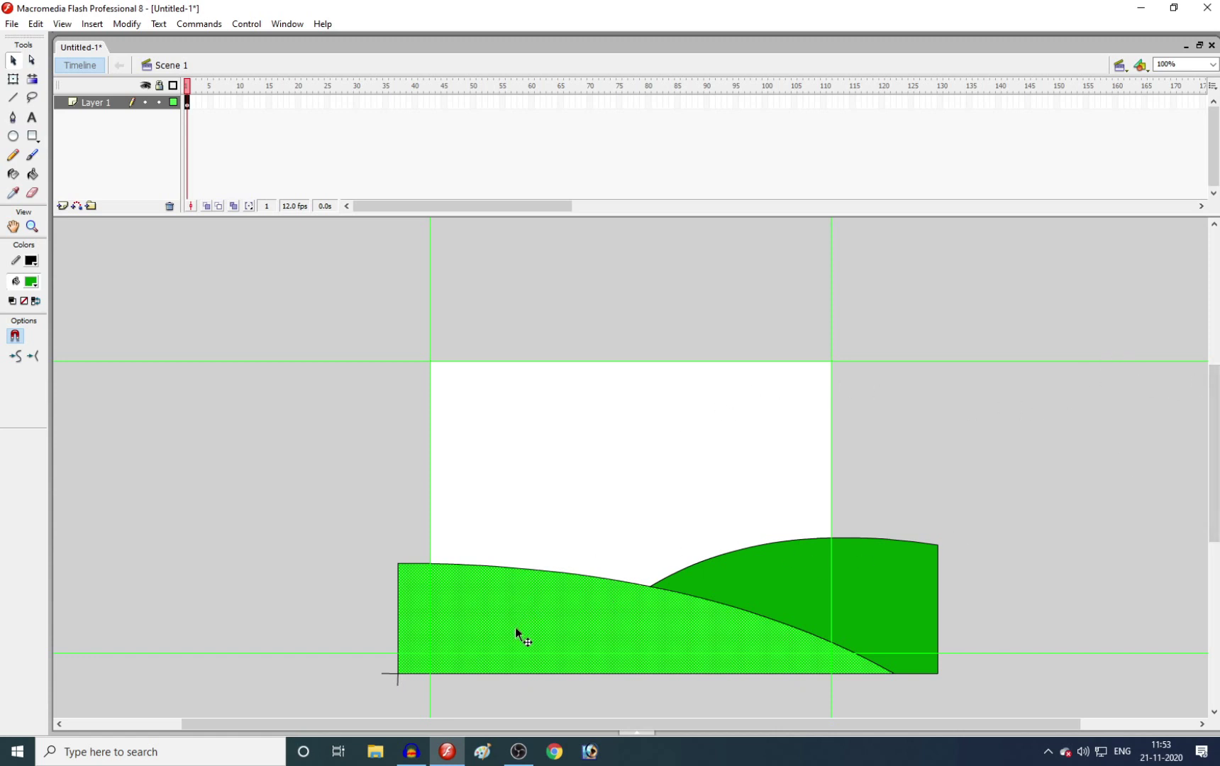
left_click(779, 449)
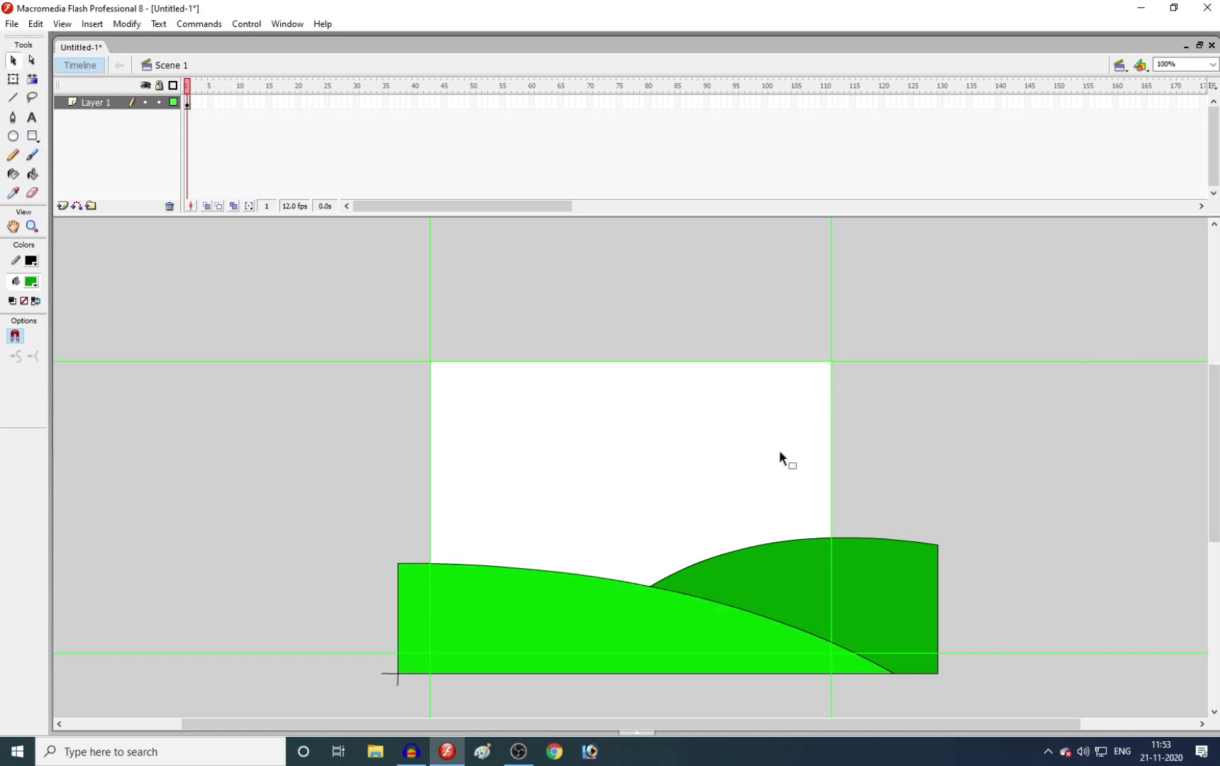
left_click(502, 611)
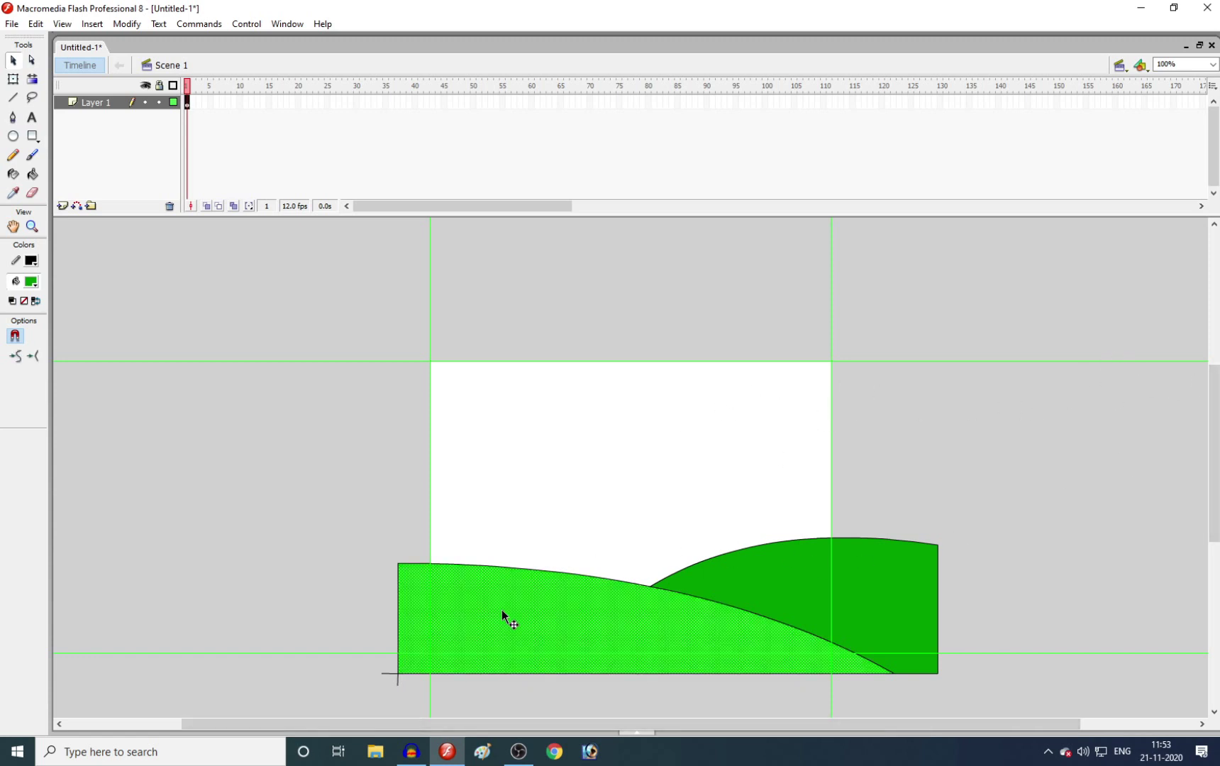
left_click(527, 514)
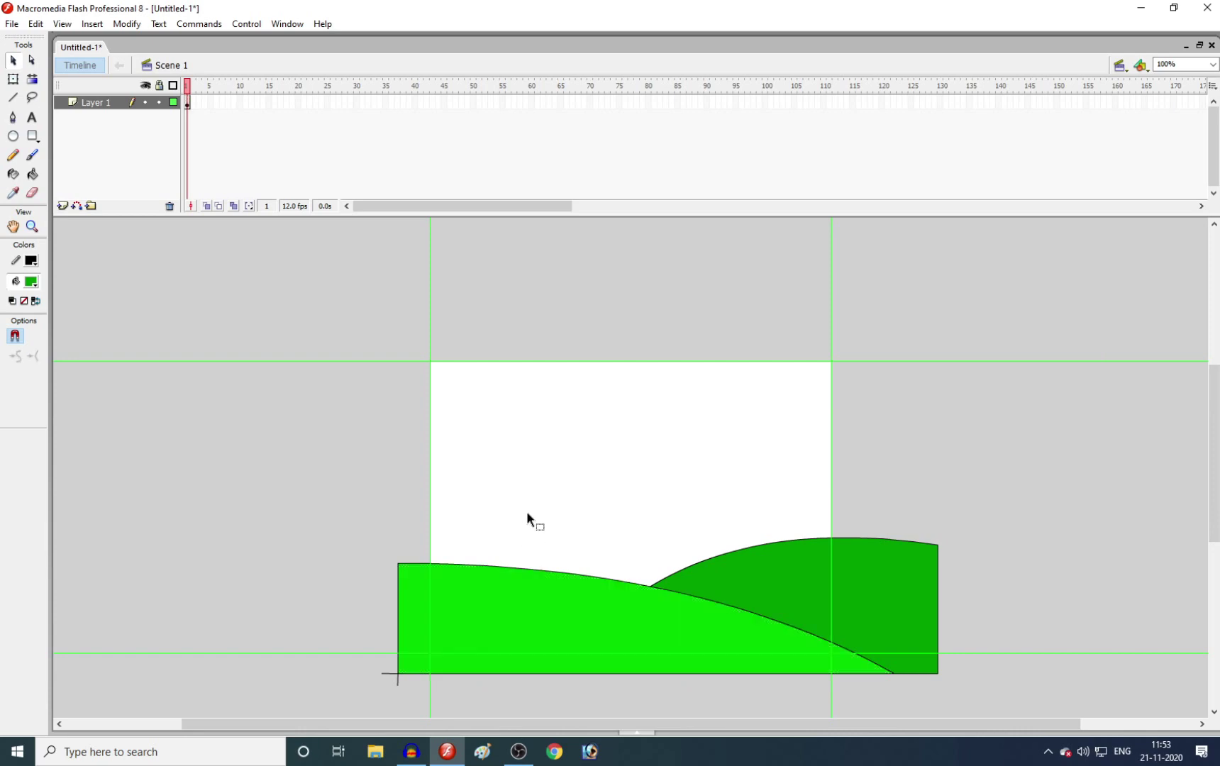
double_click(515, 593)
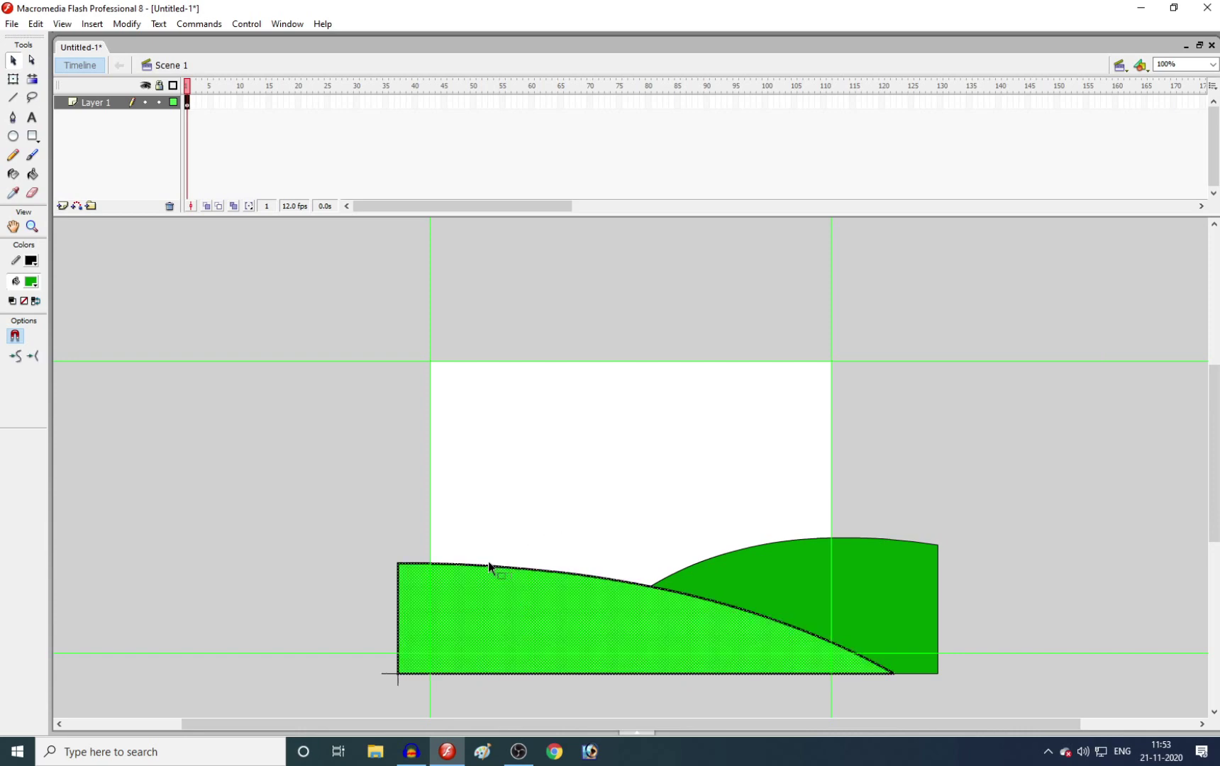
left_click(573, 501)
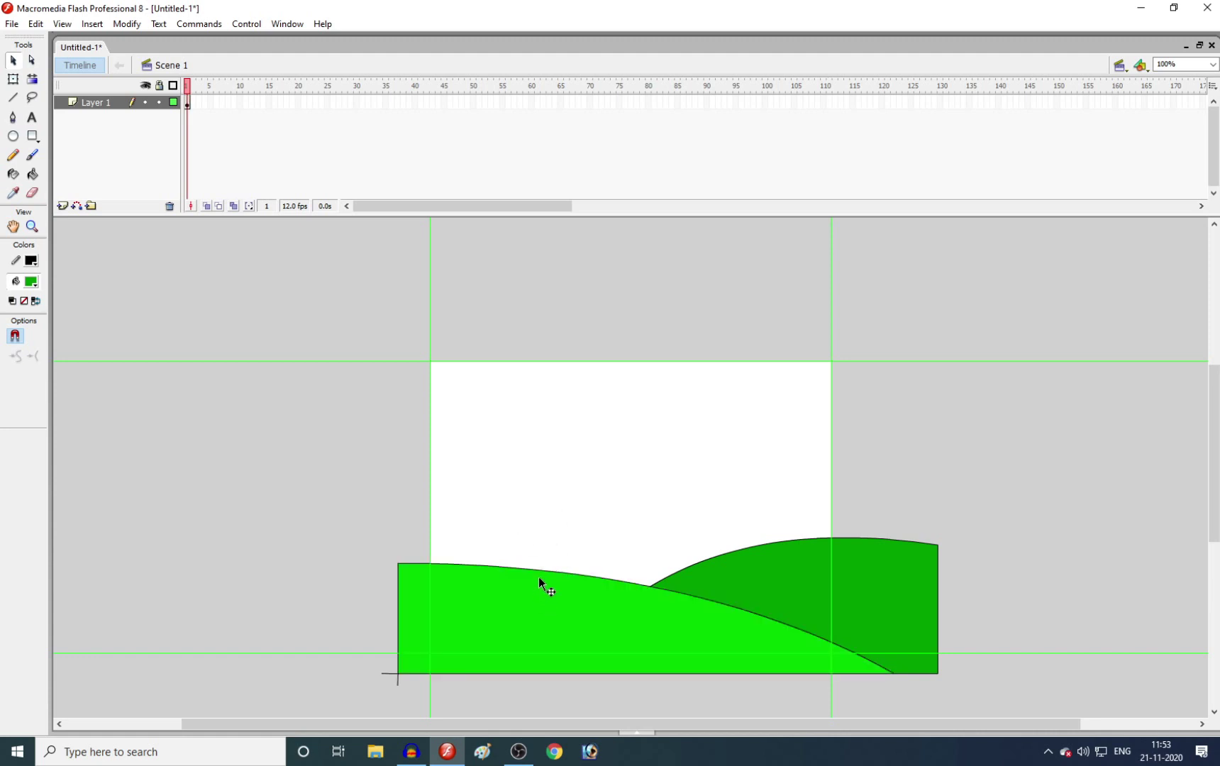
double_click(551, 571)
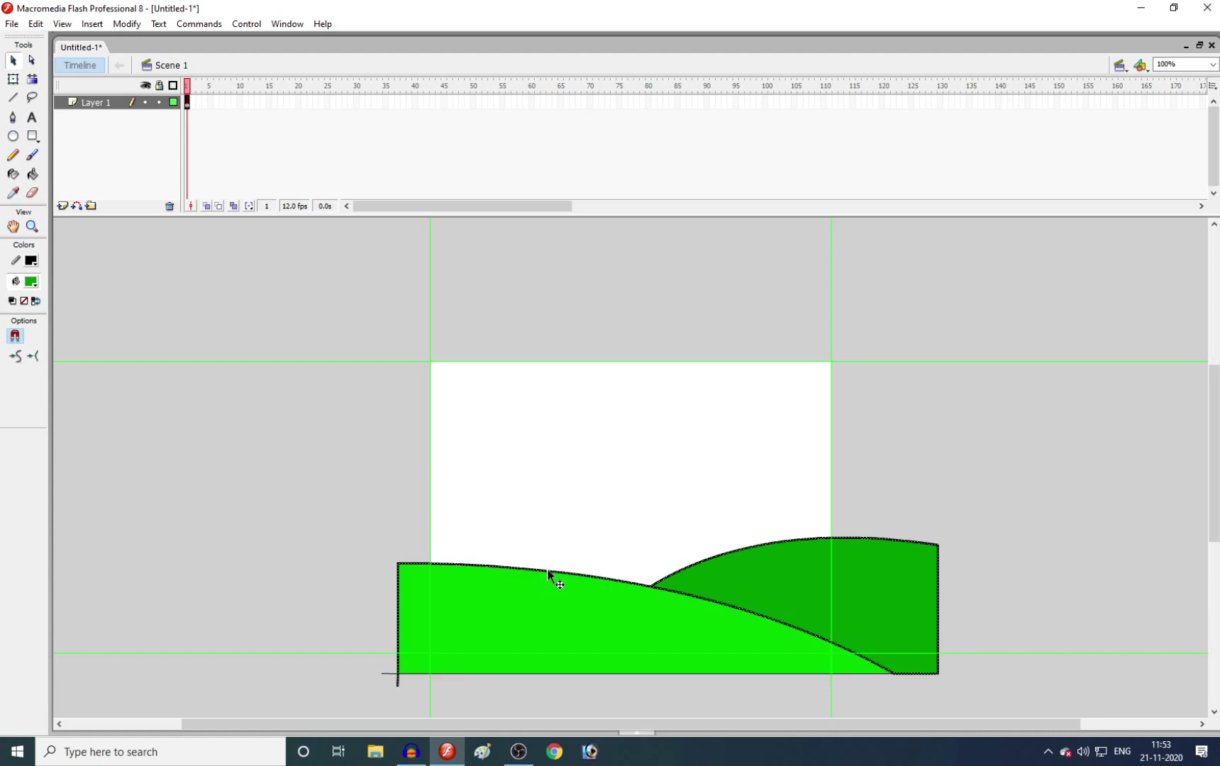
left_click(535, 444)
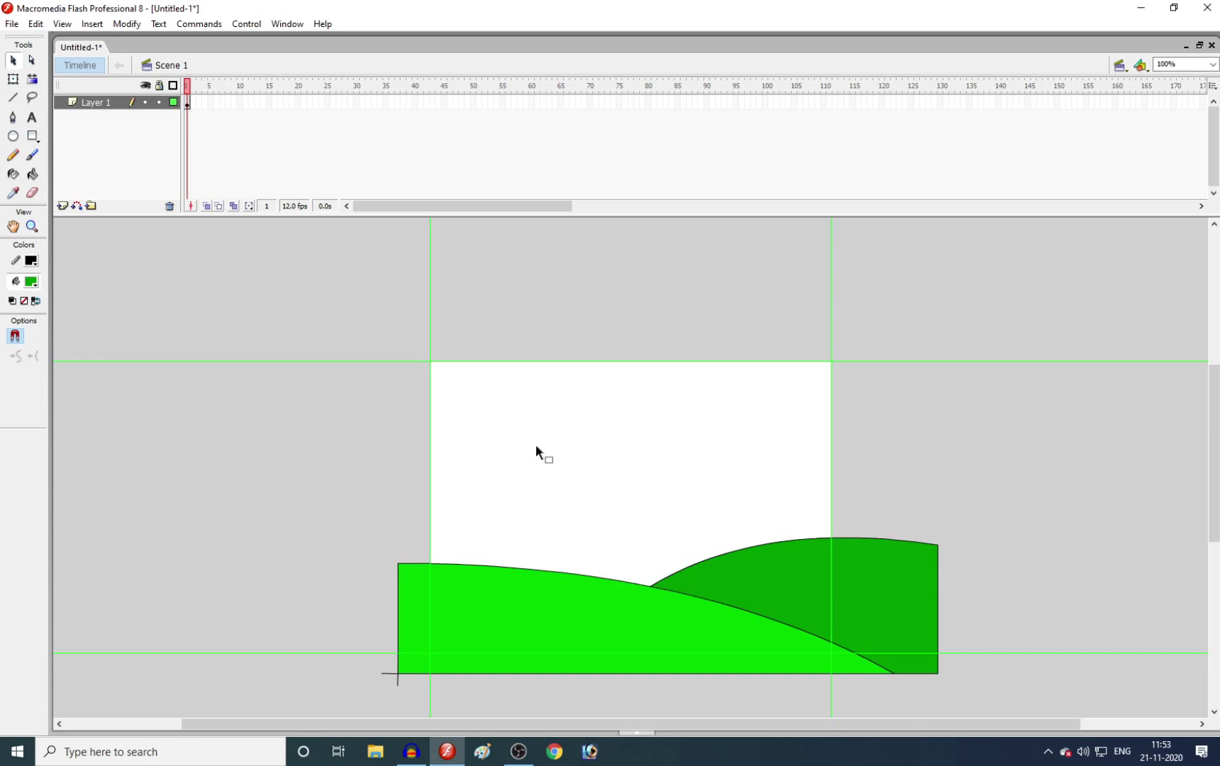
Select only the front hill's fill and show its settings in the Color Mixer.
left_click(505, 603)
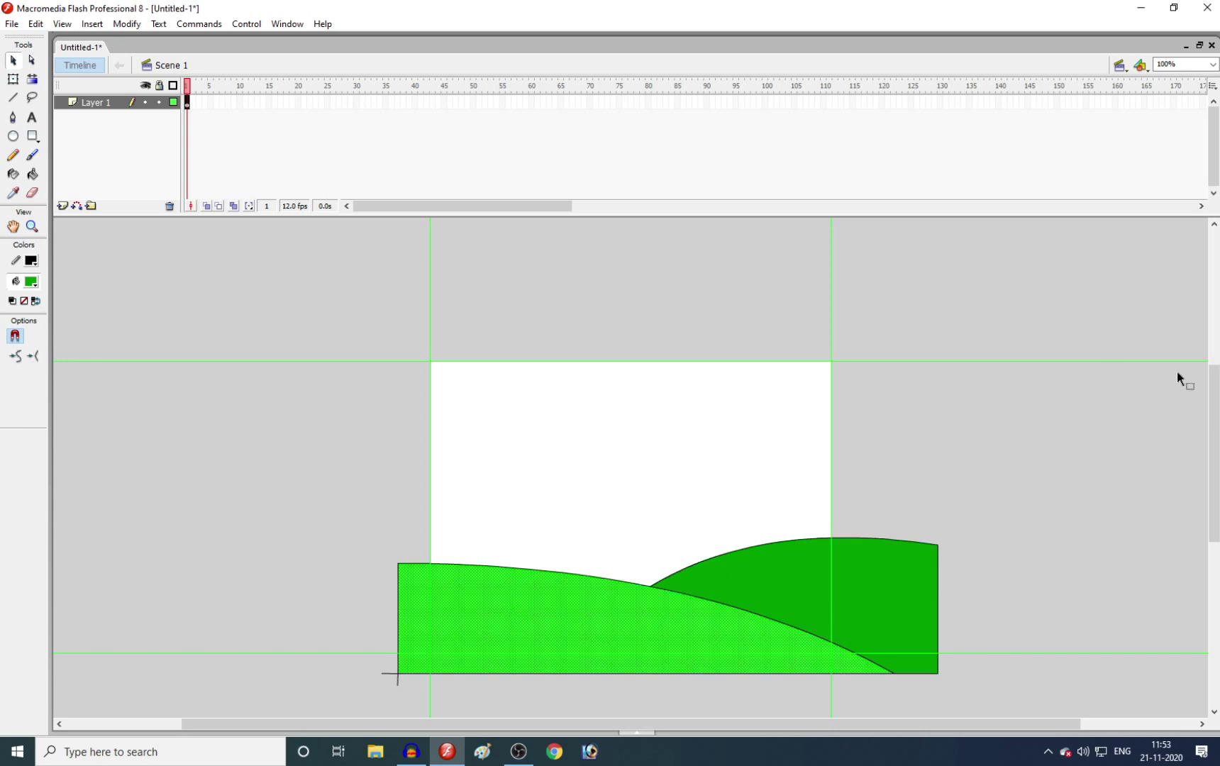
left_click(1215, 383)
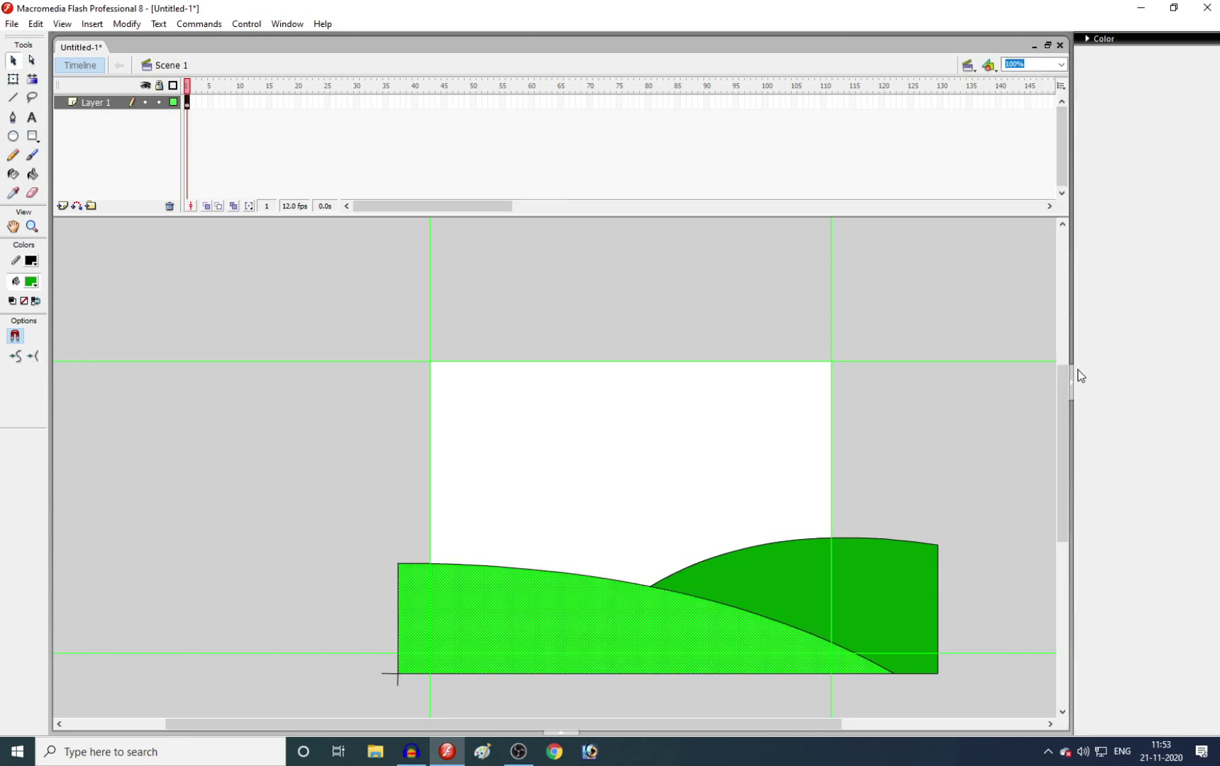
left_click(1097, 39)
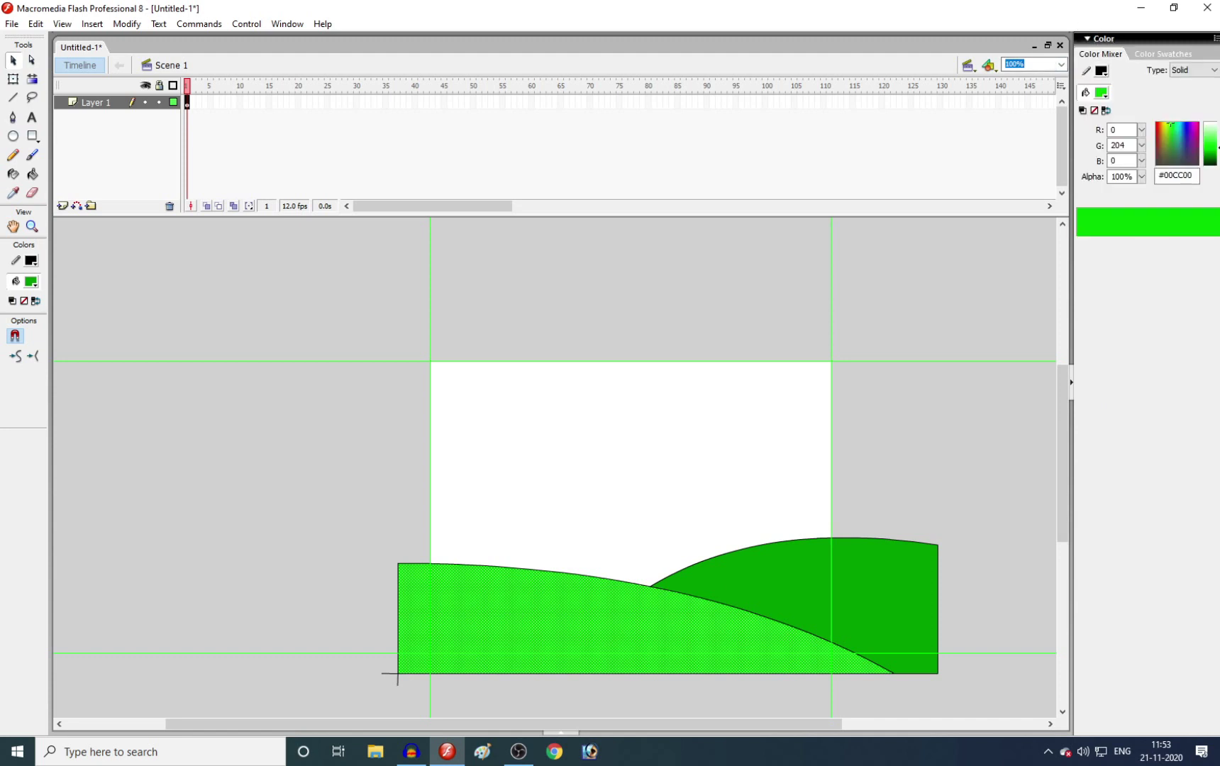
left_click(1150, 57)
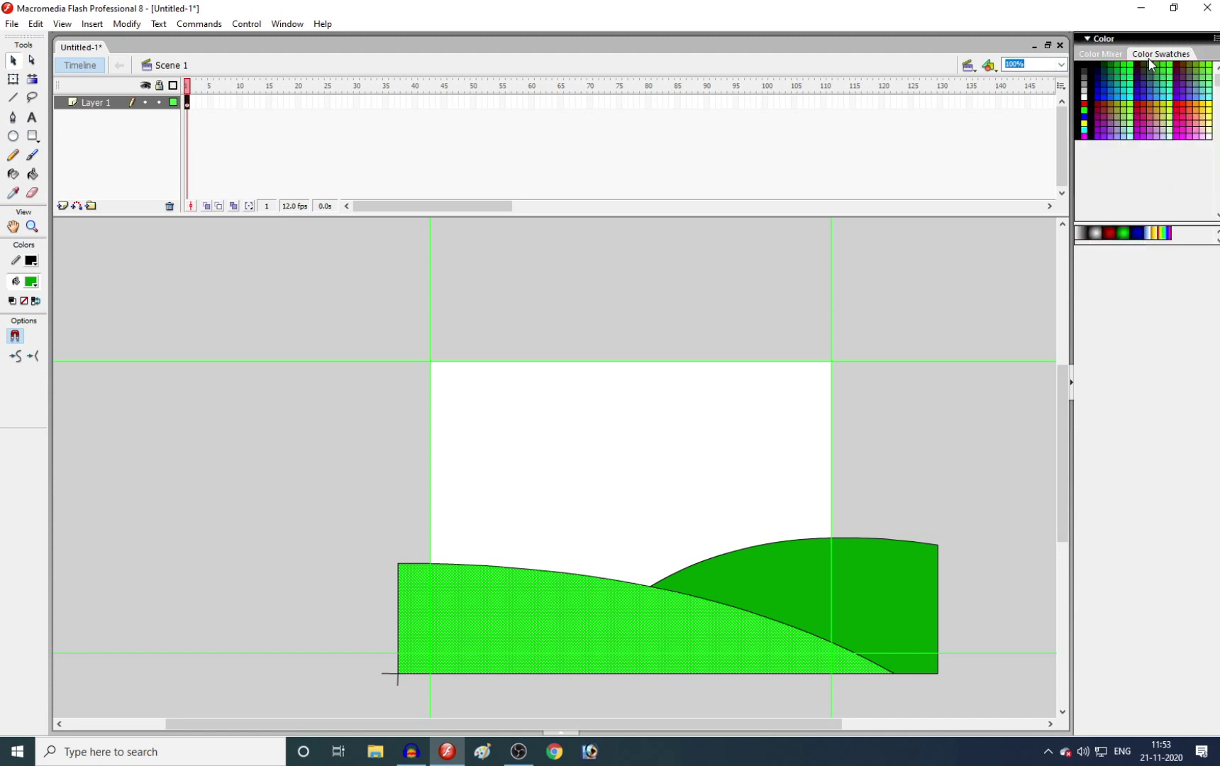
left_click(1108, 56)
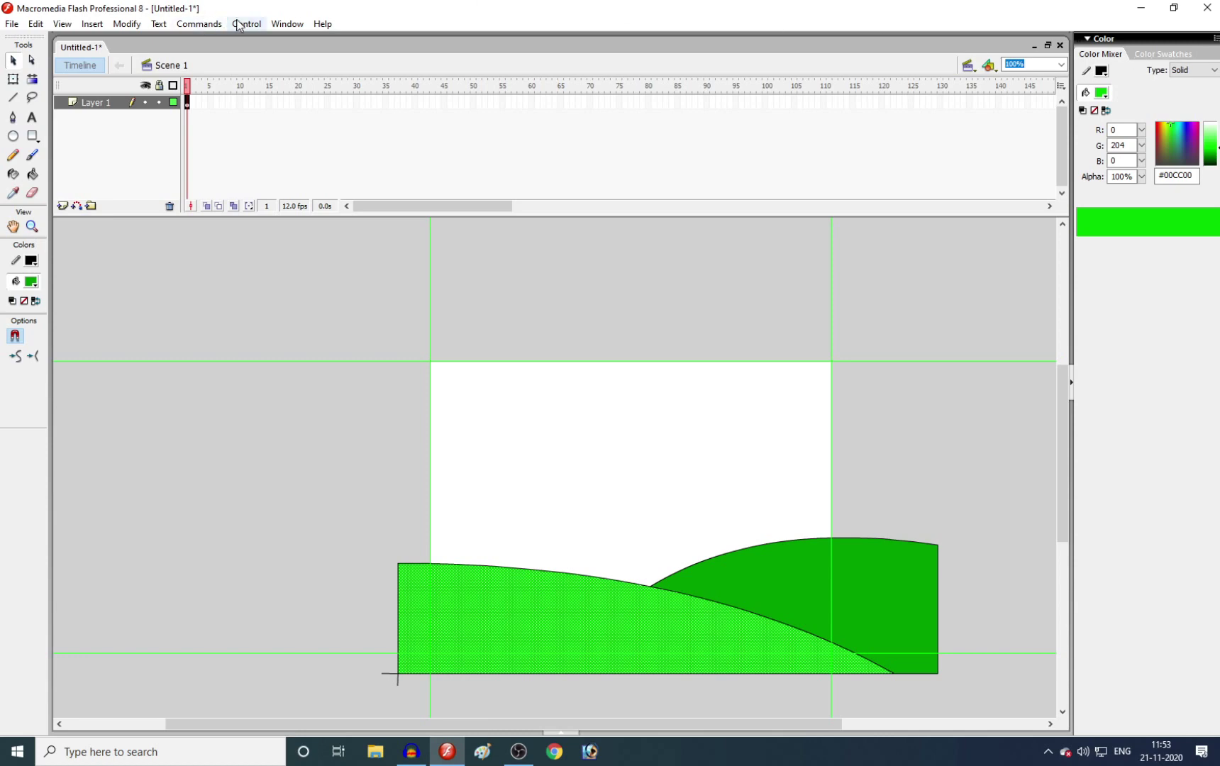
left_click(290, 24)
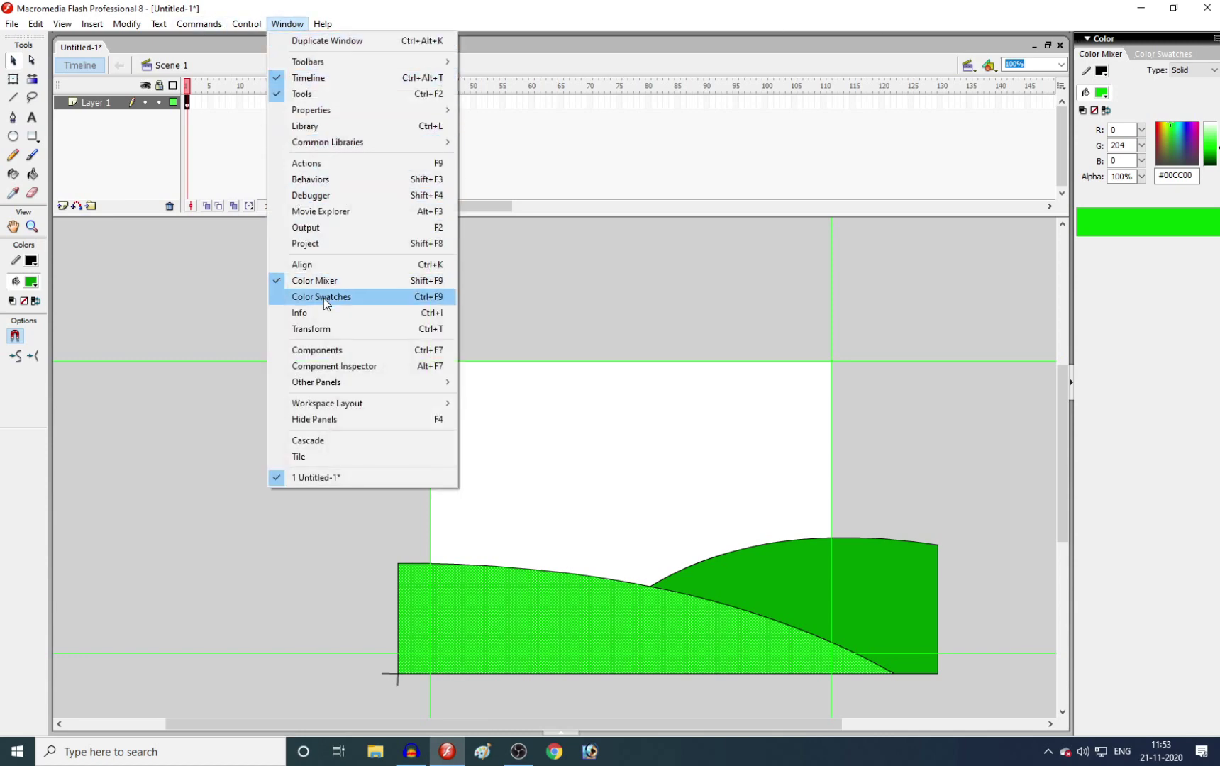
left_click(1138, 113)
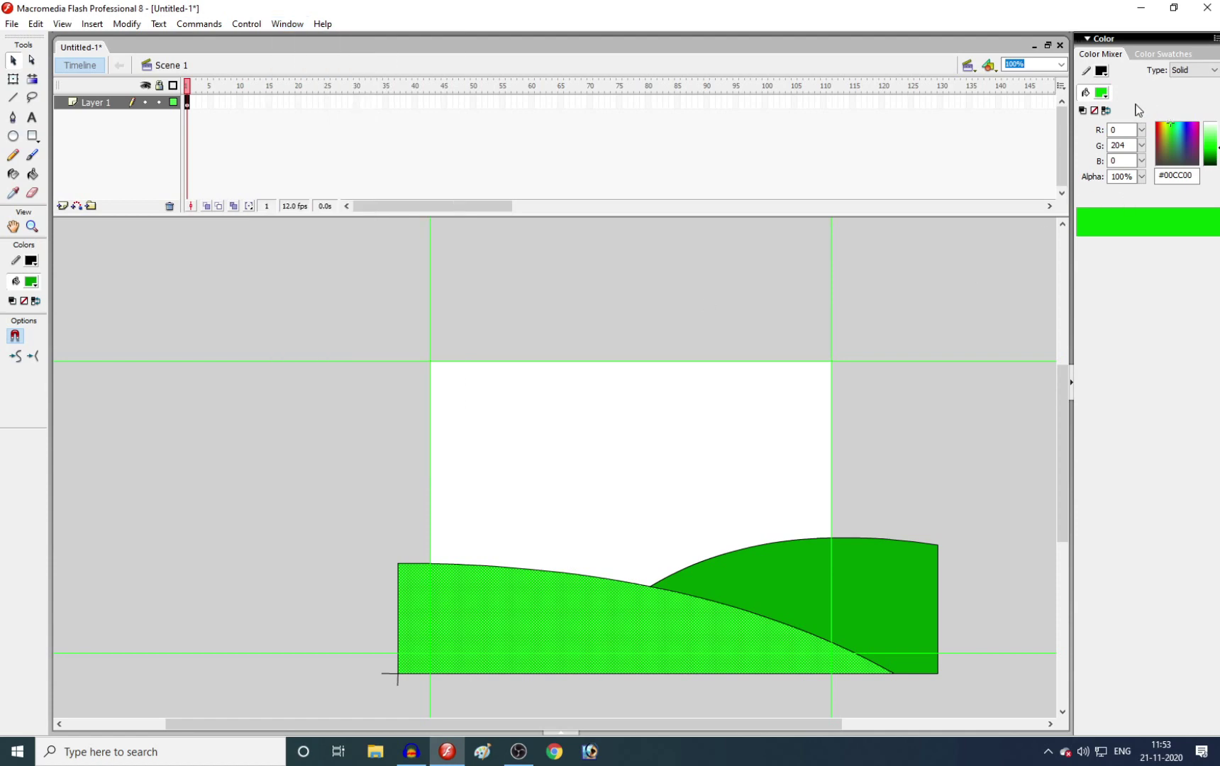
Change the front hill's fill to a linear gradient from #00CC00 to #FFFF00.
left_click(1195, 70)
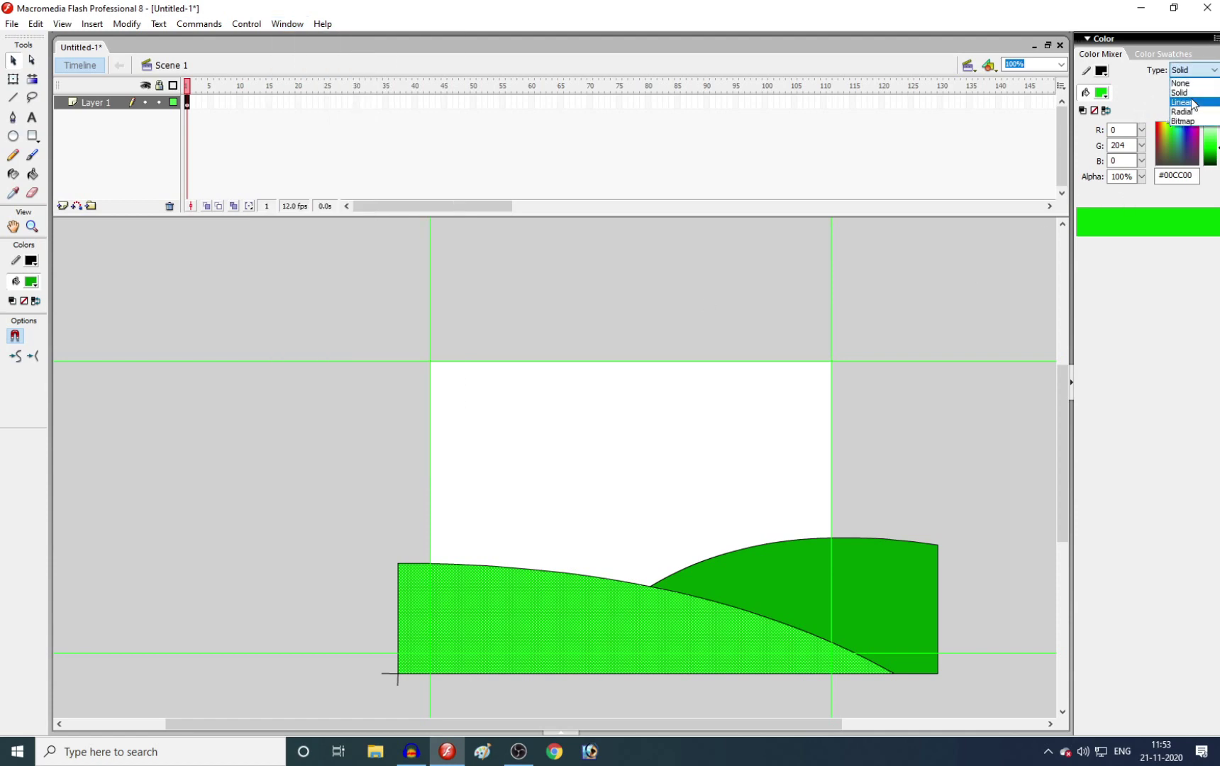
left_click(1194, 103)
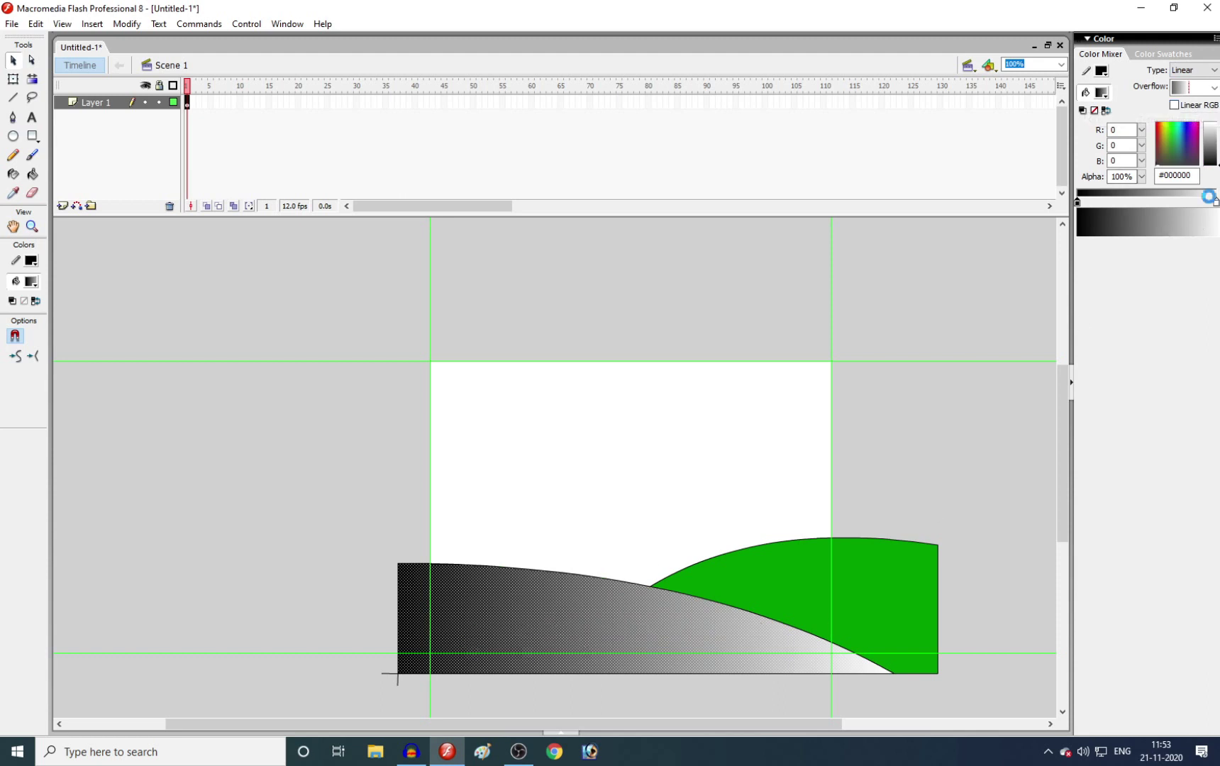
left_click(1077, 203)
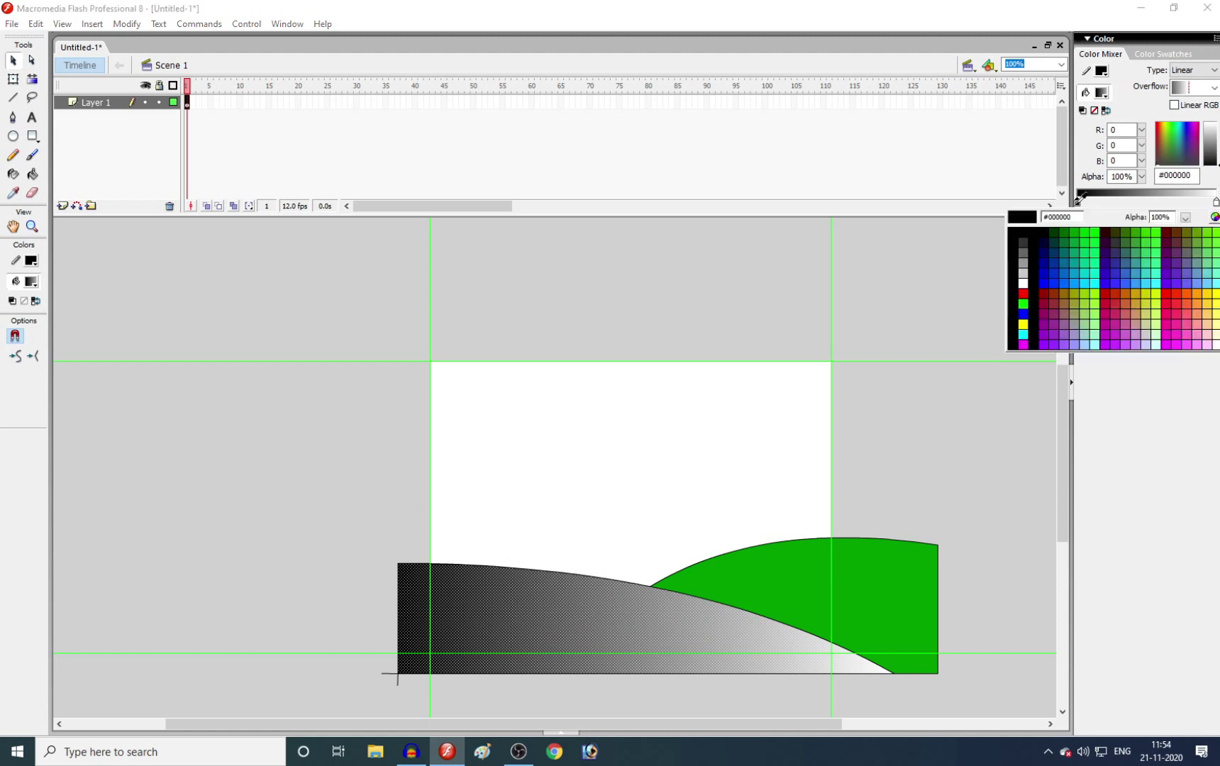
left_click(1086, 237)
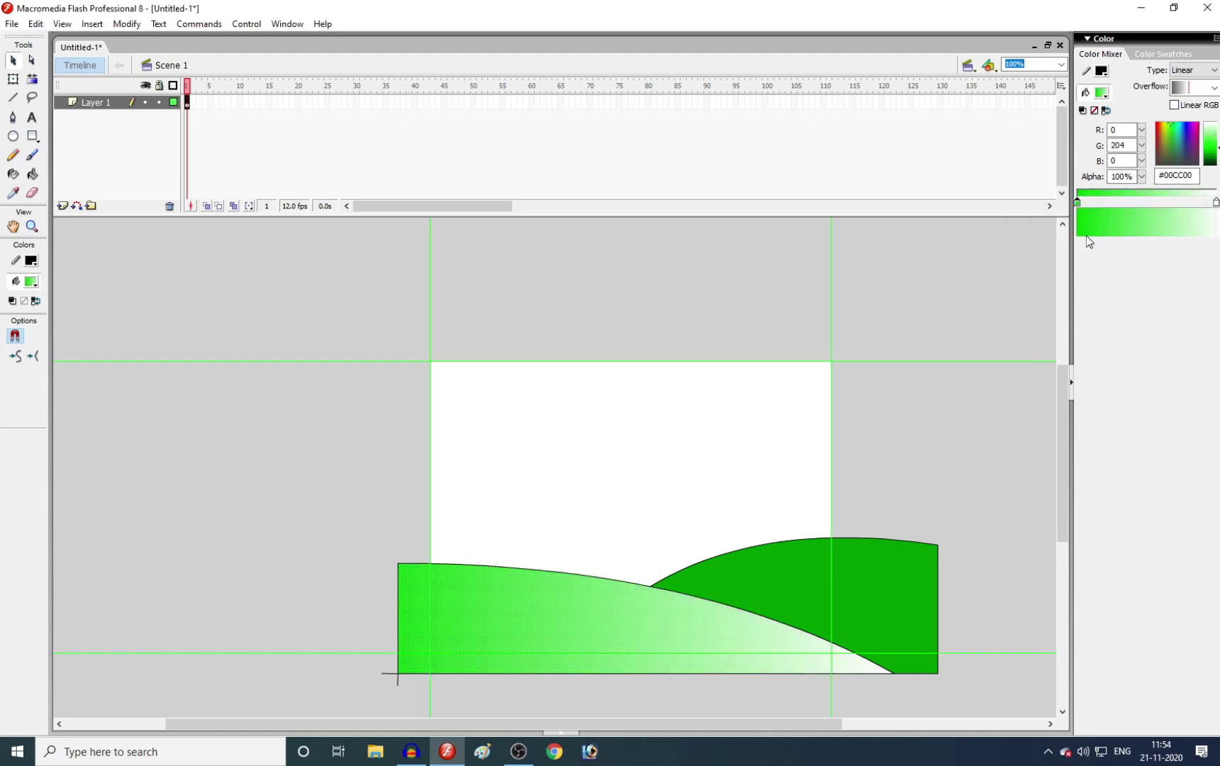
left_click(1216, 204)
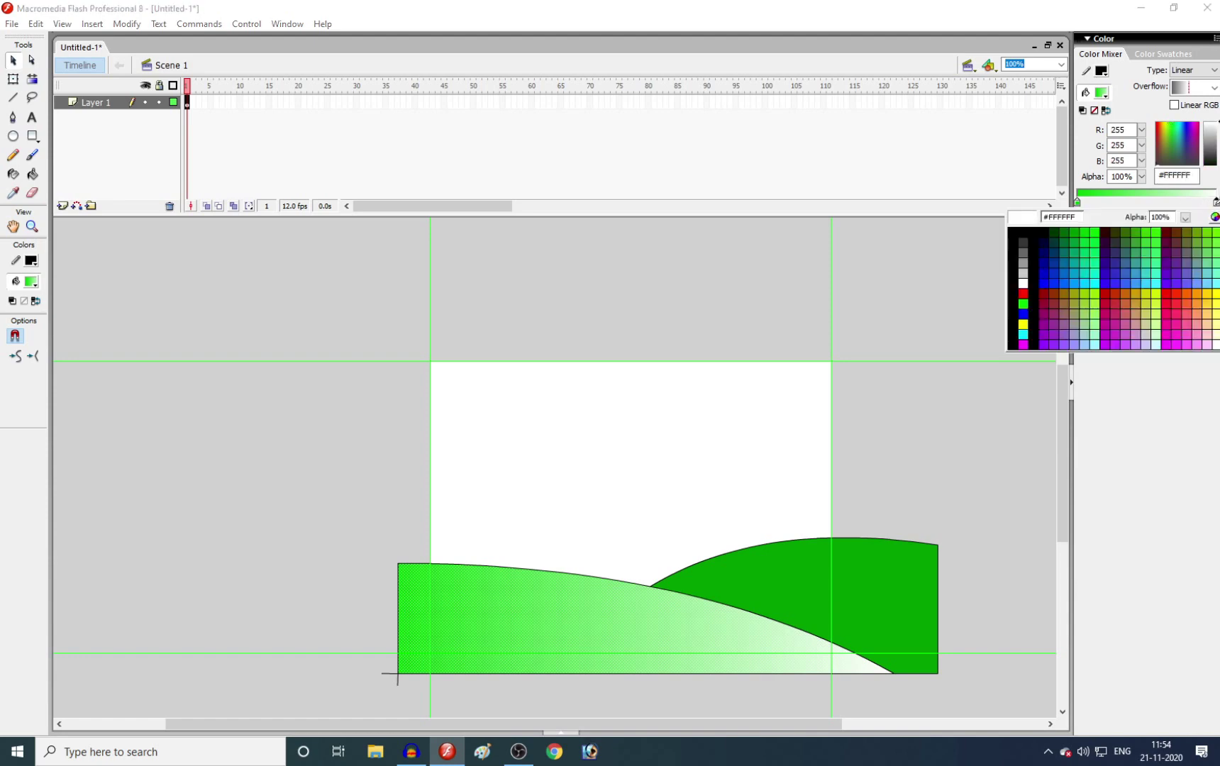
left_click(1214, 293)
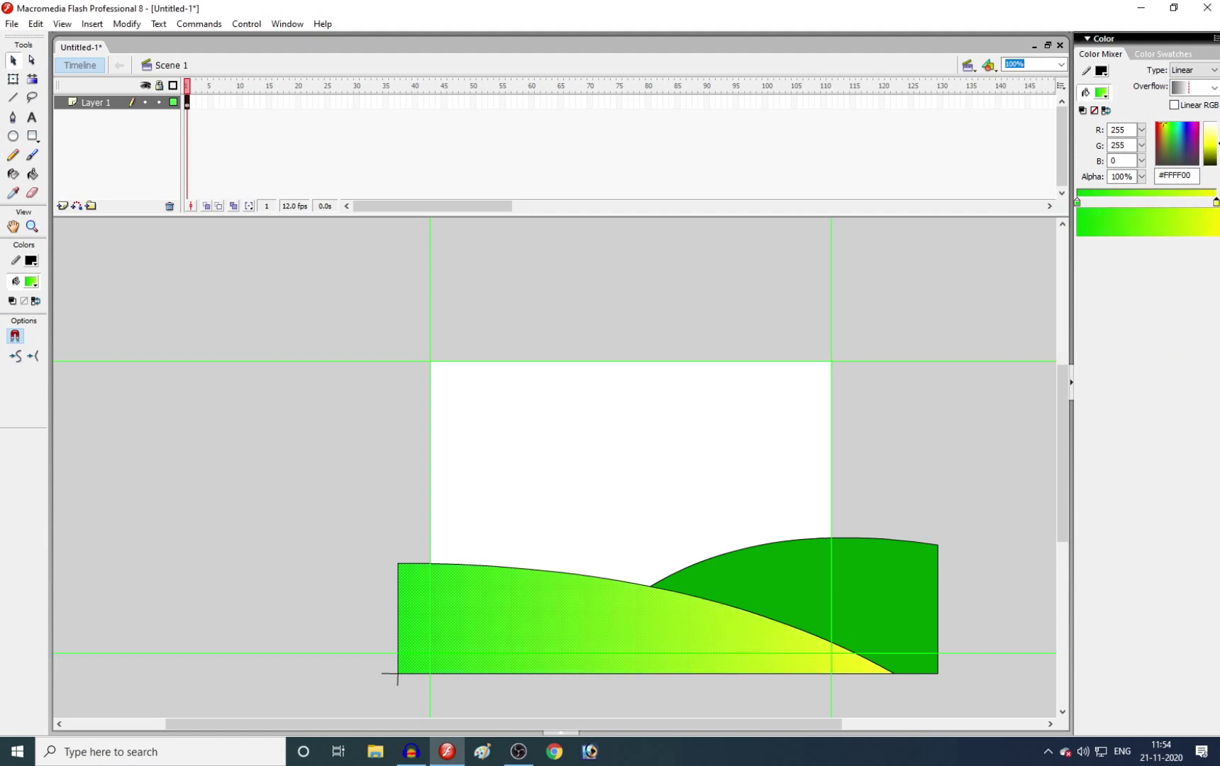
Adjust the front hill gradient's end colour to yellow-green #CAFB04, undo the extra darkening, clear the selection and hide the colour settings.
left_click(1165, 128)
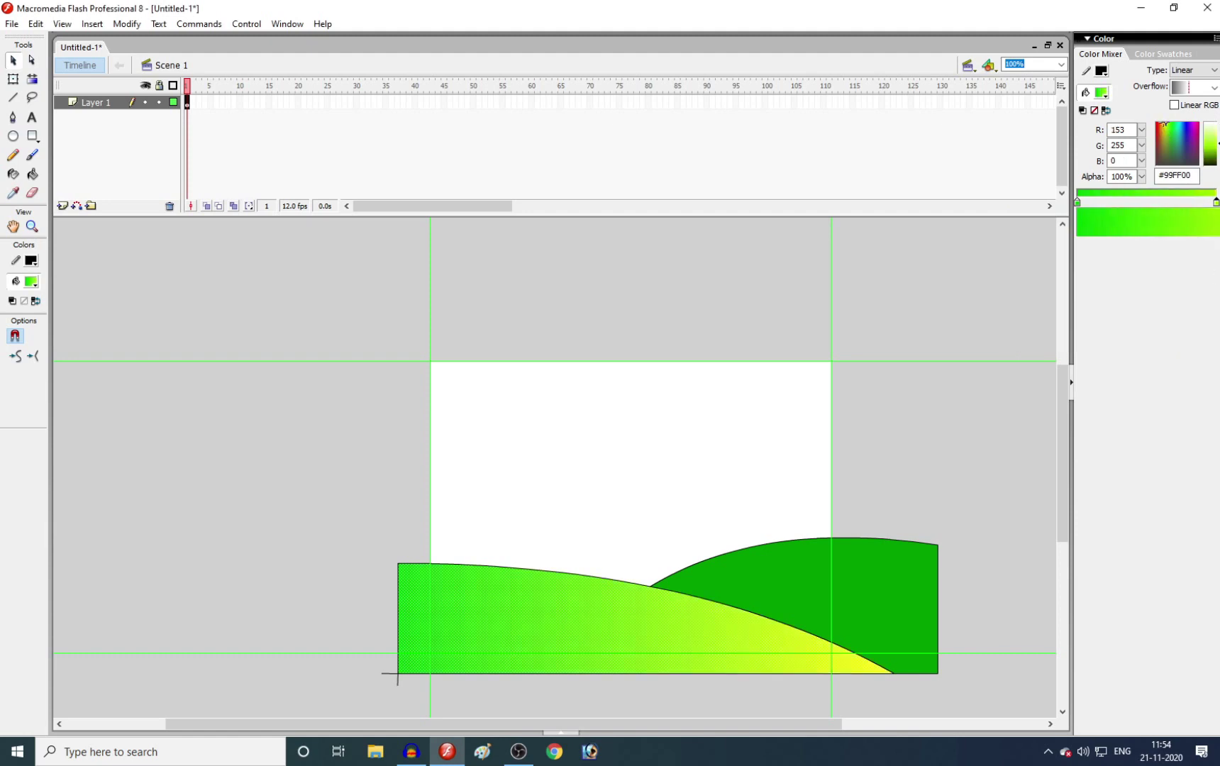
left_click(1164, 124)
left_click(1164, 126)
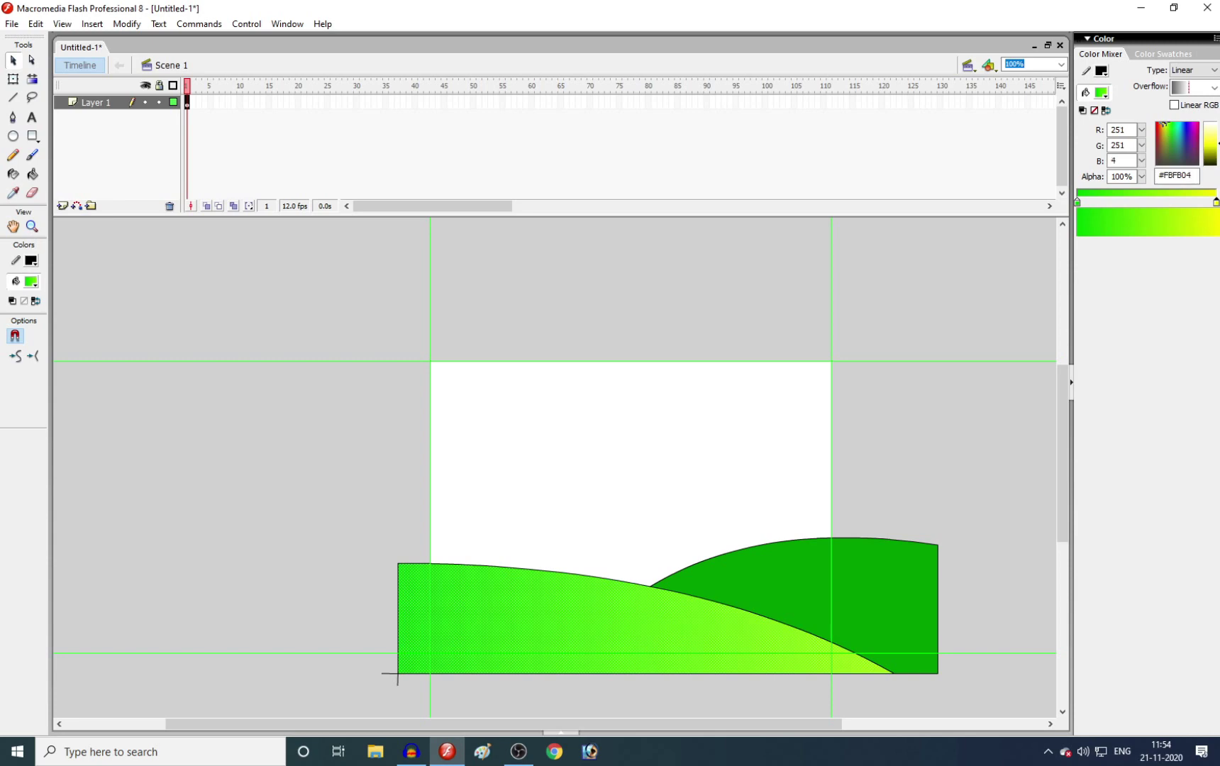
left_click(1165, 125)
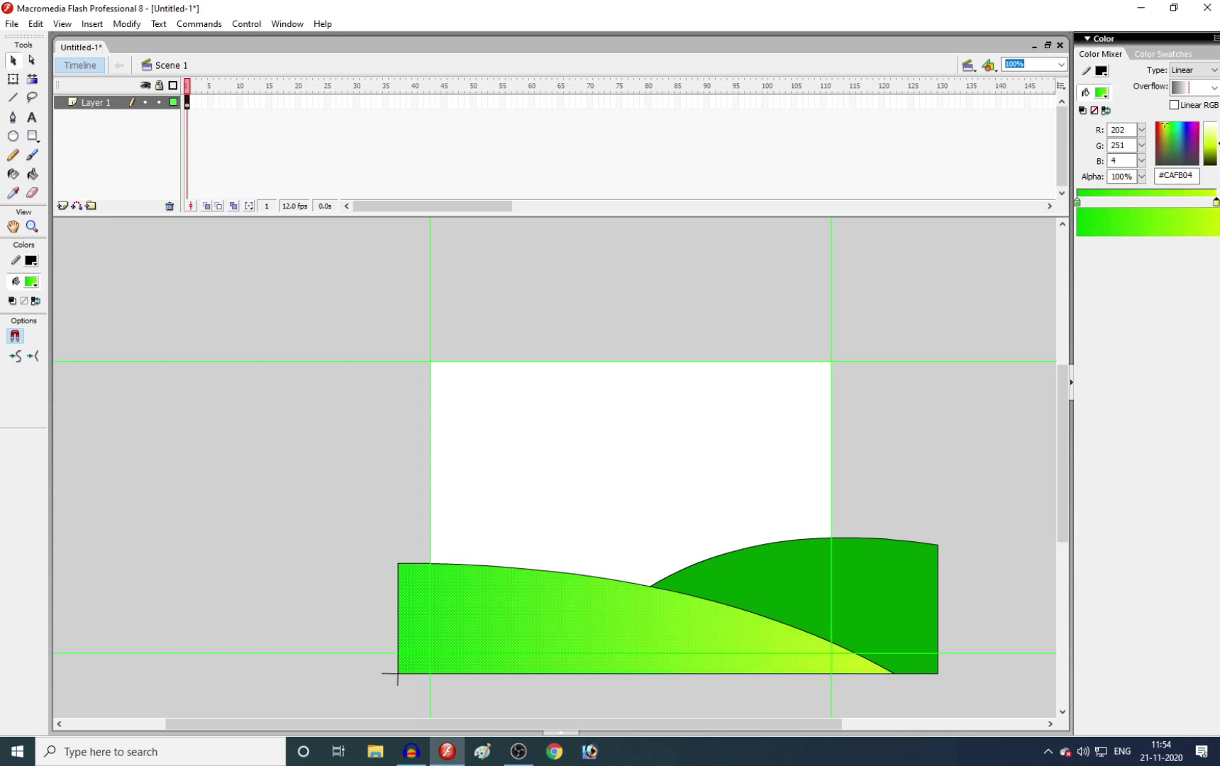
left_click(1214, 145)
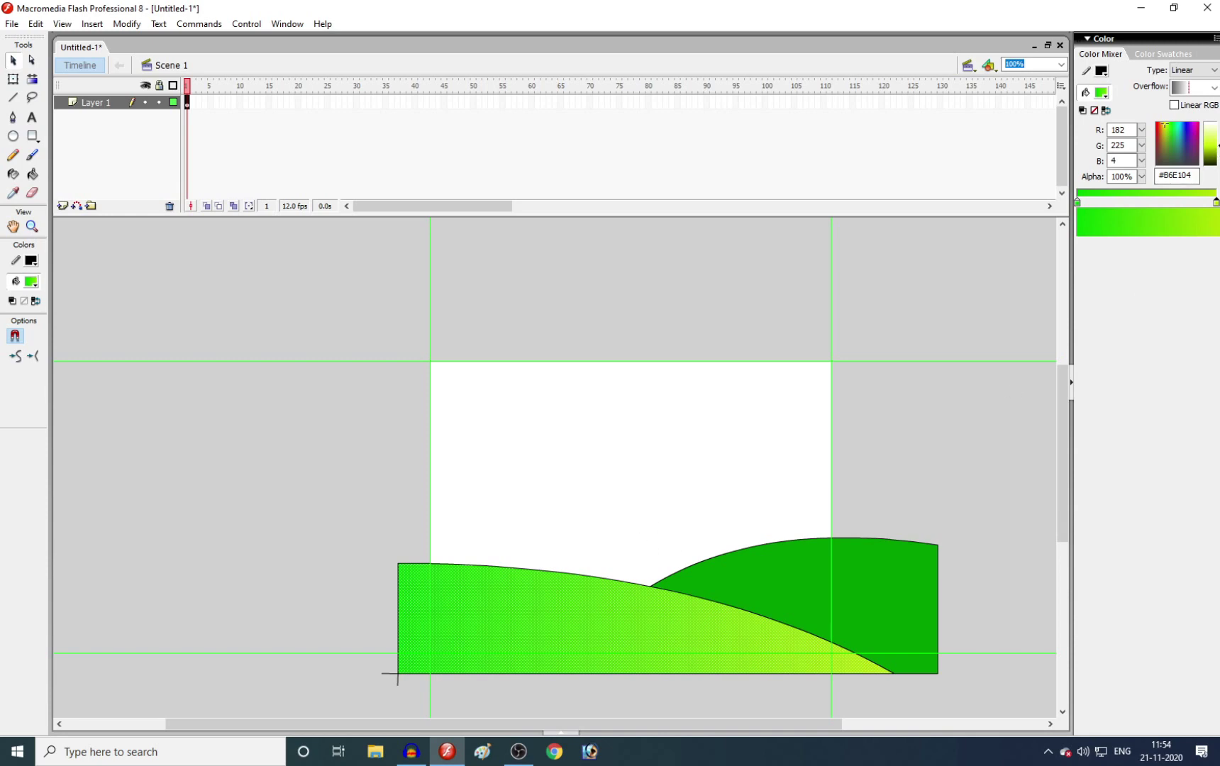
key("ctrl+z")
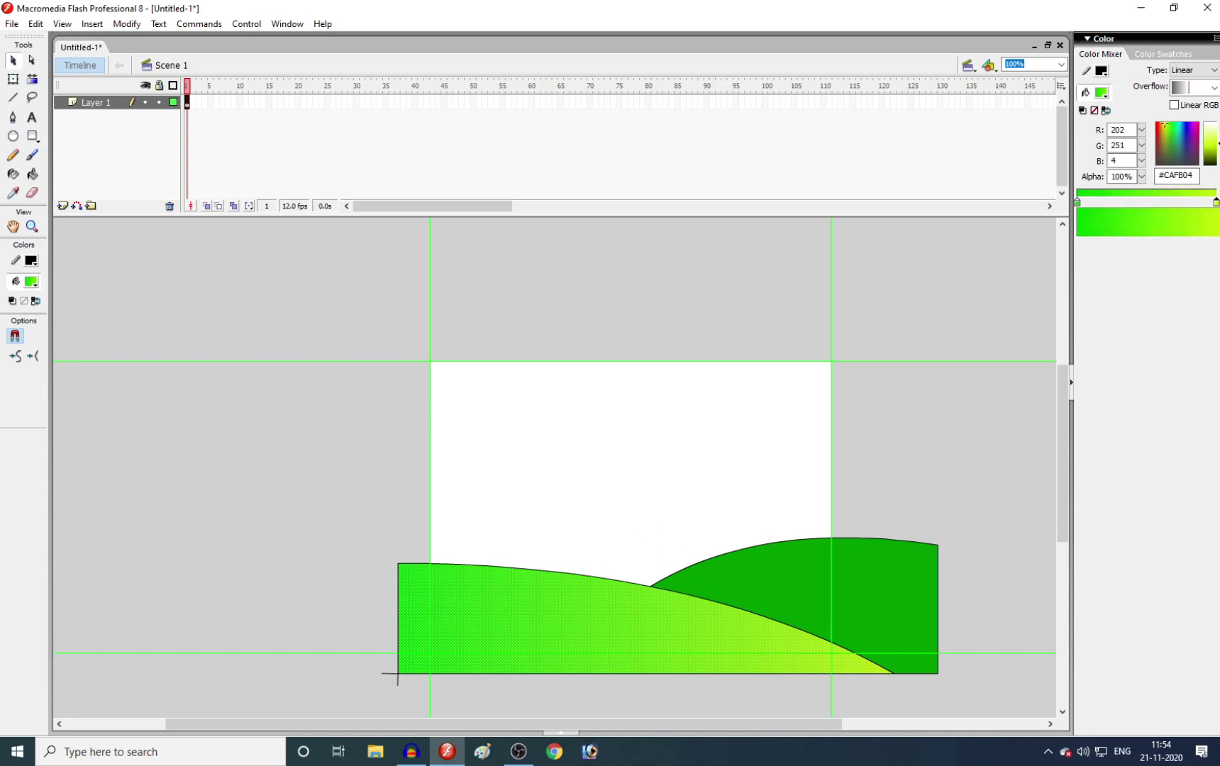
left_click(499, 430)
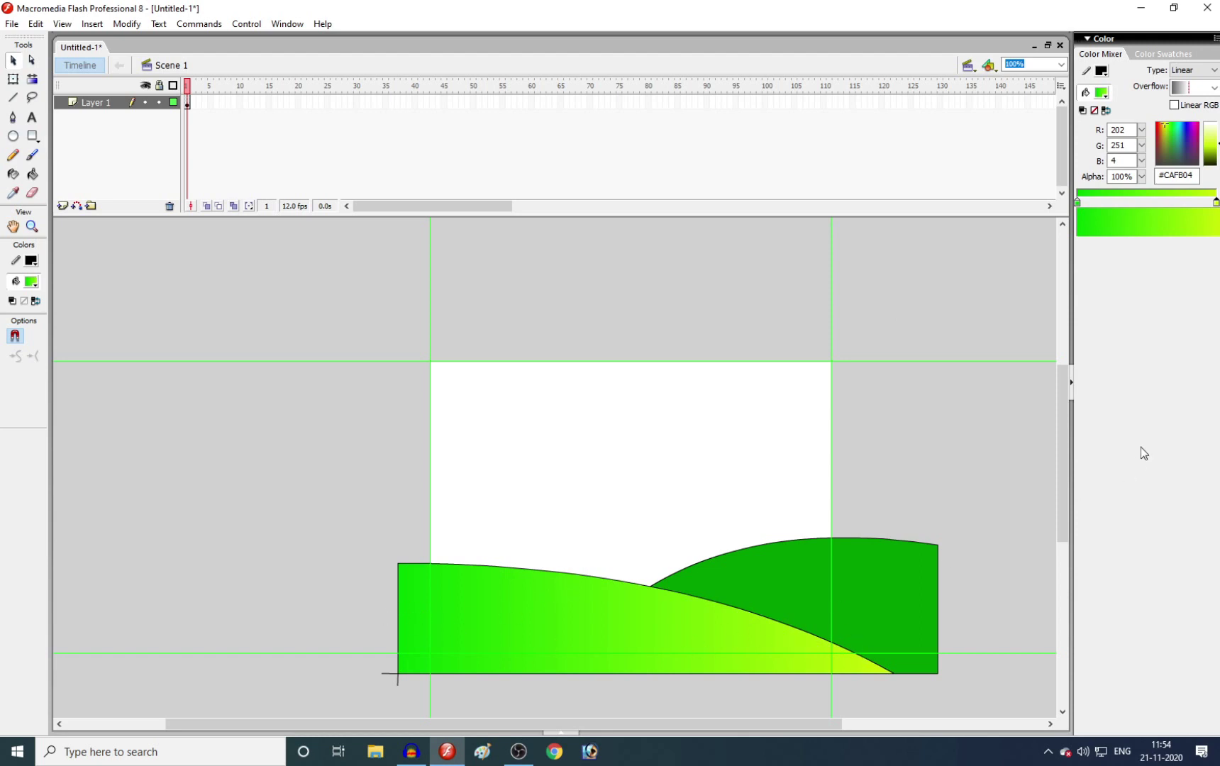
left_click(1073, 381)
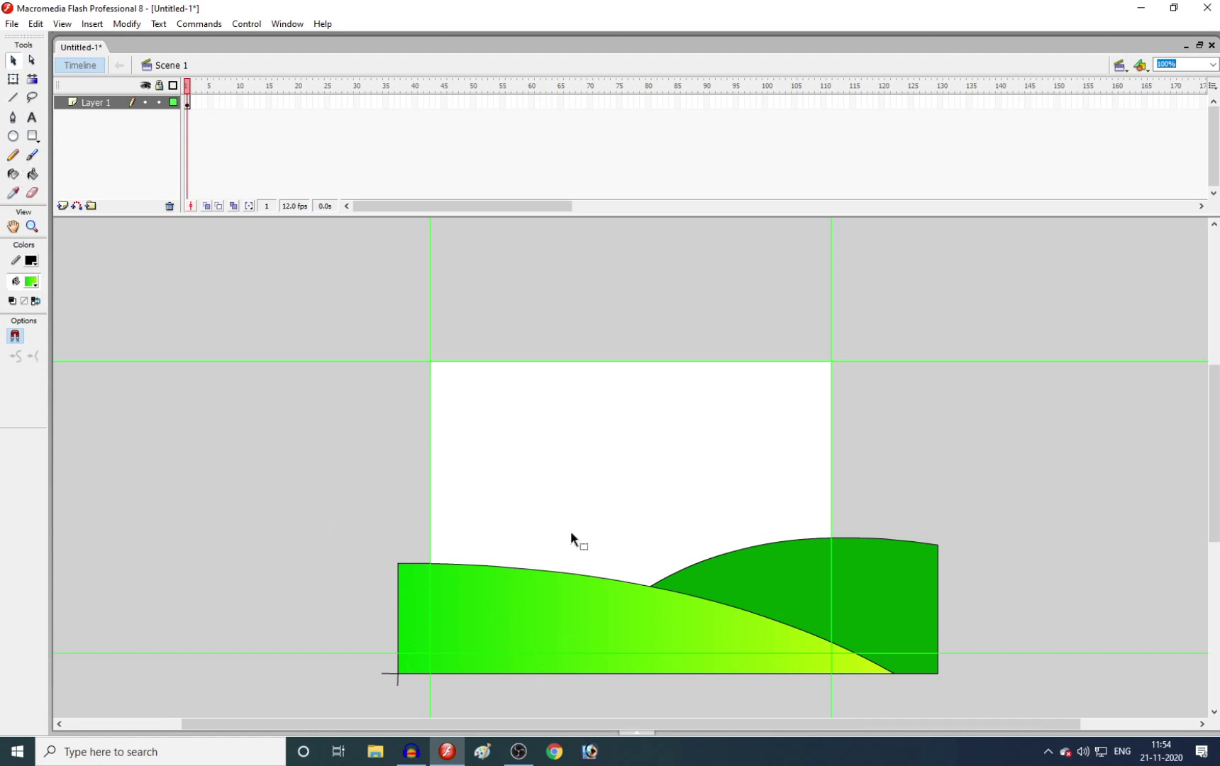
Try rotating the whole front hill, fill and outline together, to nearly vertical with Free Transform, and undo the rotation.
double_click(570, 596)
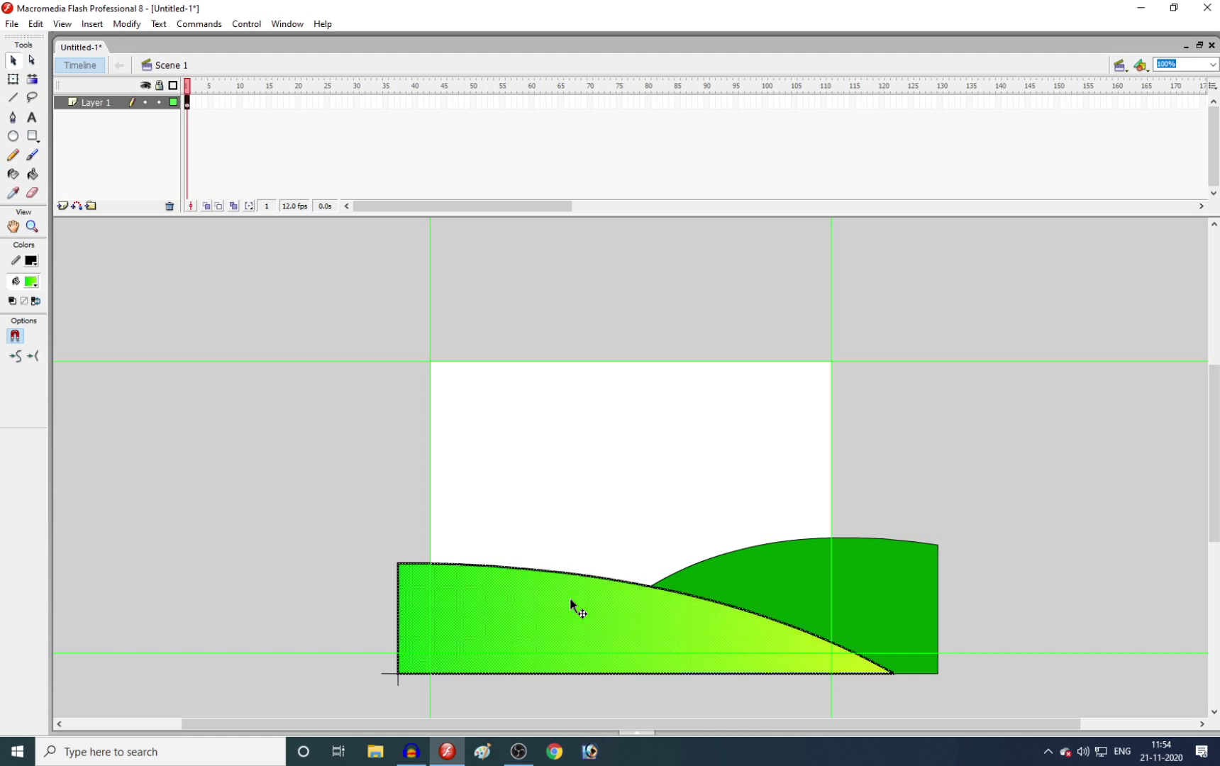
key("q")
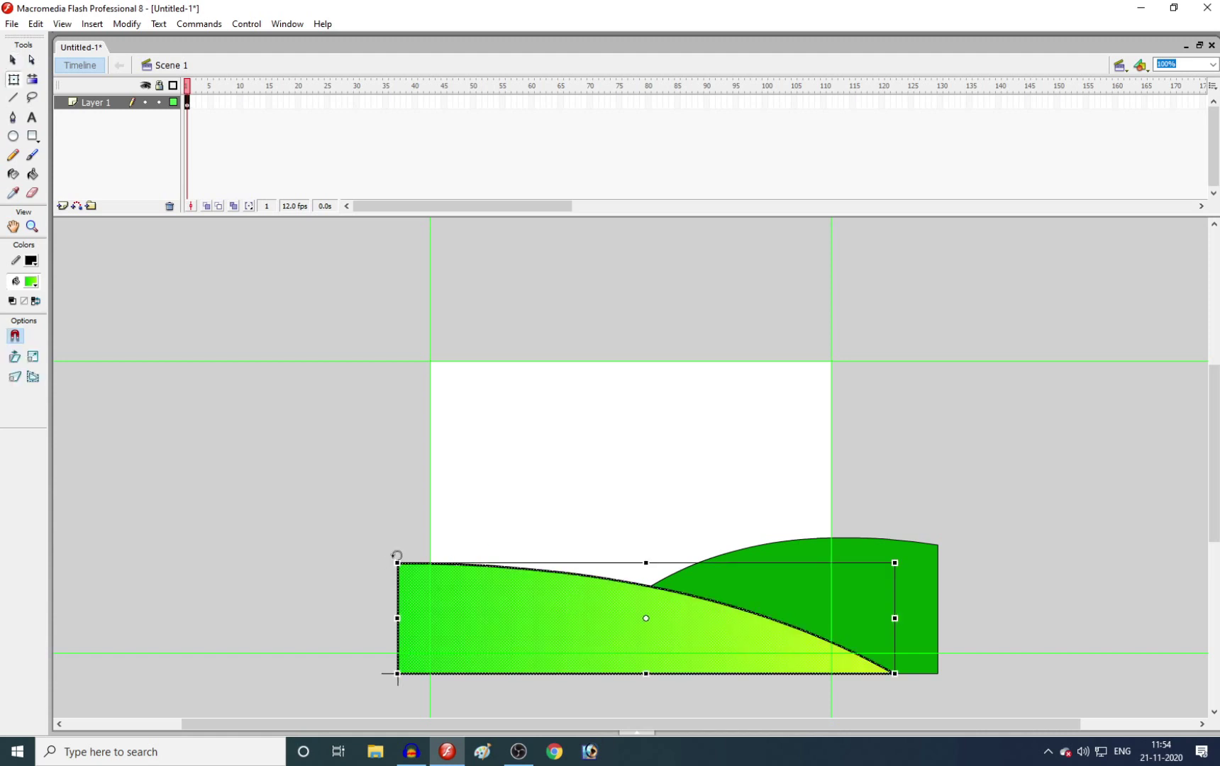
left_click_drag(397, 556, 738, 434)
left_click(741, 436)
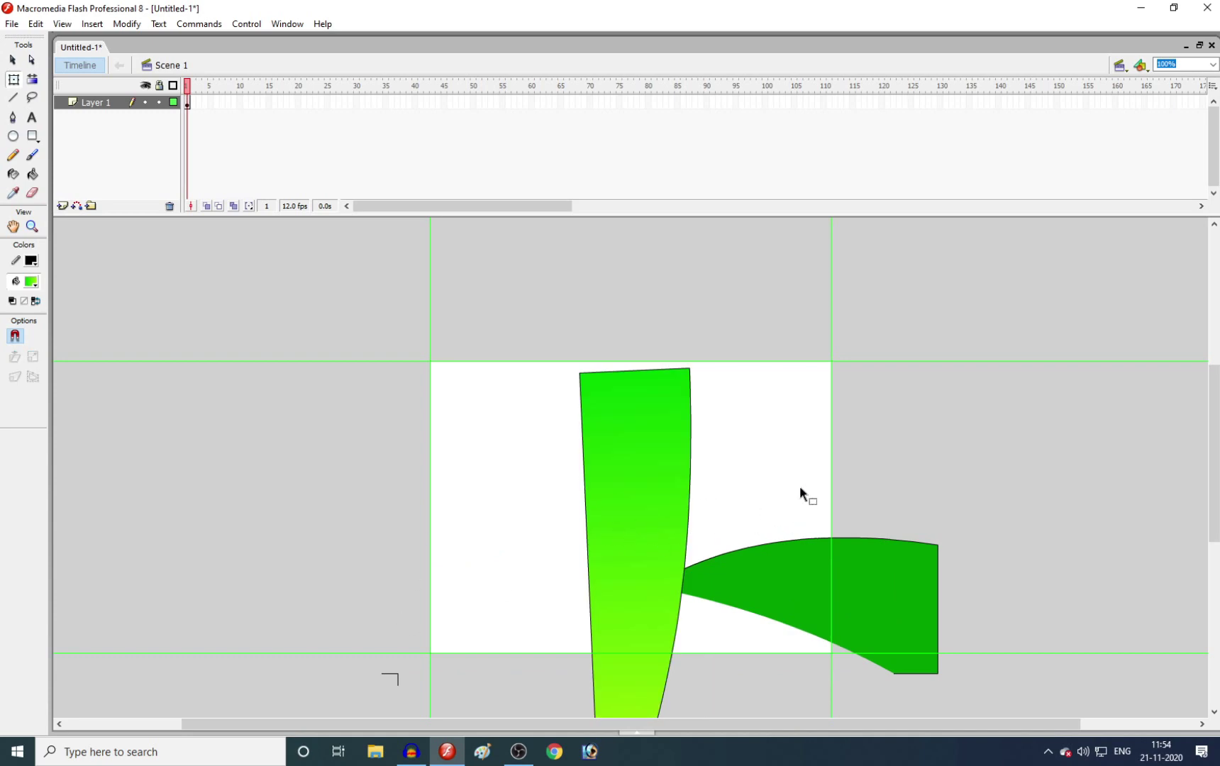
key("ctrl+z")
key("ctrl+z")
key("ctrl+z")
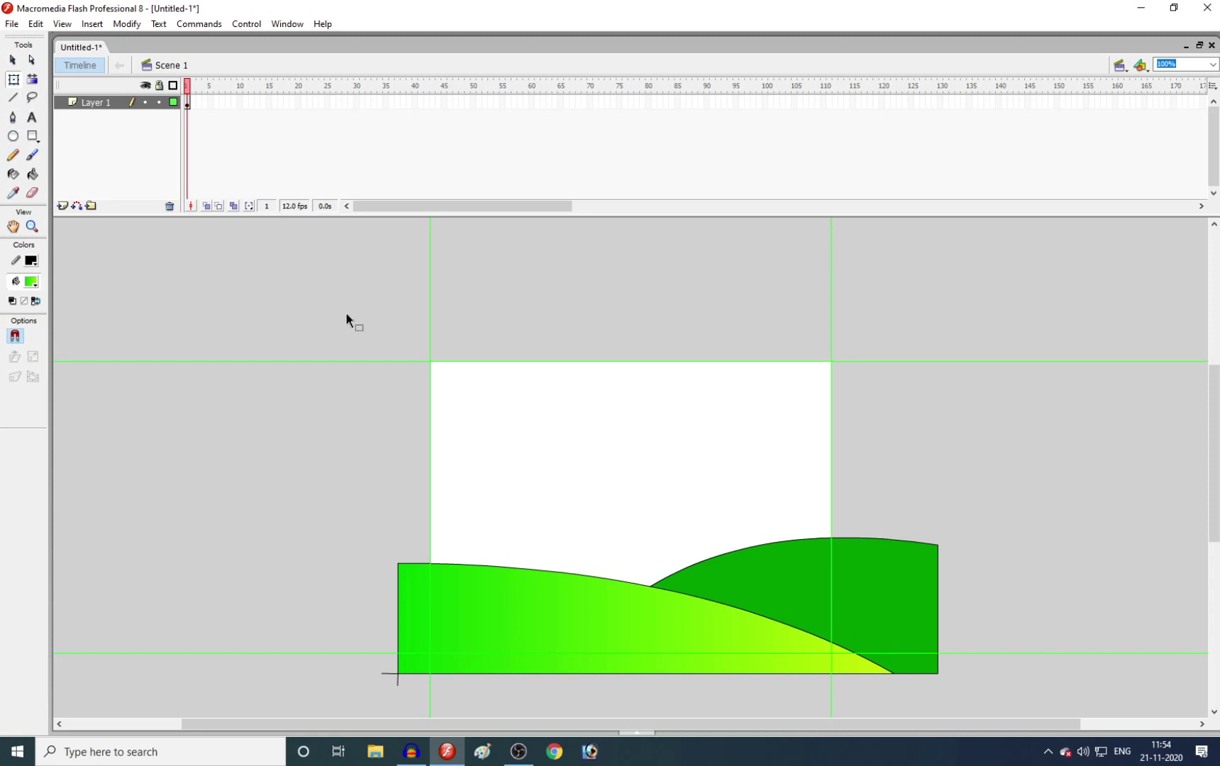
Rotate the front hill's gradient by 90° with the Gradient Transform tool so its colours run from top to bottom.
key("f")
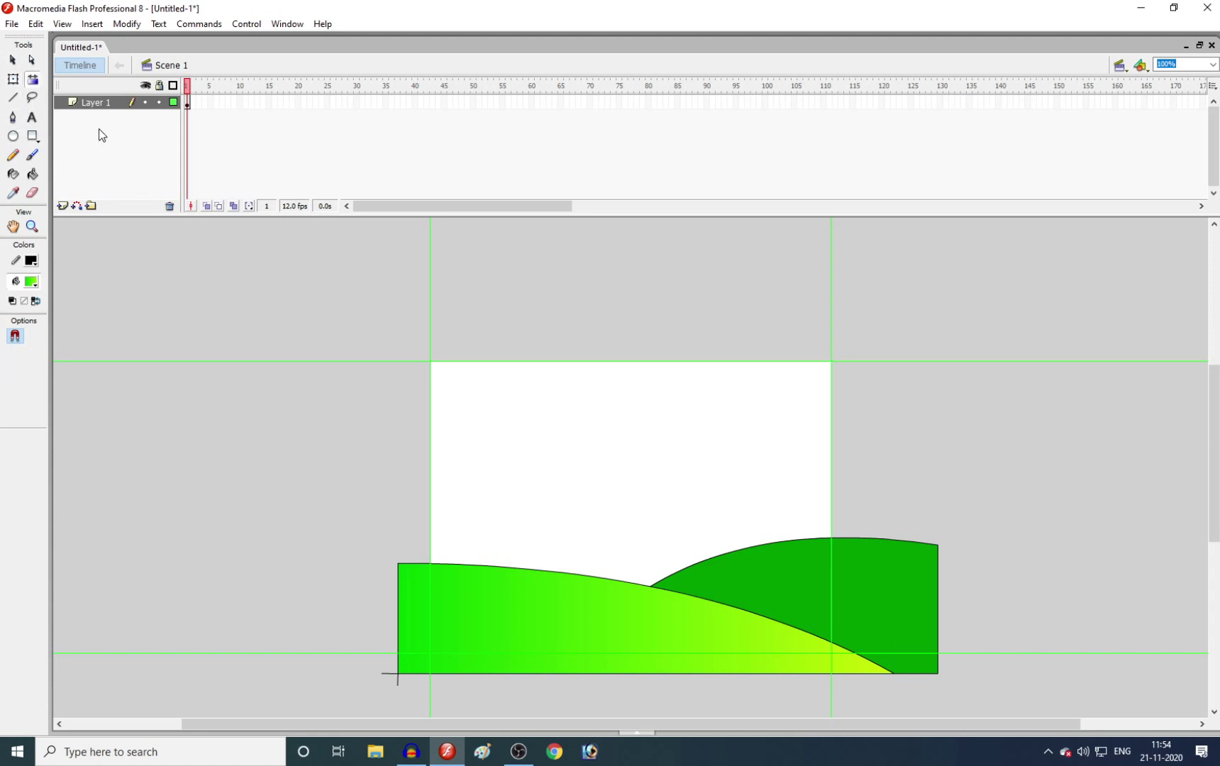
left_click(609, 619)
left_click(599, 488)
left_click(583, 596)
scroll(1213, 461, "down", 3)
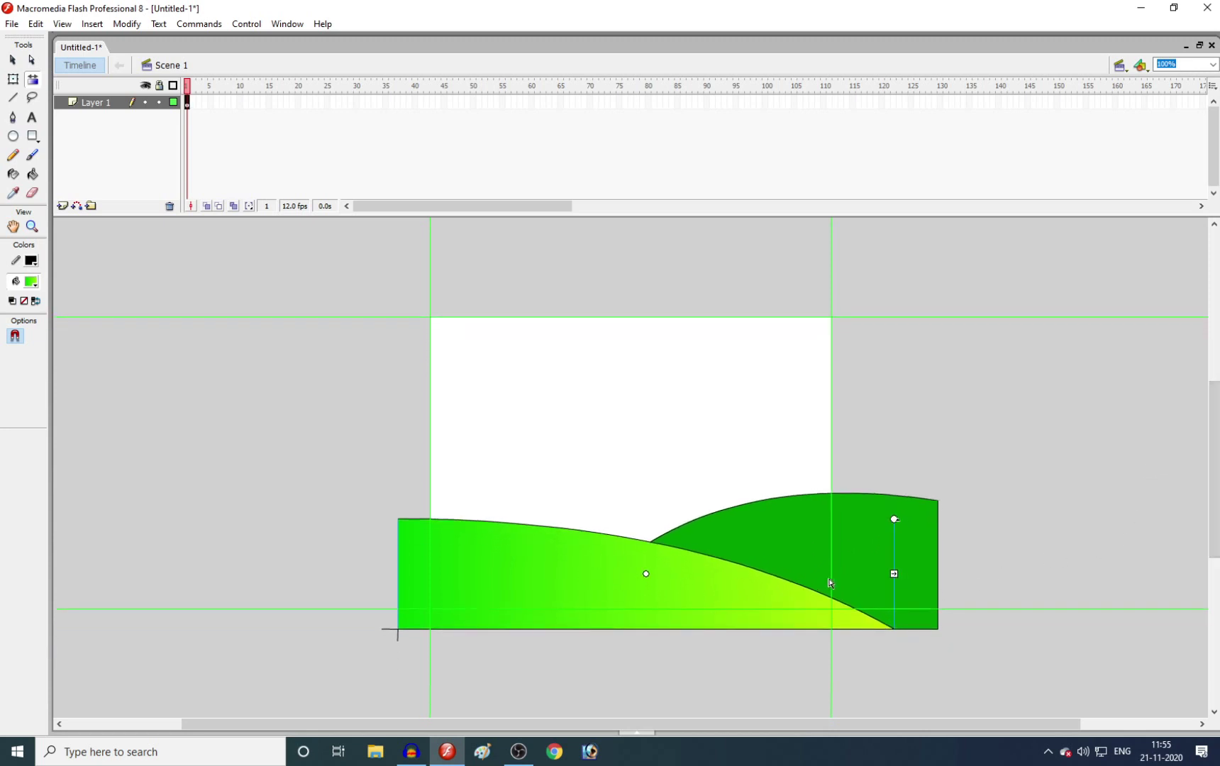
left_click_drag(895, 520, 698, 762)
Shrink the front hill's vertical gradient to span exactly the hill's height, and deselect it.
scroll(641, 653, "down", 5)
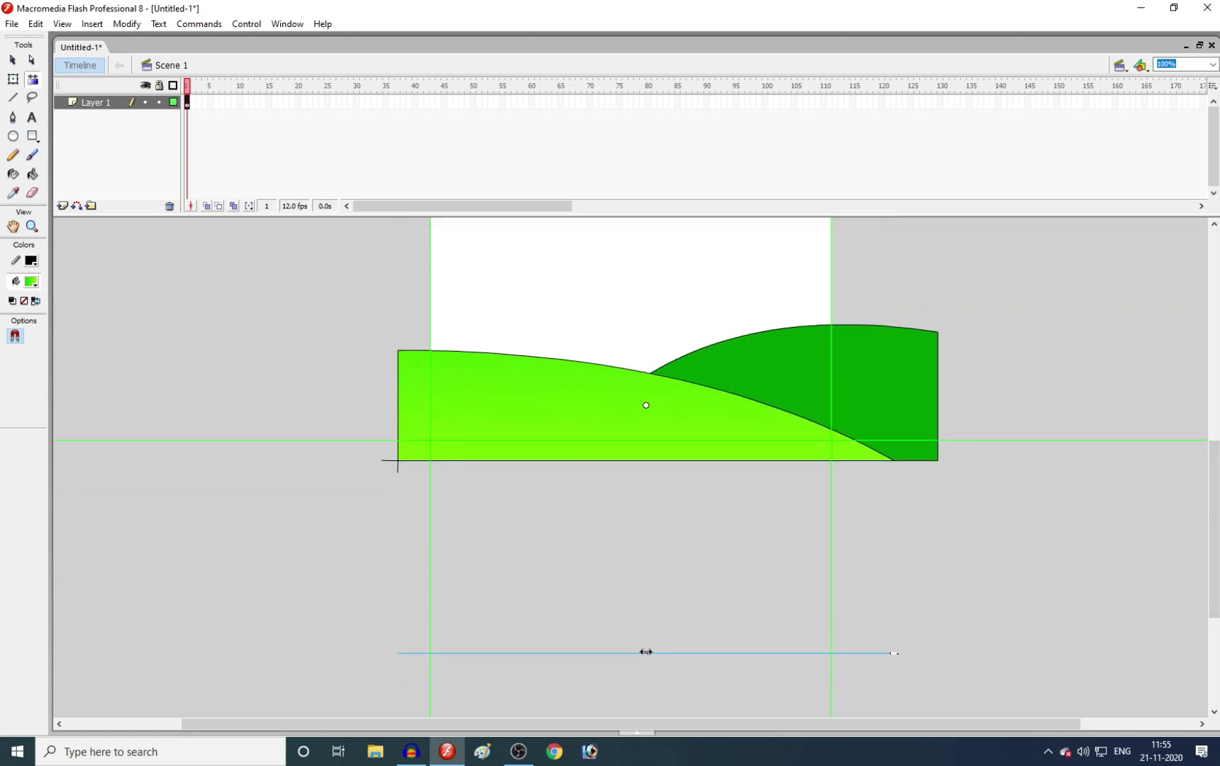
left_click_drag(645, 652, 660, 460)
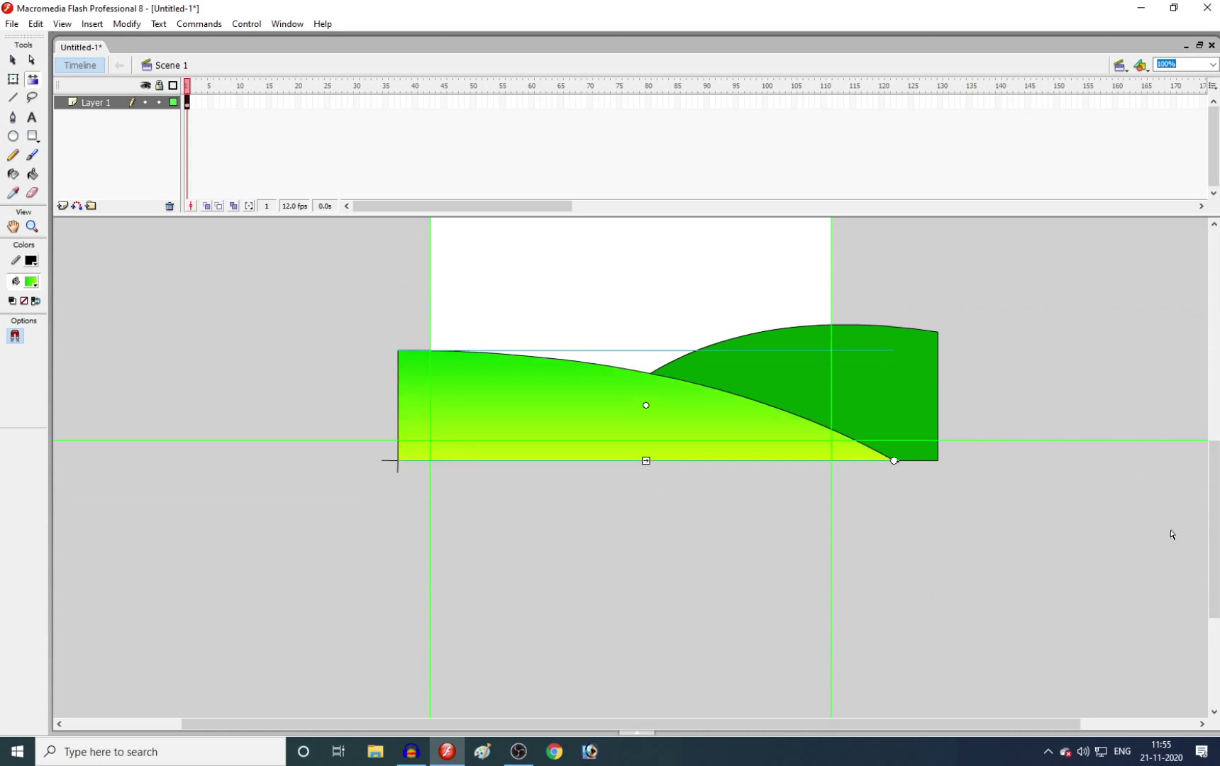
left_click_drag(1210, 575, 1210, 518)
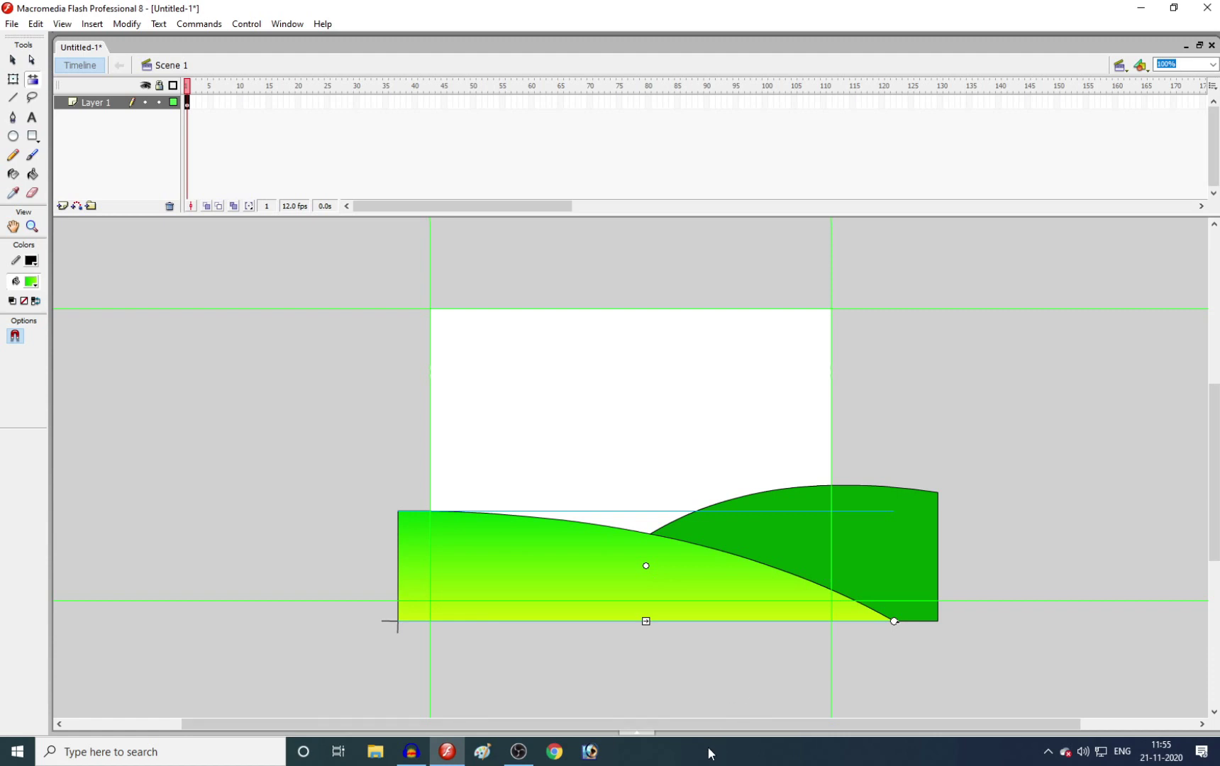
left_click(700, 683)
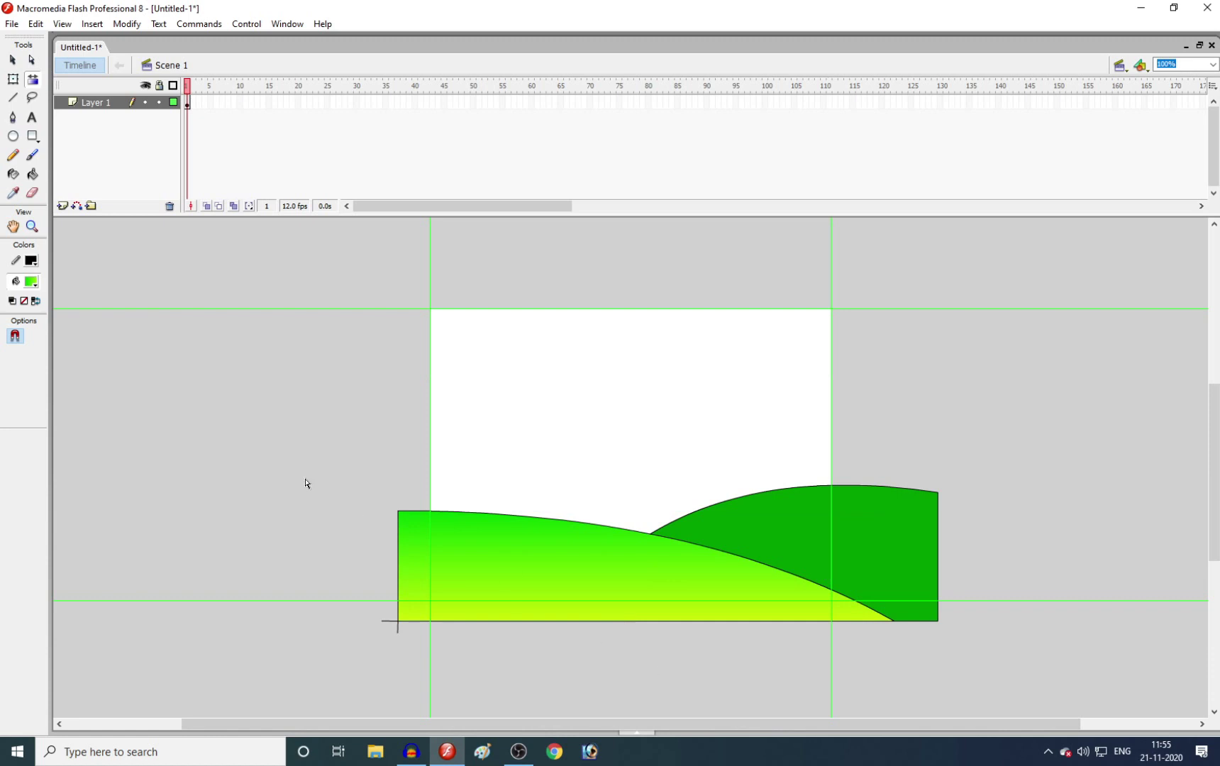
Select the back hill's solid fill and change its fill type to a linear gradient.
left_click(10, 61)
left_click(794, 529)
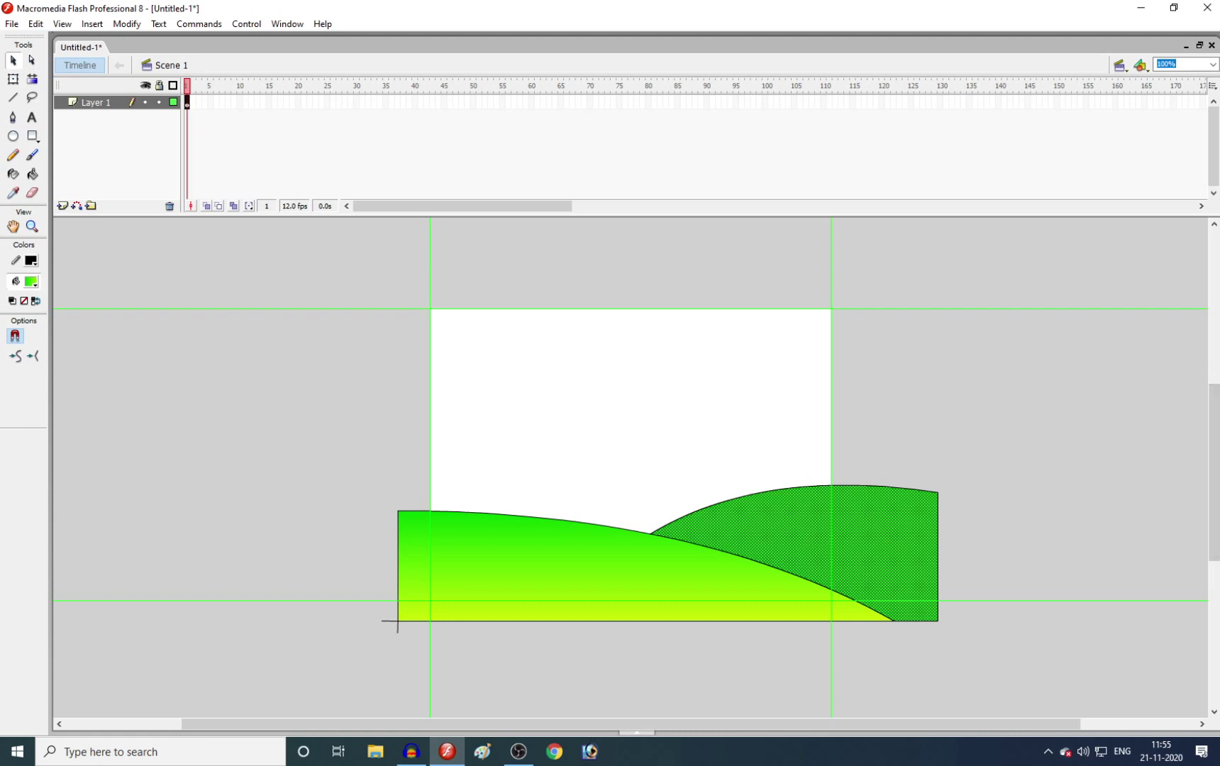
key("shift+F9")
left_click(1205, 70)
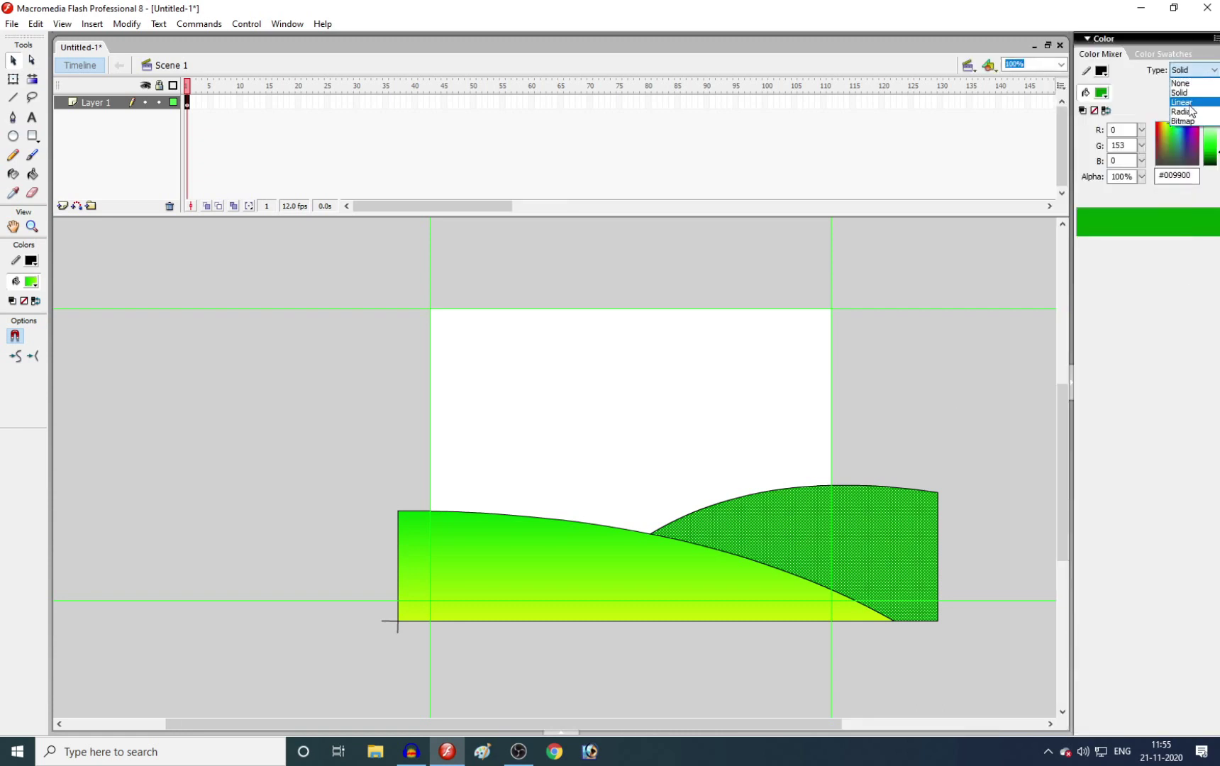
left_click(1190, 103)
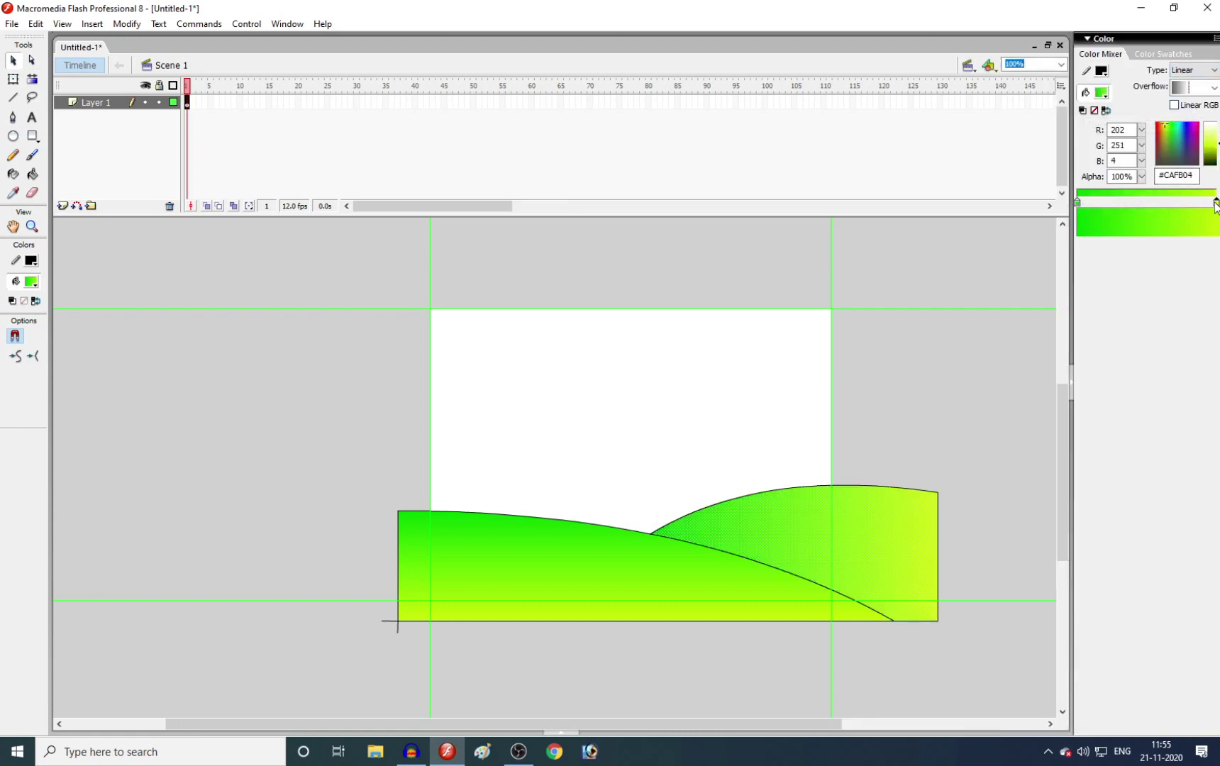
Darken the back hill gradient's start green and set its end colour to olive #657D02, clearing the selection.
left_click(1078, 202)
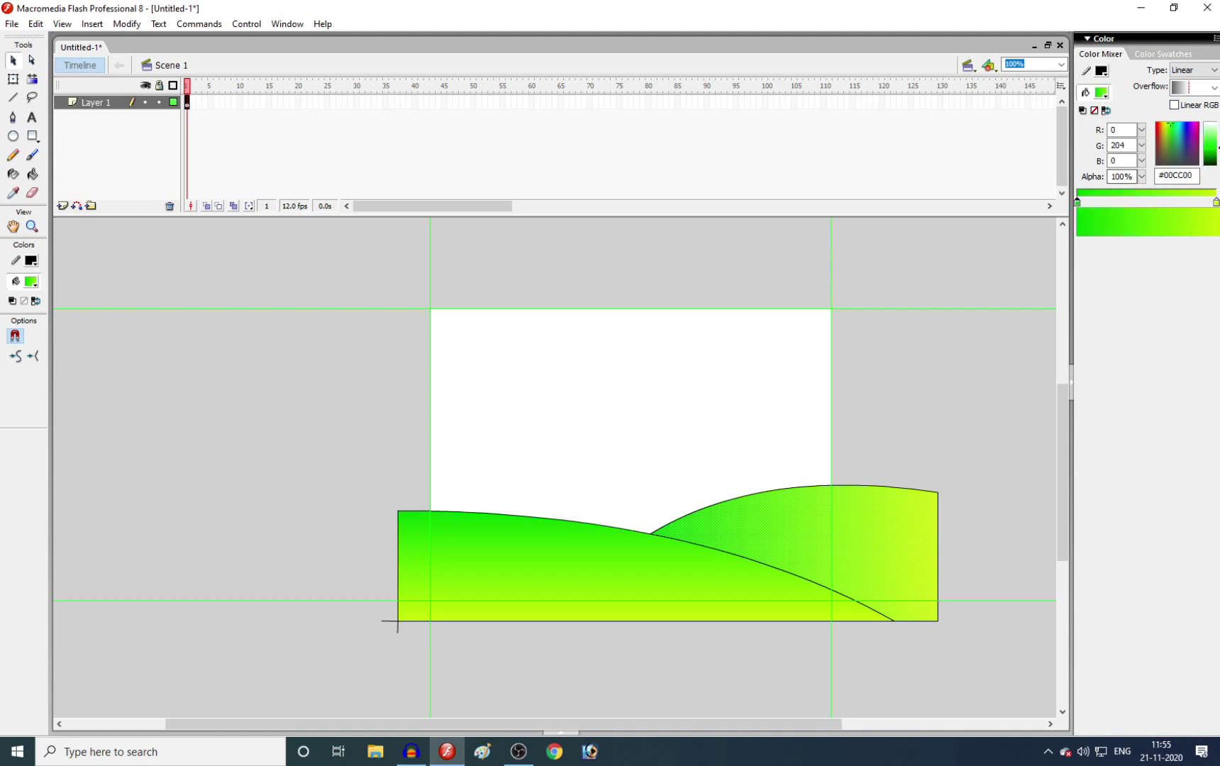
left_click_drag(1210, 148, 1210, 169)
left_click(1216, 203)
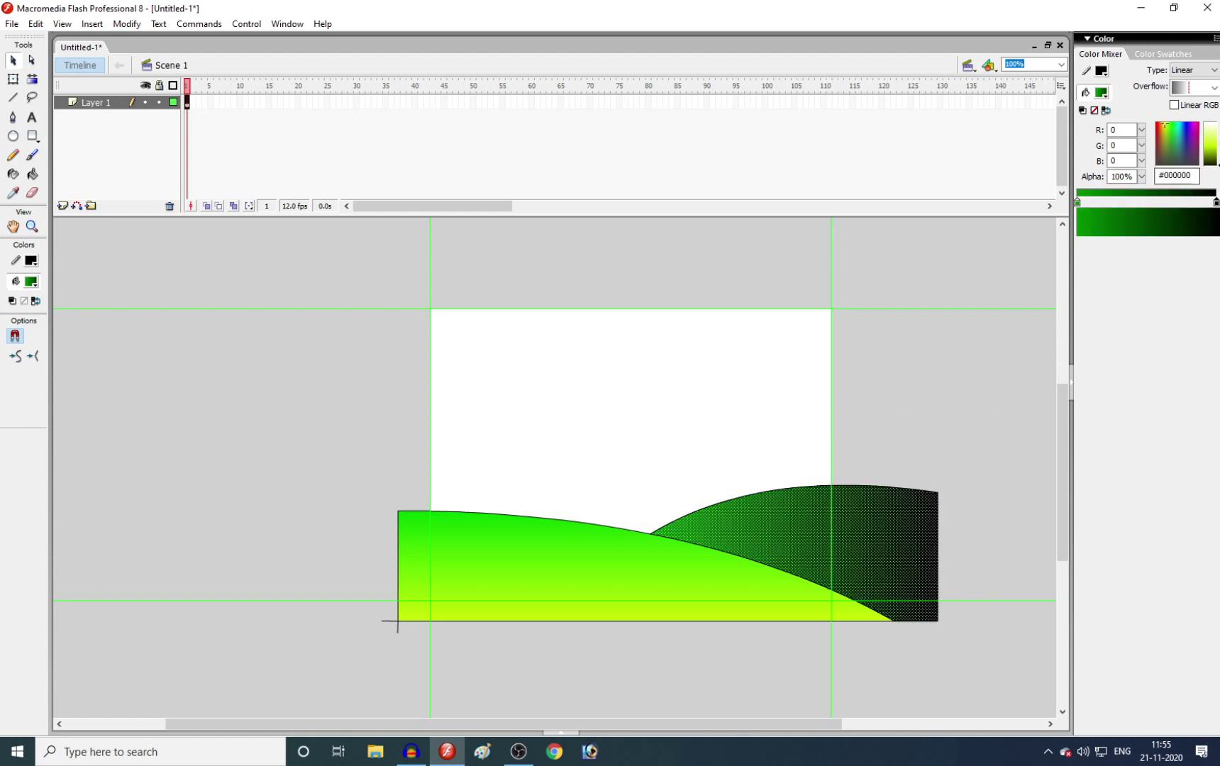
left_click(1210, 157)
left_click_drag(1210, 160, 1210, 154)
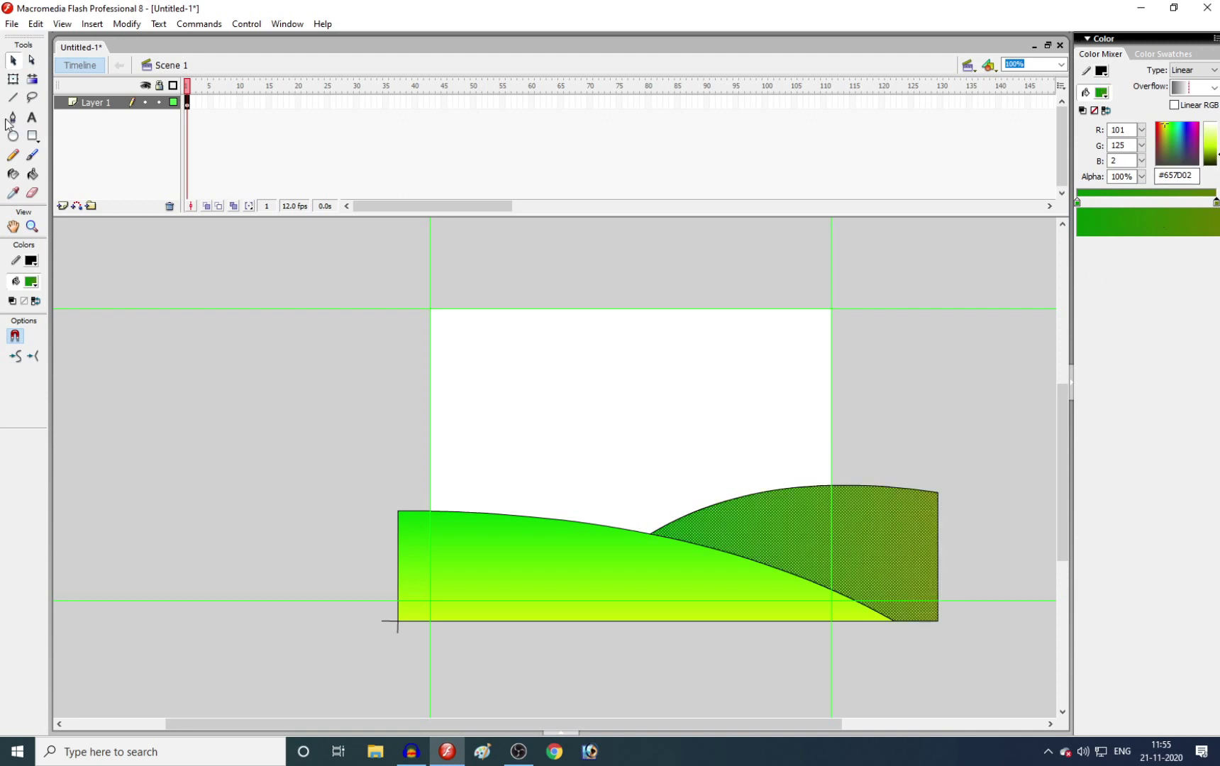
left_click(496, 349)
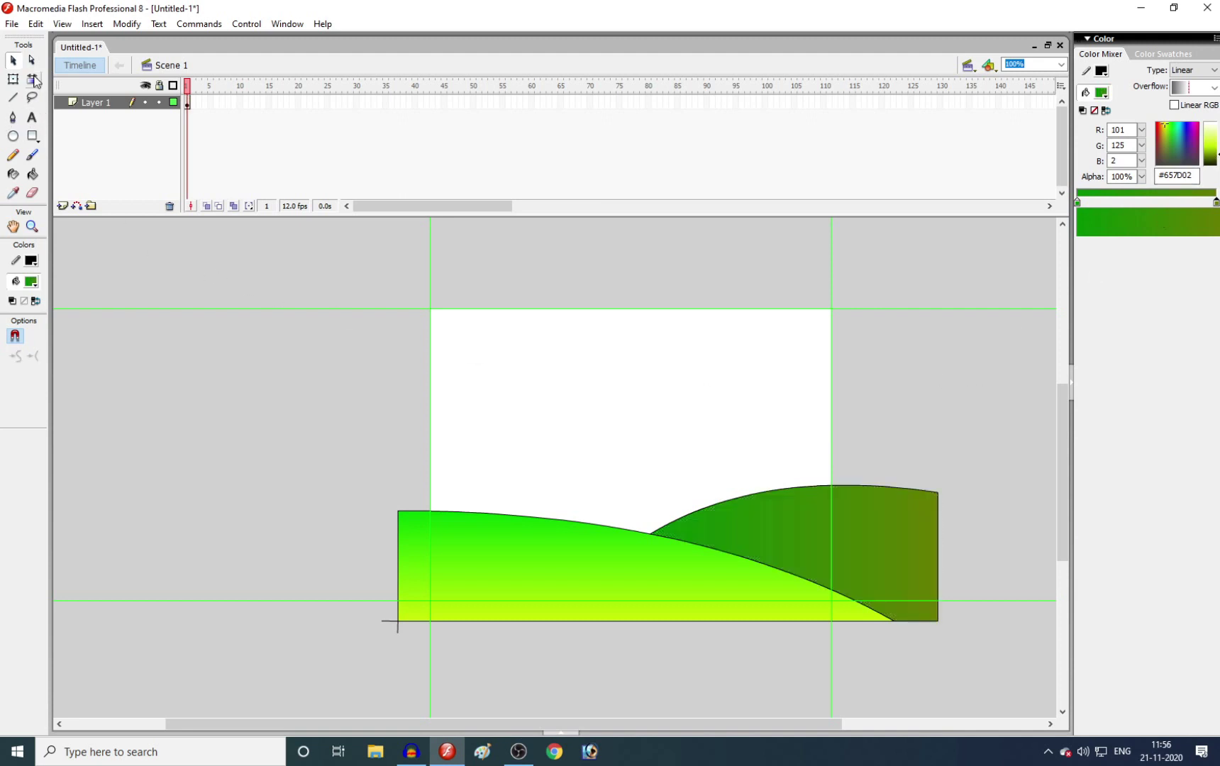
Rotate the back hill's gradient to run from top to bottom, fit it to the hill's height, and return to the Selection tool.
left_click(34, 81)
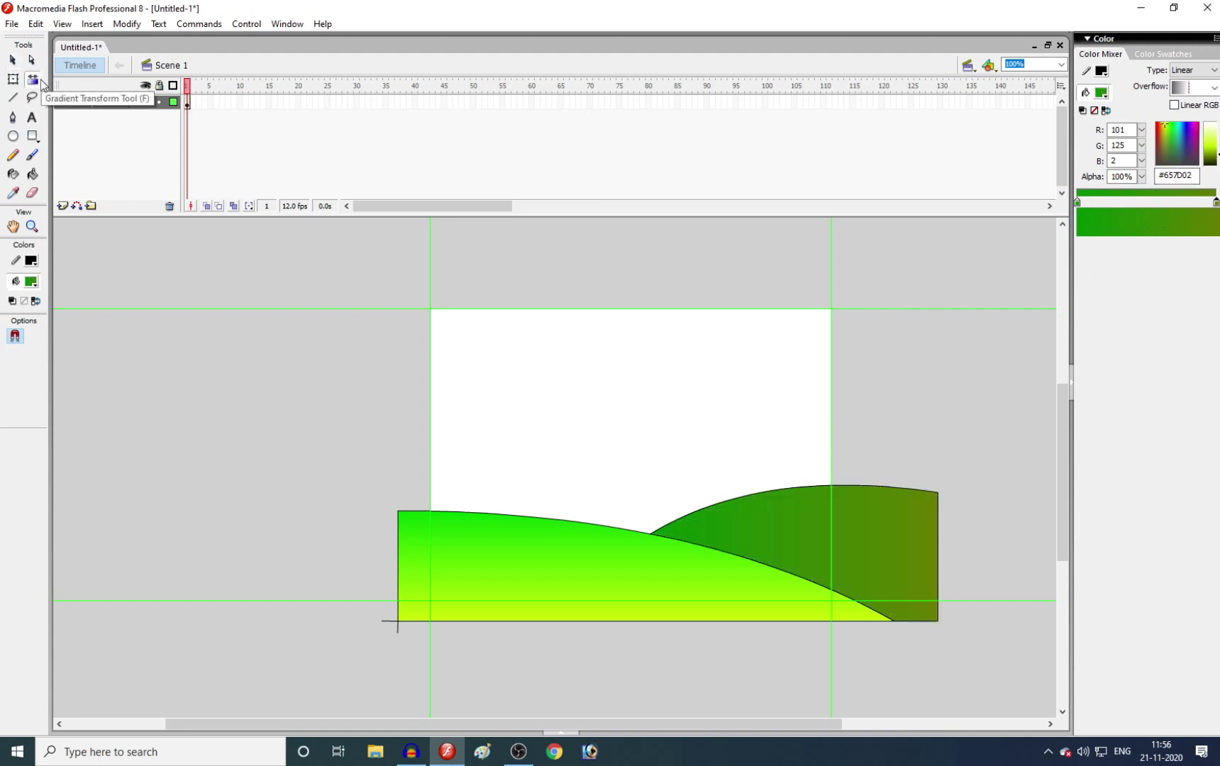
left_click(738, 539)
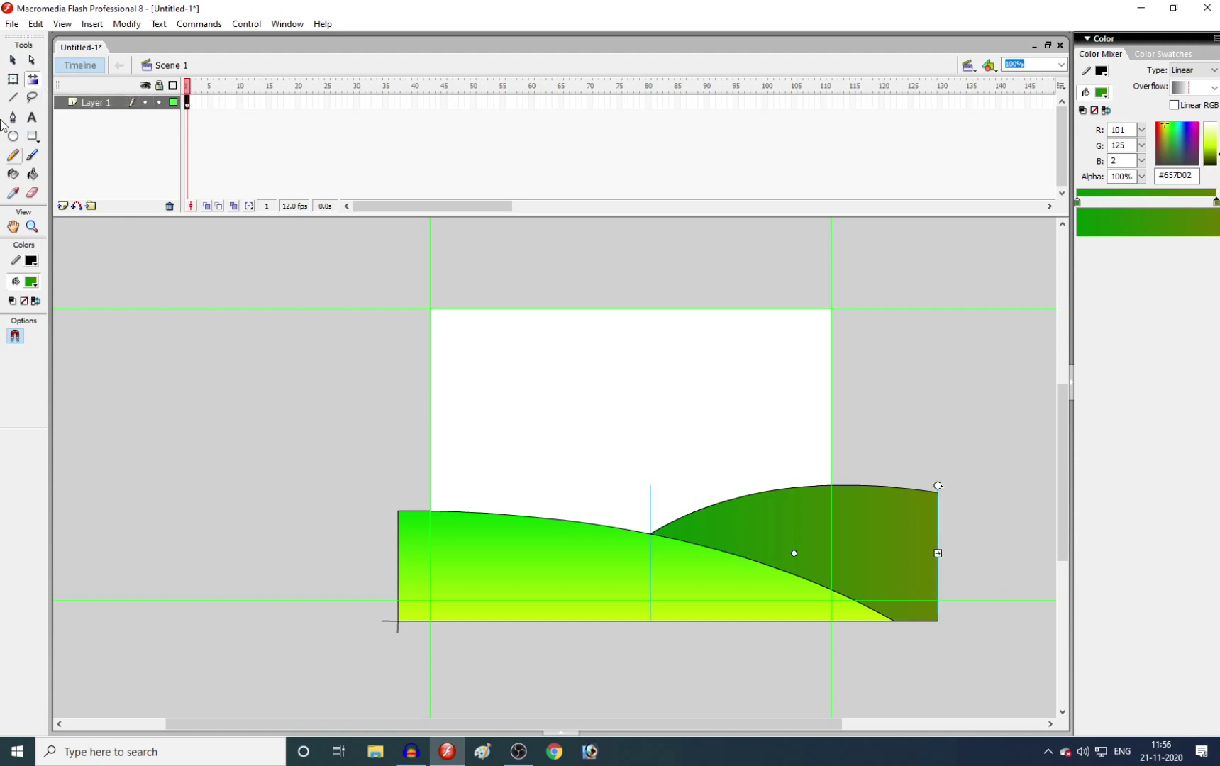
left_click(33, 81)
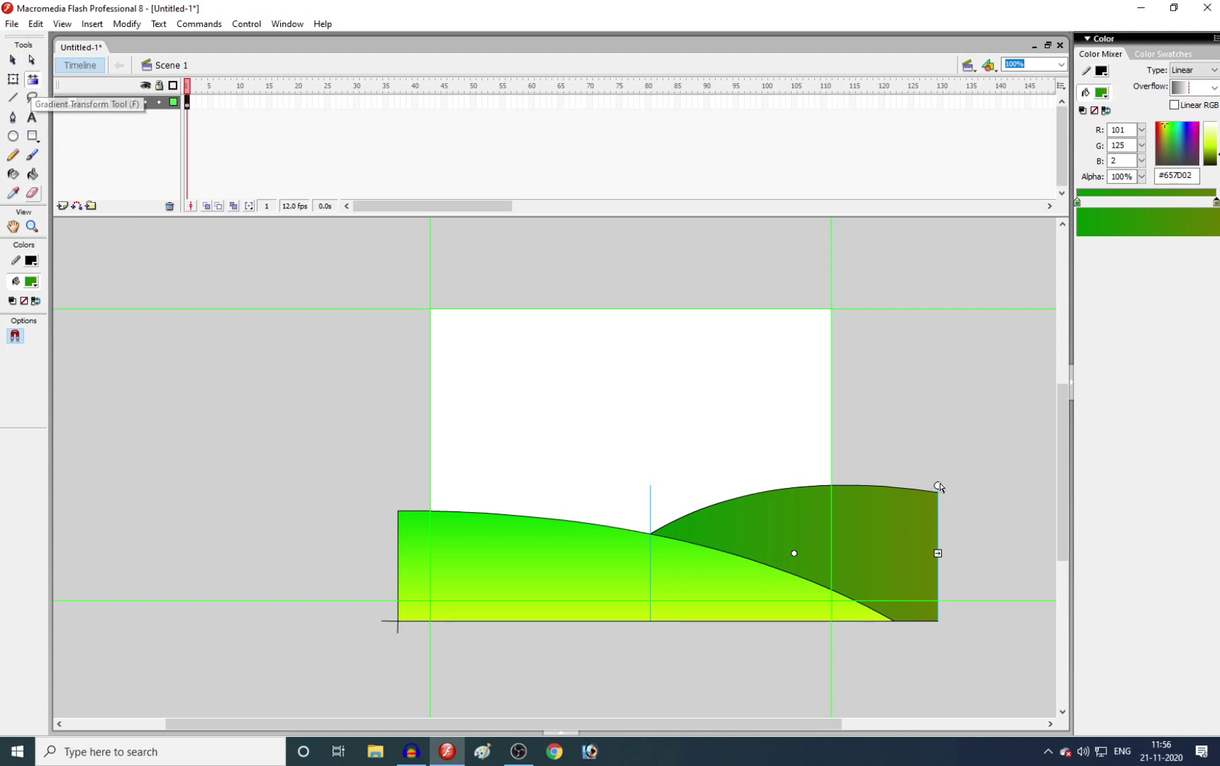
left_click_drag(938, 487, 801, 622)
left_click(891, 668)
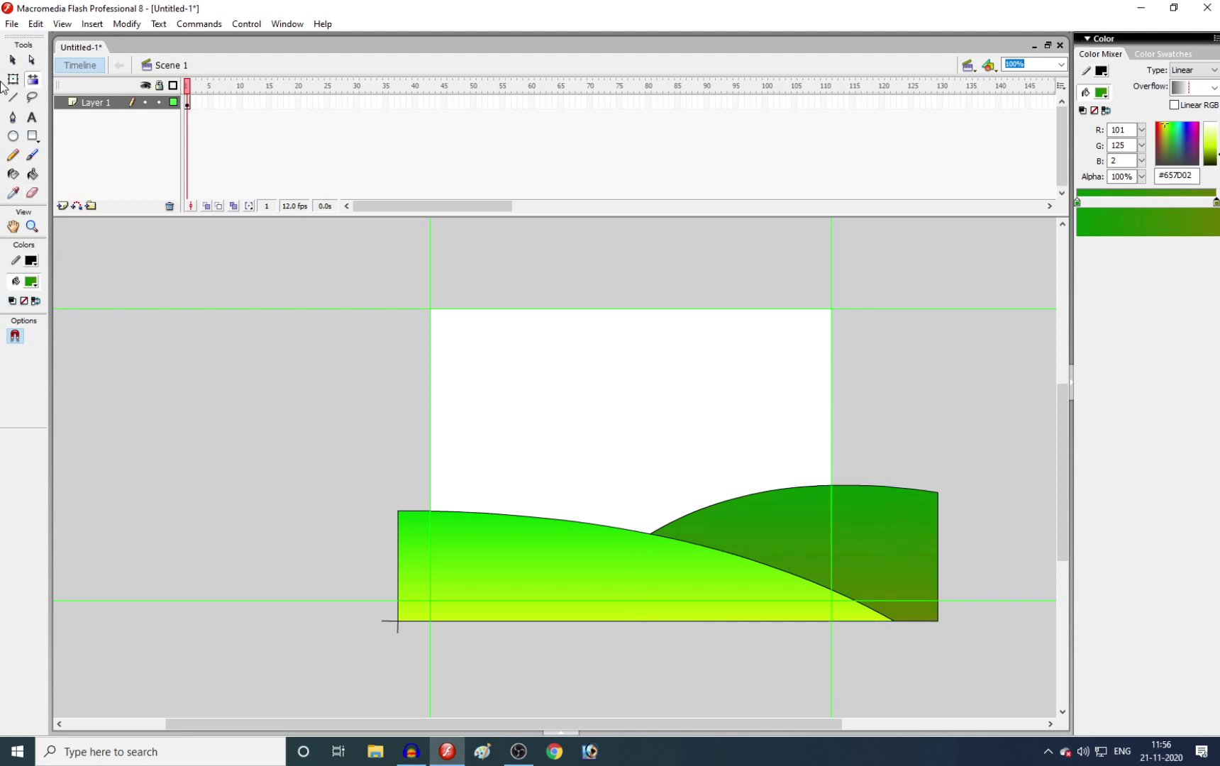
left_click(12, 60)
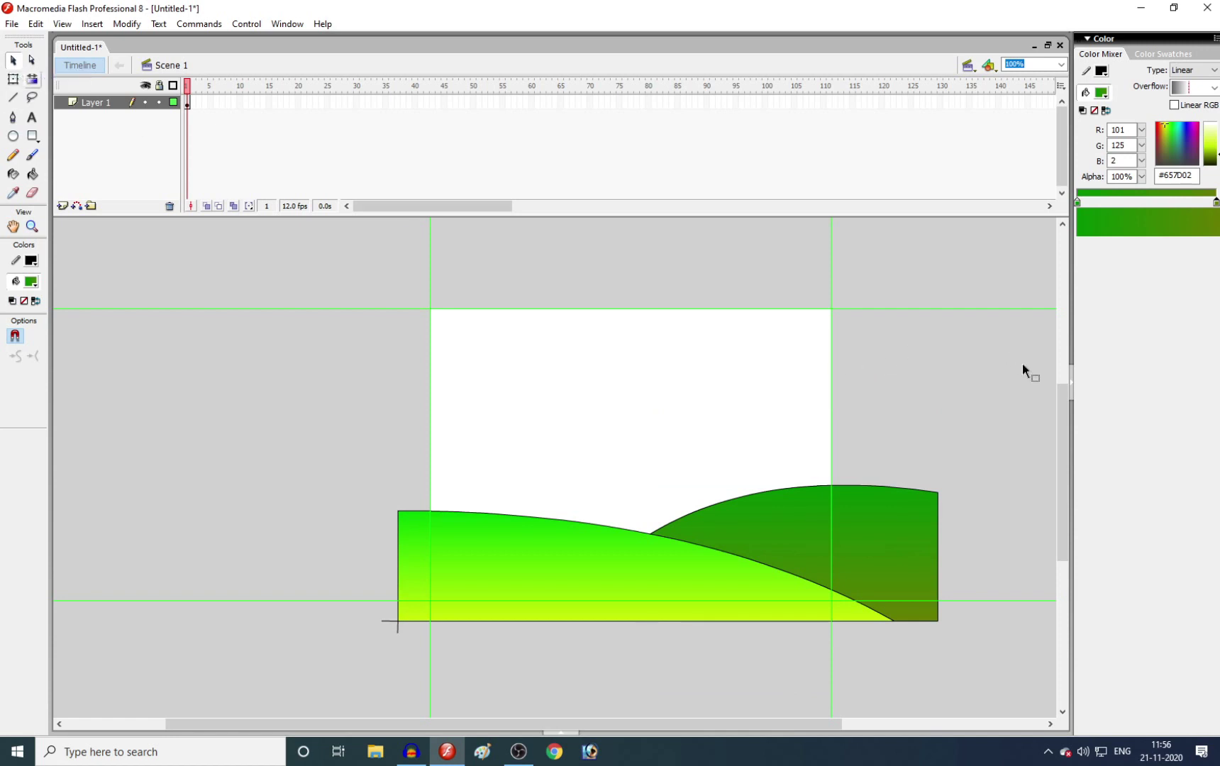
Collapse the side panels and add a new layer above Layer 1, leaving nothing selected on the stage.
left_click(1072, 383)
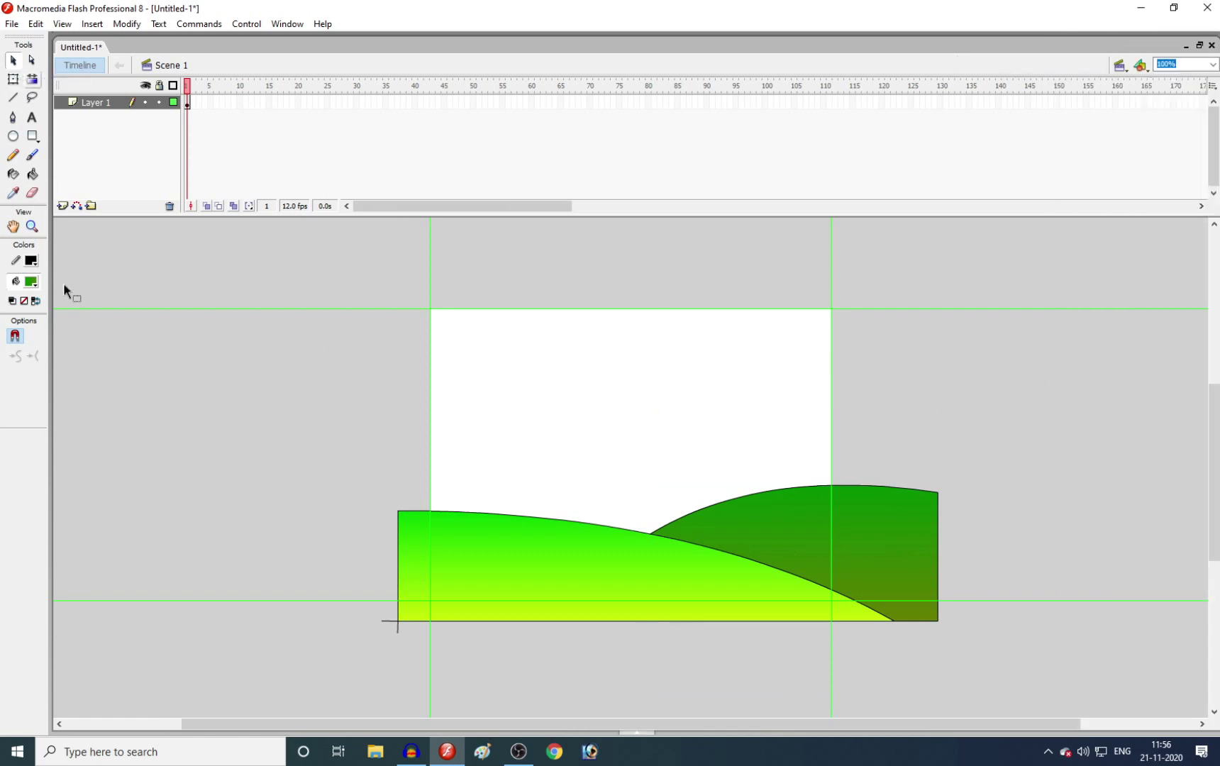
left_click(114, 103)
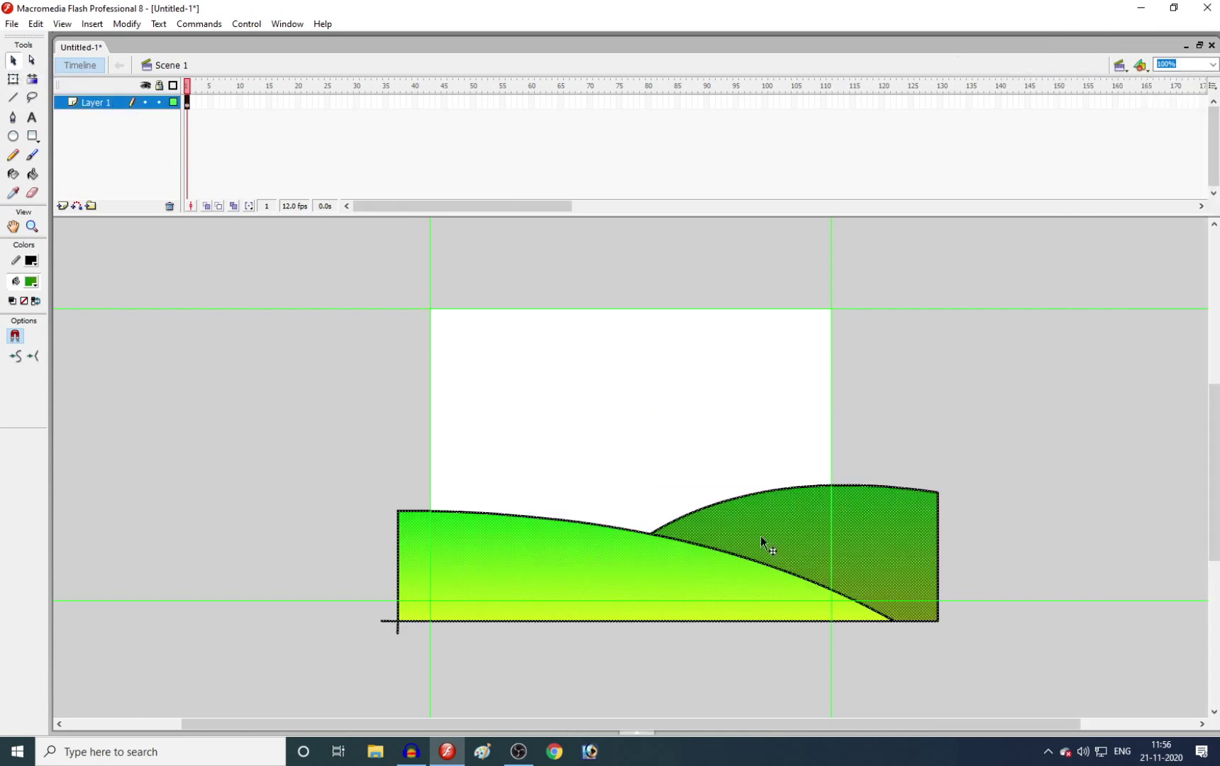
left_click(641, 417)
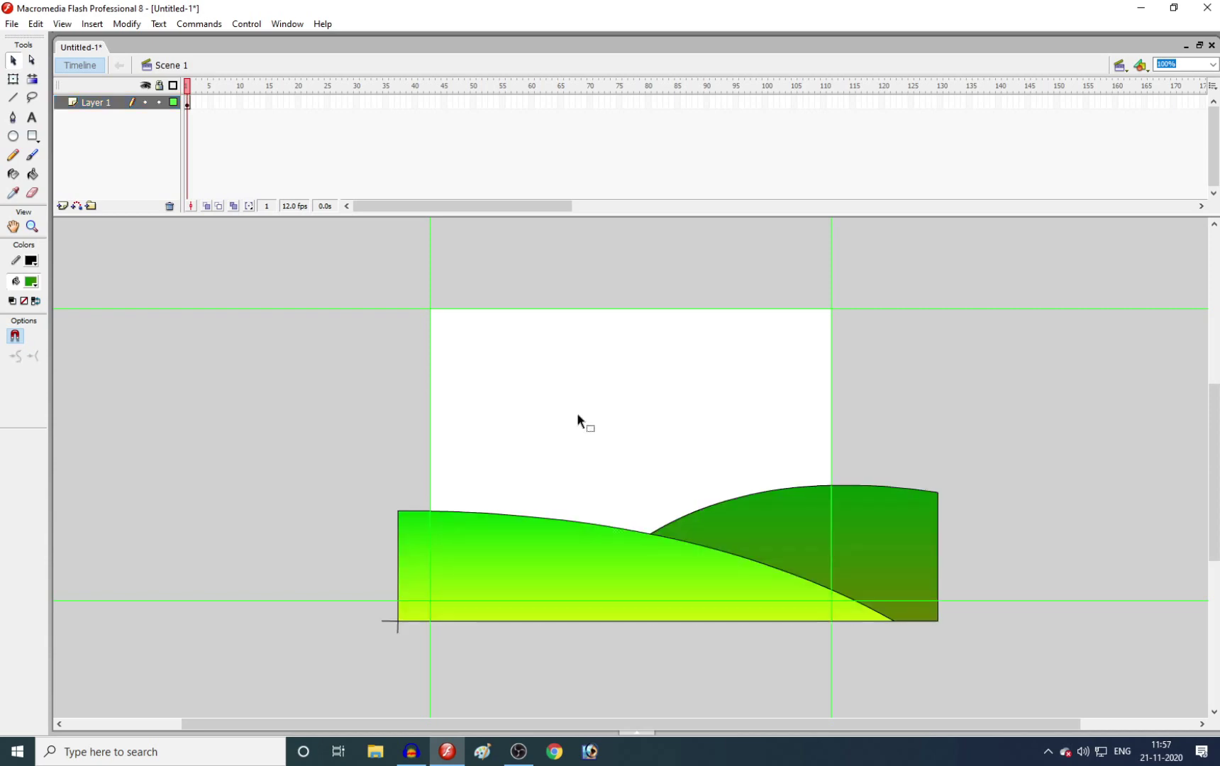
left_click(92, 105)
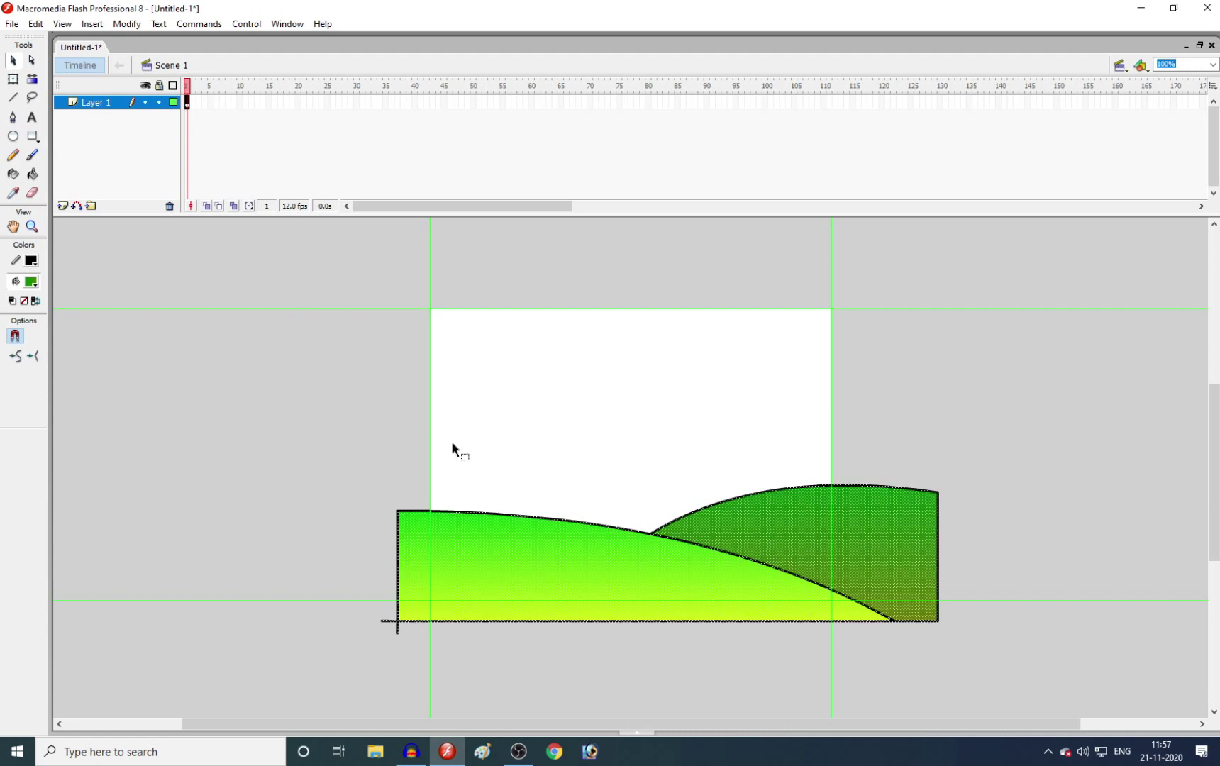
left_click(531, 434)
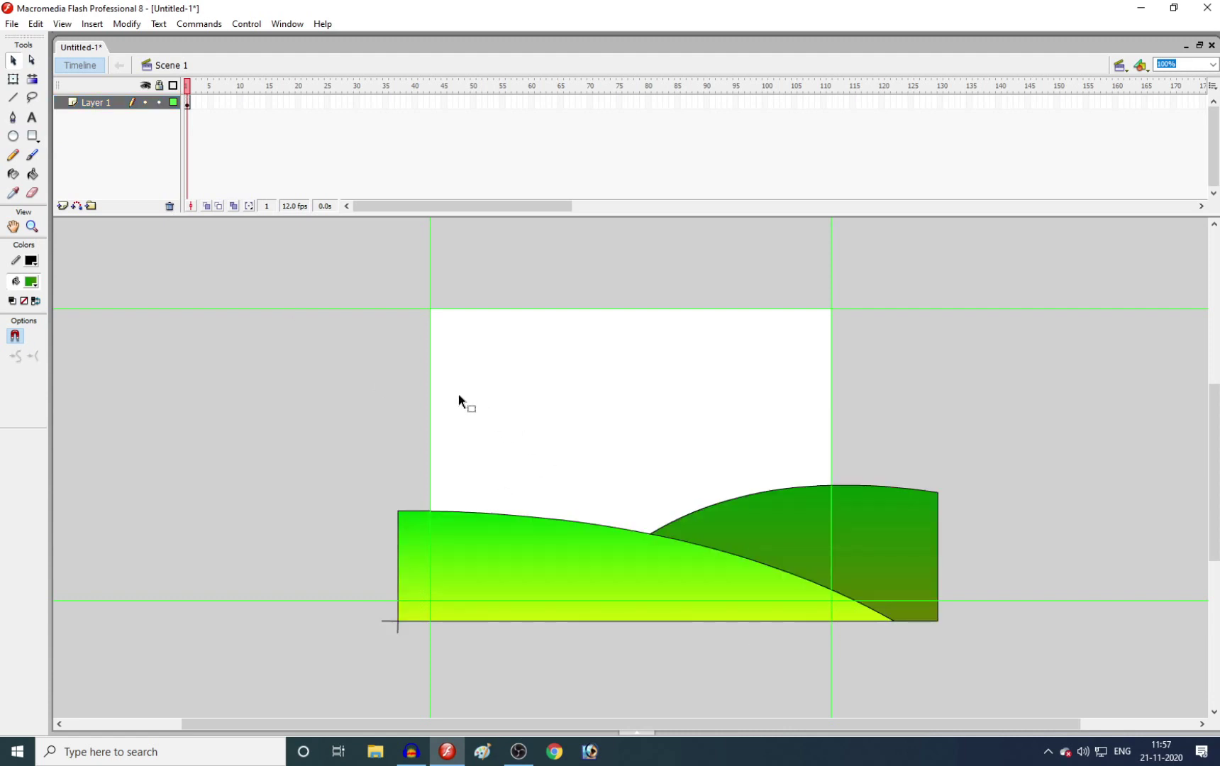
left_click(62, 206)
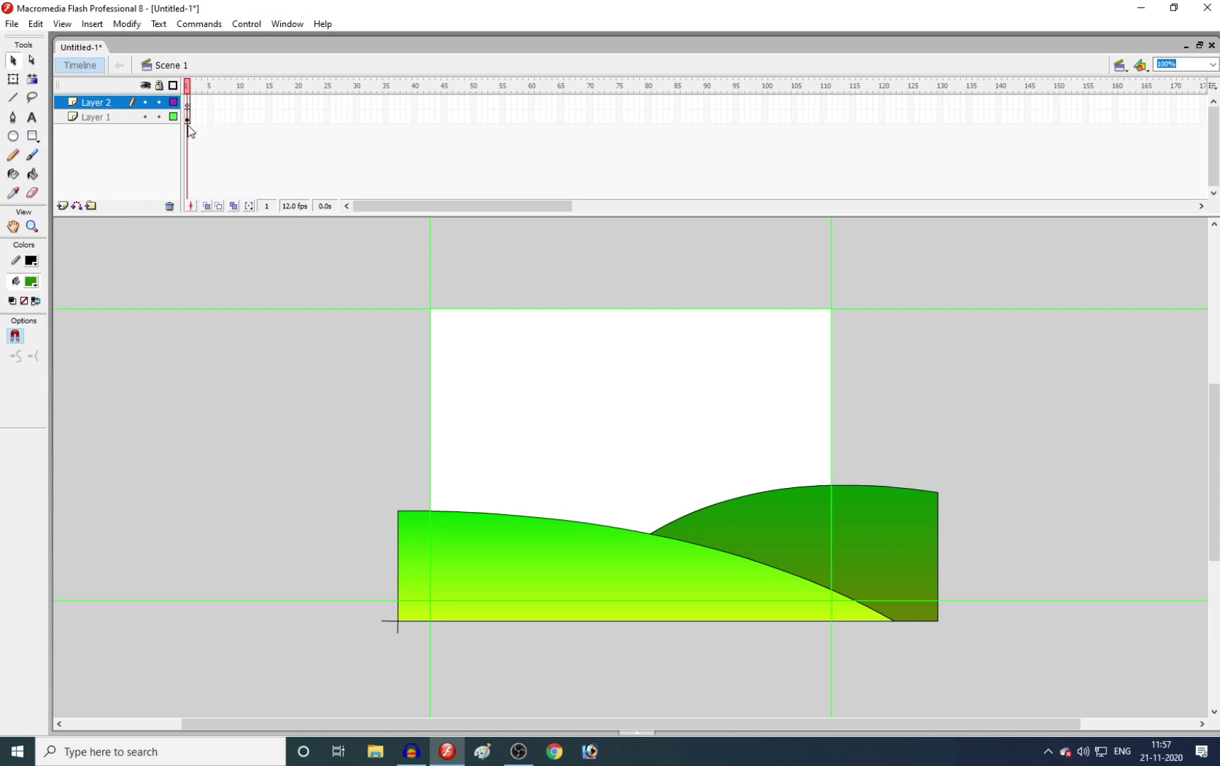
left_click(293, 346)
Try locking Layer 1 against selection, unlock it, and marquee-select part of the hills before clearing the selection.
left_click(159, 118)
left_click_drag(451, 471, 560, 560)
left_click(160, 118)
left_click(159, 117)
left_click(159, 118)
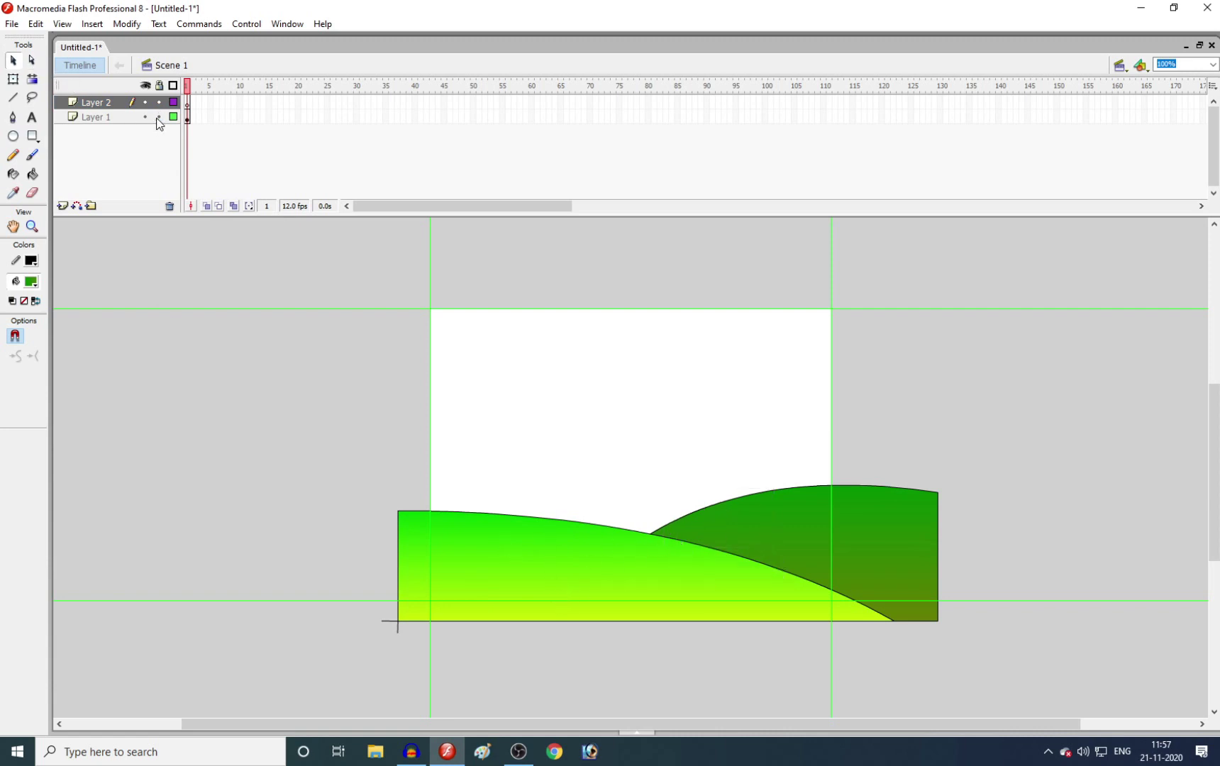
left_click(473, 534)
left_click_drag(583, 412, 790, 578)
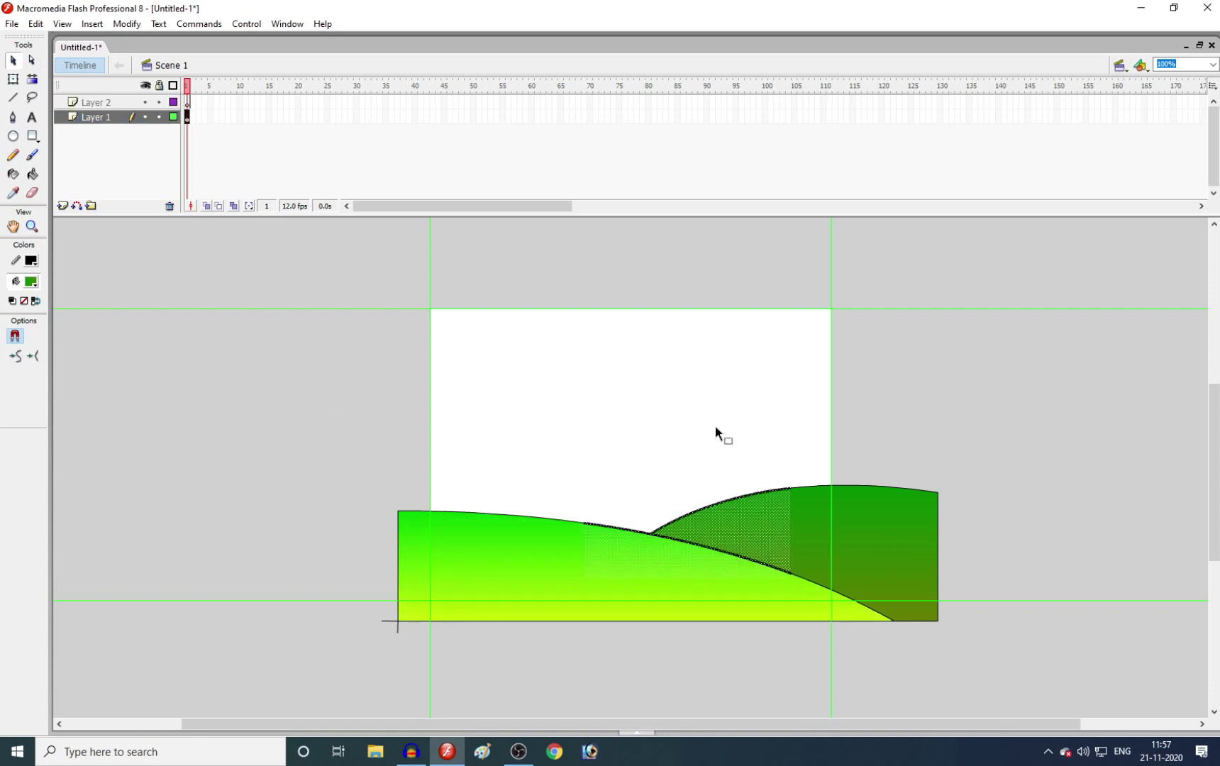
left_click(715, 426)
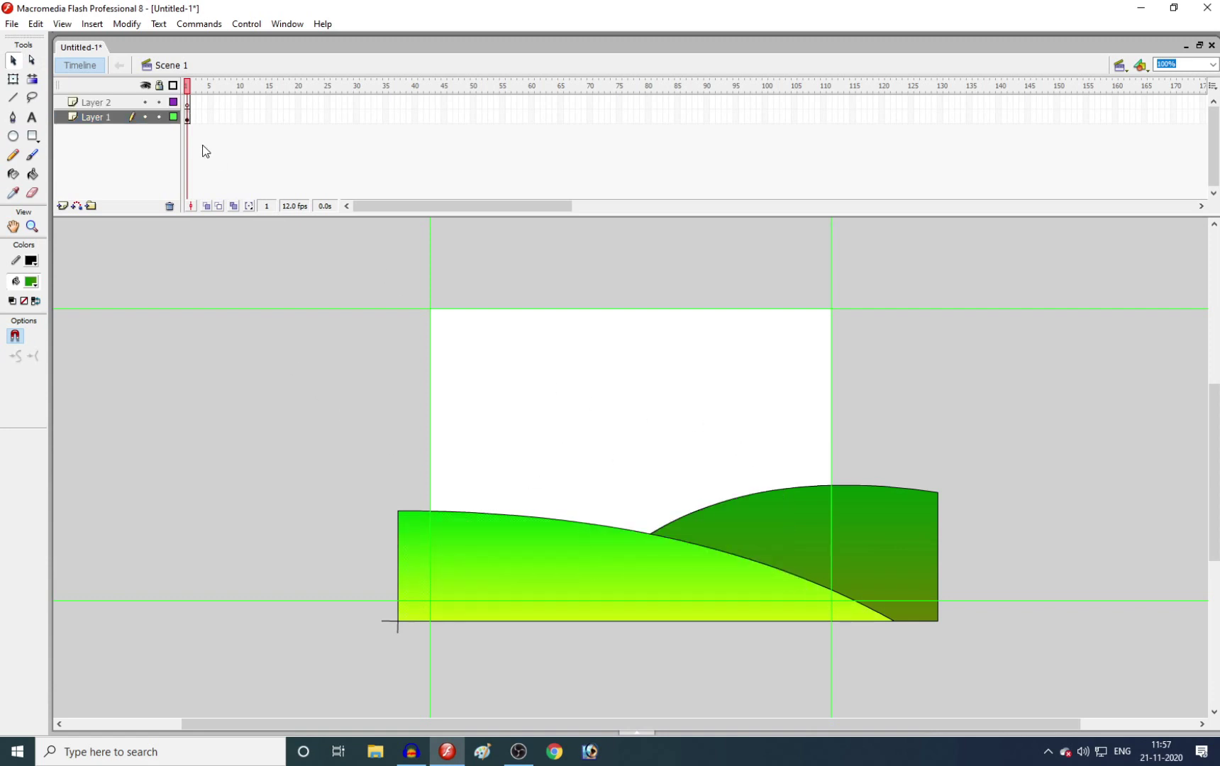
Try hiding and showing Layer 1 and all layers, and toggle the lock on all layers.
left_click(145, 116)
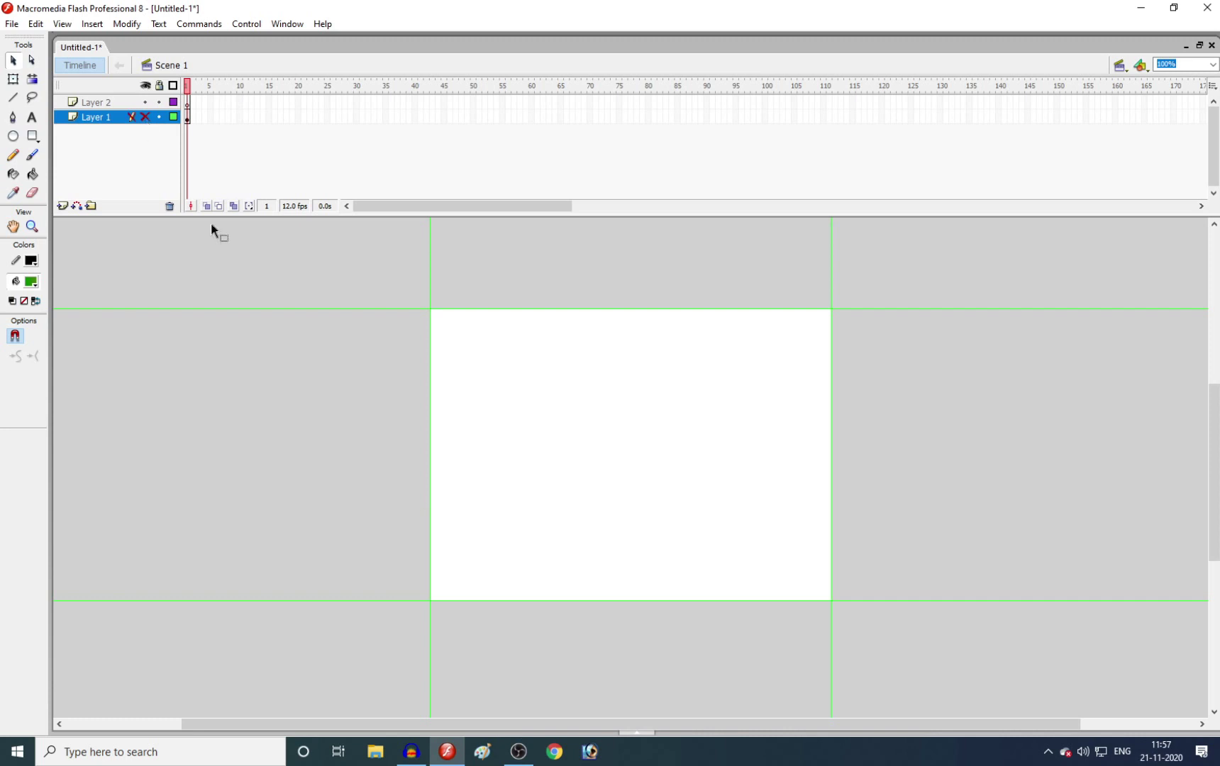
left_click_drag(375, 499, 1036, 707)
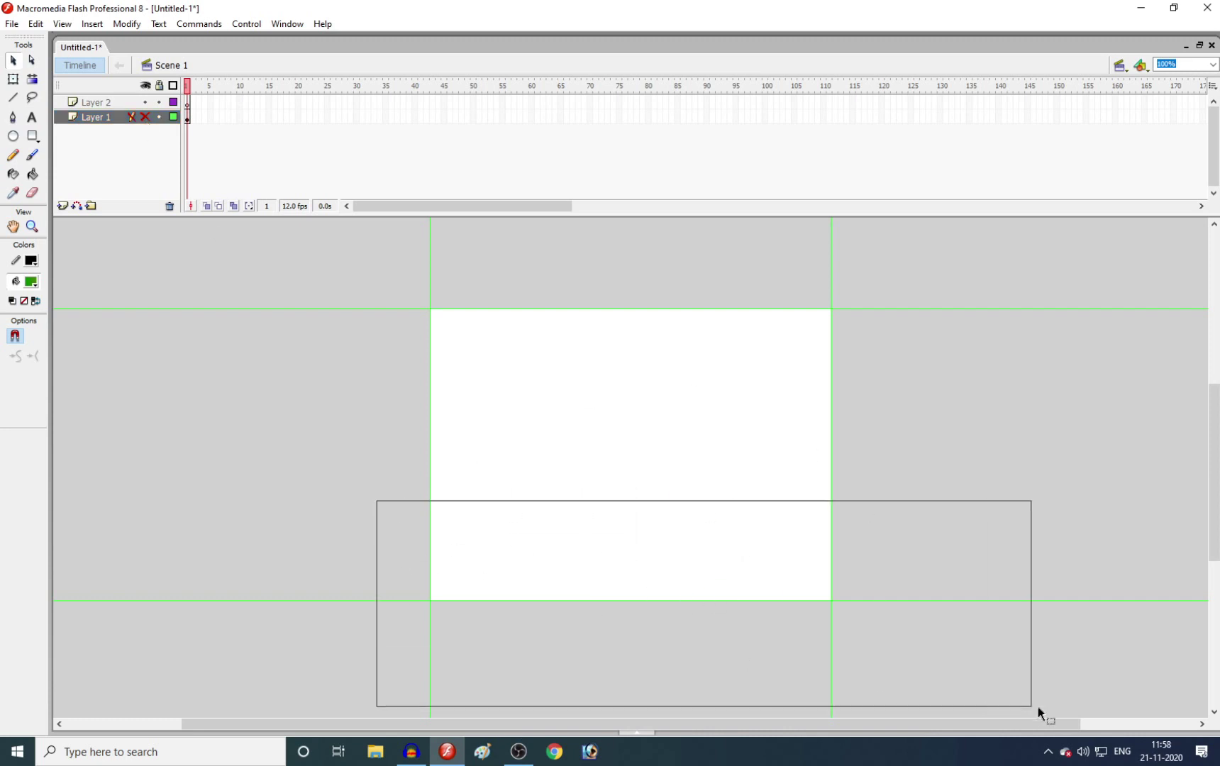
left_click(145, 118)
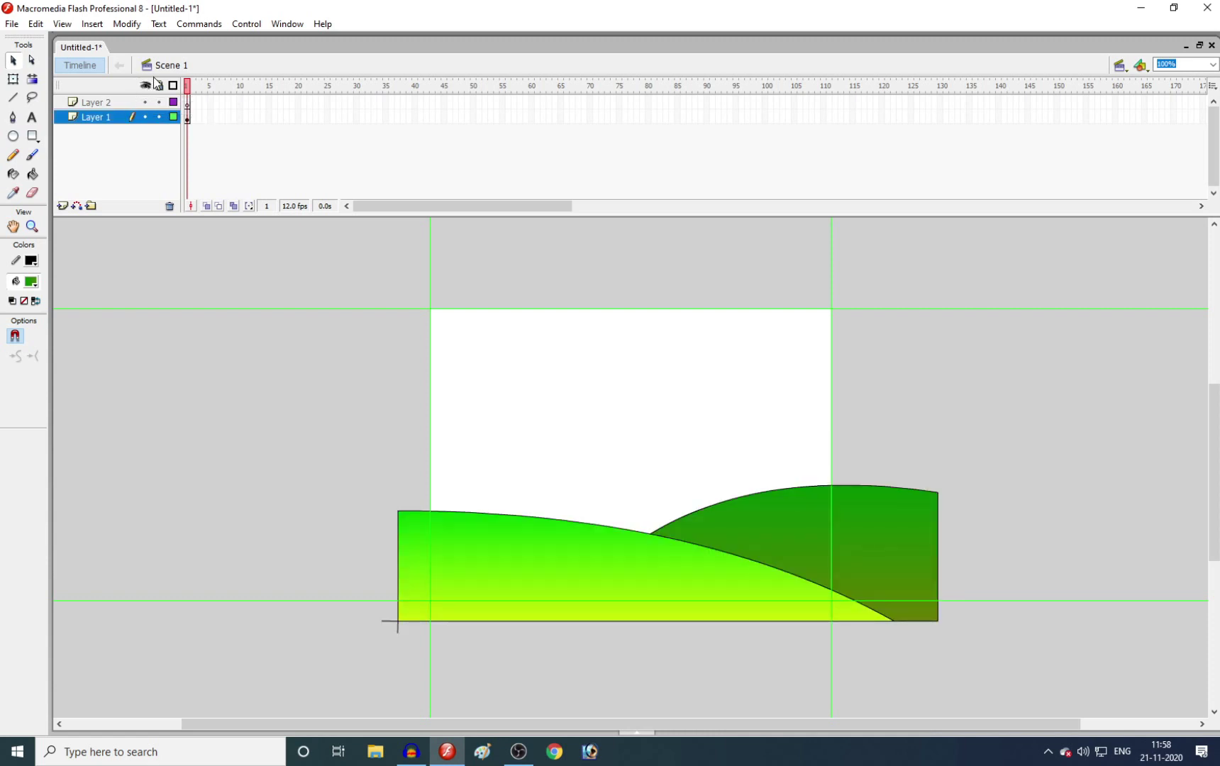
left_click(145, 86)
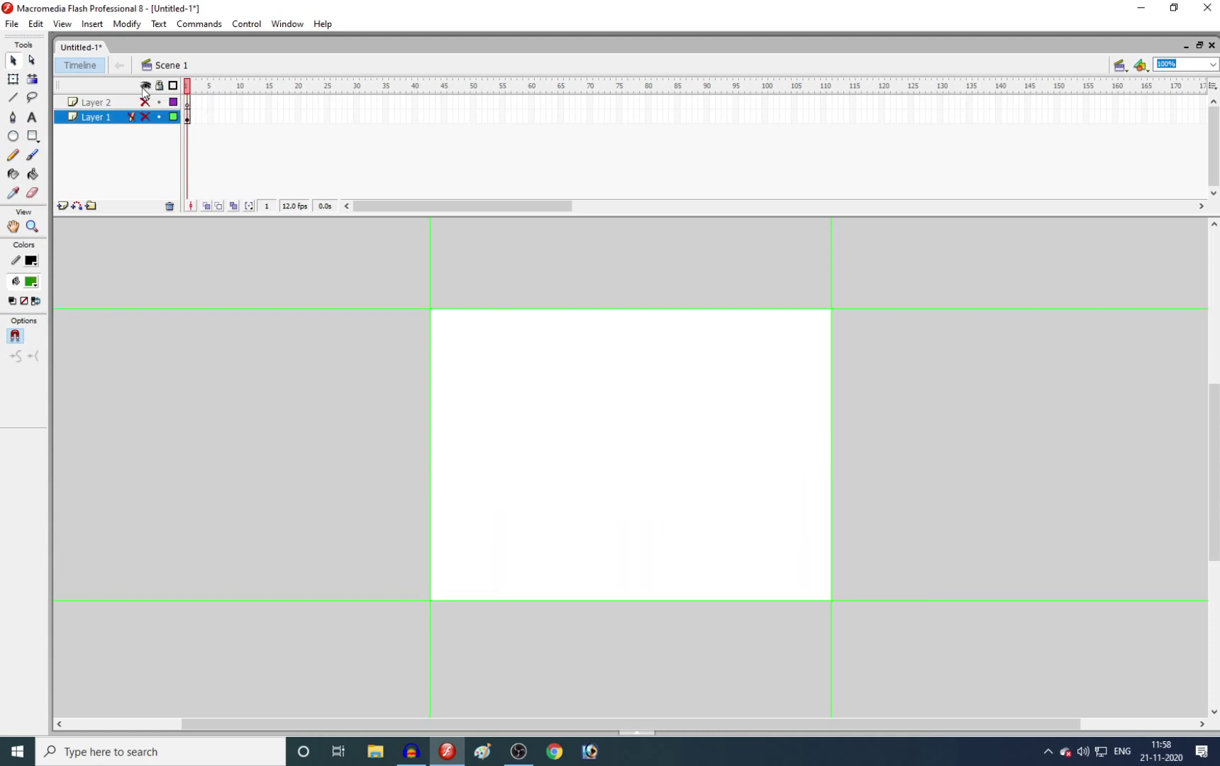
left_click(145, 86)
left_click(159, 86)
left_click(145, 86)
left_click(145, 86)
left_click(160, 86)
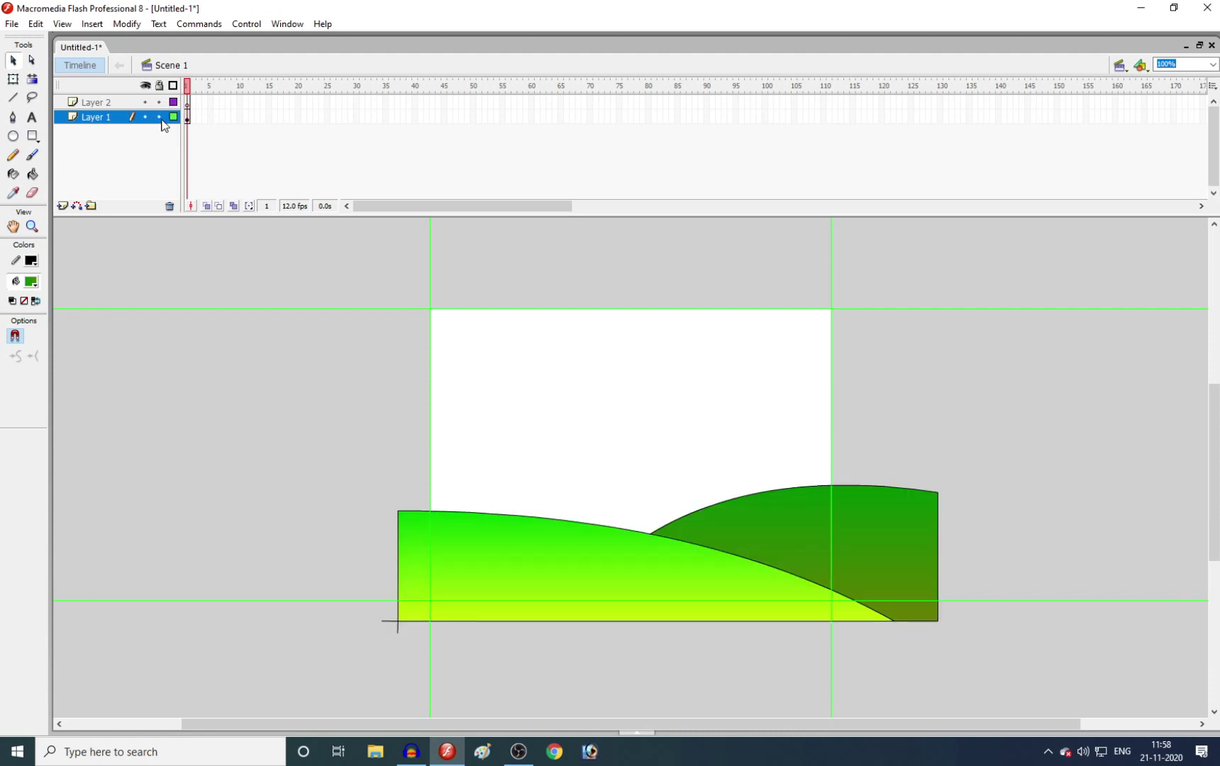
Lock Layer 1 and rename it Mountains.
left_click(160, 117)
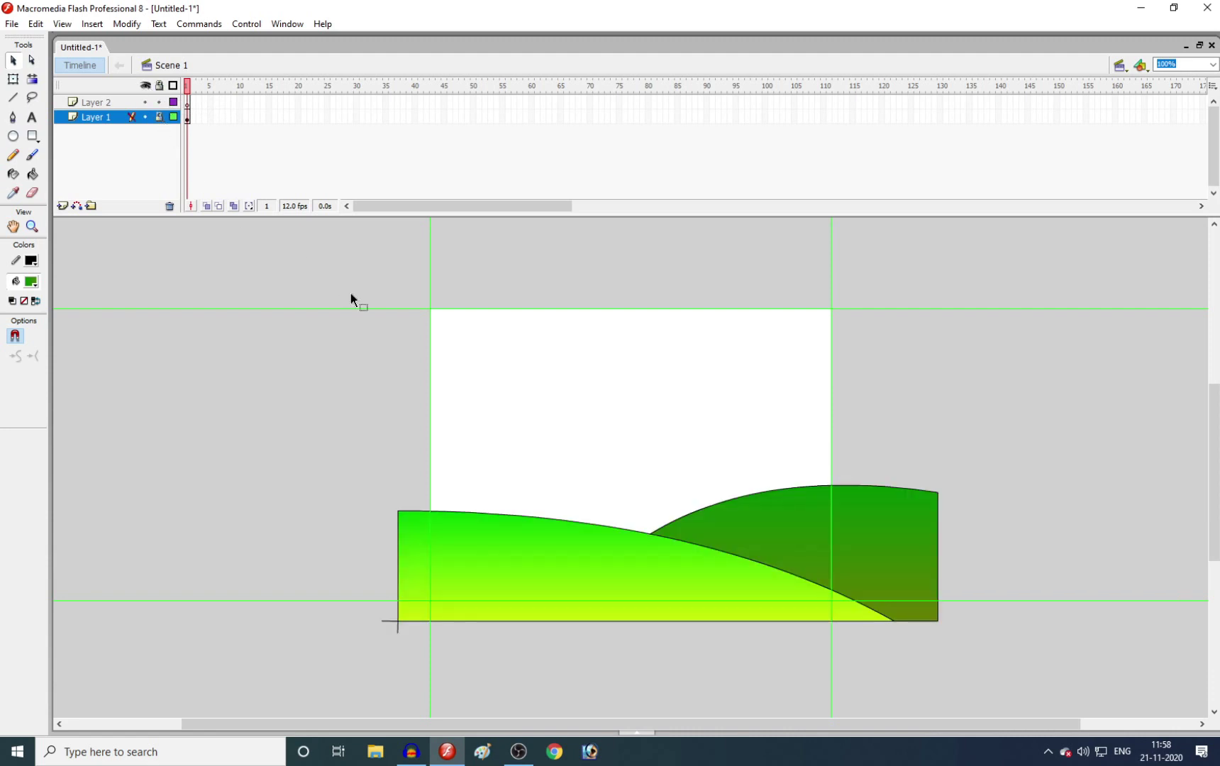
double_click(93, 113)
key("BackSpace")
type("Mountains")
key("Return")
Rename Layer 2 as Sun and keep it as the active layer.
left_click(110, 105)
double_click(110, 103)
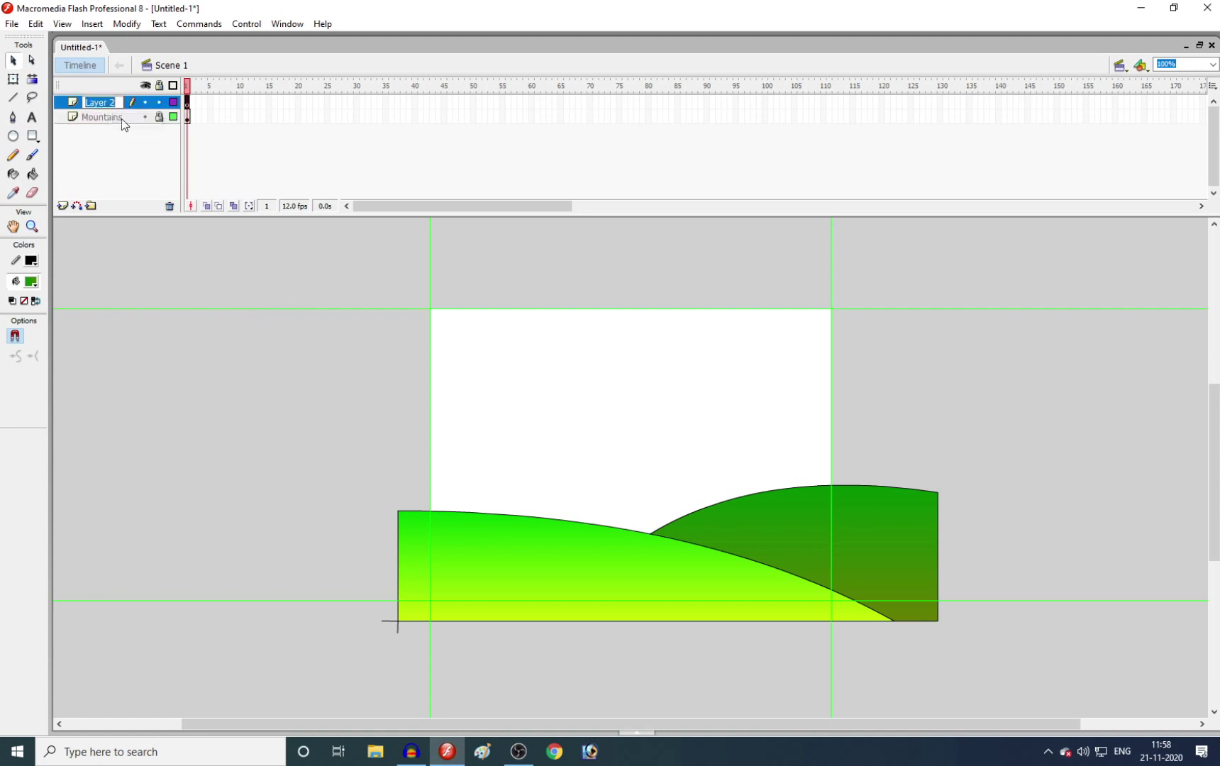
type("Sun")
key("Return")
left_click(351, 439)
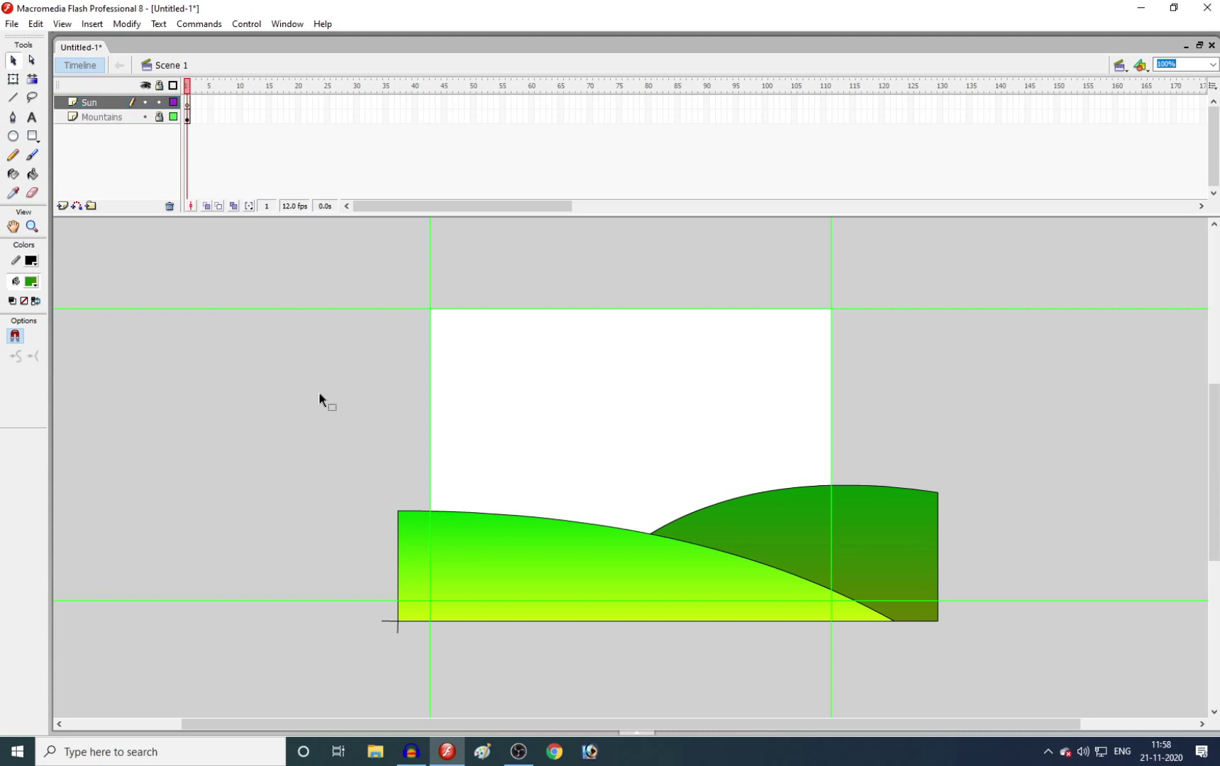
Draw a circle with no stroke in the sky above the hills on the Sun layer with the Oval tool.
left_click(14, 136)
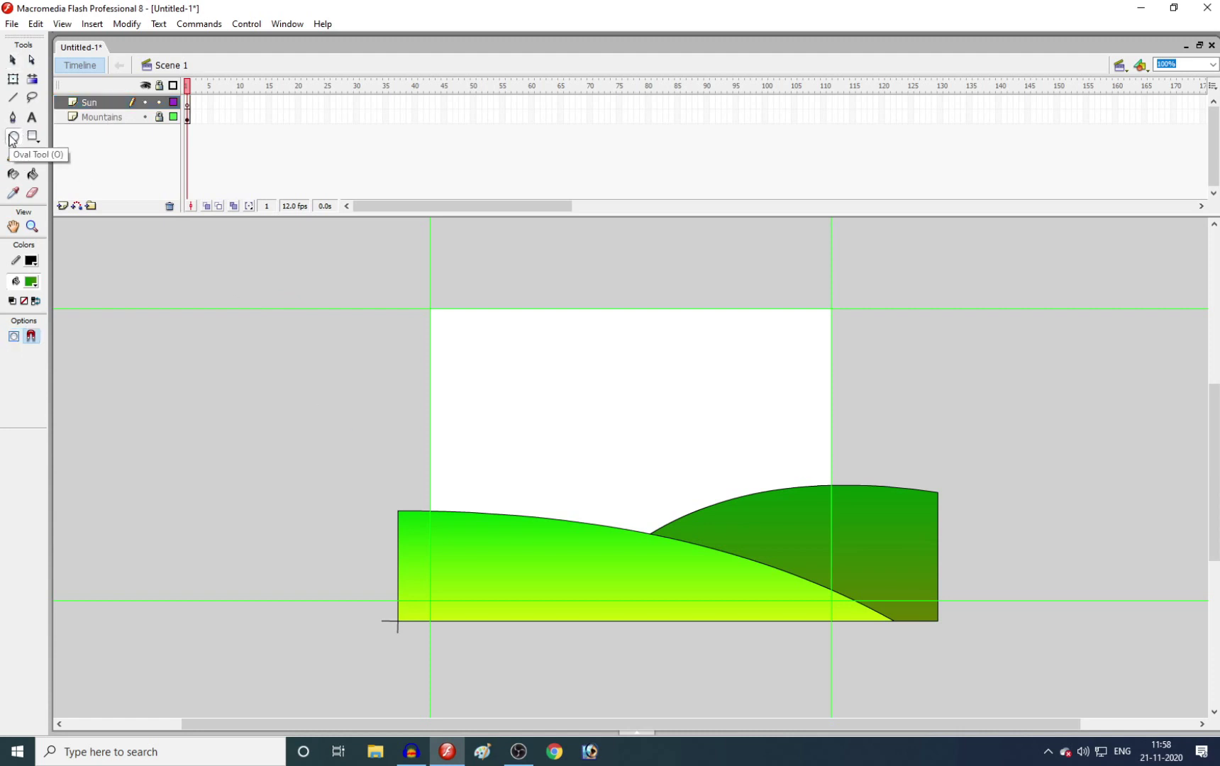
left_click(31, 263)
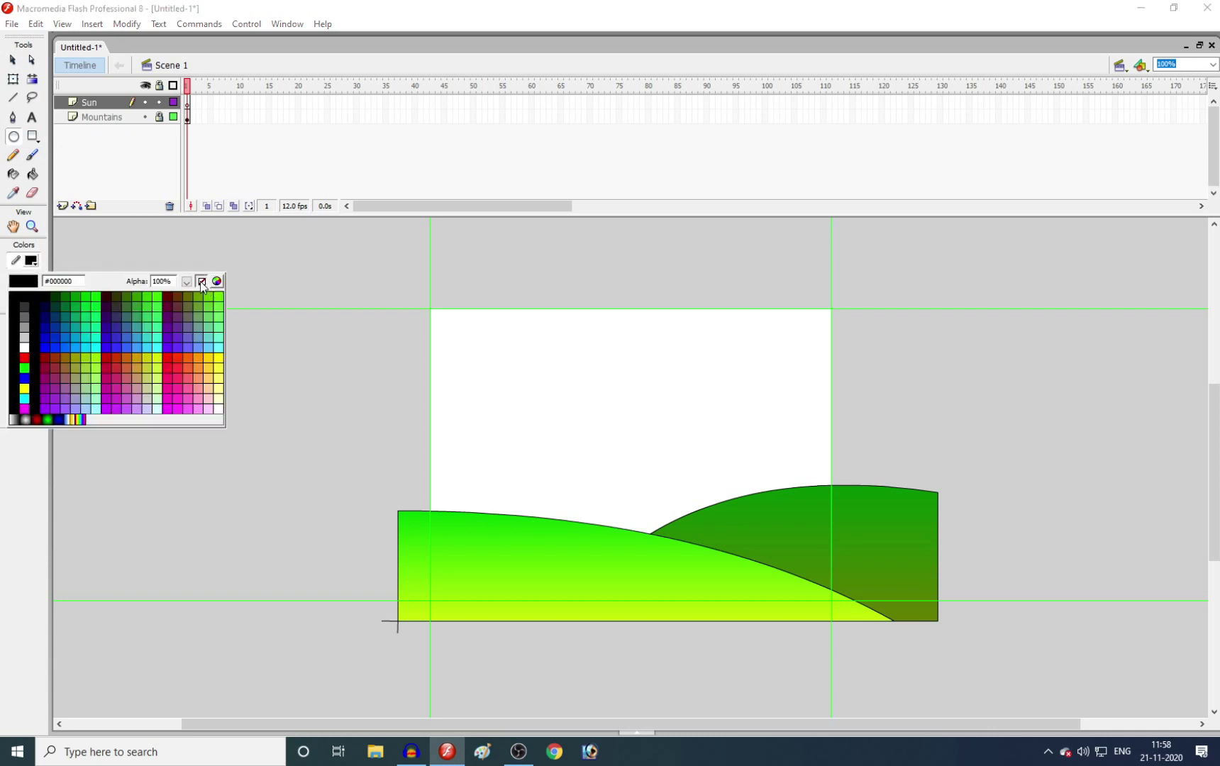
left_click(201, 282)
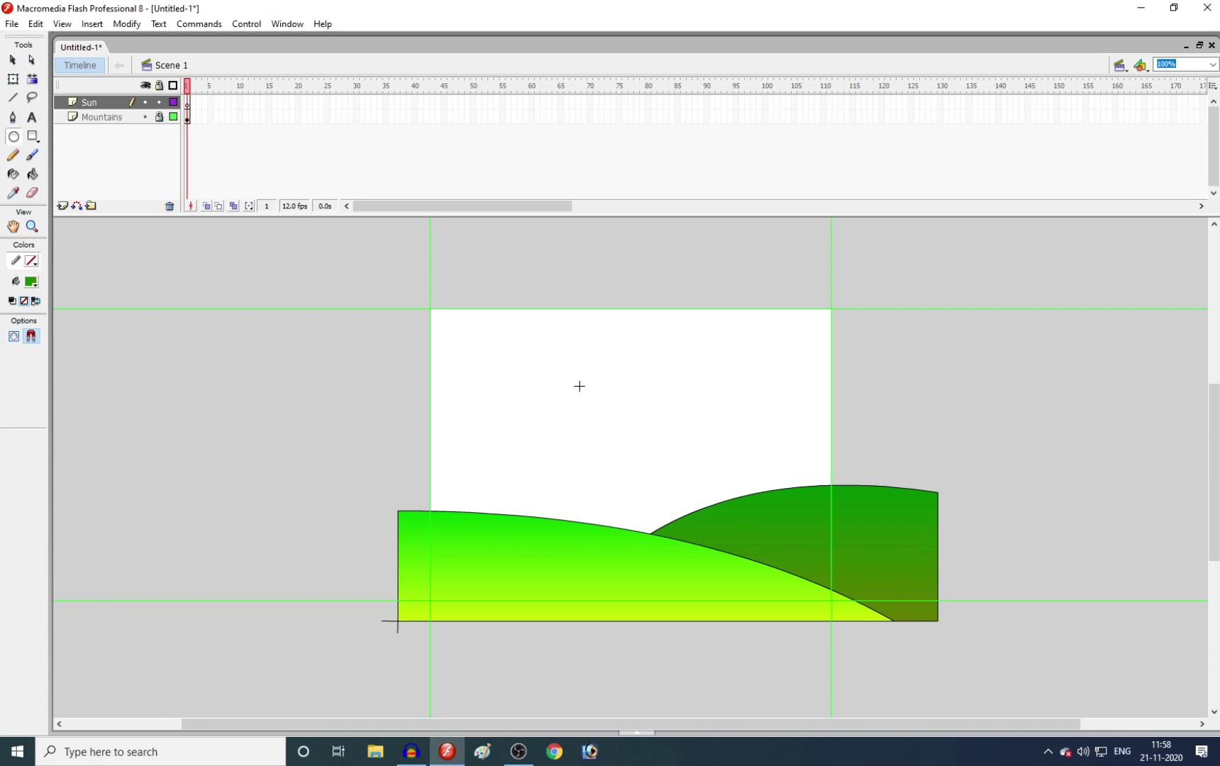
left_click_drag(594, 358, 686, 452)
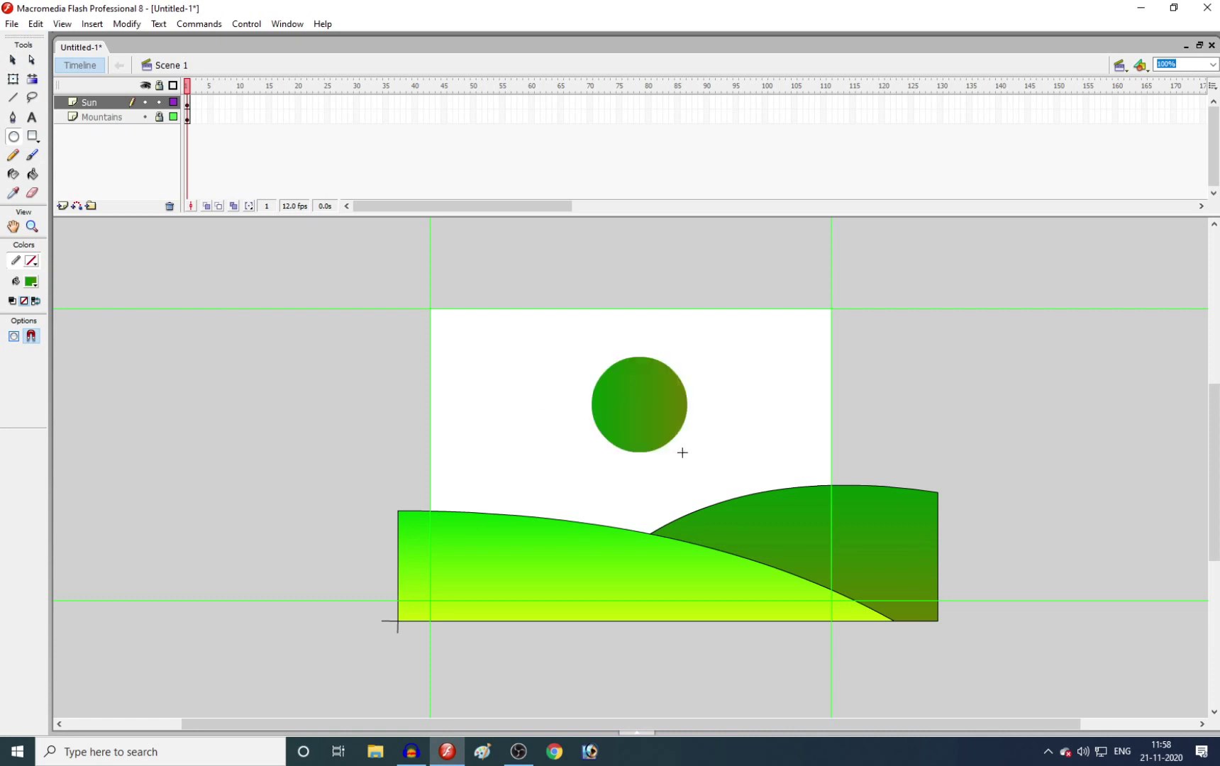
Change the sun circle's fill to solid yellow #FFFF00 and deselect it.
left_click(12, 60)
left_click(608, 415)
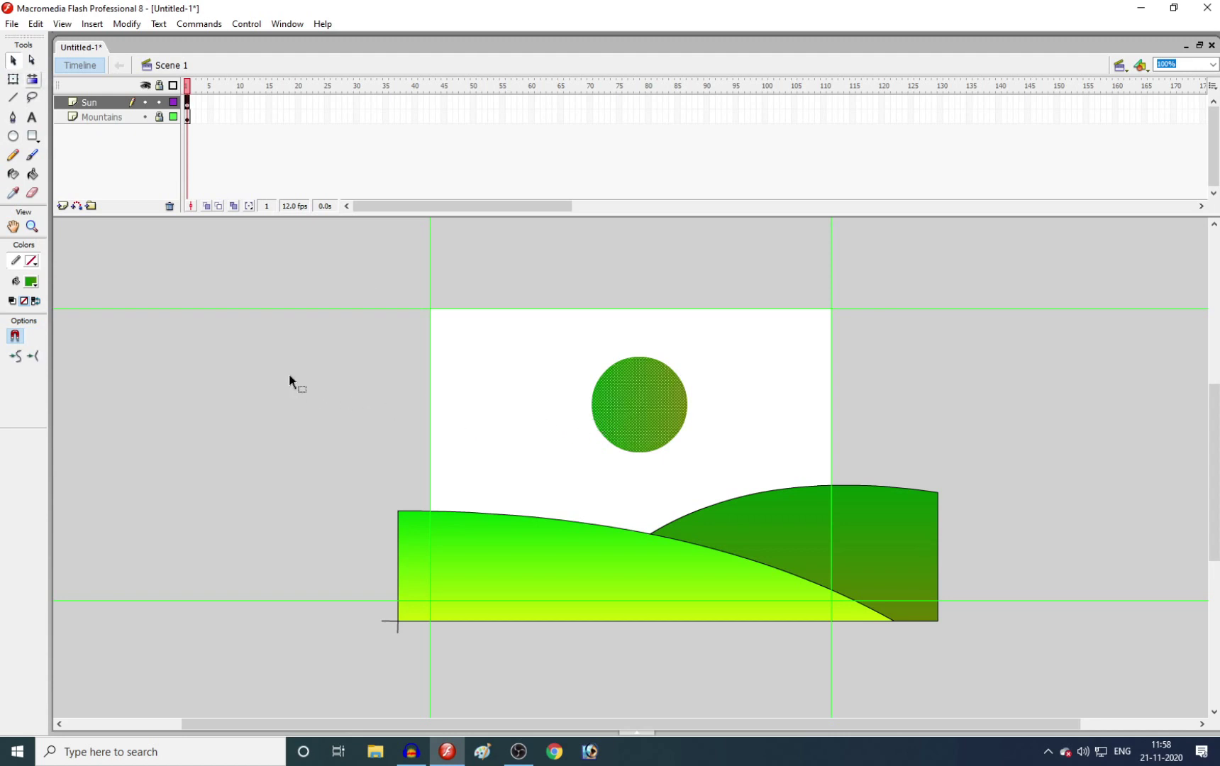
left_click(31, 282)
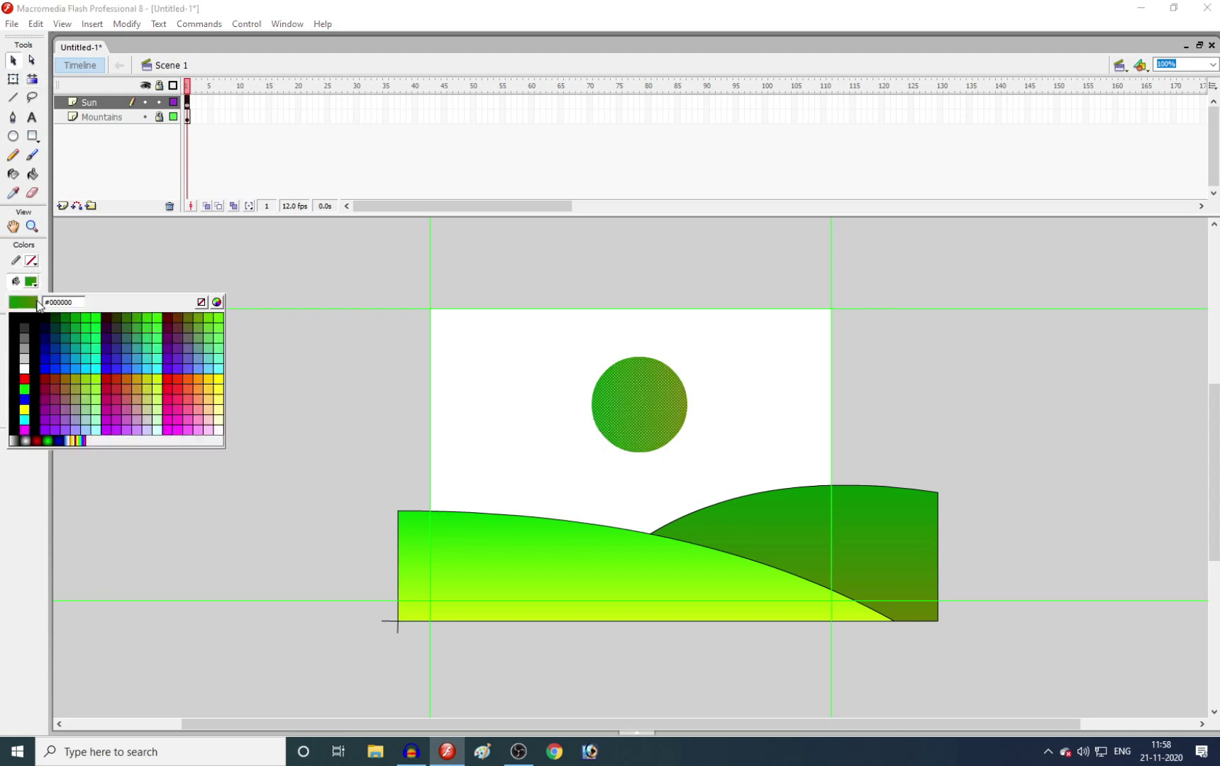
left_click(17, 415)
left_click(702, 409)
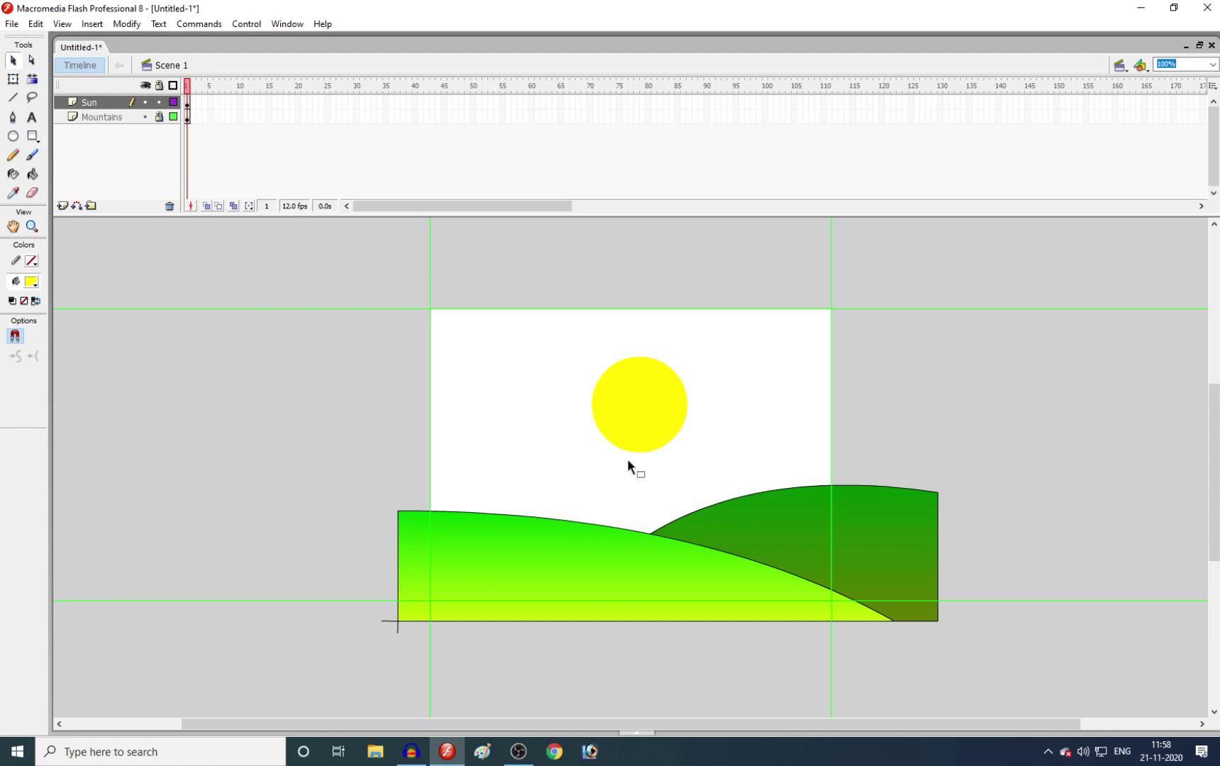
Select the sun circle and change its fill type to a radial gradient in the Color Mixer.
left_click(631, 402)
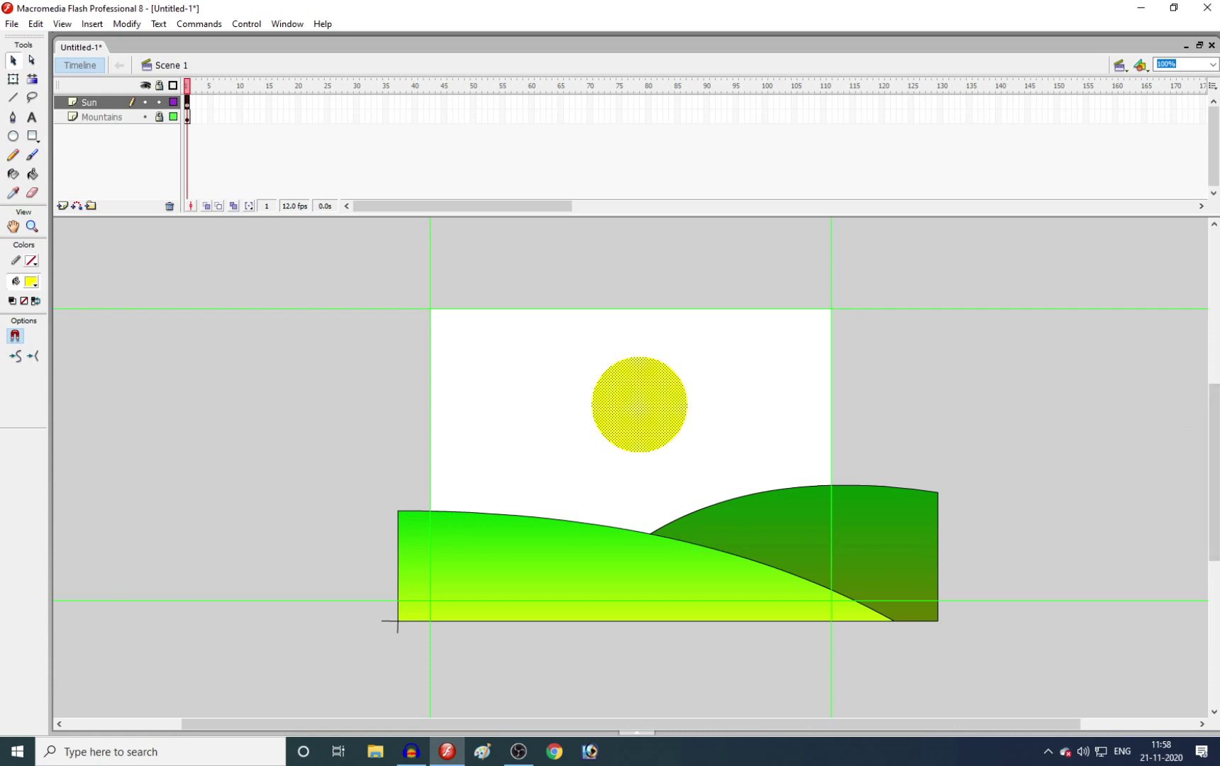
key("shift+F9")
left_click(1201, 70)
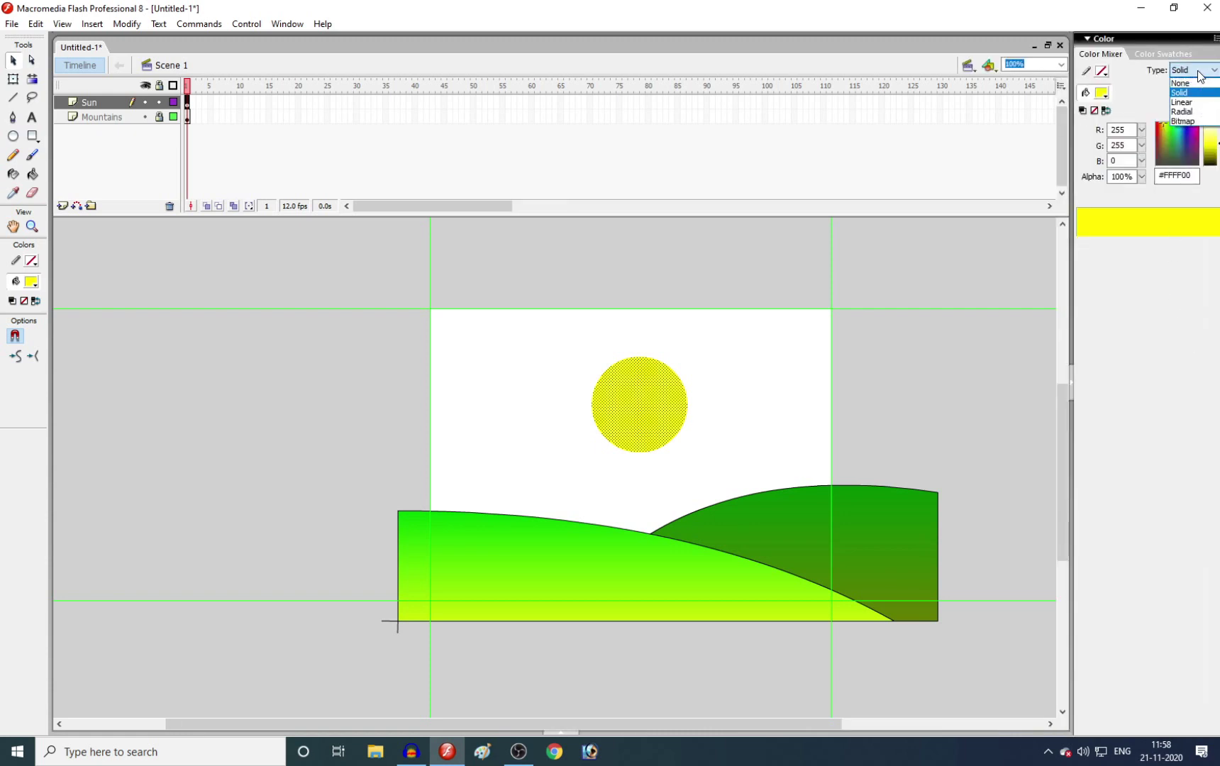
left_click(1198, 107)
left_click(1200, 73)
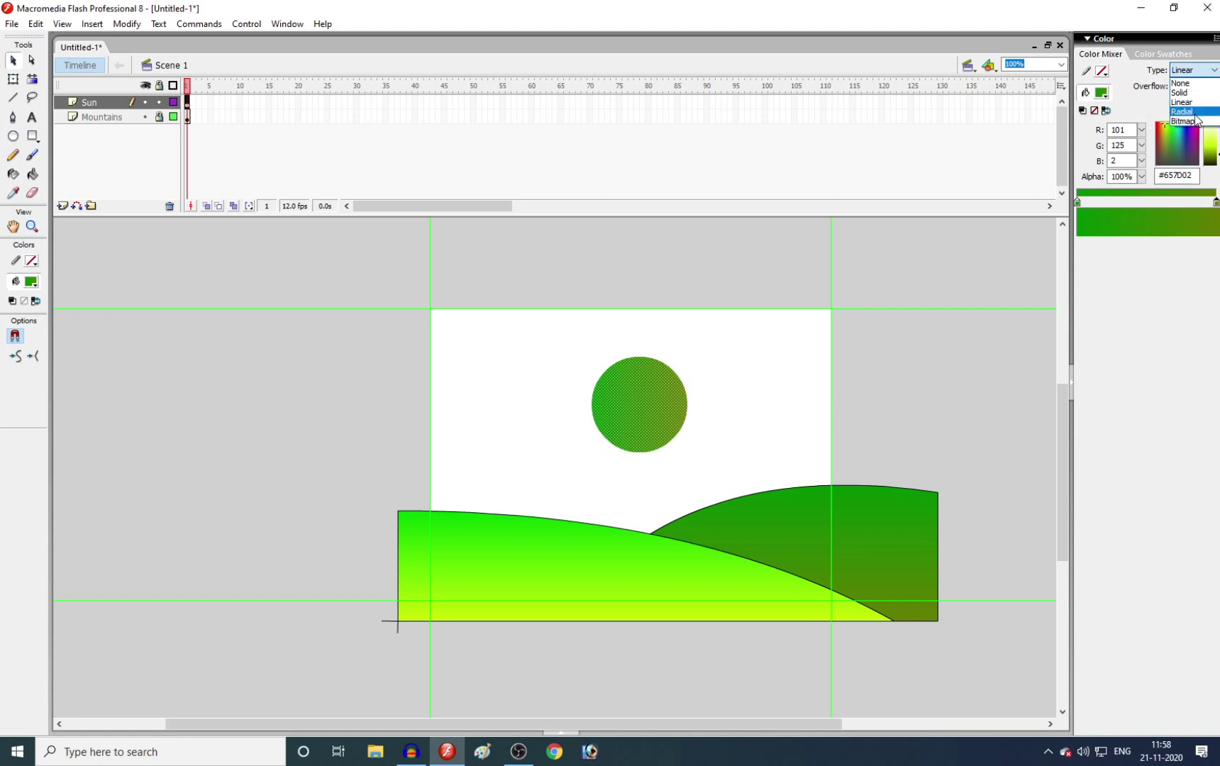
left_click(1203, 112)
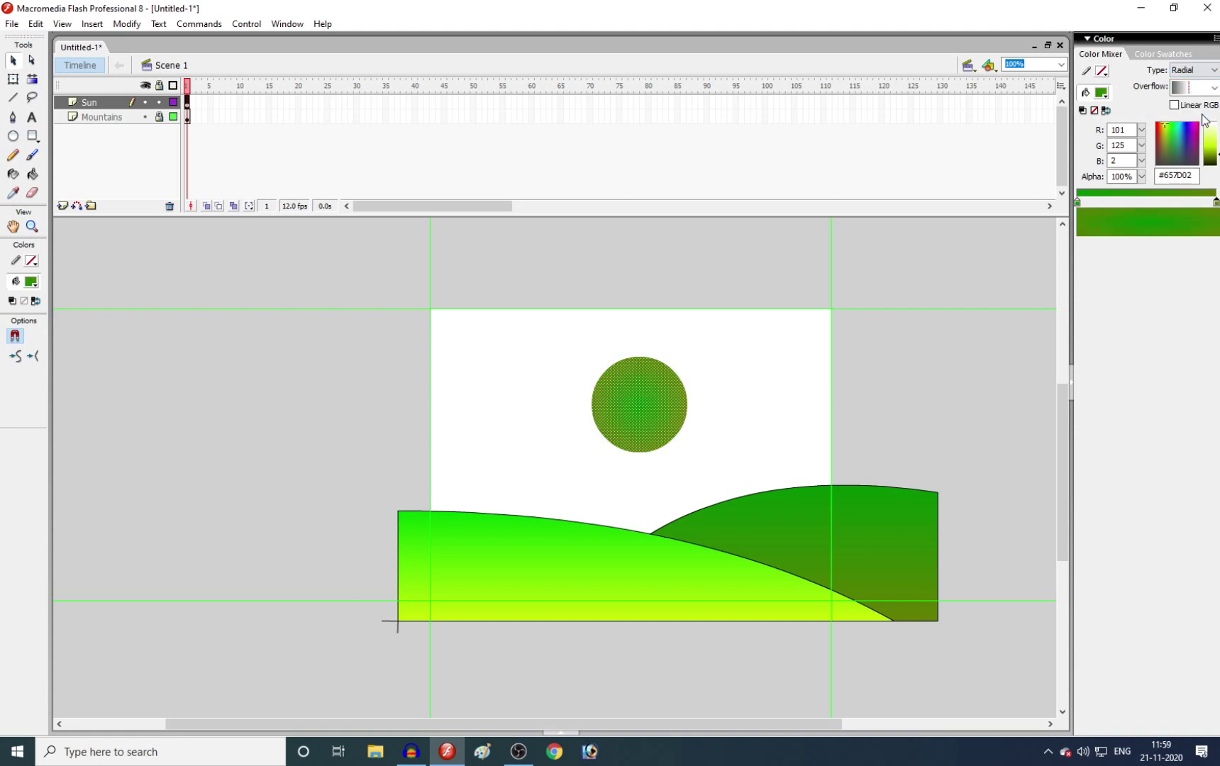
Reselect the sun circle and lighten its radial gradient's end colour to white #FFFFFF.
left_click(718, 356)
left_click(672, 407)
mouse_move(1216, 152)
left_mouse_down()
mouse_move(1216, 124)
mouse_move(1215, 136)
left_mouse_up()
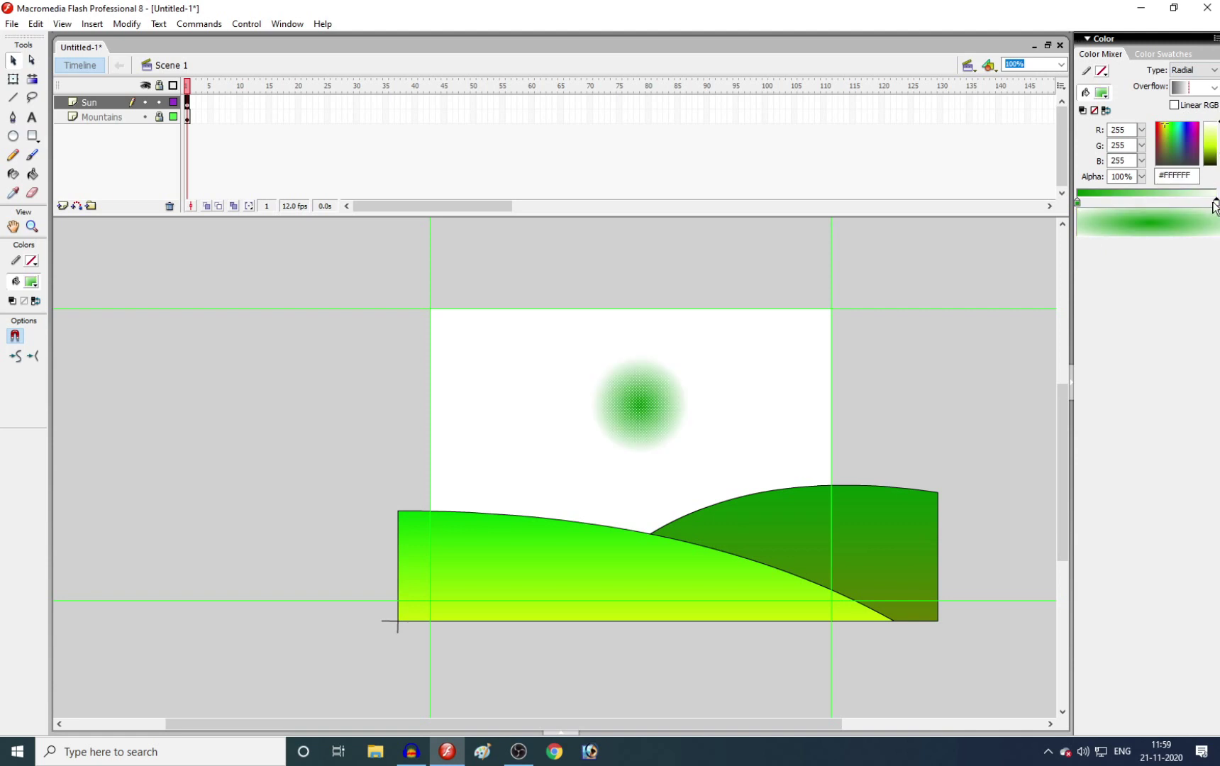
Refill the sun circle with a white-to-black radial gradient using the Paint Bucket, and reselect its fill.
key("k")
left_click(652, 394)
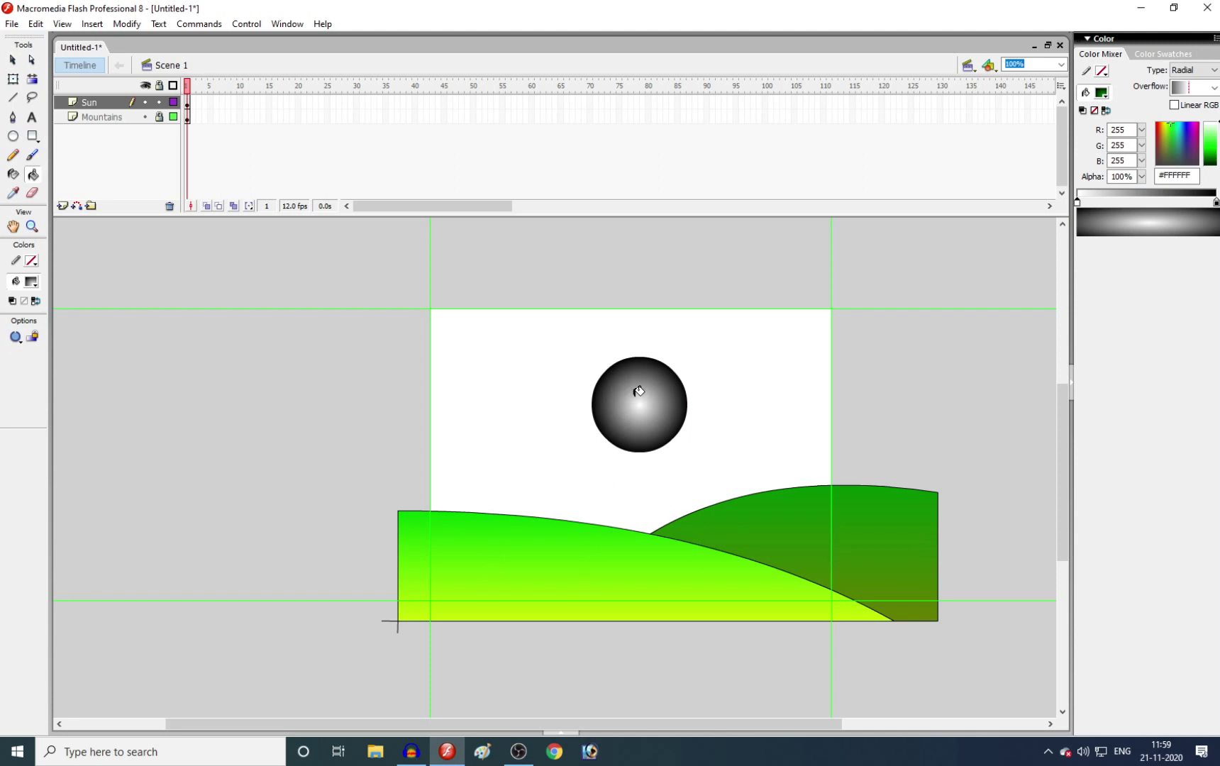
key("v")
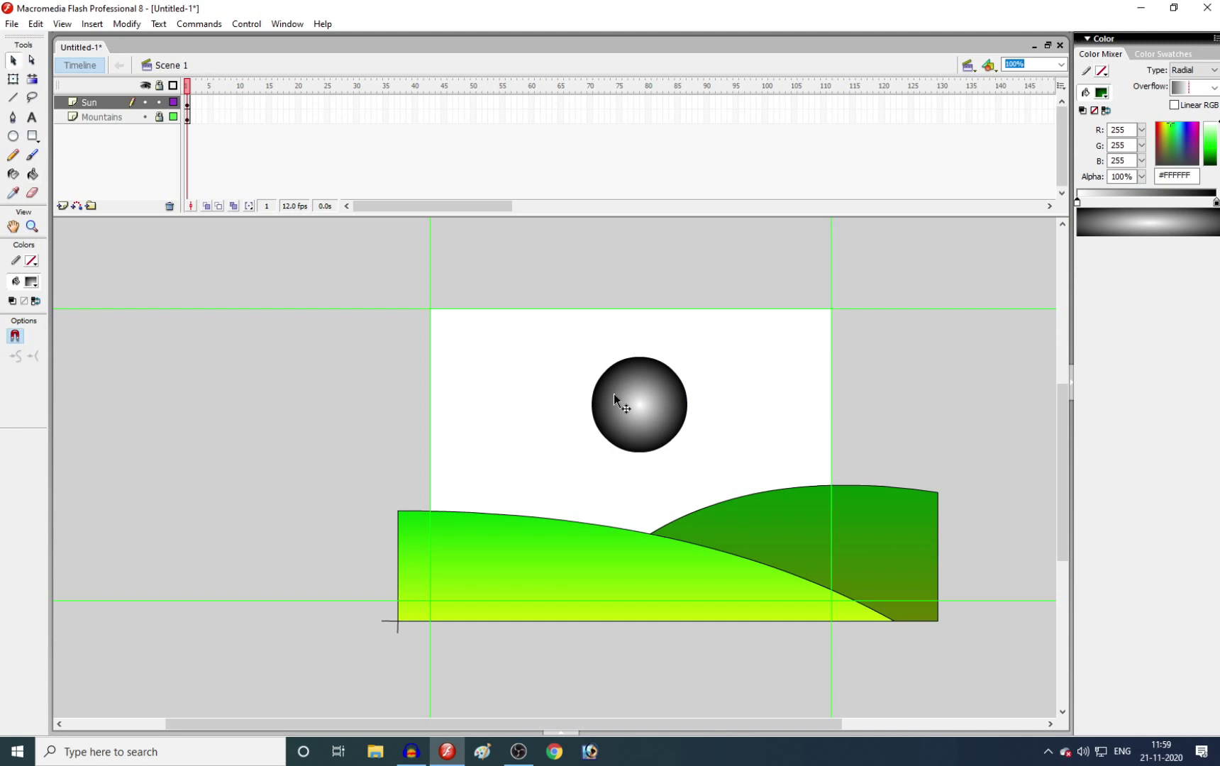
left_click(644, 398)
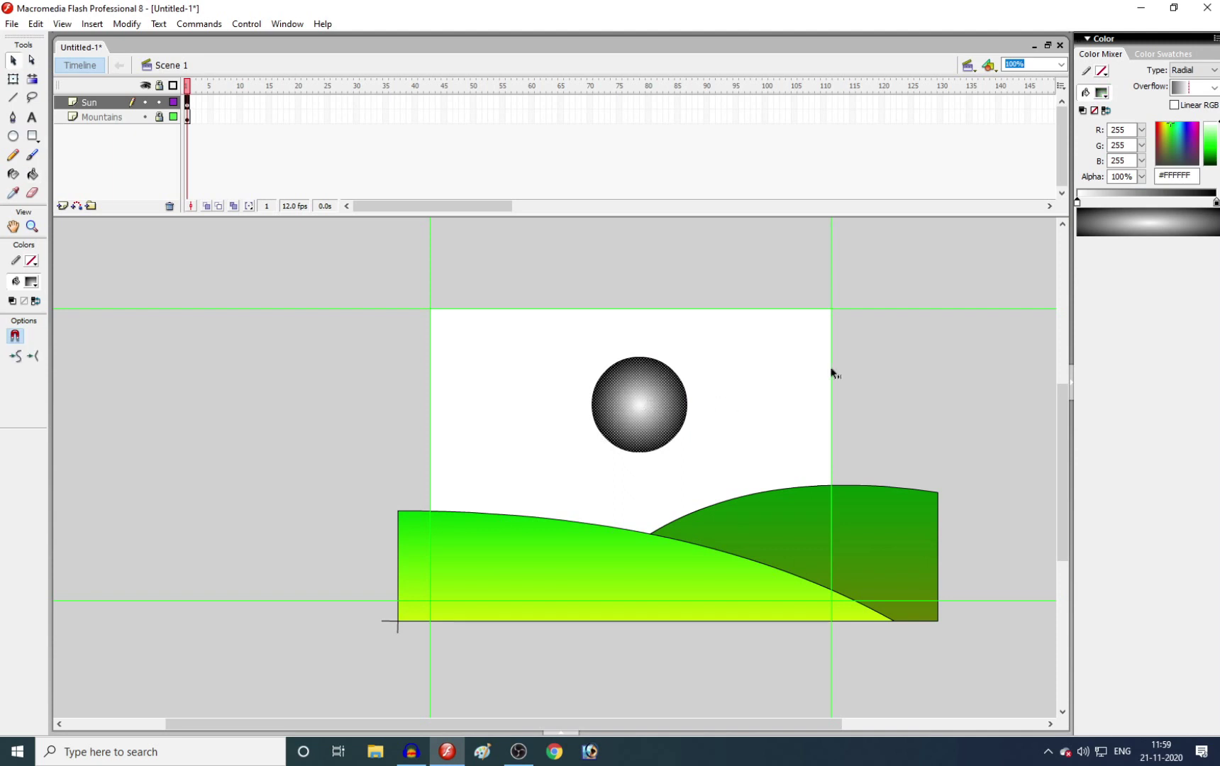
Set both colour stops of the sun's radial gradient to yellow #FFFF00 and deselect the circle.
left_click(1078, 205)
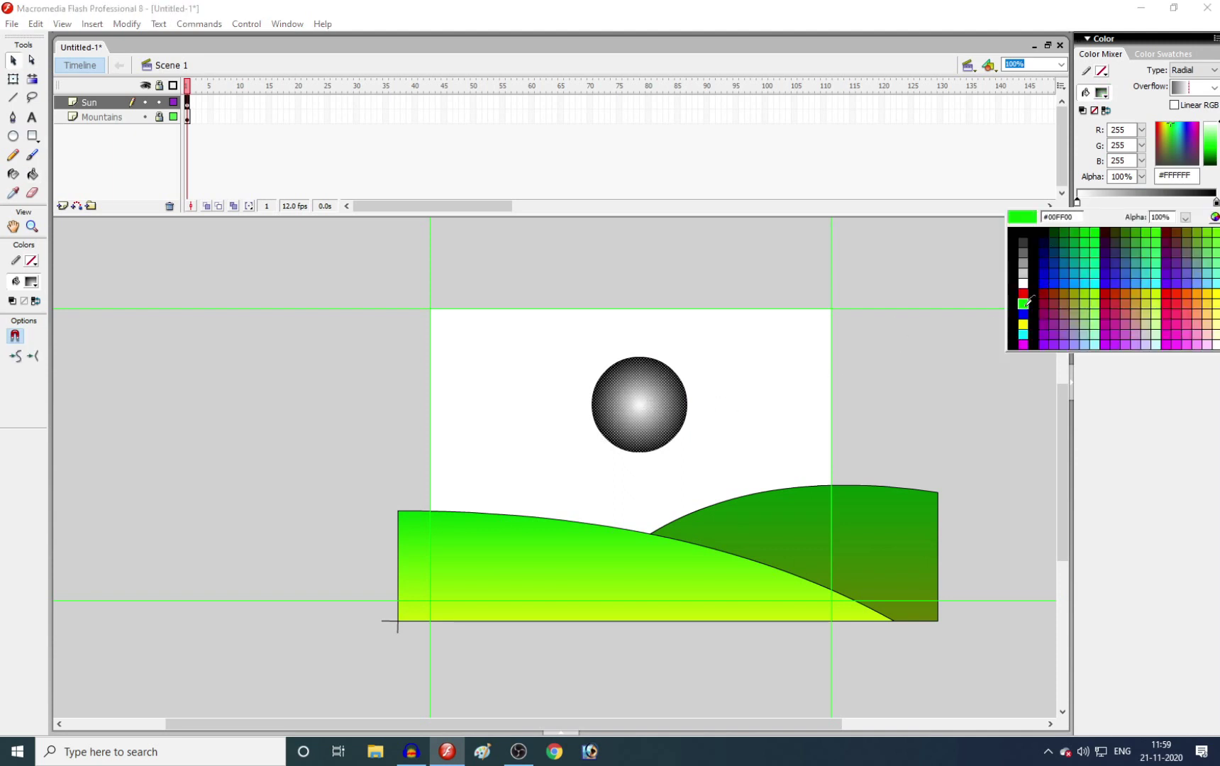
left_click(1024, 328)
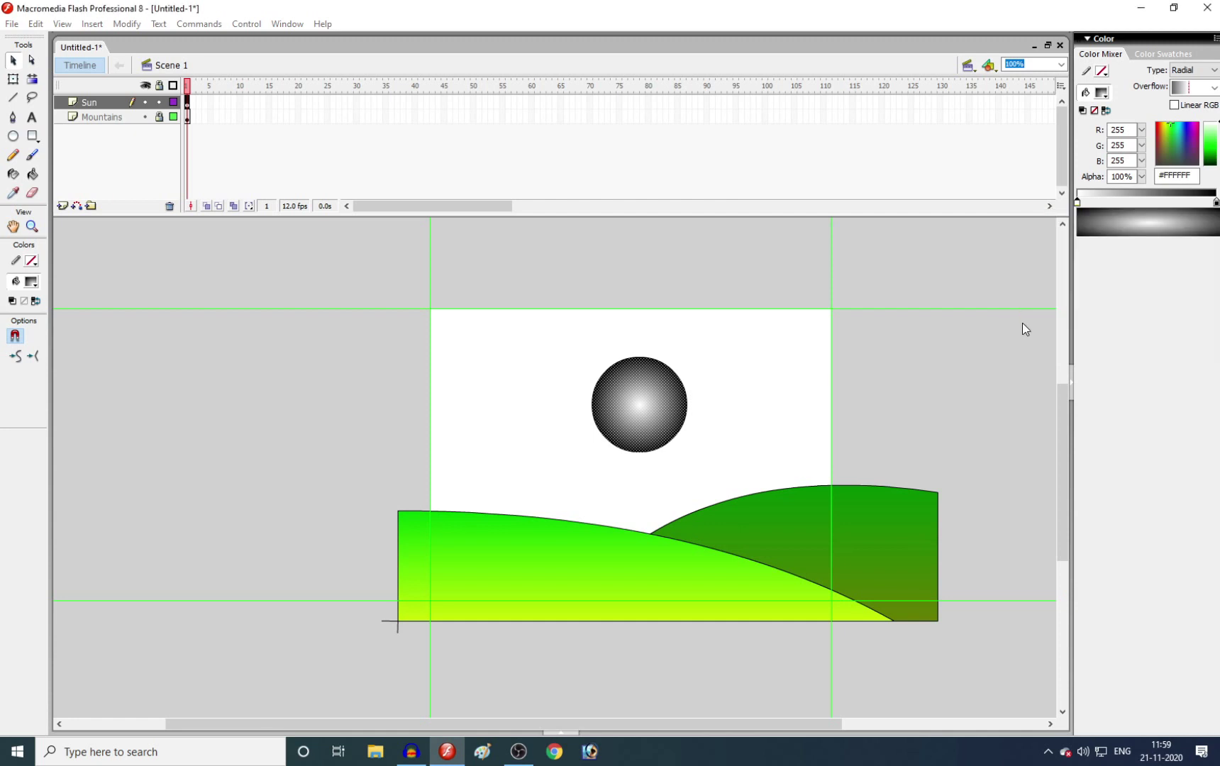
left_click(1216, 202)
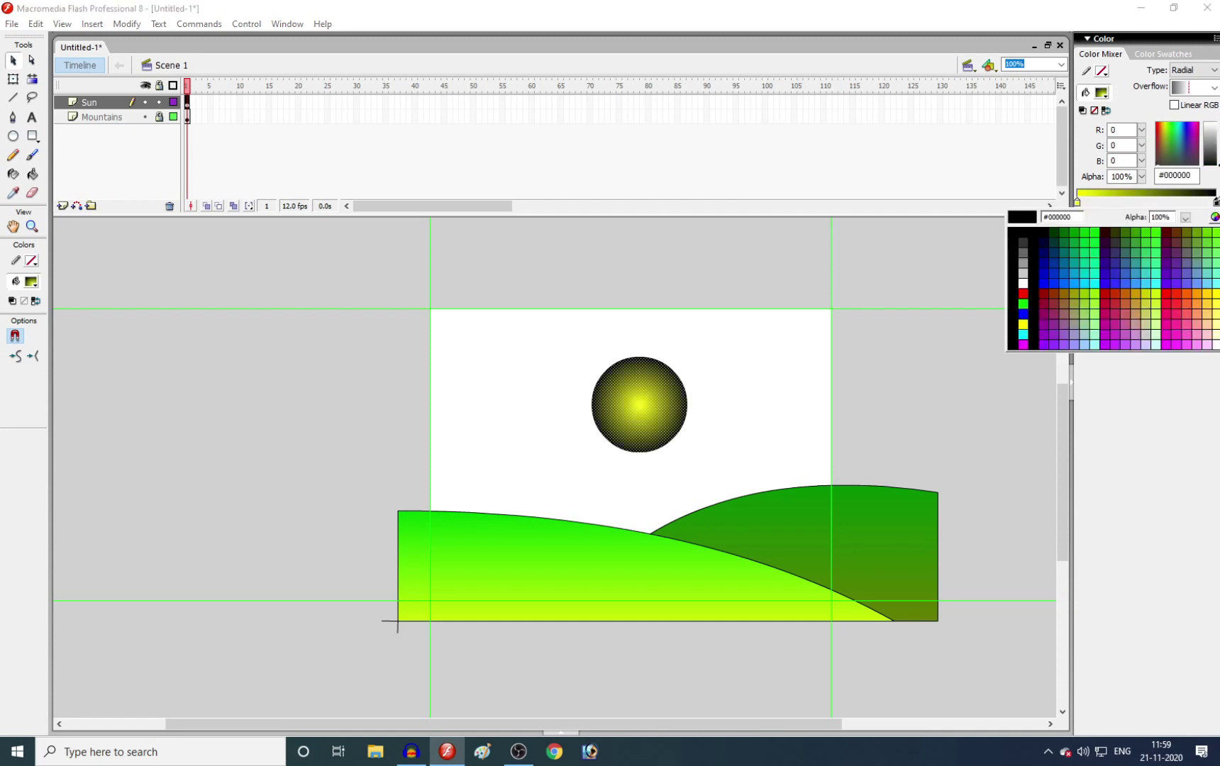
left_click(1022, 324)
left_click(939, 352)
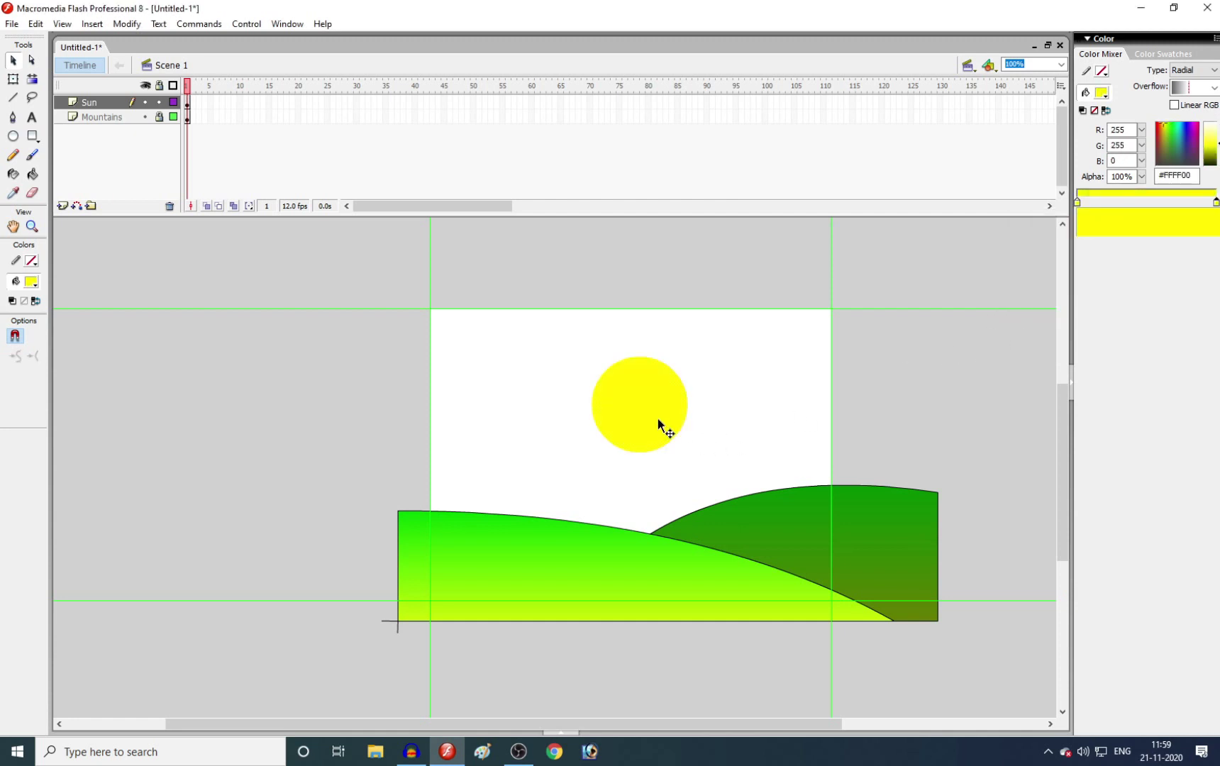
Set the outer colour stop of the sun's gradient to 50% alpha.
left_click(658, 420)
left_click(1216, 204)
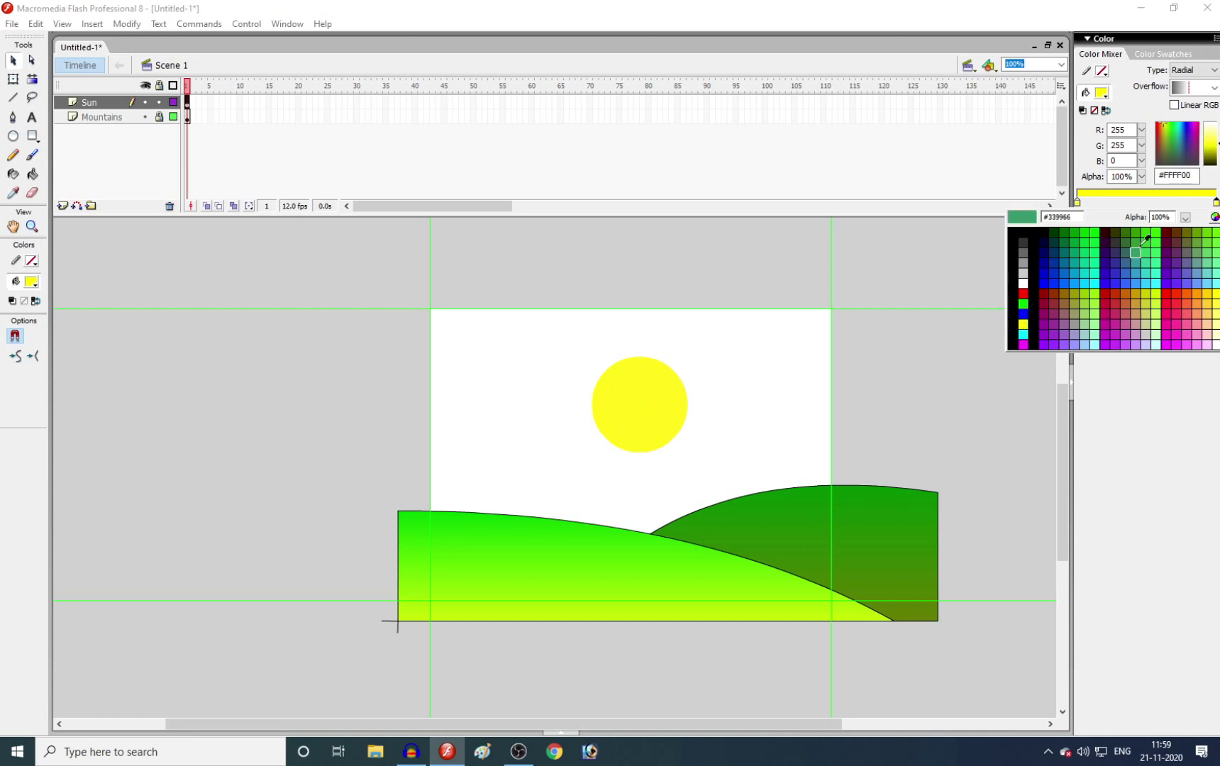
left_click(1171, 222)
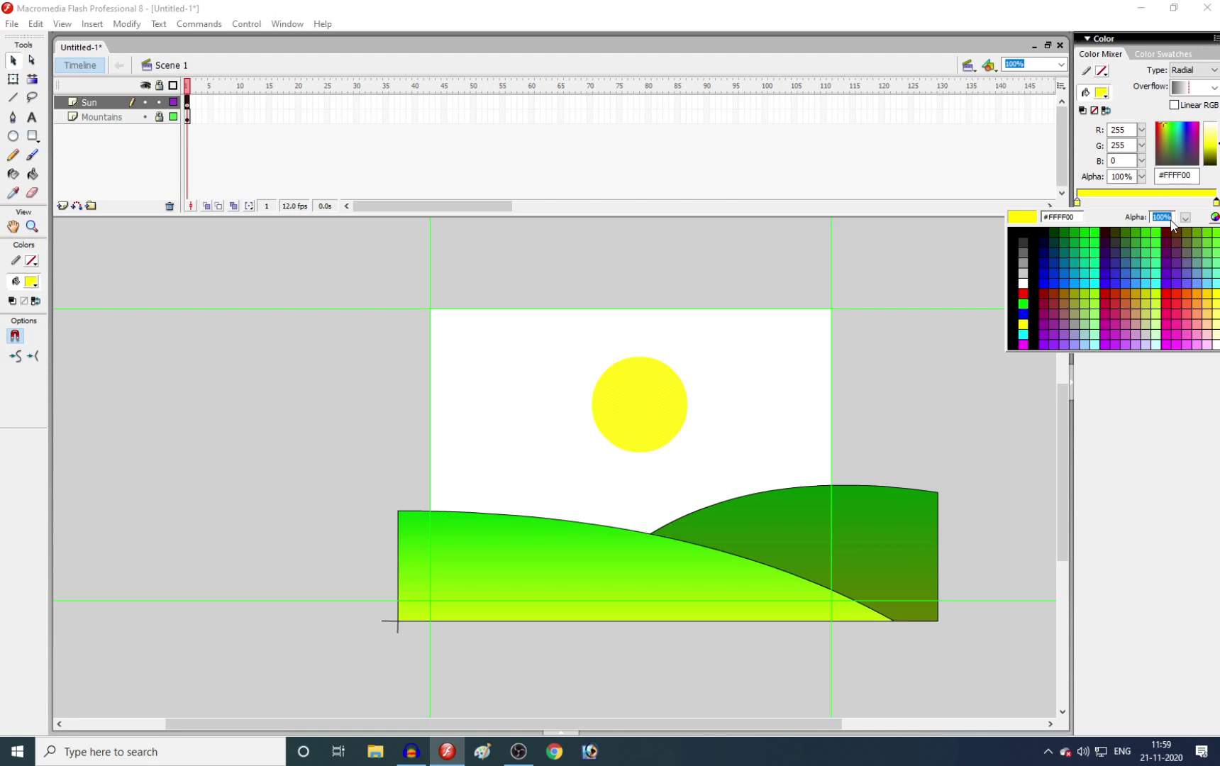
type("50")
key("Return")
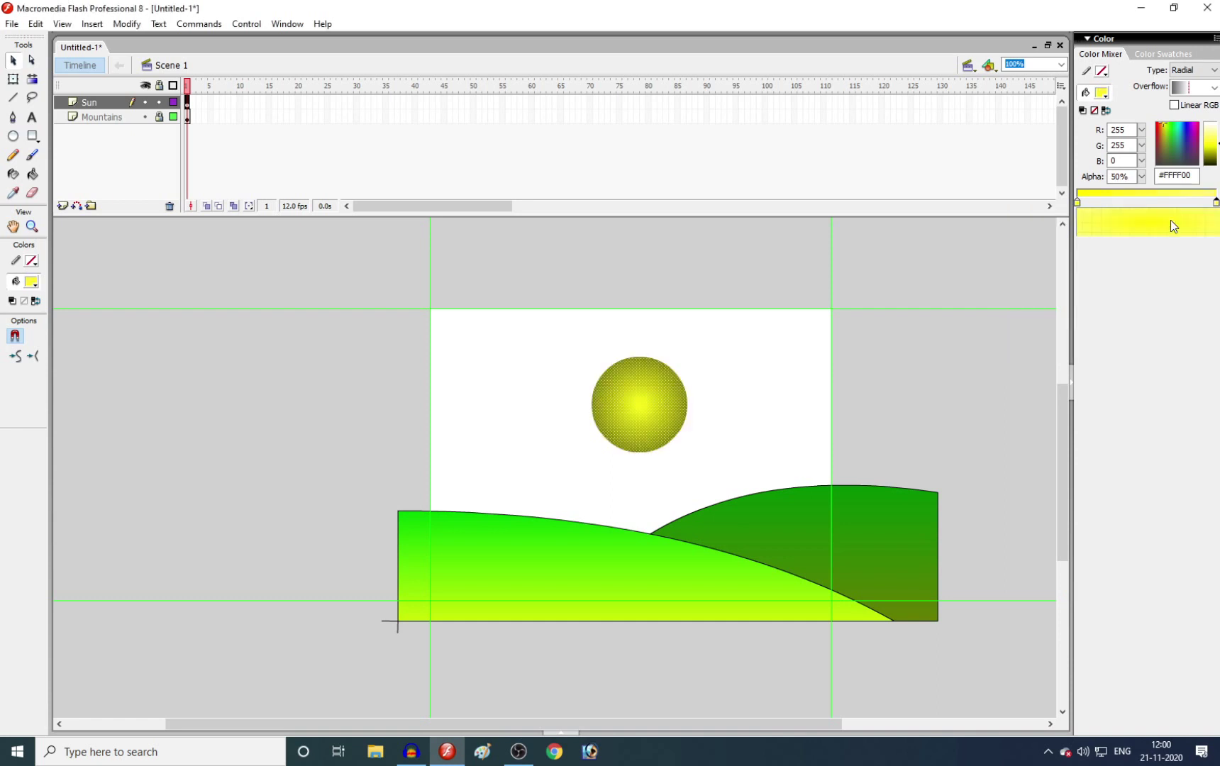
left_click(814, 364)
Move the sun closer to the front hill and set its gradient's outer colour stop to 0% alpha, then deselect it.
left_click_drag(648, 438, 555, 473)
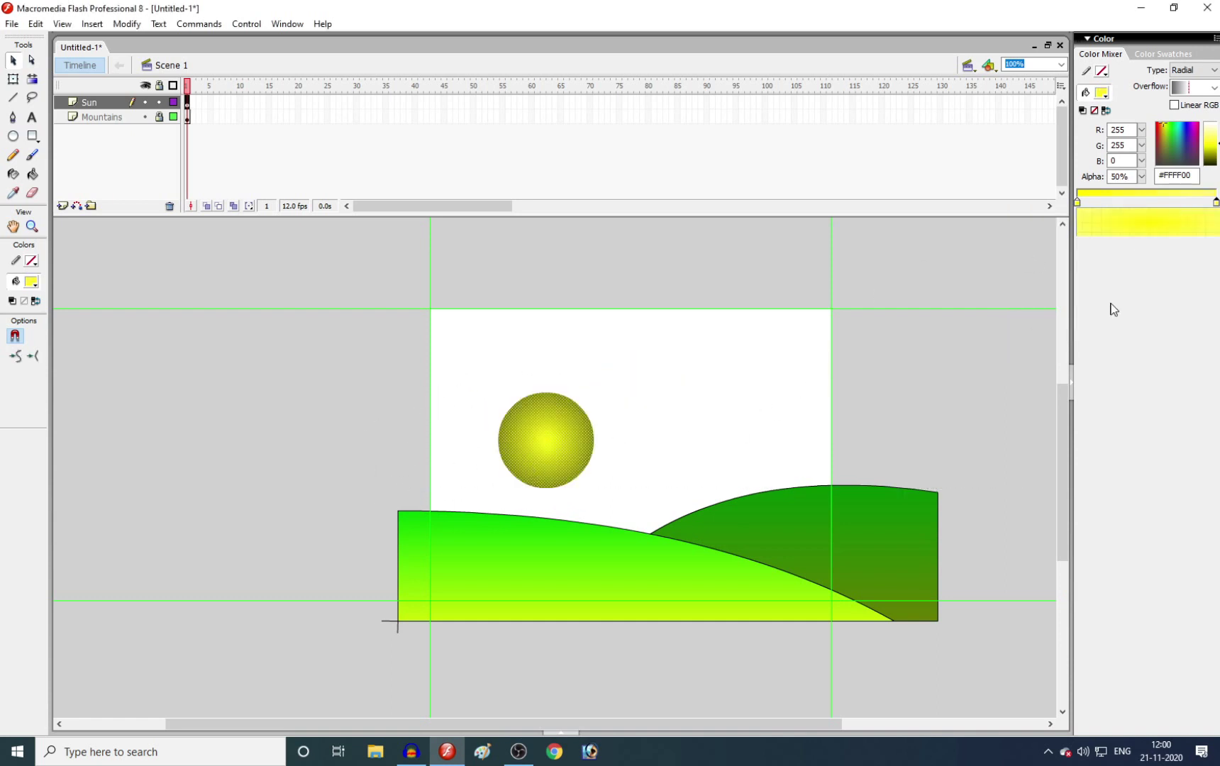
left_click(1215, 203)
left_click(1158, 218)
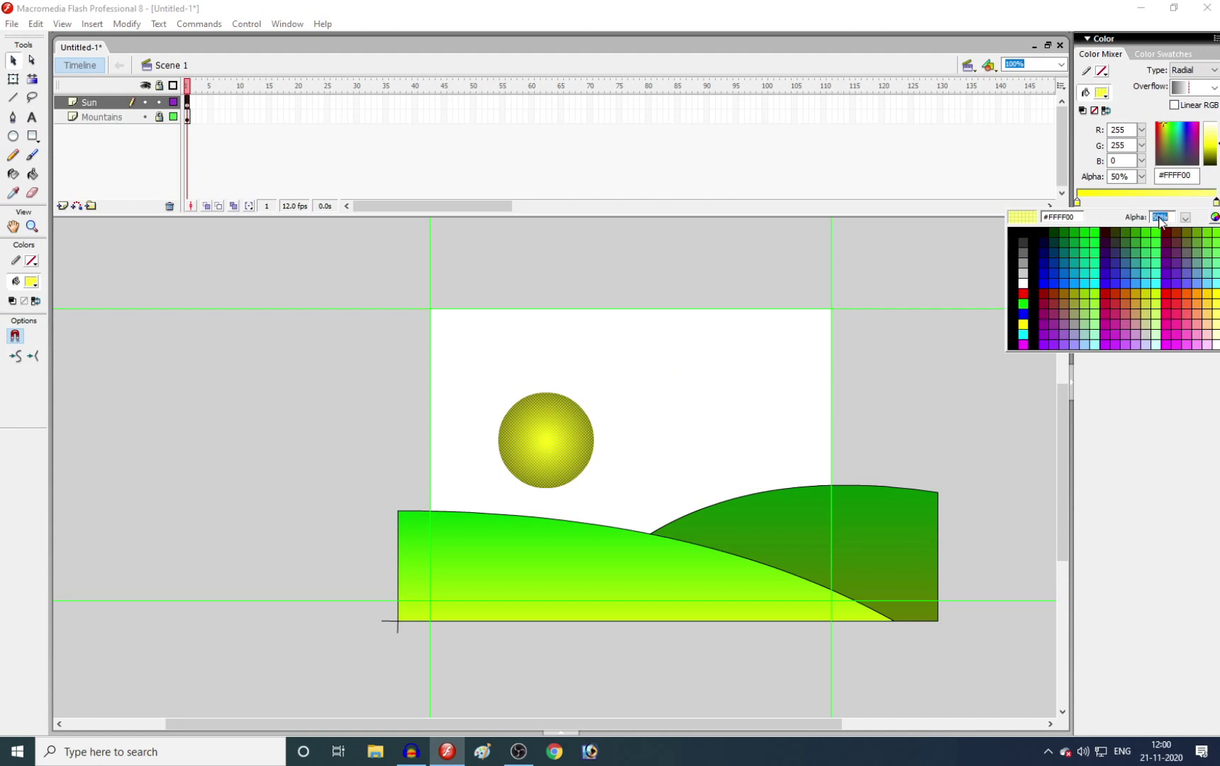
type("0")
key("Return")
left_click(785, 403)
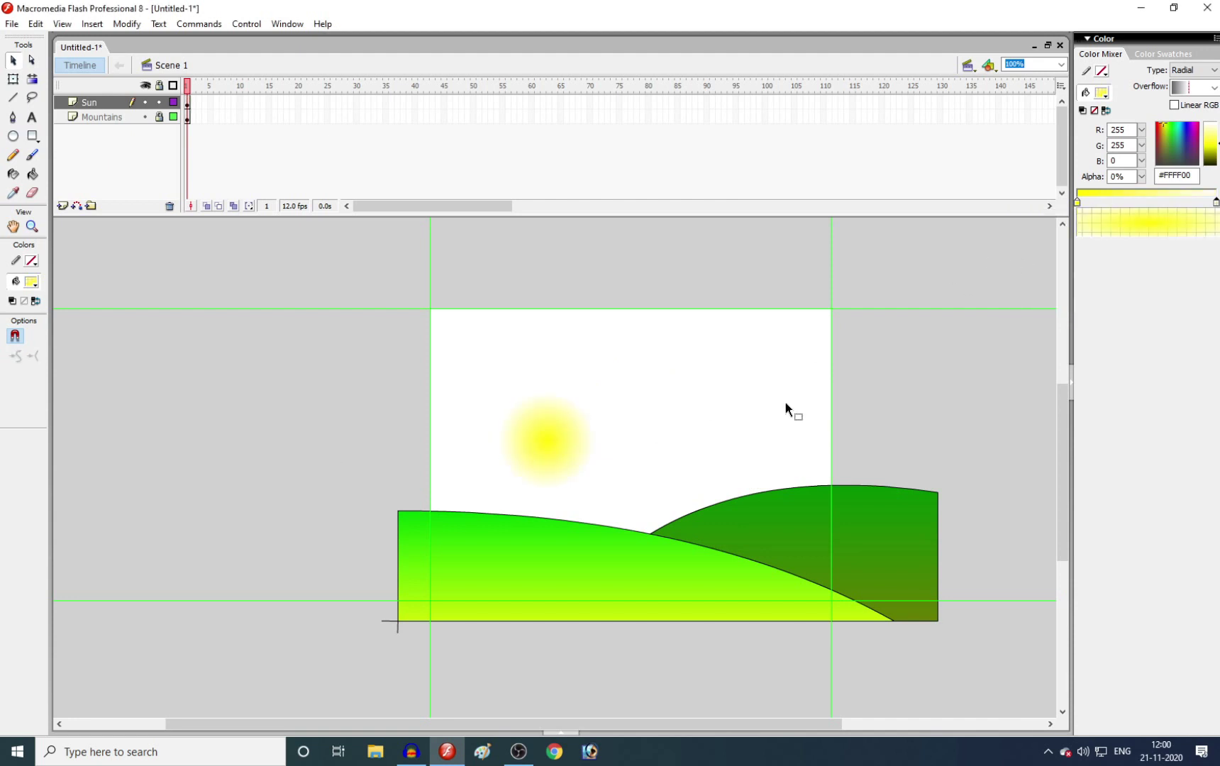
Place the sun over the front hill and shift its gradient's inner yellow stop to the middle of the gradient.
left_click_drag(566, 449, 598, 558)
left_click(625, 449)
left_click(637, 551)
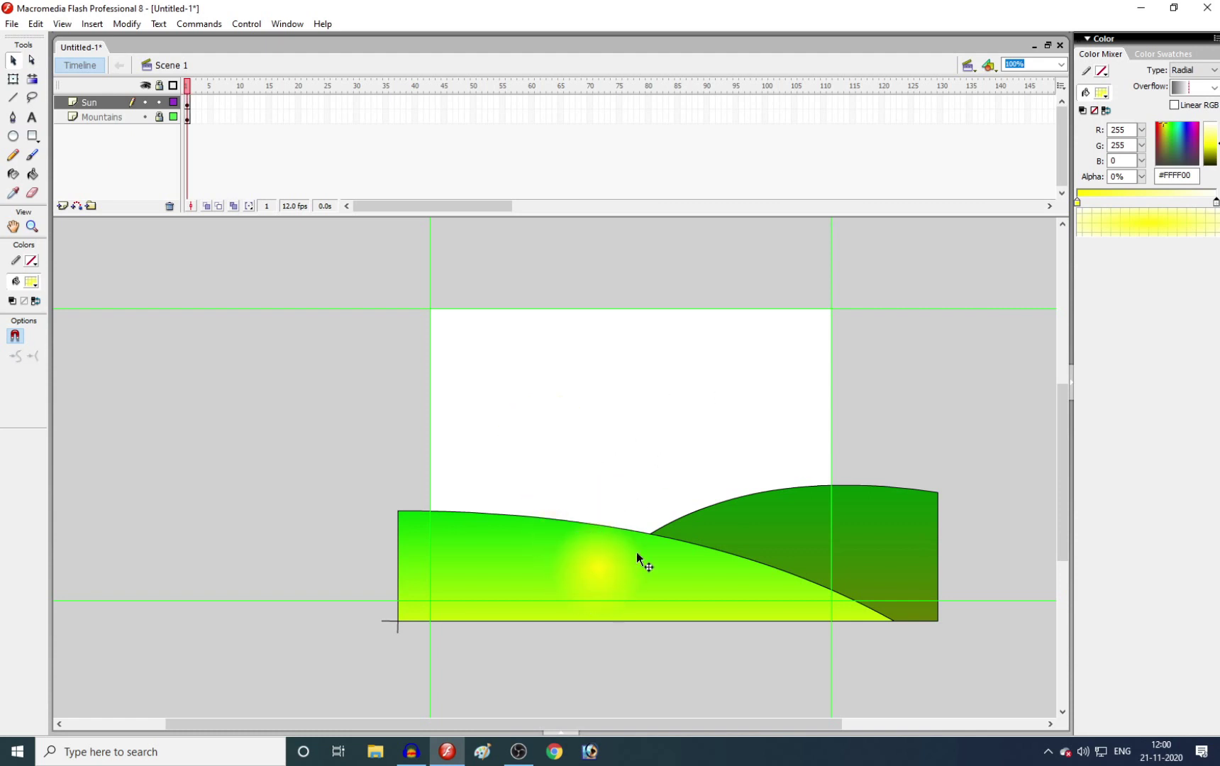
left_click(631, 552)
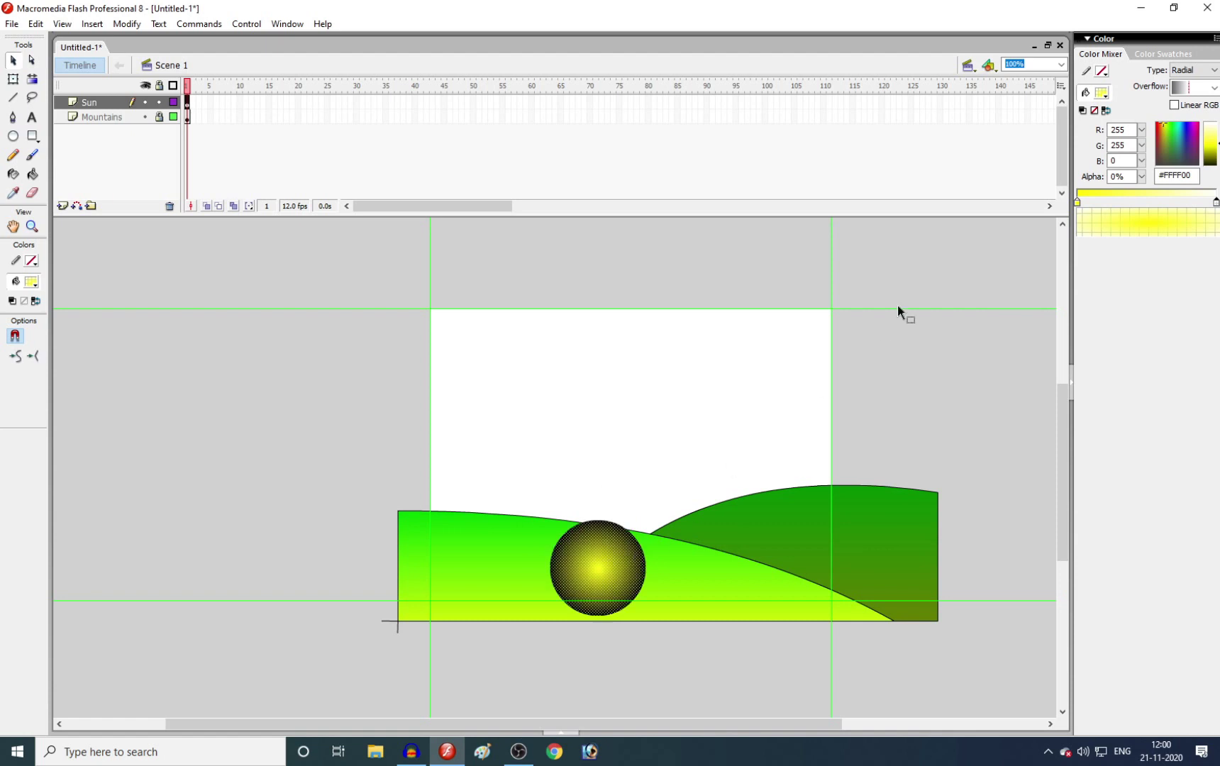
left_click(1077, 203)
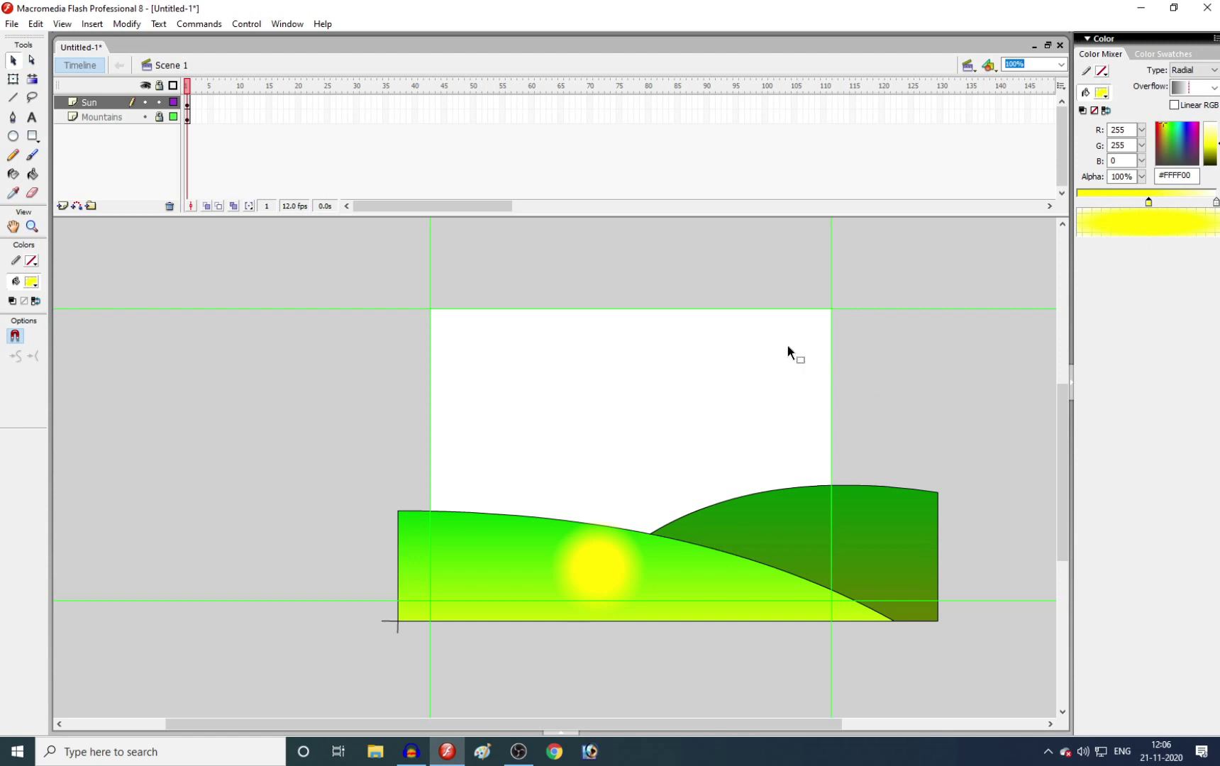
Move the sun to the dip where the two hills meet and deselect it.
left_click_drag(571, 567, 507, 539)
left_click(565, 465)
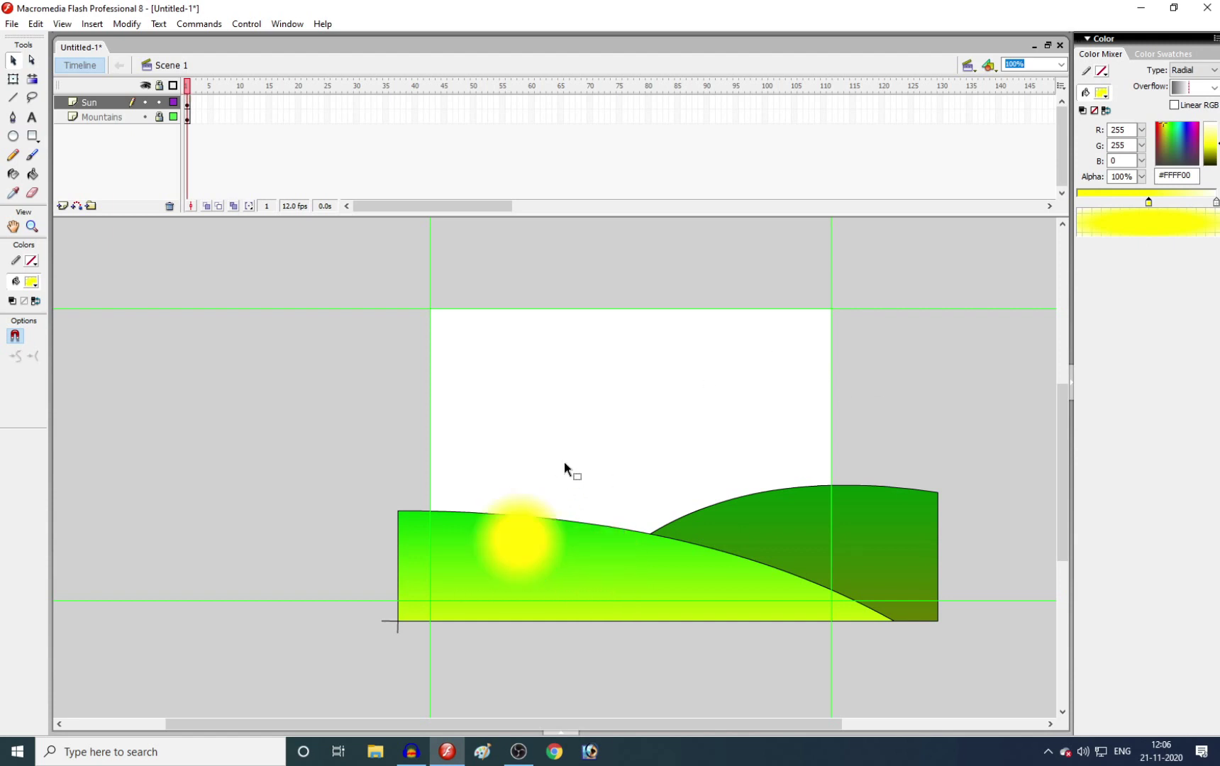
left_click(516, 533)
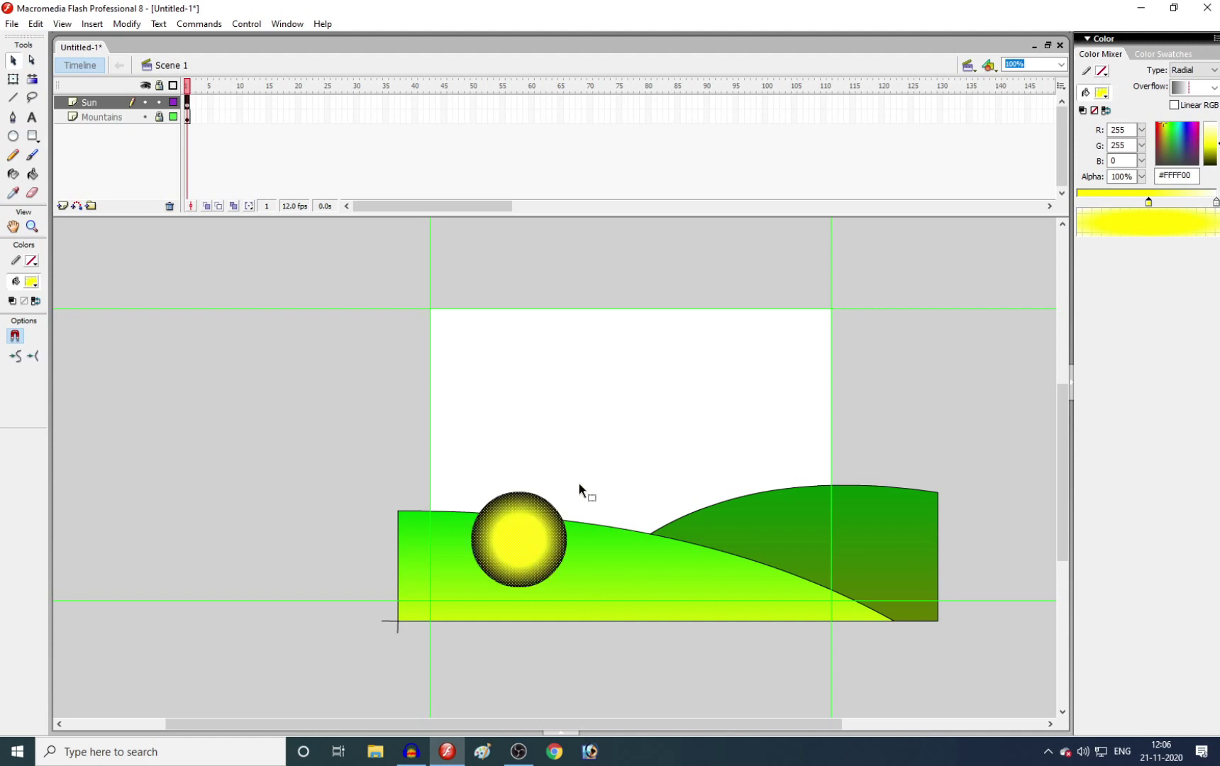
left_click(629, 454)
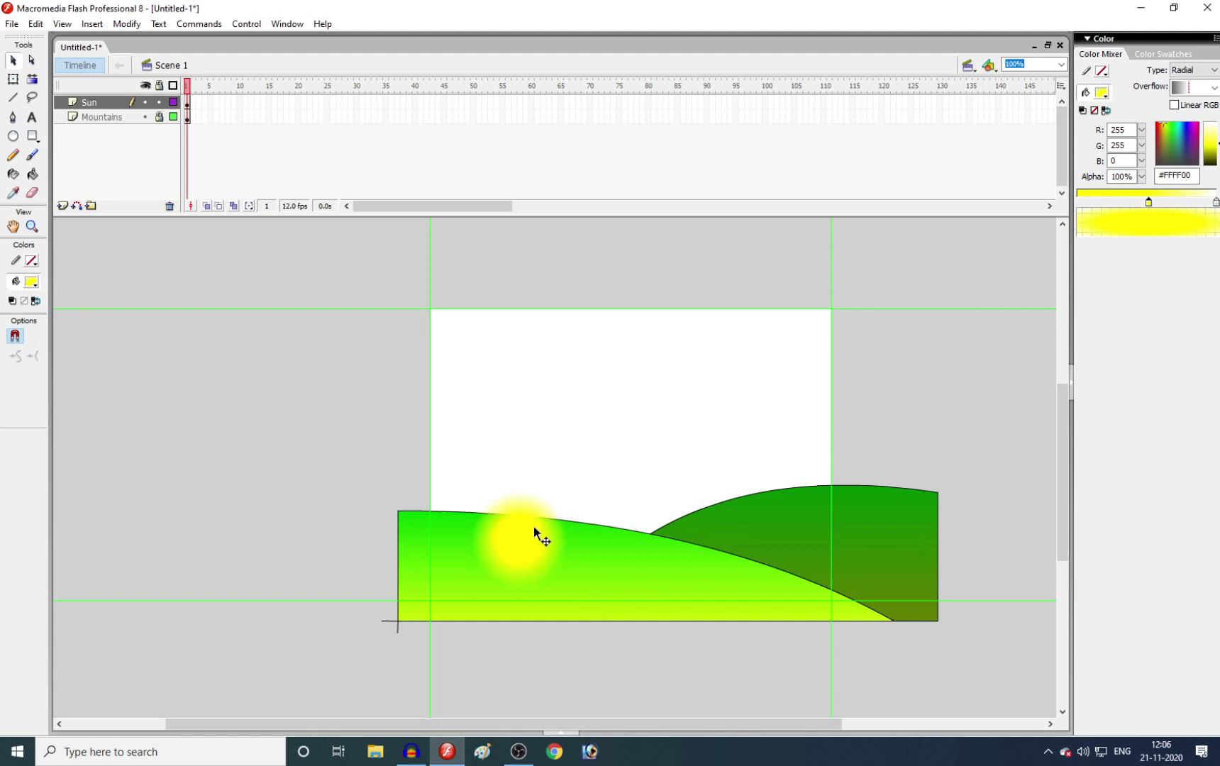
left_click_drag(530, 530, 661, 526)
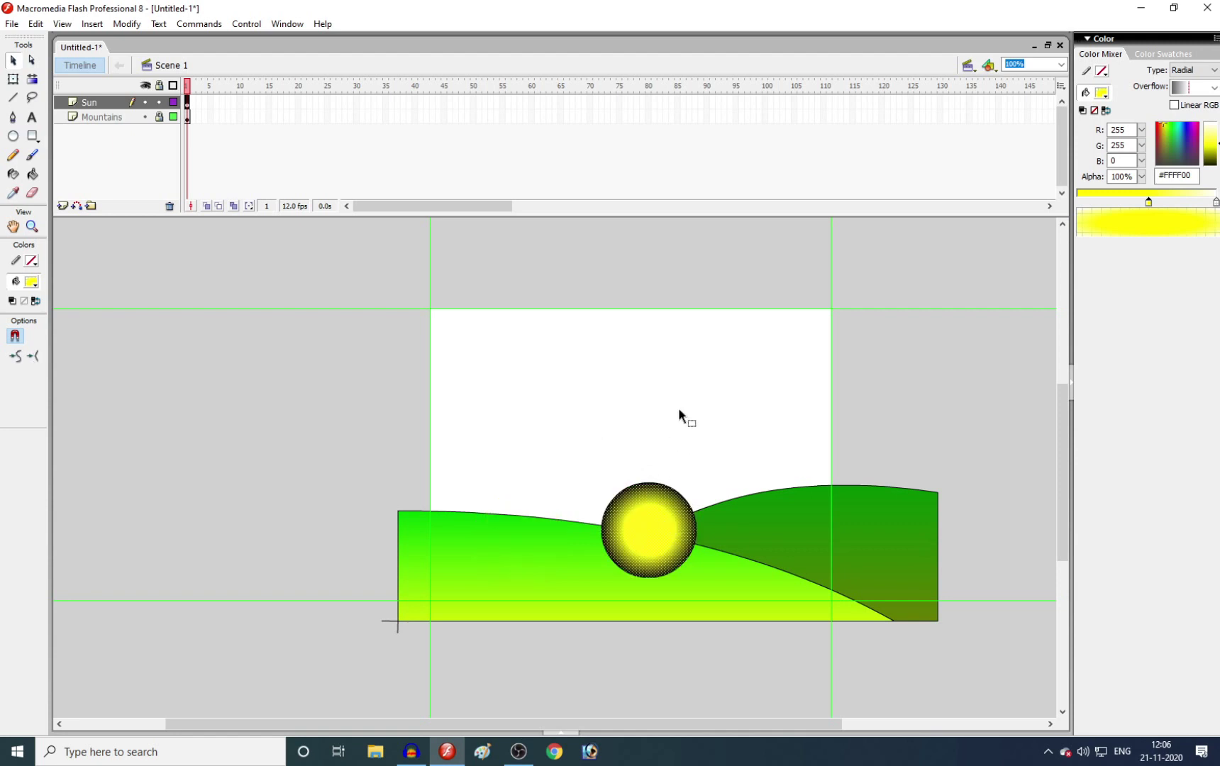
left_click(678, 415)
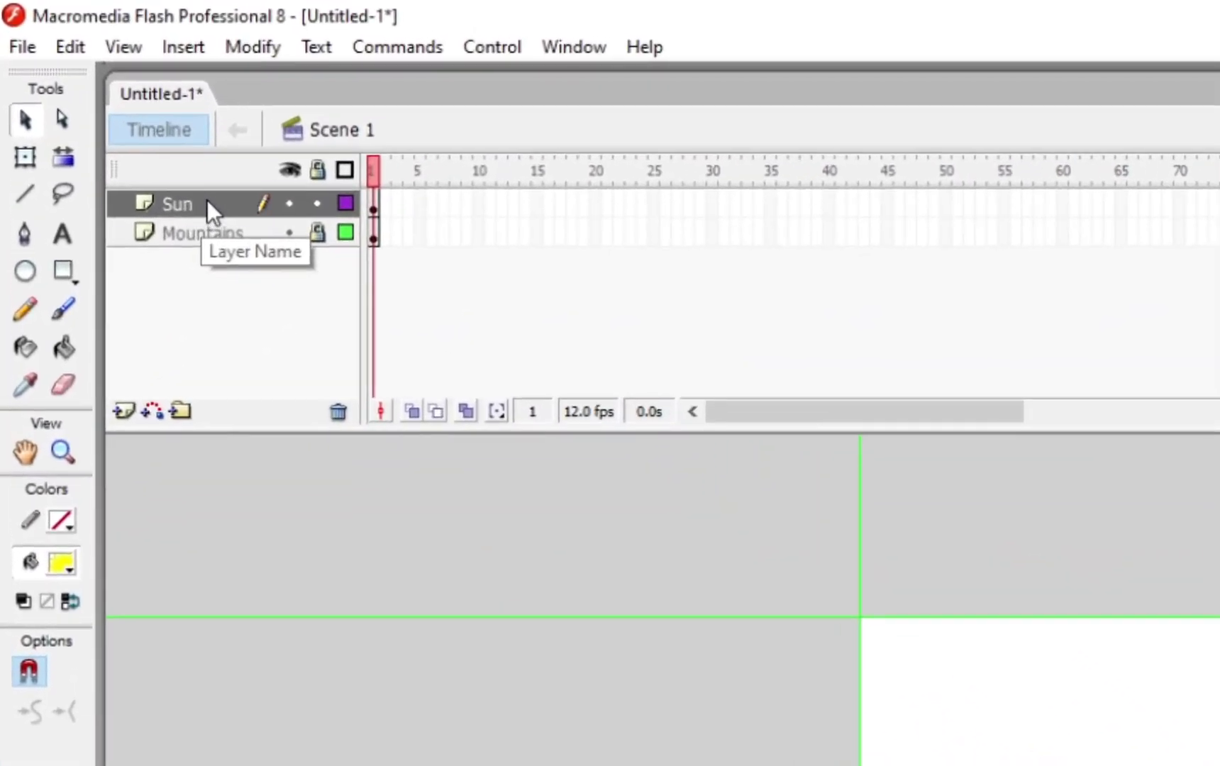
Reorder the layers so that the Sun layer sits below the Mountains layer.
left_click_drag(207, 200, 196, 245)
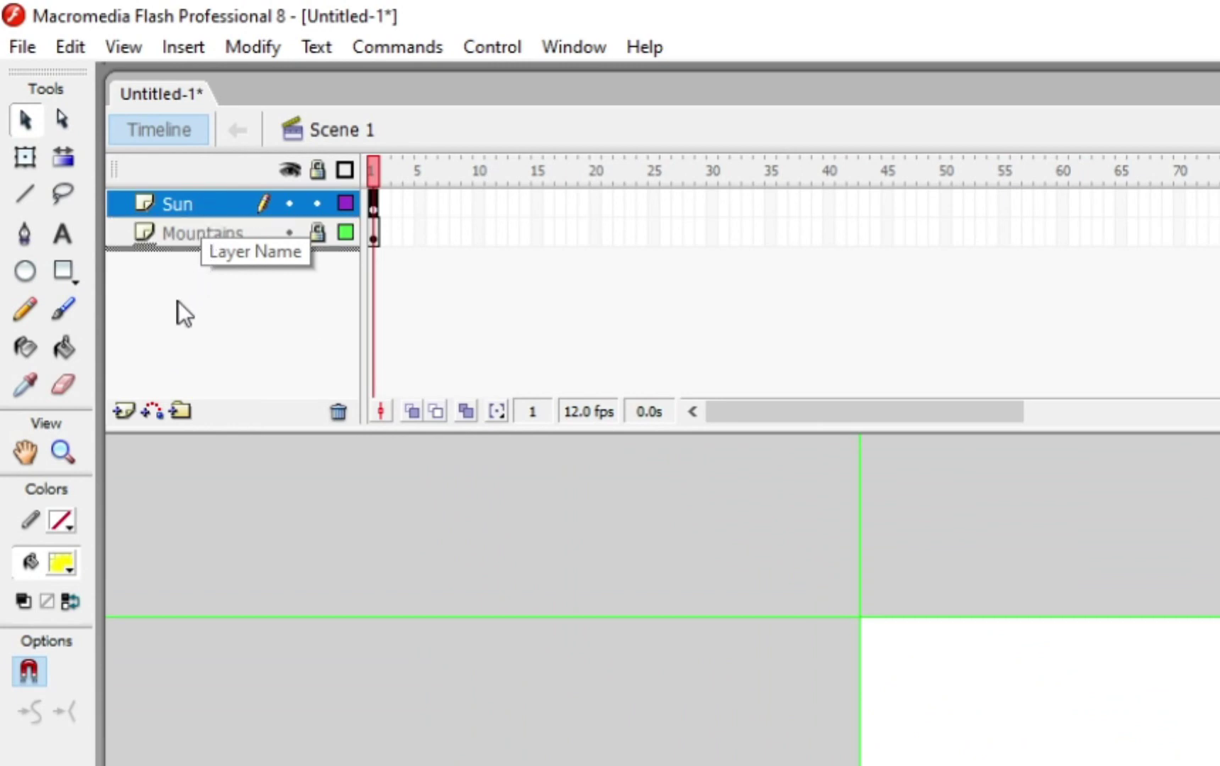
left_click_drag(162, 336, 162, 336)
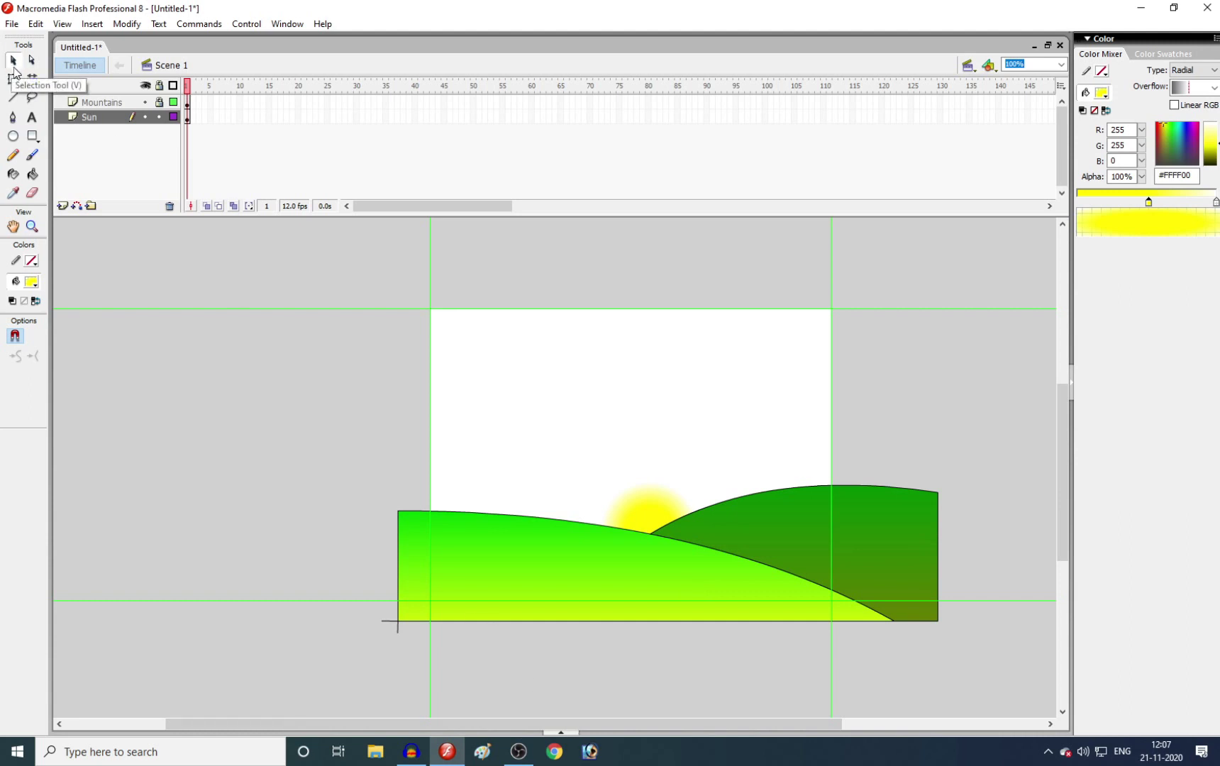
Change the document's background colour to cyan in its properties, with the side and bottom panels collapsed.
left_click(1072, 384)
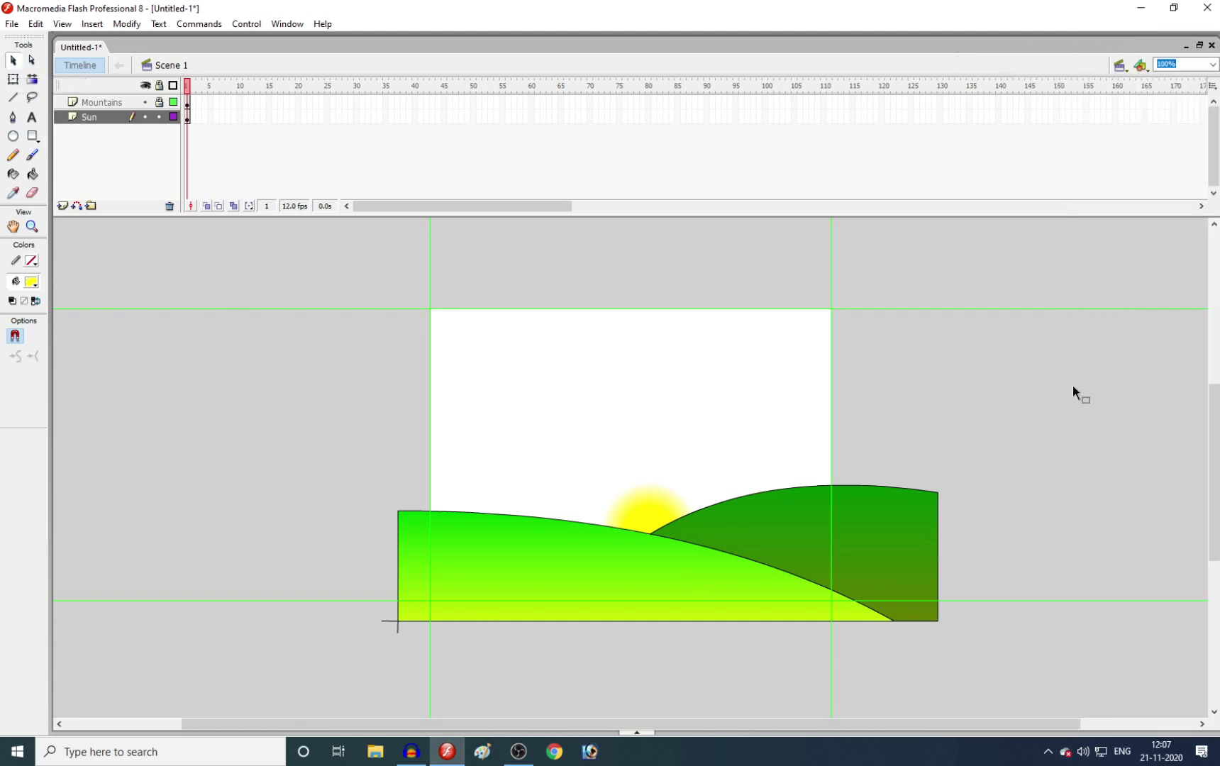
left_click(636, 732)
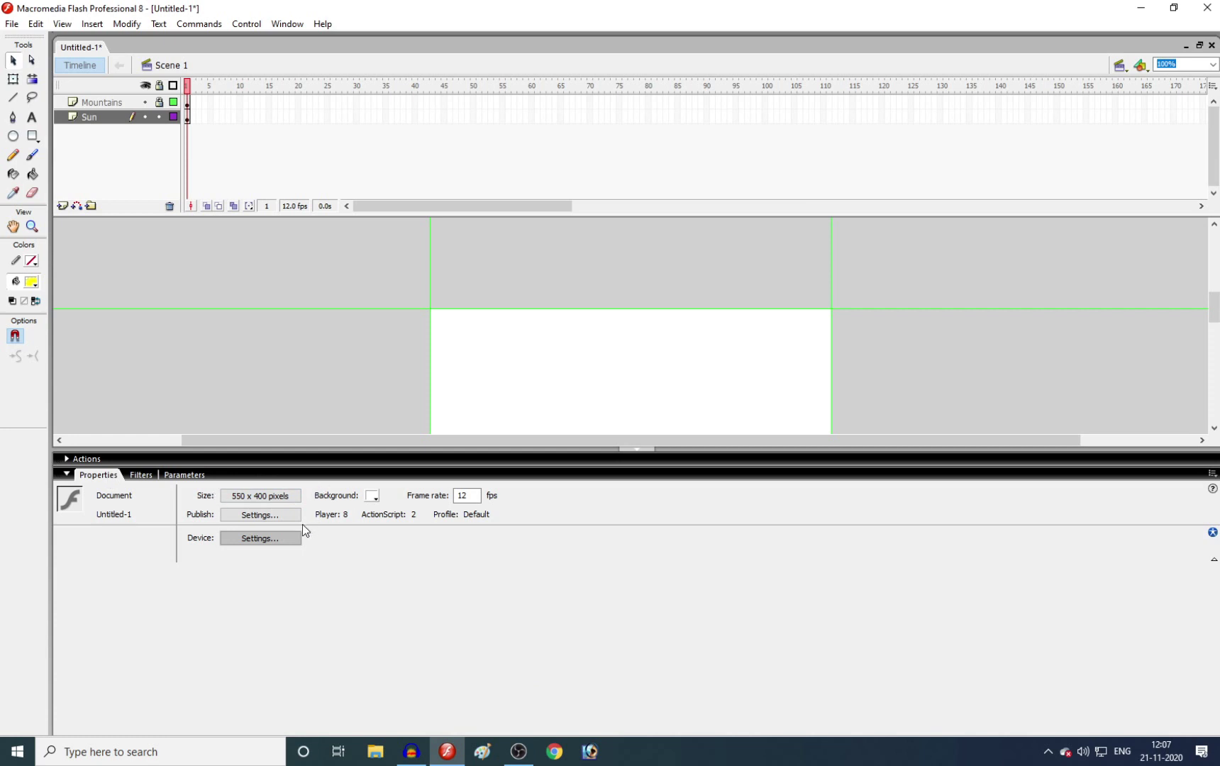
left_click(374, 496)
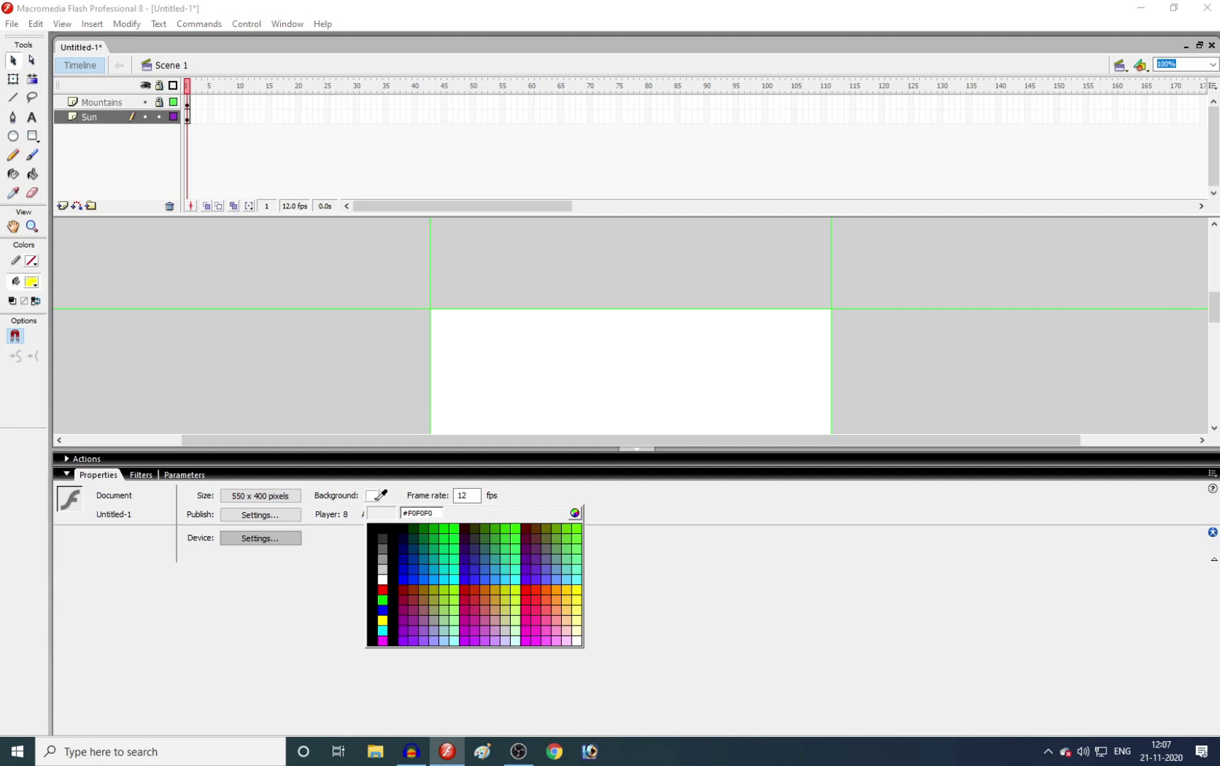
left_click(456, 579)
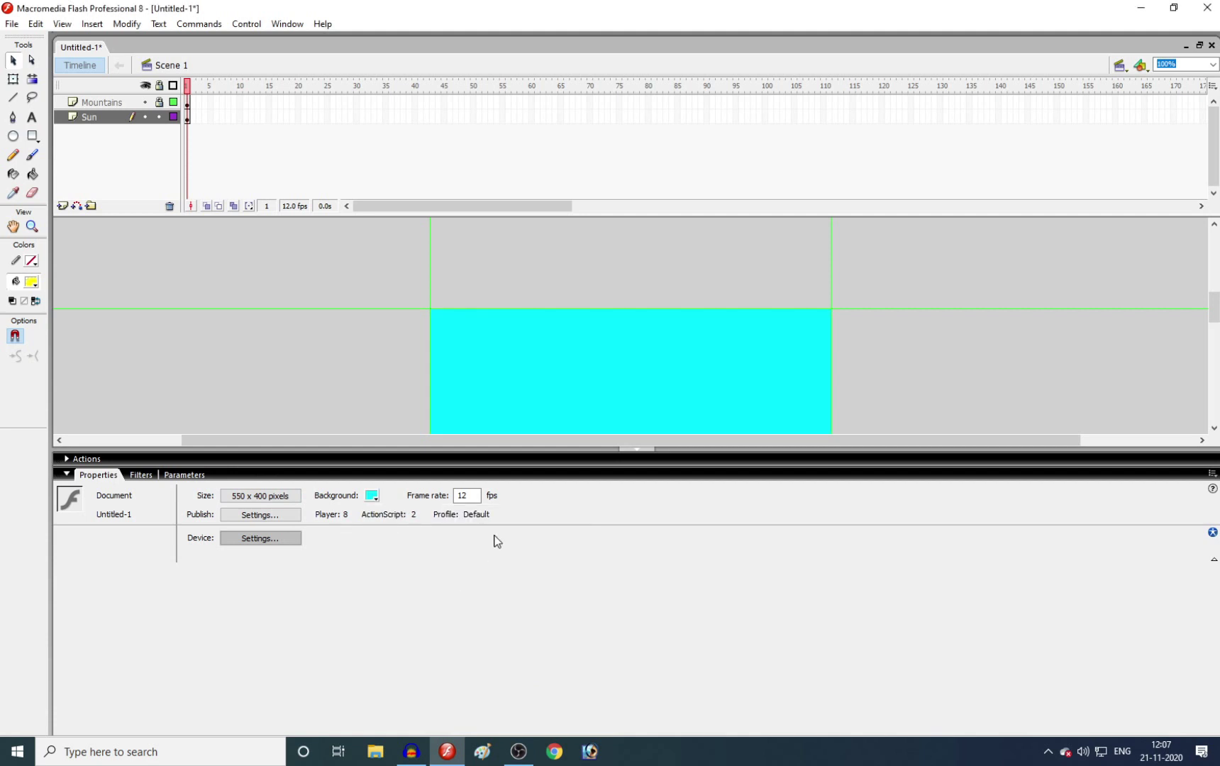
left_click(637, 449)
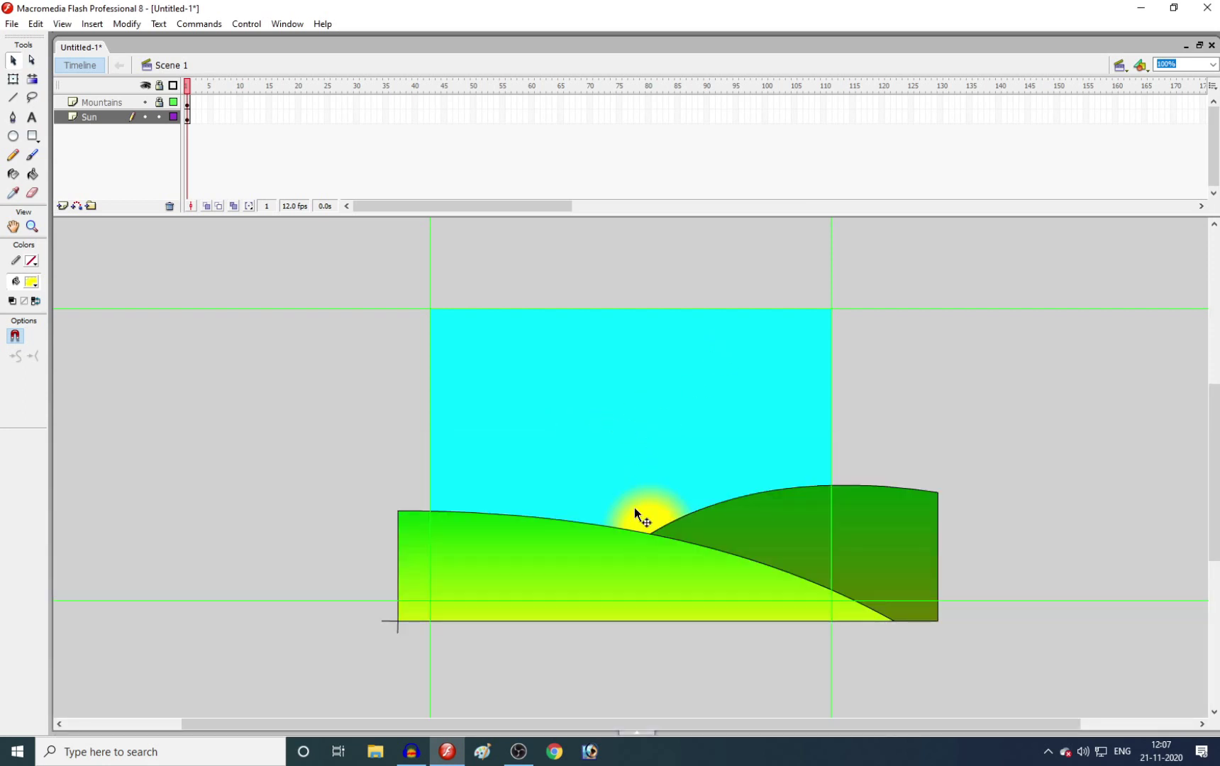
Move the sun down behind the front hill, below the hill's upper edge, and deselect it.
left_click_drag(626, 485, 636, 378)
left_click(750, 390)
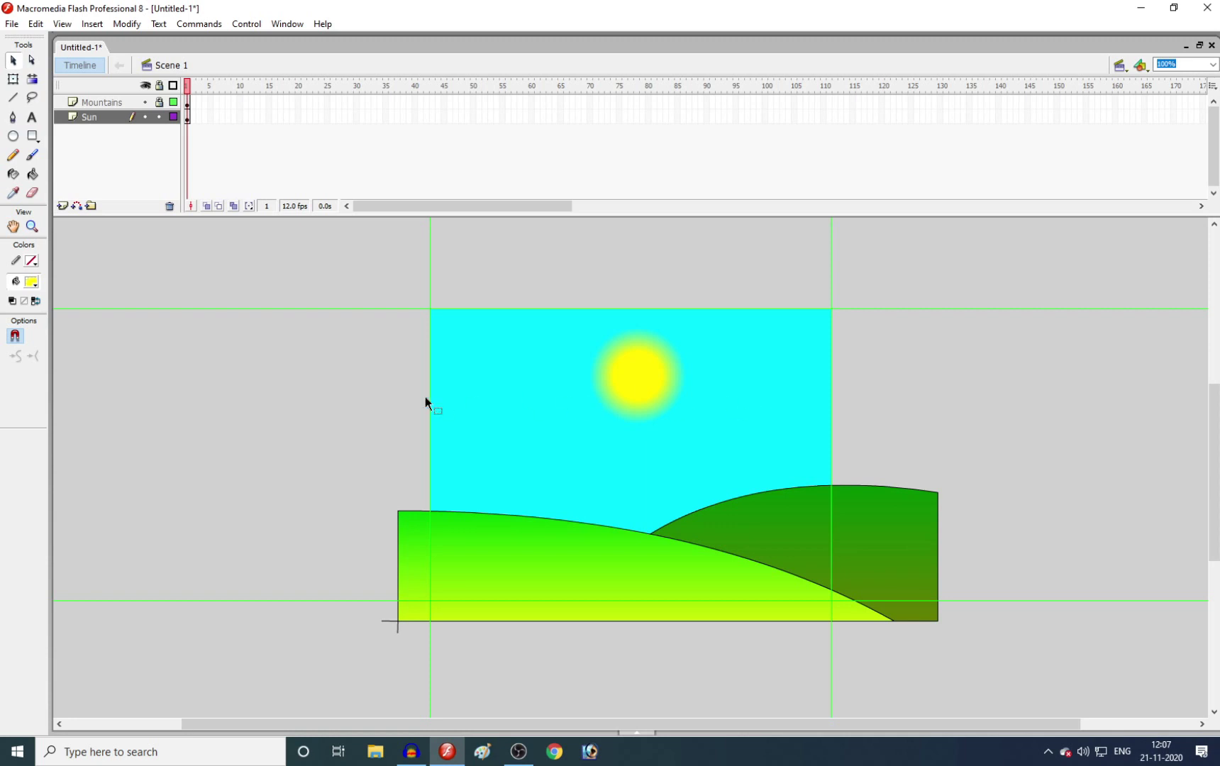
left_click(187, 118)
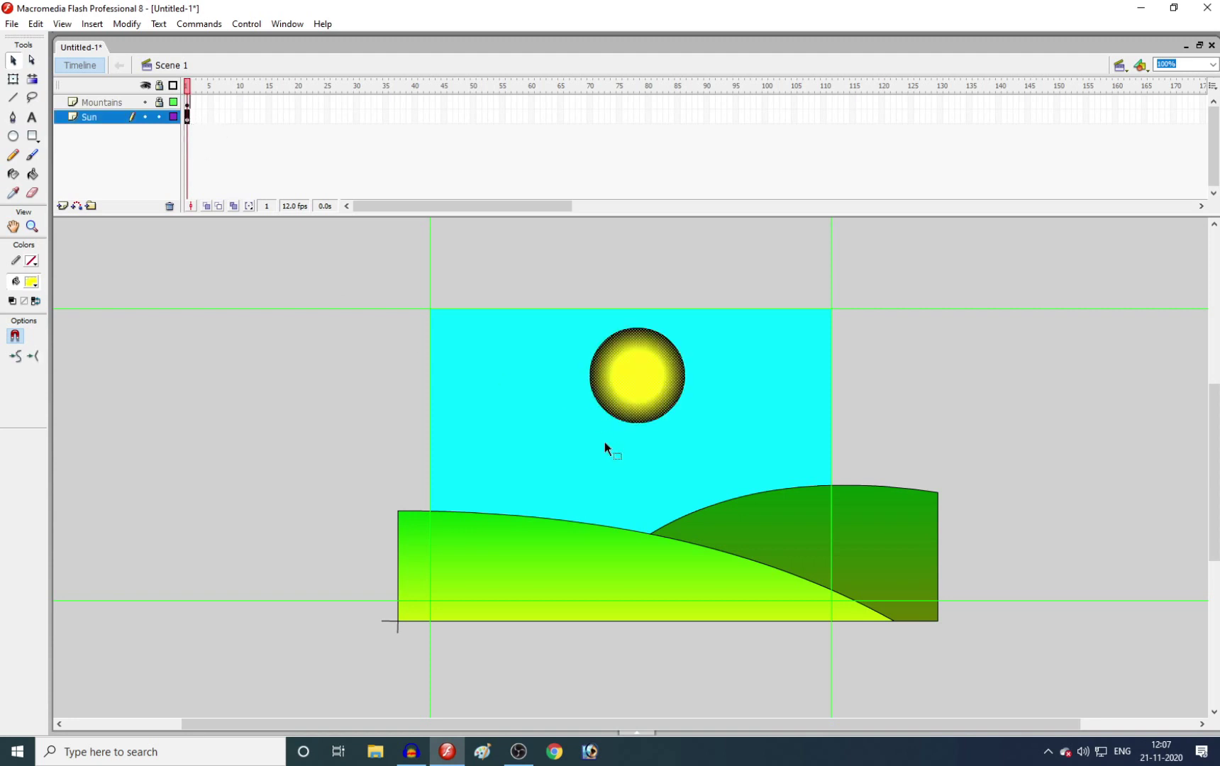
left_click_drag(637, 380, 642, 591)
left_click(673, 674)
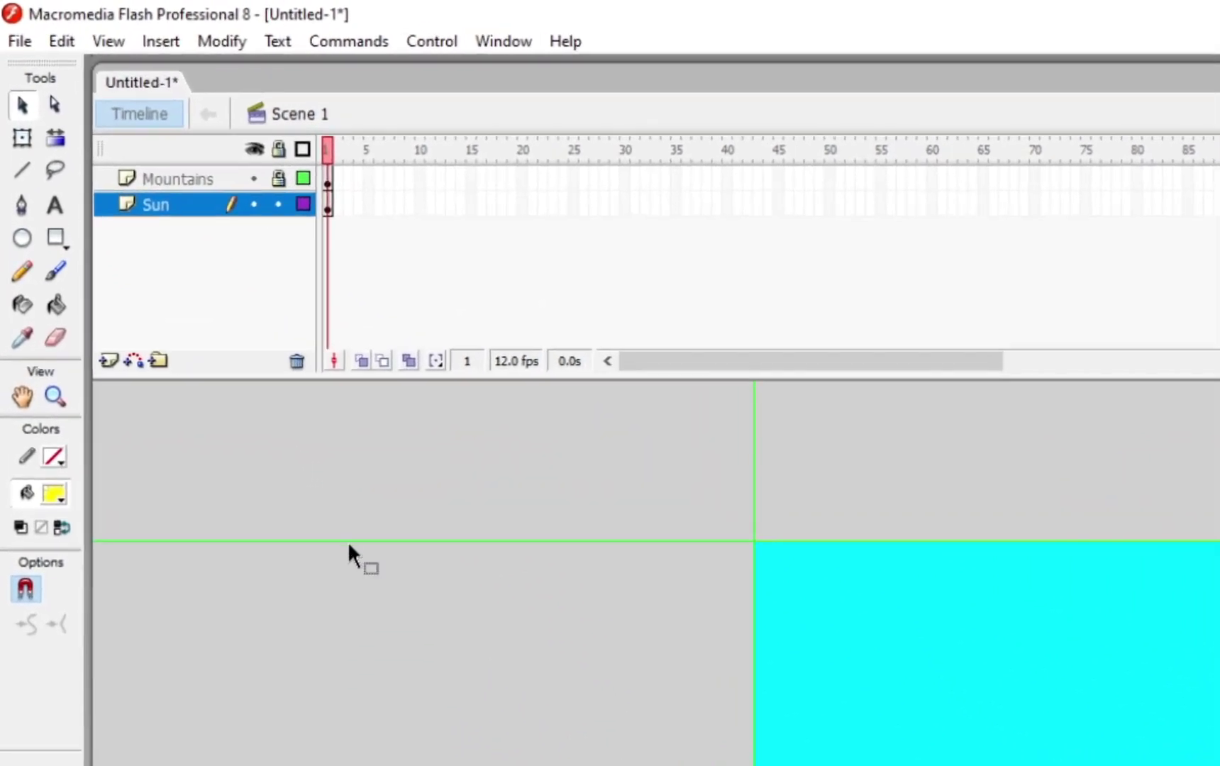
Insert frames to extend both the Mountains and Sun layers to frame 9.
key("period")
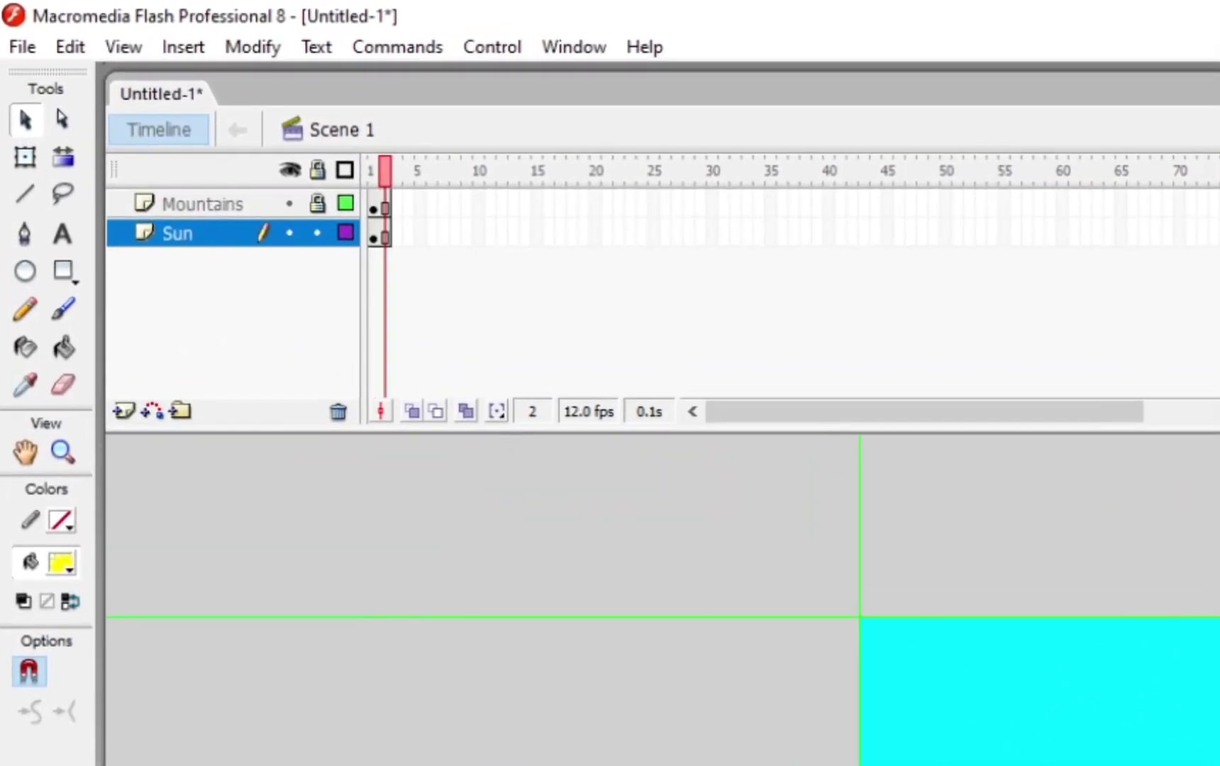
key("F5")
key("F5")
key("F5")
key("F5")
key("F5")
key("F5")
key("F5")
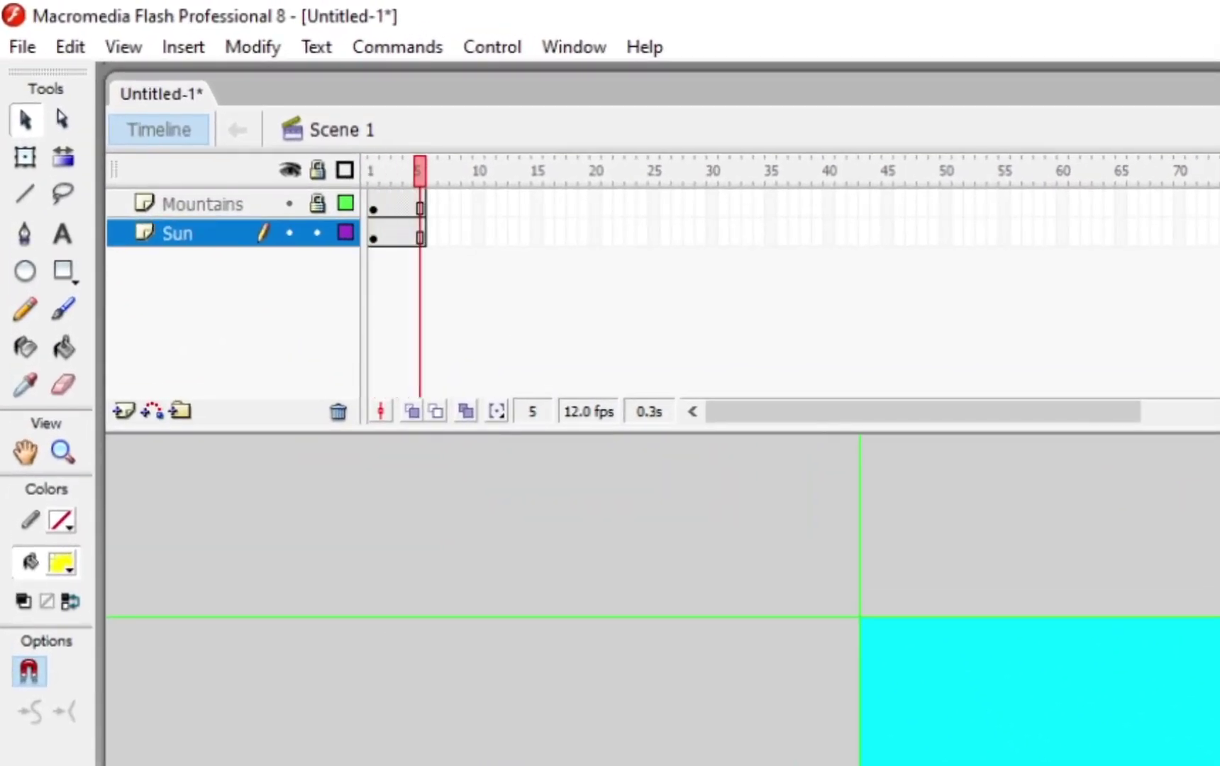
left_click_drag(393, 228, 465, 239)
left_click(394, 634)
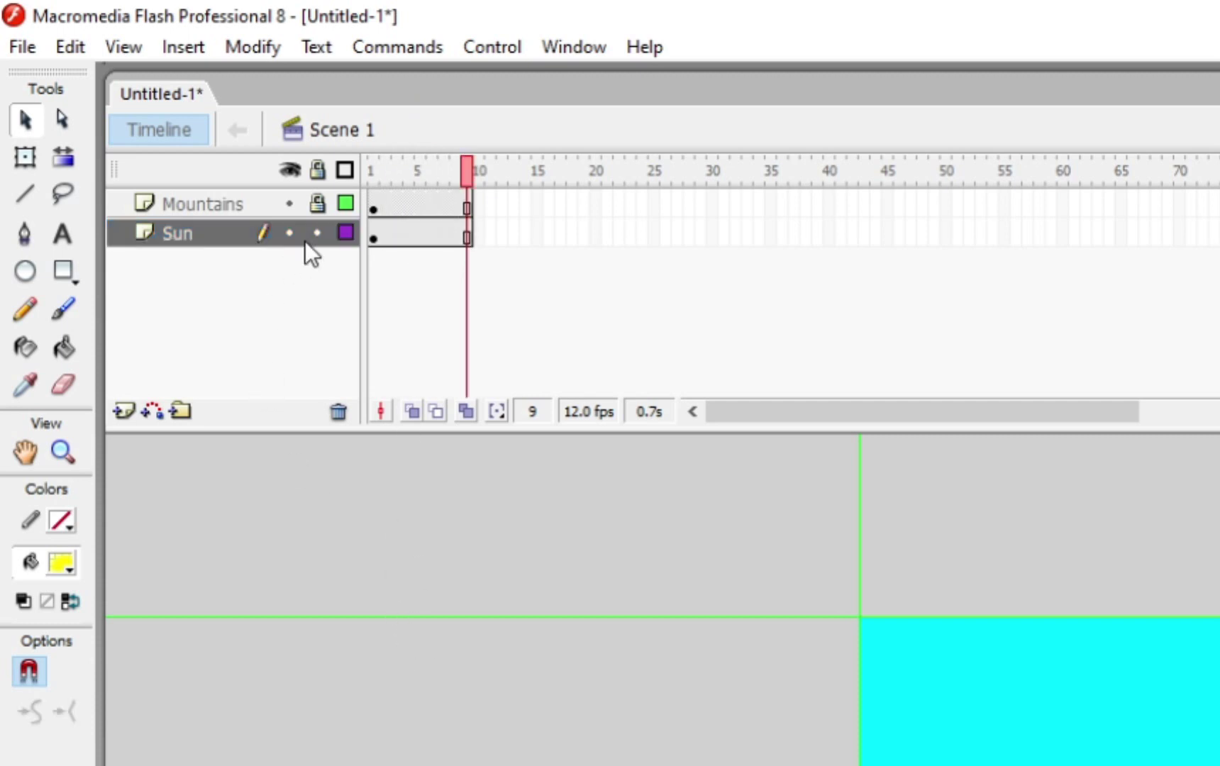
Insert keyframes on frames 2 to 9 of the Sun layer and go back to frame 1.
left_click_drag(476, 166, 374, 229)
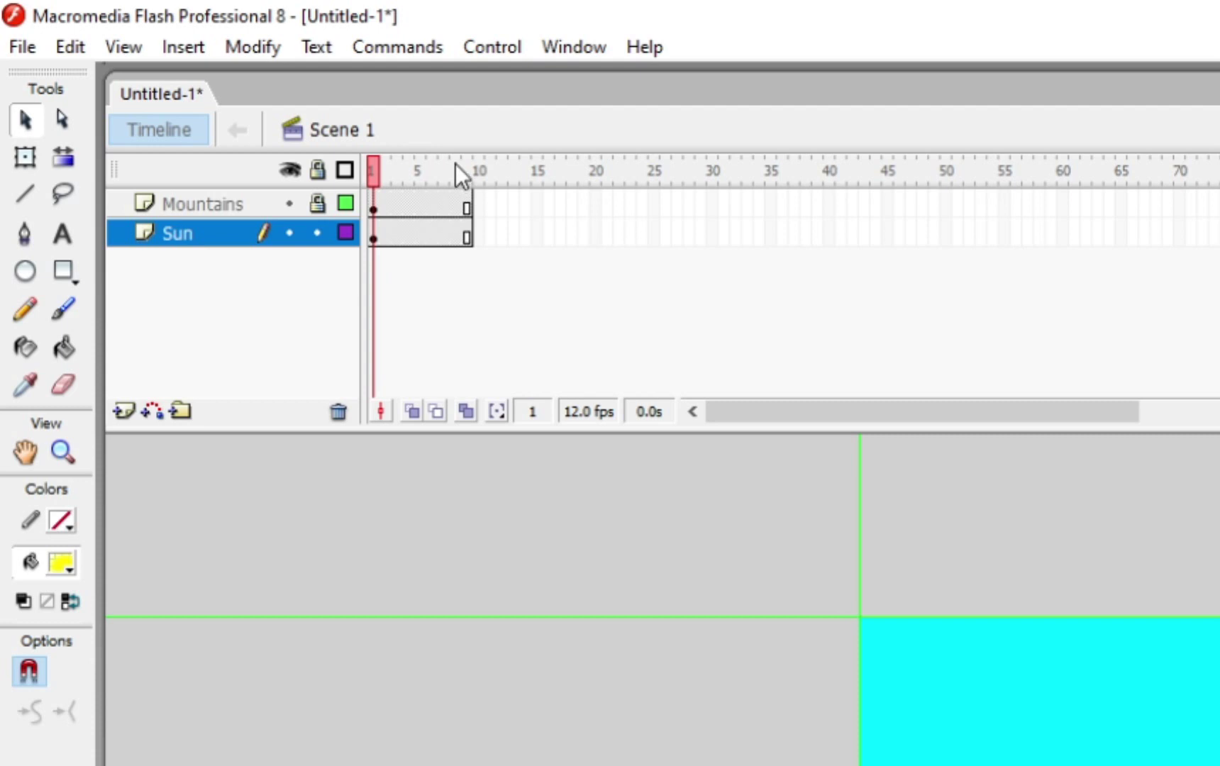
left_click_drag(374, 243, 476, 225)
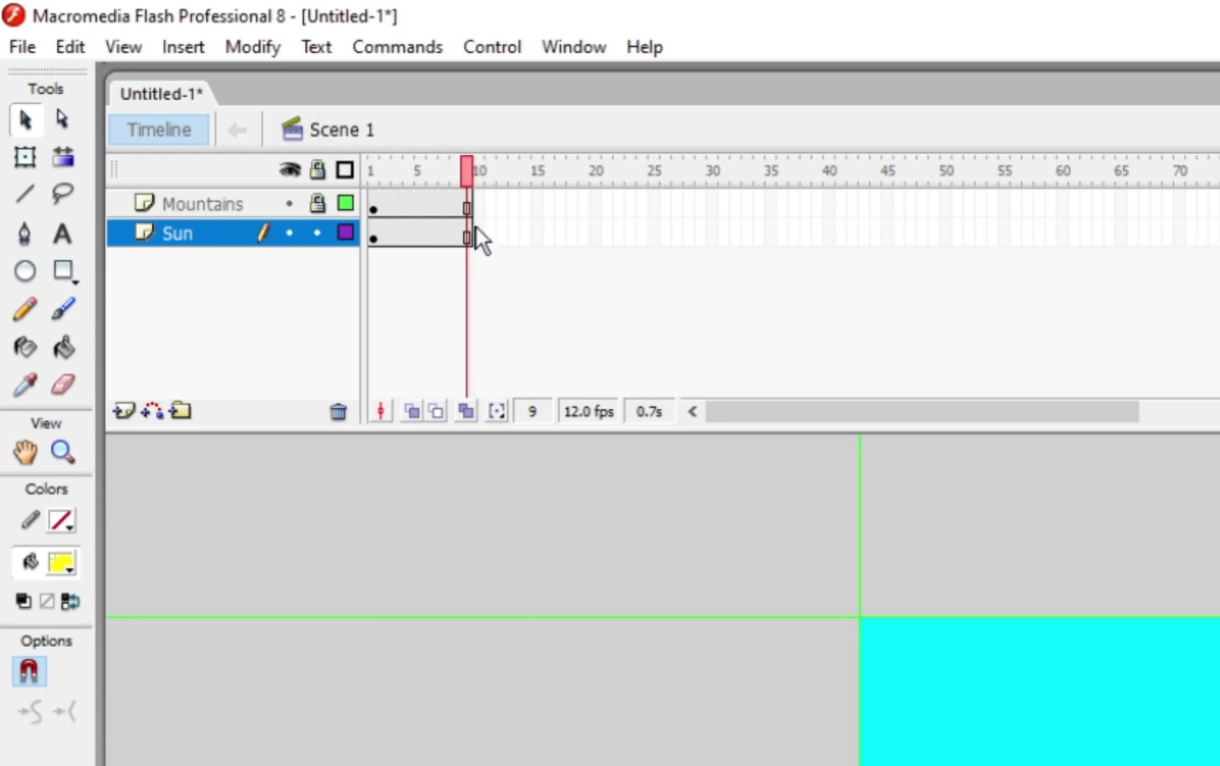
left_click_drag(464, 170, 372, 224)
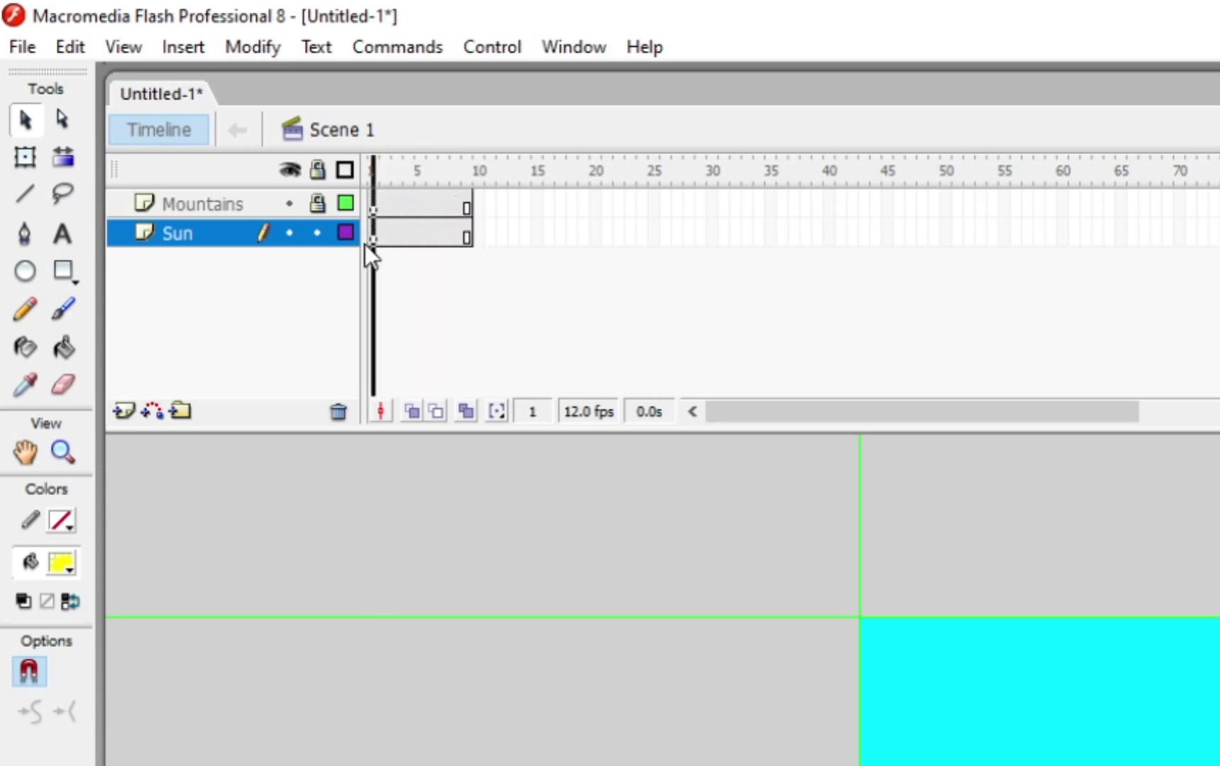
key("F6")
key("F6")
key("F6")
key("F6")
key("F6")
key("F6")
key("F6")
key("F6")
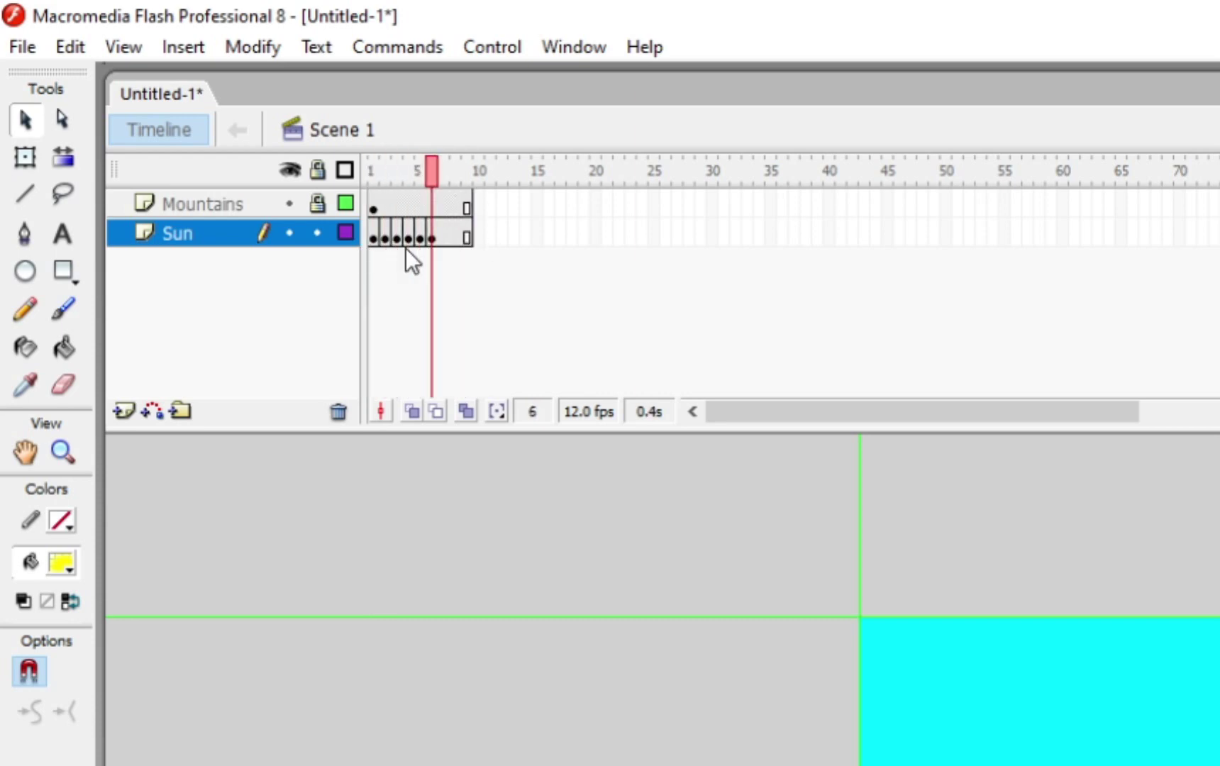
left_click_drag(465, 180, 398, 189)
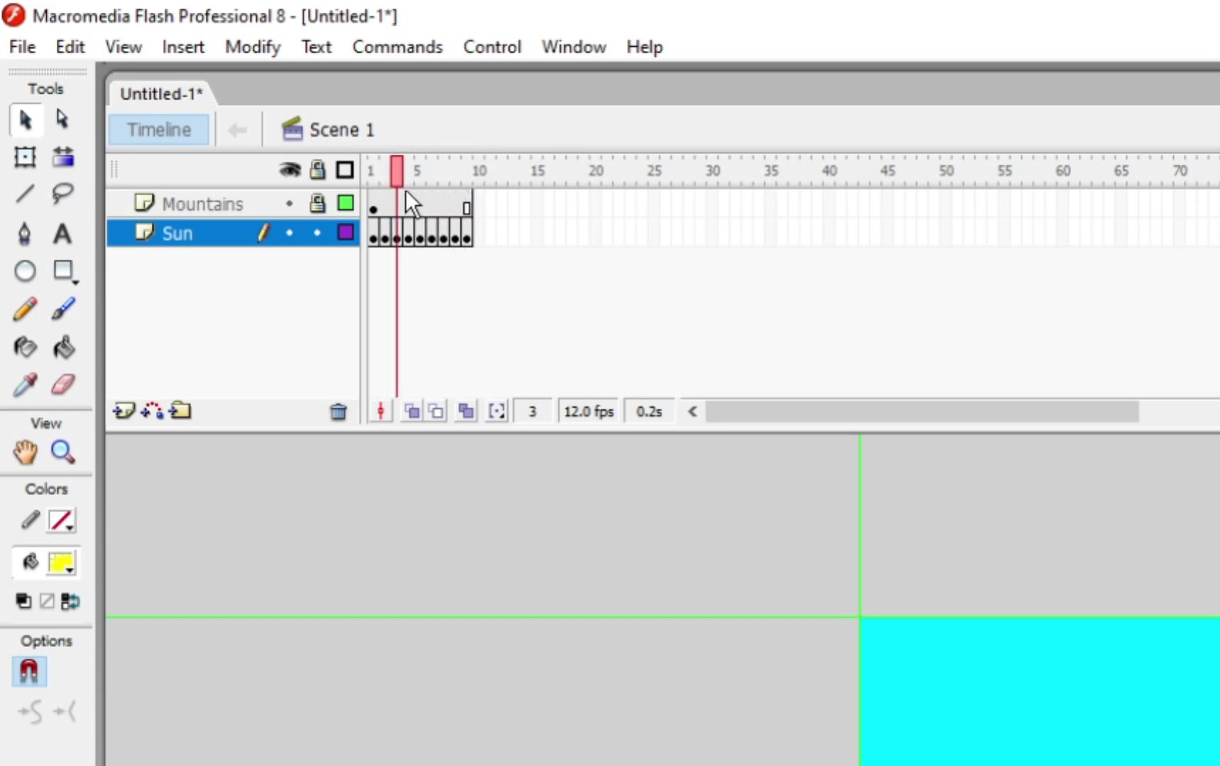
left_click_drag(413, 155, 374, 229)
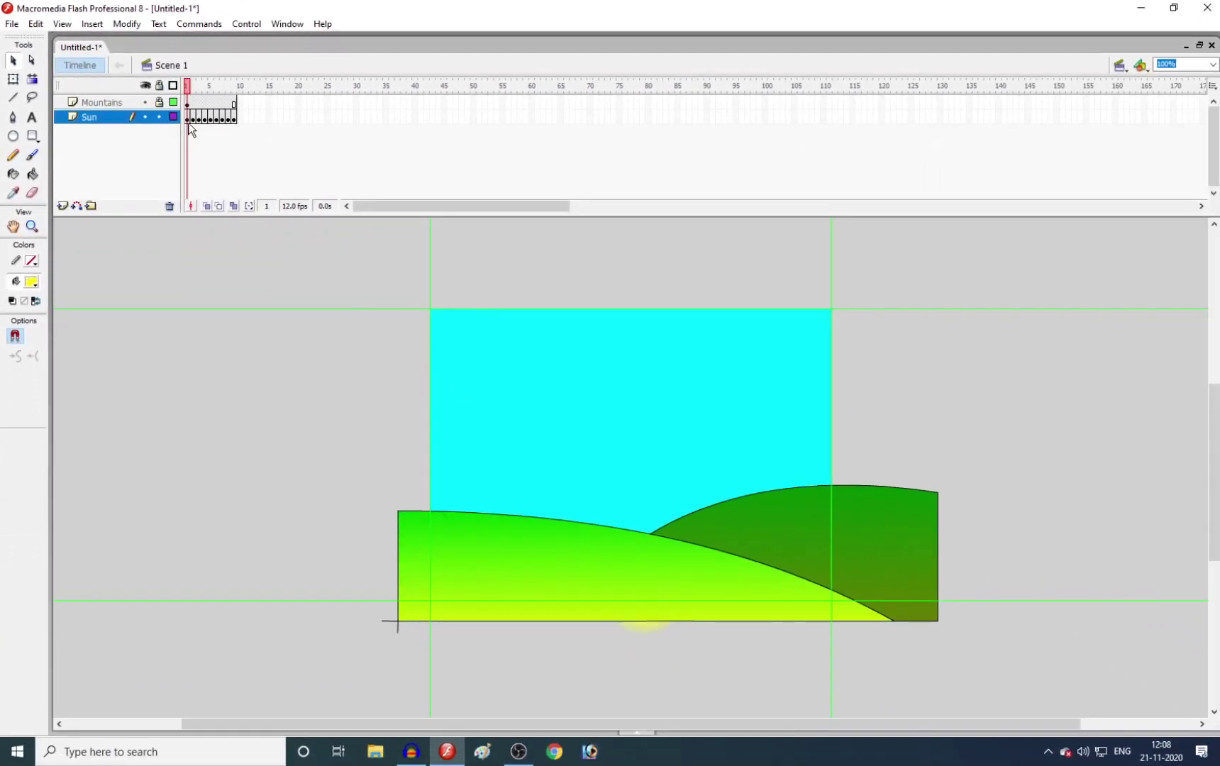
Try placing the Sun layer above the Mountains layer, and undo the reordering.
left_click(108, 116)
left_click_drag(107, 109, 107, 96)
left_click(177, 265)
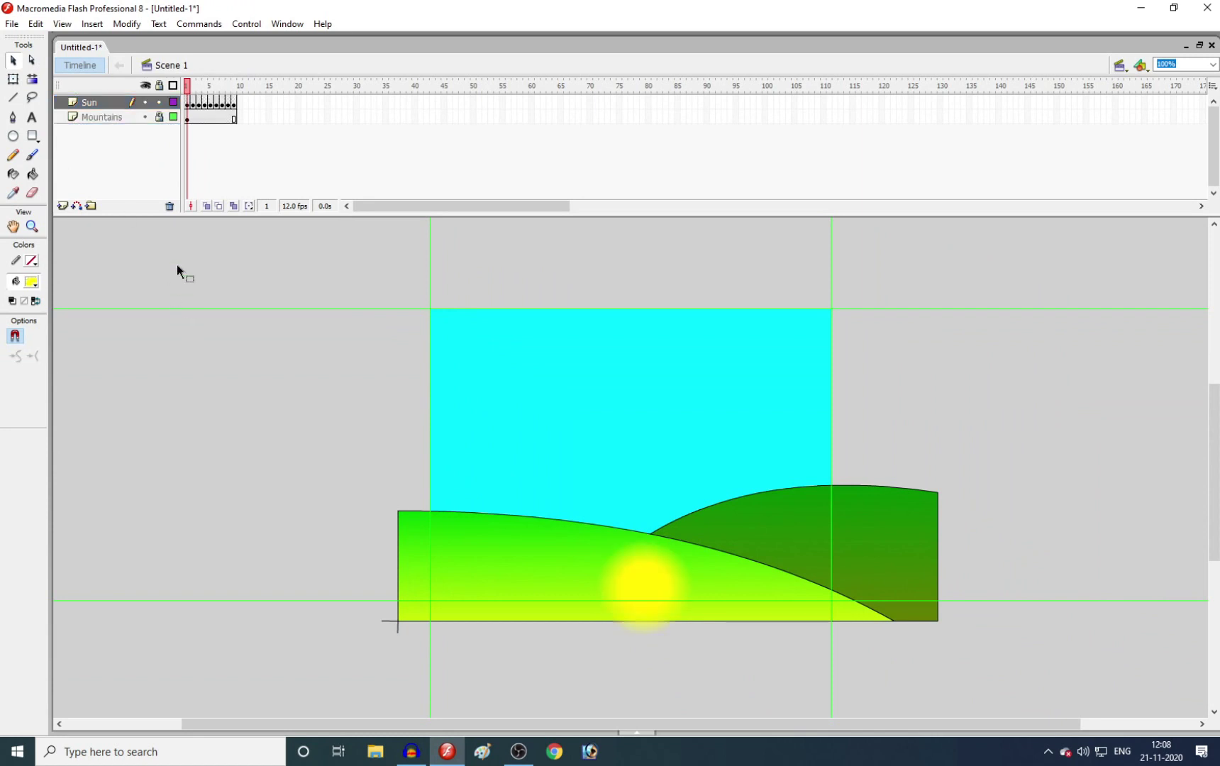
left_click(117, 103)
key("ctrl+z")
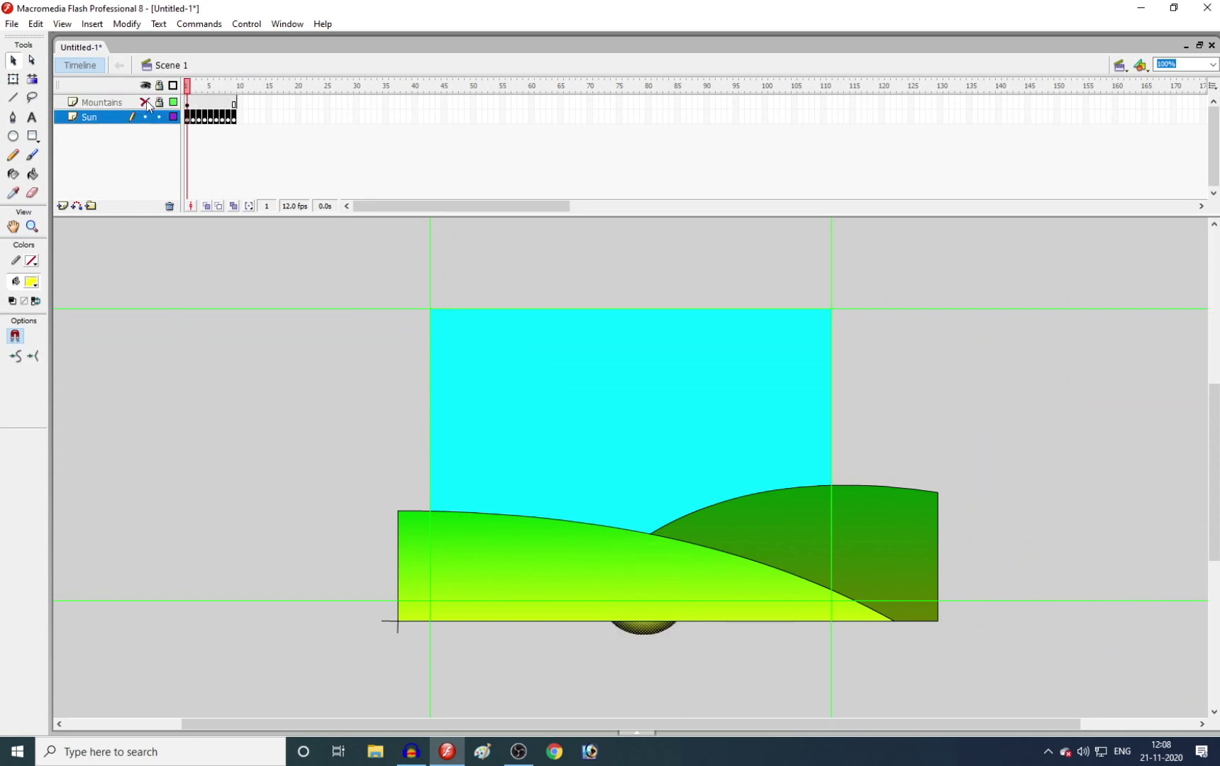
Hide the Mountains layer and preview the sun across frames 1 to 9.
left_click(171, 284)
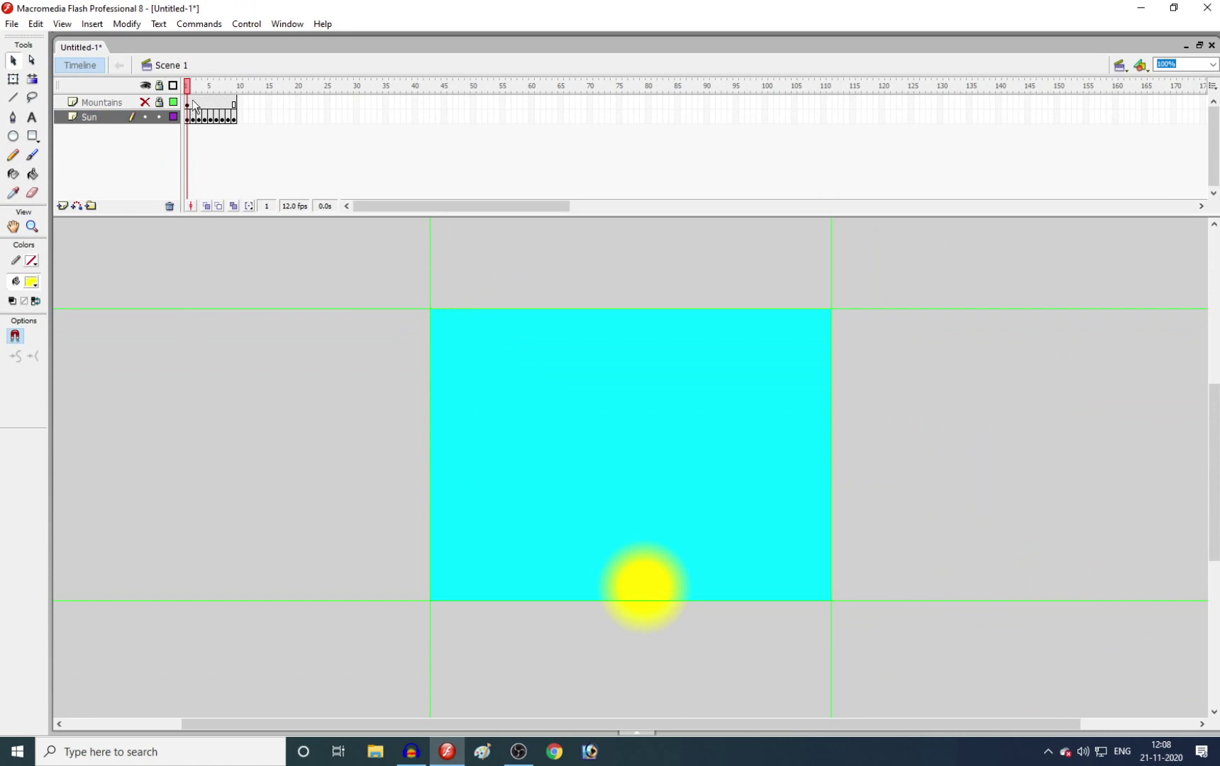
left_click_drag(191, 90, 234, 107)
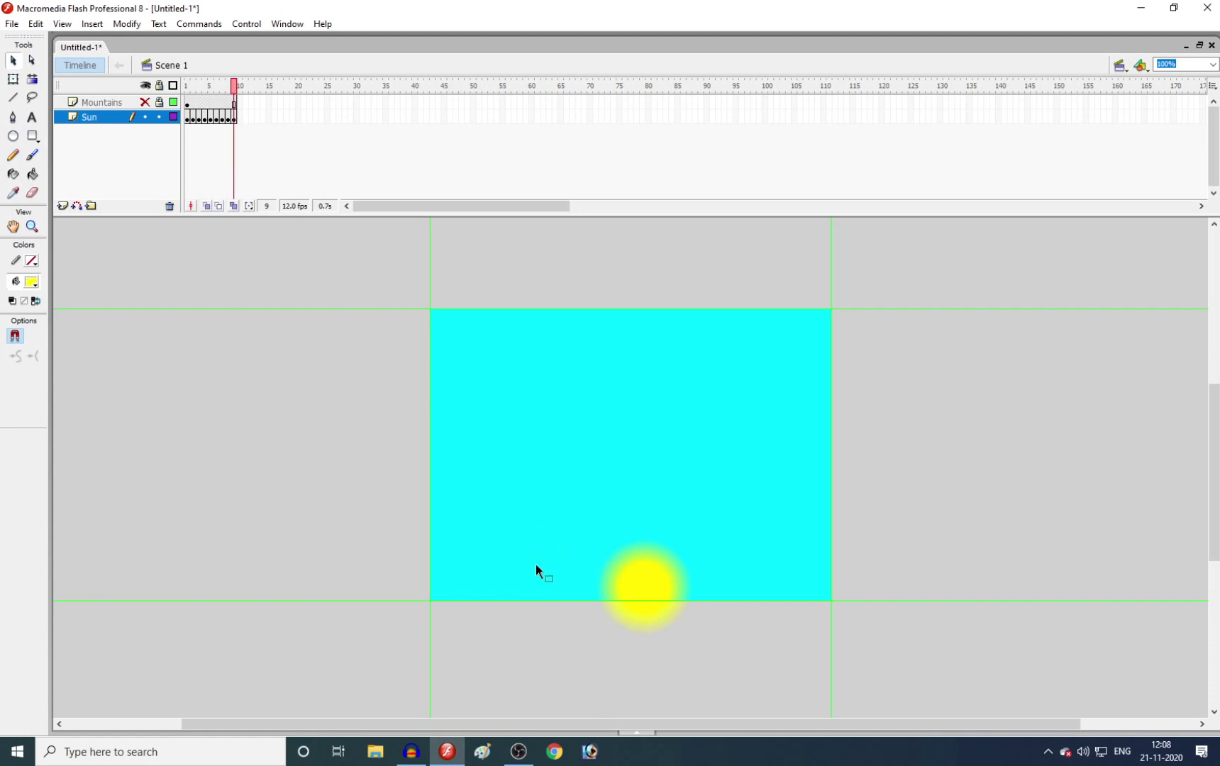
left_click_drag(234, 90, 187, 90)
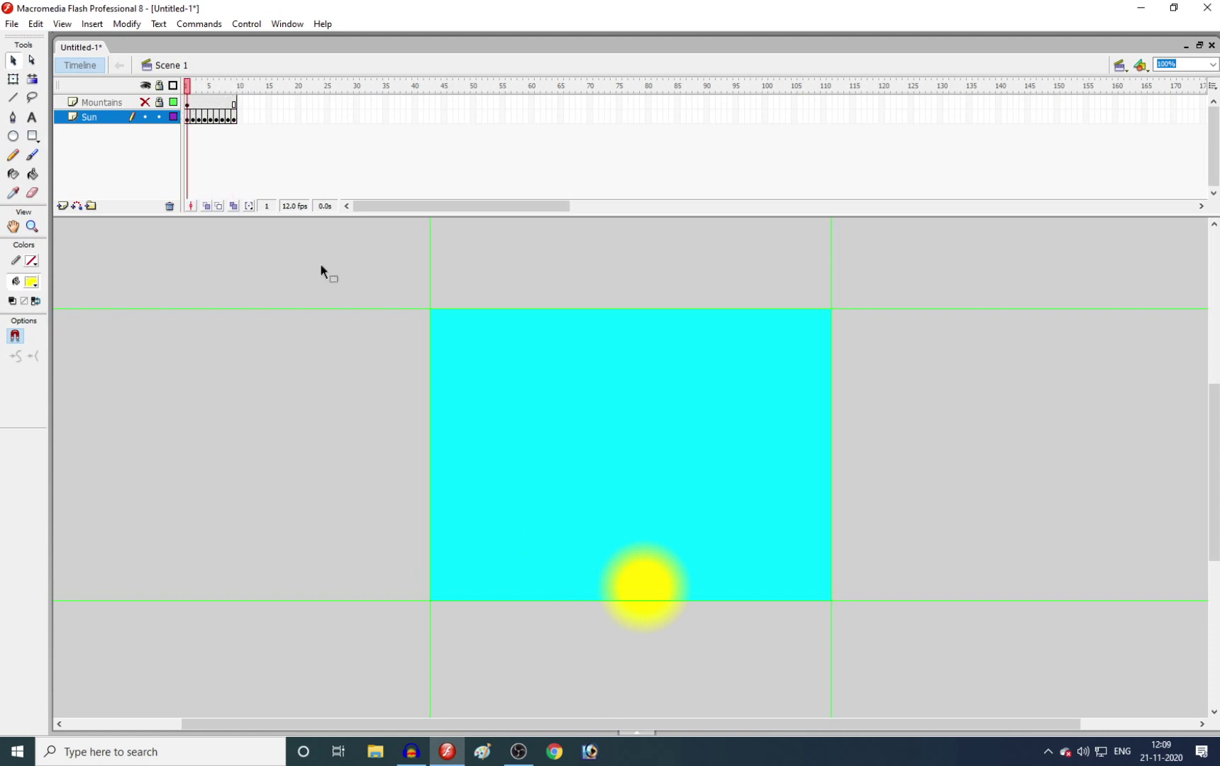
Move the sun to the left on frame 1 of the Sun layer and compare it with the following frames.
left_click(631, 576)
key("shift+Left")
key("shift+Left")
key("shift+Left")
key("shift+Left")
key("shift+Left")
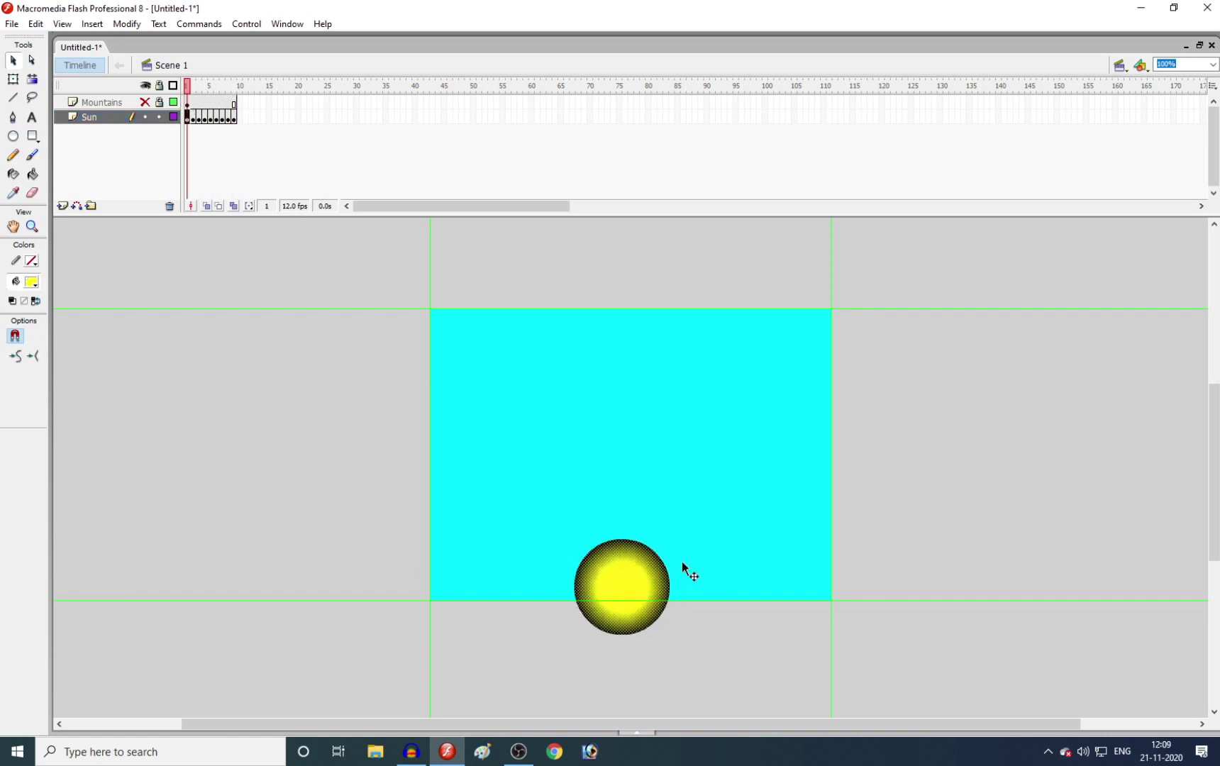
left_click(669, 552)
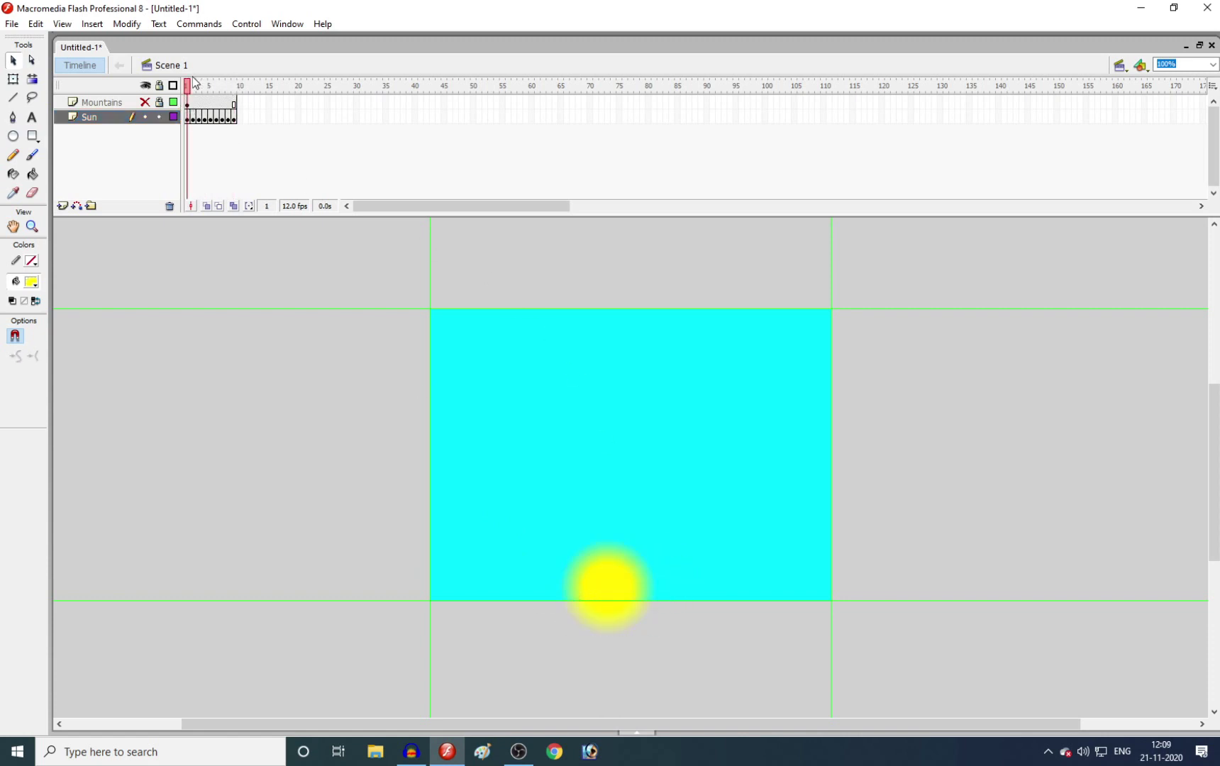
left_click(201, 86)
key("Return")
left_click(186, 86)
key("ctrl+a")
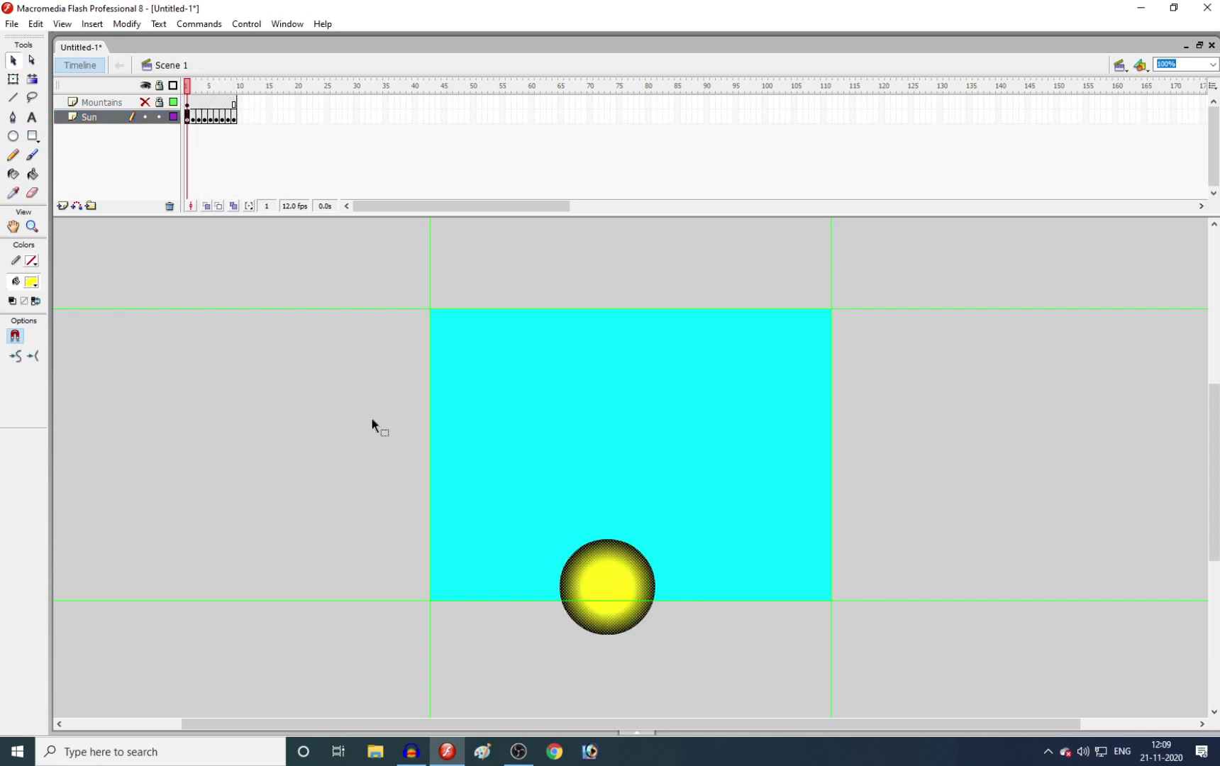
Undo the sun's shift, the hiding of the Mountains layer and the keyframes added to the Sun layer.
left_click(207, 504)
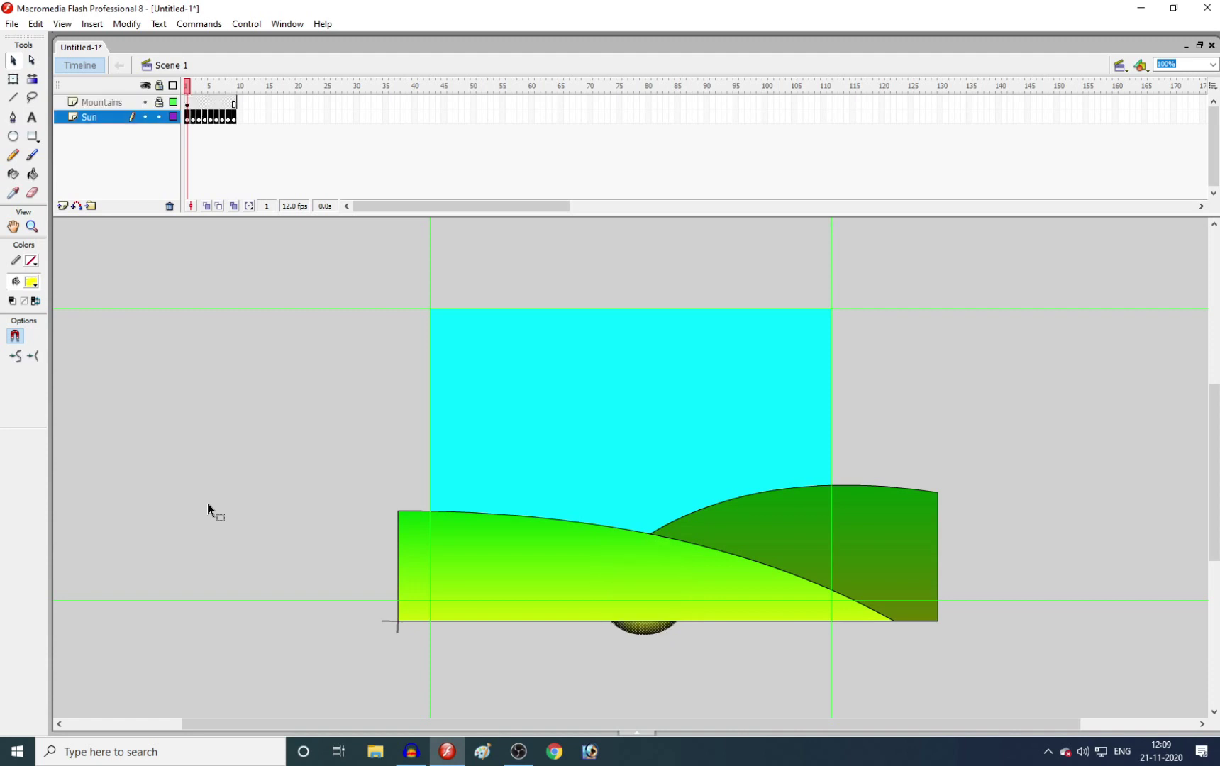
key("Return")
key("comma")
key("comma")
key("comma")
key("comma")
key("comma")
key("comma")
key("comma")
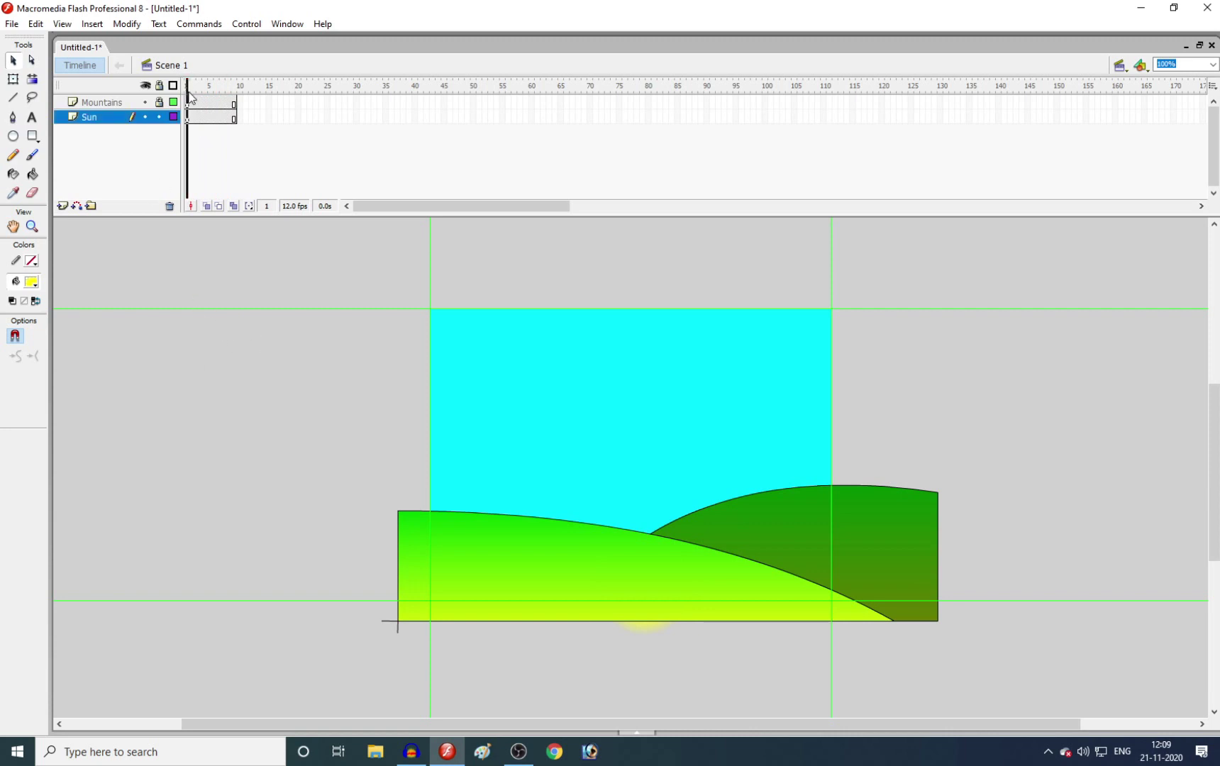
Move the sun to the left using the Sun layer's only keyframe on frame 1, and deselect it.
left_click_drag(187, 86, 217, 110)
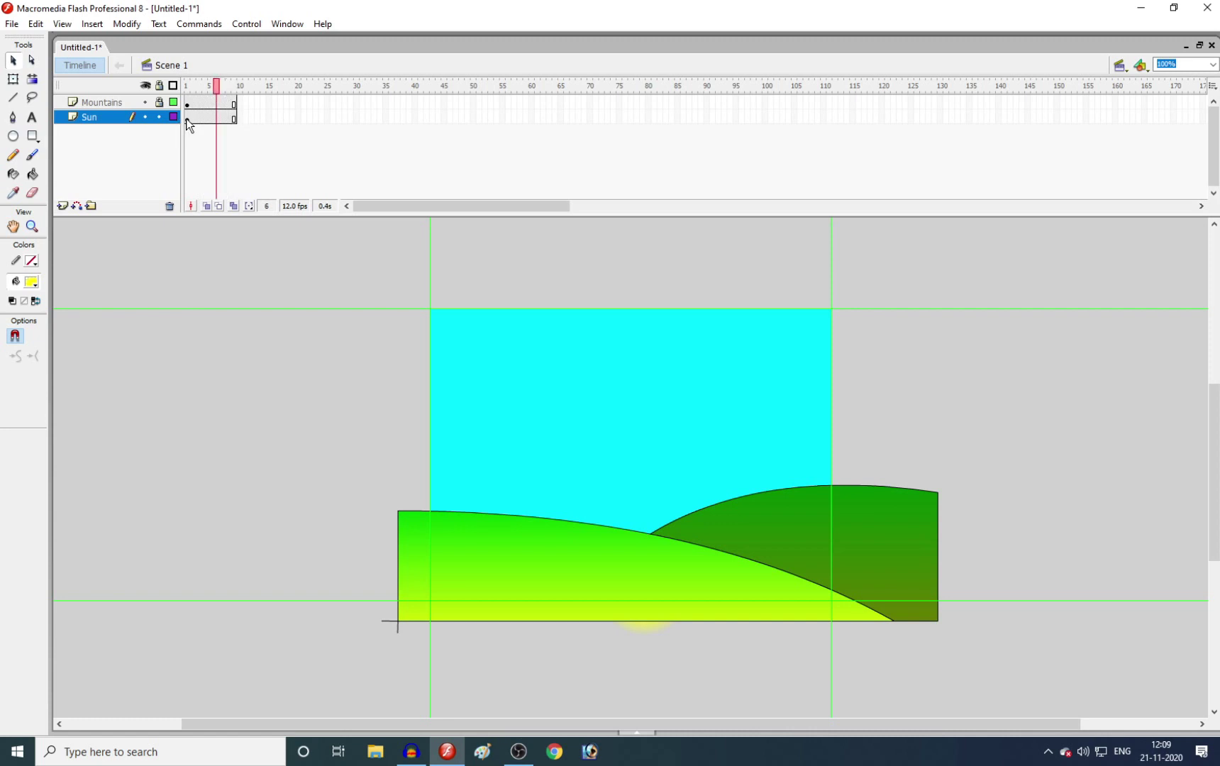
left_click(187, 118)
key("shift+Left")
key("shift+Left")
key("shift+Left")
key("shift+Left")
key("shift+Left")
key("shift+Left")
key("shift+Left")
key("shift+Left")
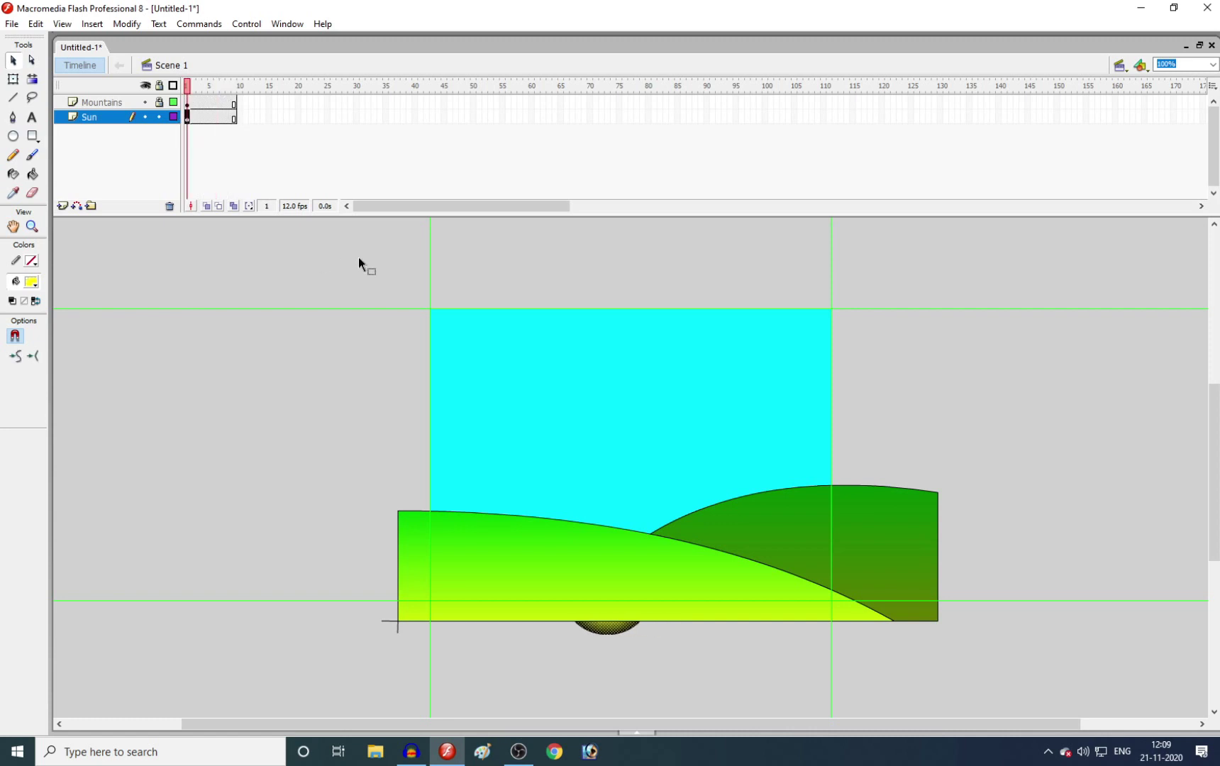
left_click(317, 281)
left_click_drag(187, 87, 186, 248)
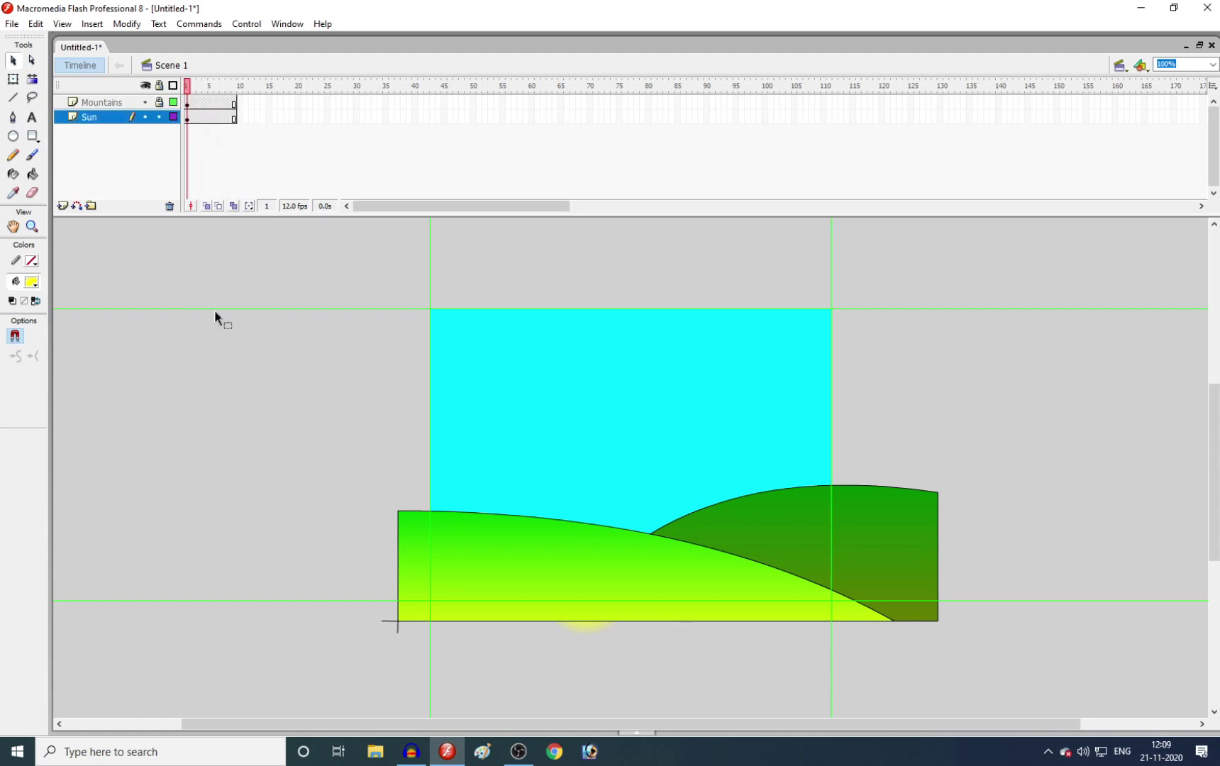
Undo the sun's shift and convert frames 2 to 9 of the Sun layer to keyframes.
left_click(145, 102)
left_click(145, 102)
left_click(197, 113)
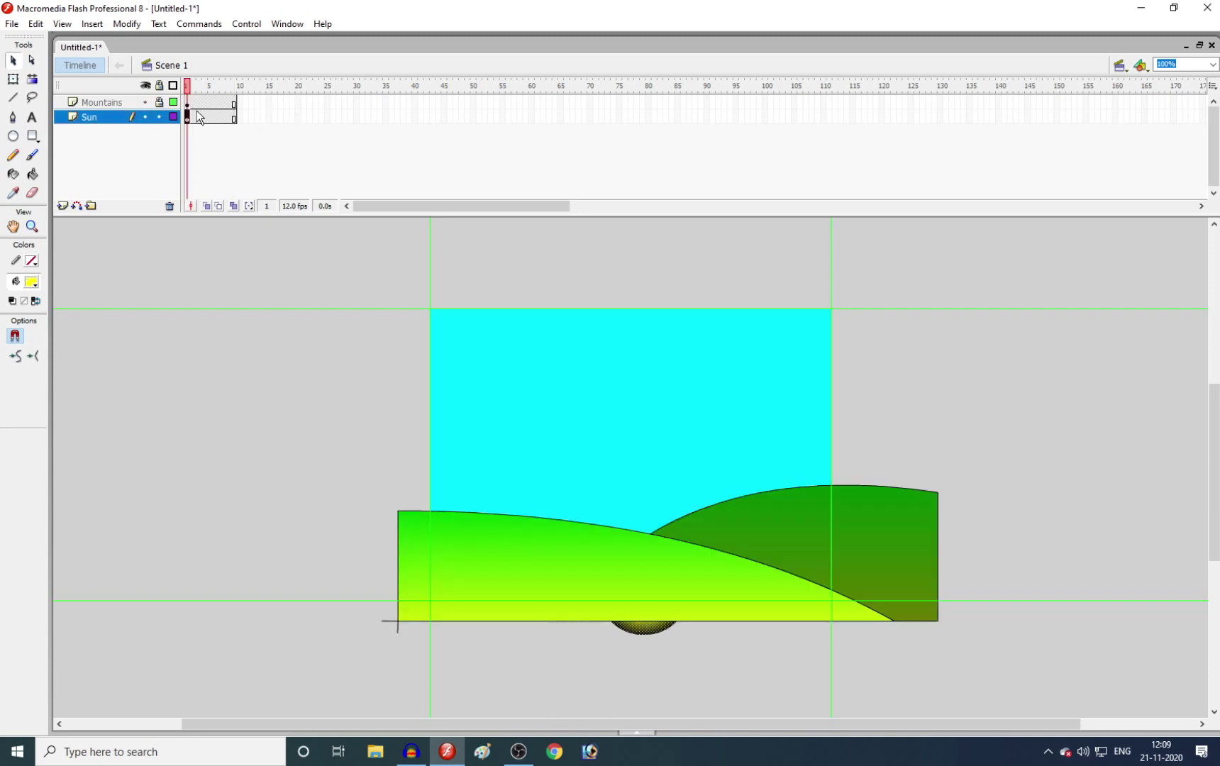
left_click_drag(196, 119, 235, 119)
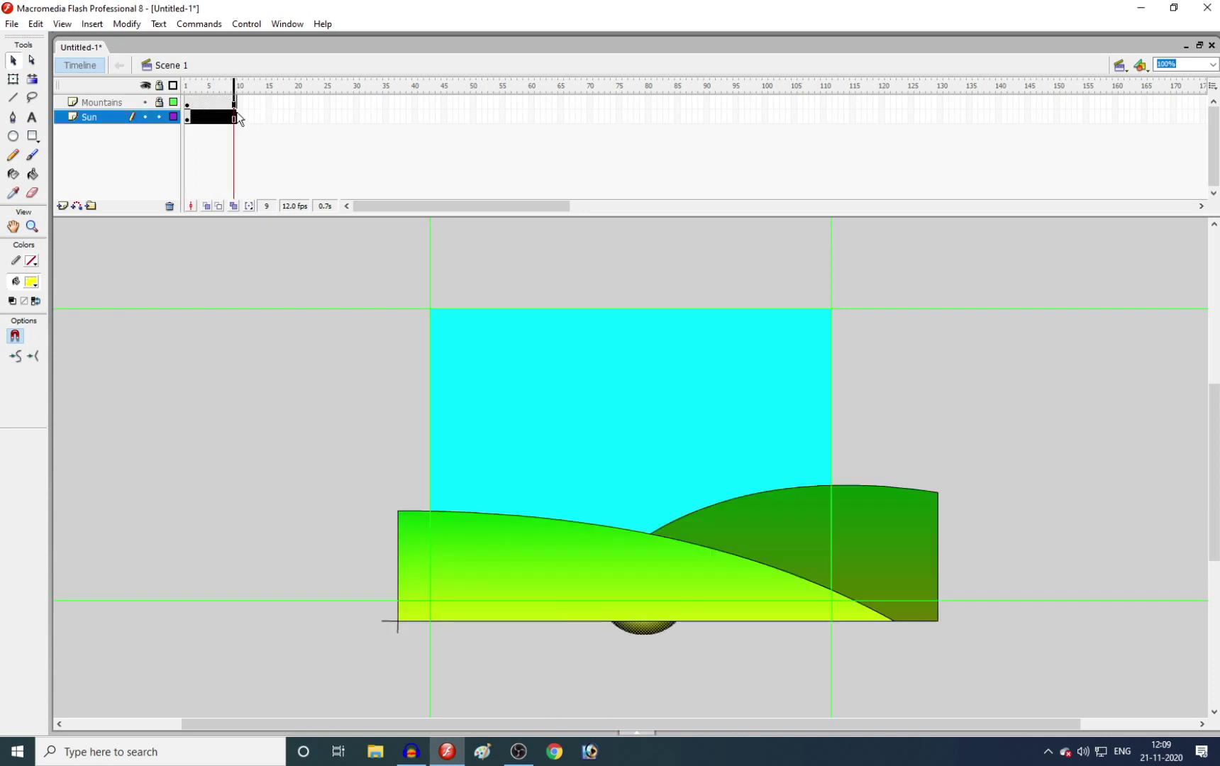
key("F6")
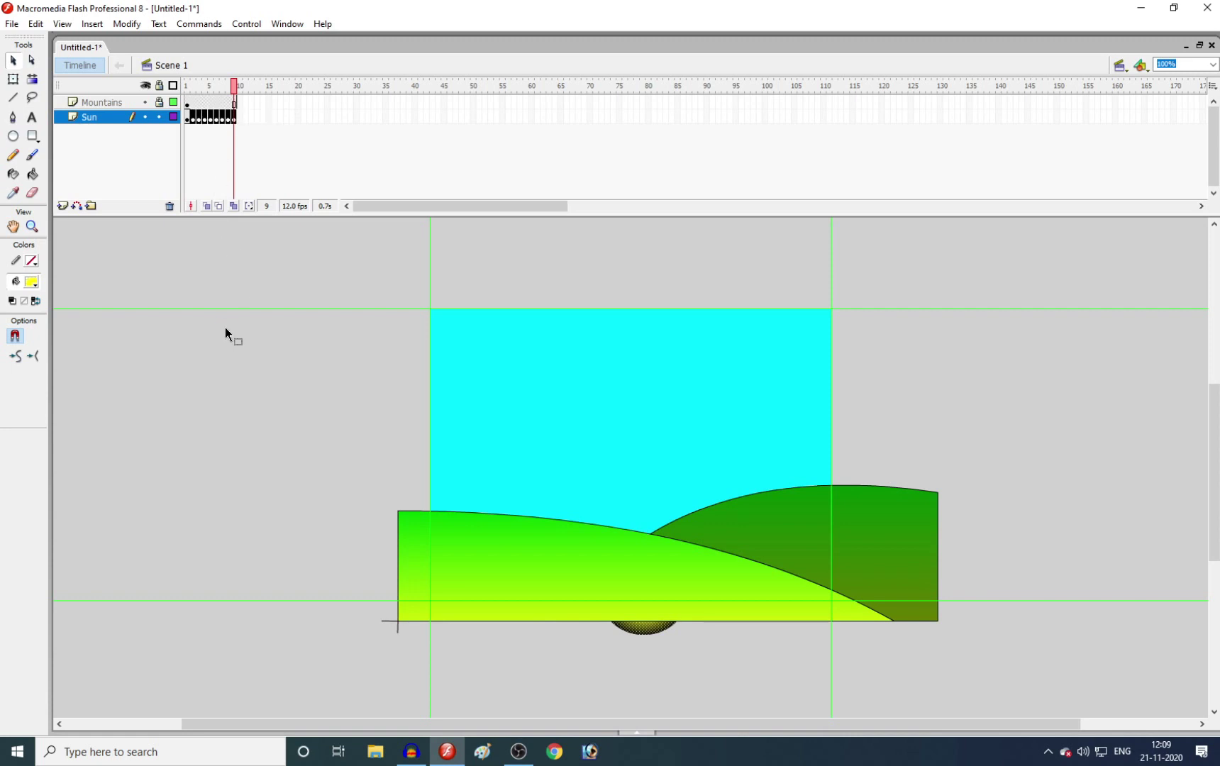
left_click_drag(234, 86, 186, 85)
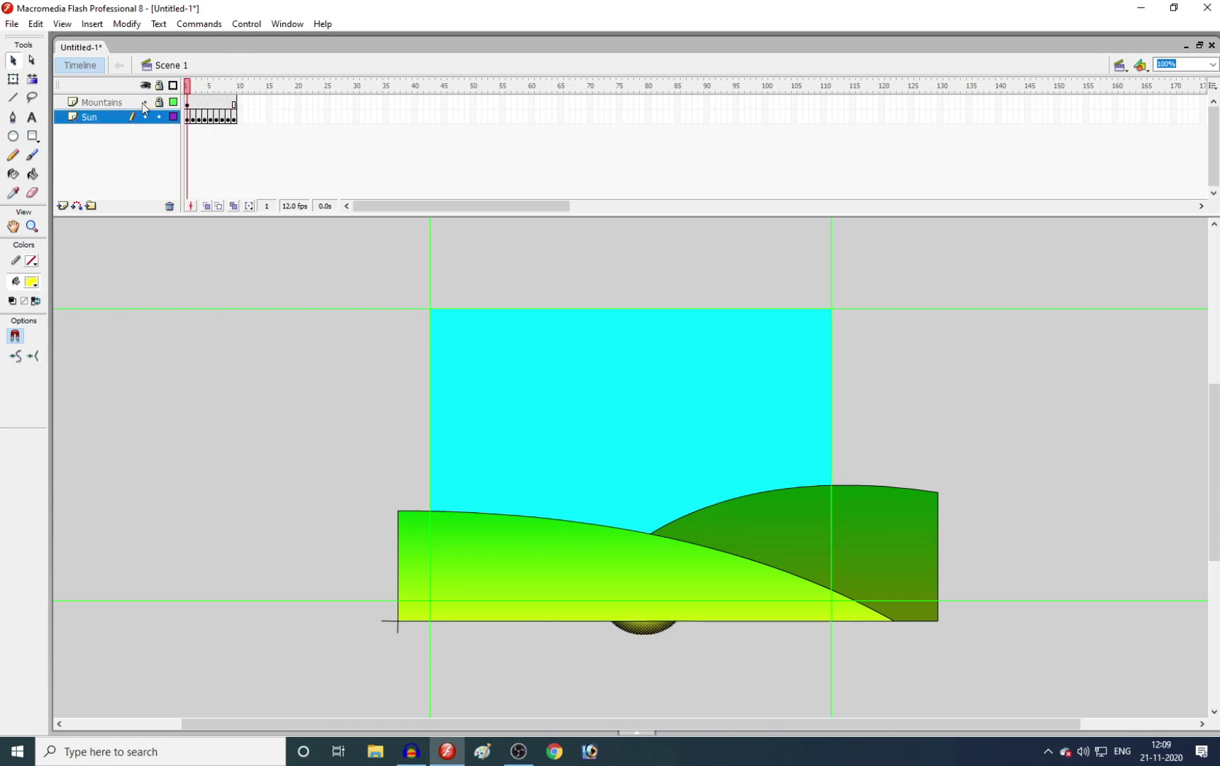
Hide the Mountains layer, shift the sun to the left on frame 1, and check the other frames.
left_click(145, 103)
key("shift+Left")
key("shift+Left")
key("shift+Left")
key("shift+Left")
key("shift+Left")
key("shift+Left")
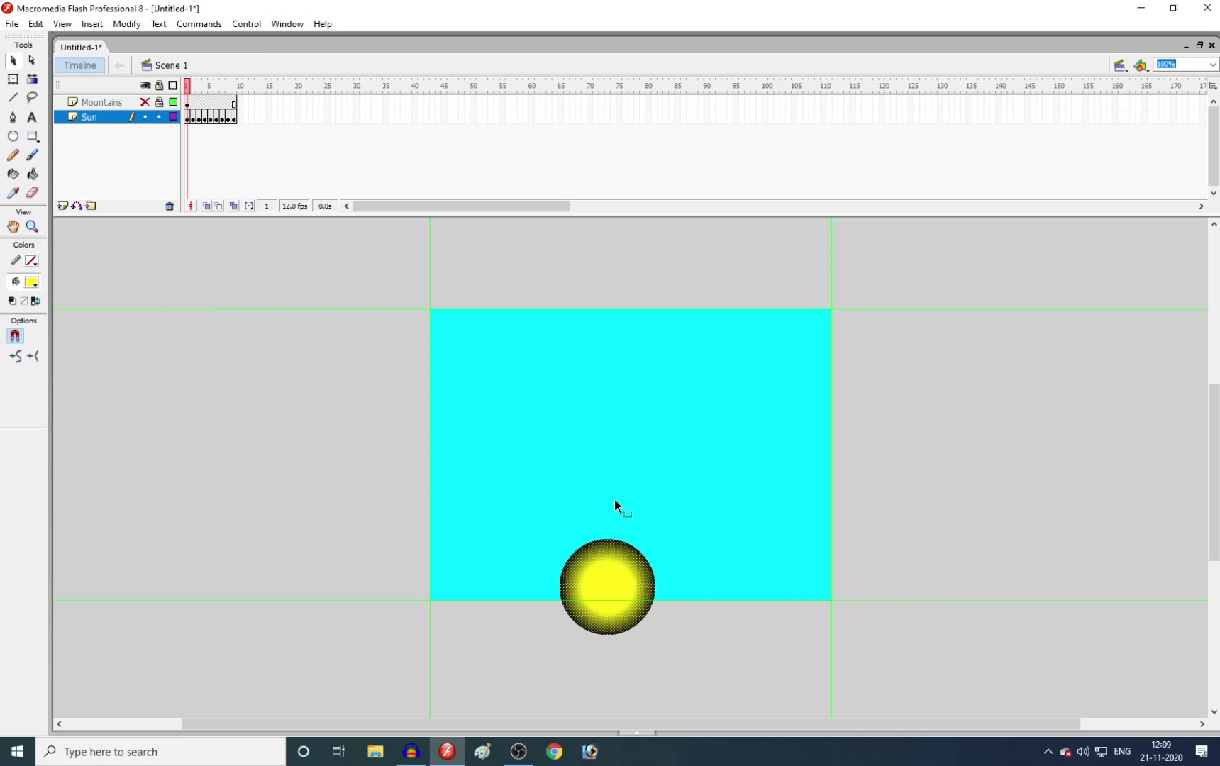
left_click(613, 494)
key("Return")
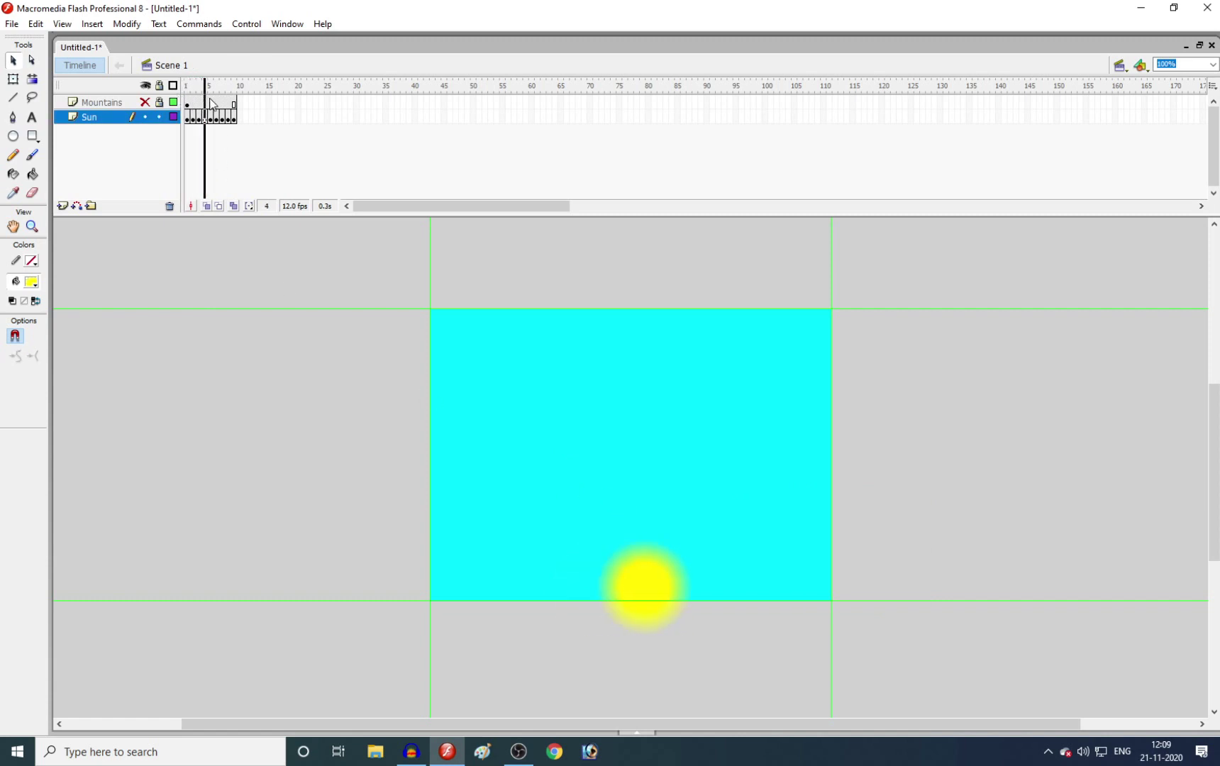
Undo the sun's shift and the Sun layer's new keyframes, with the Mountains layer shown again.
left_click(187, 116)
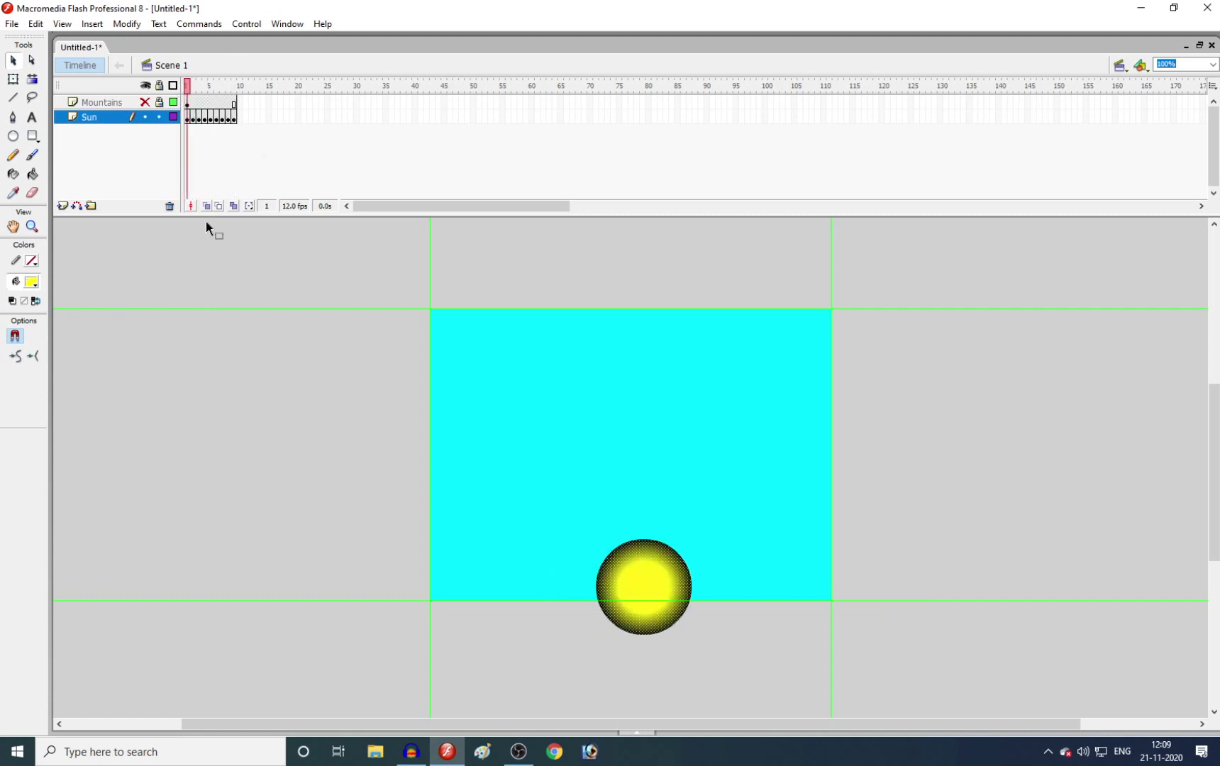
left_click(145, 102)
key("Return")
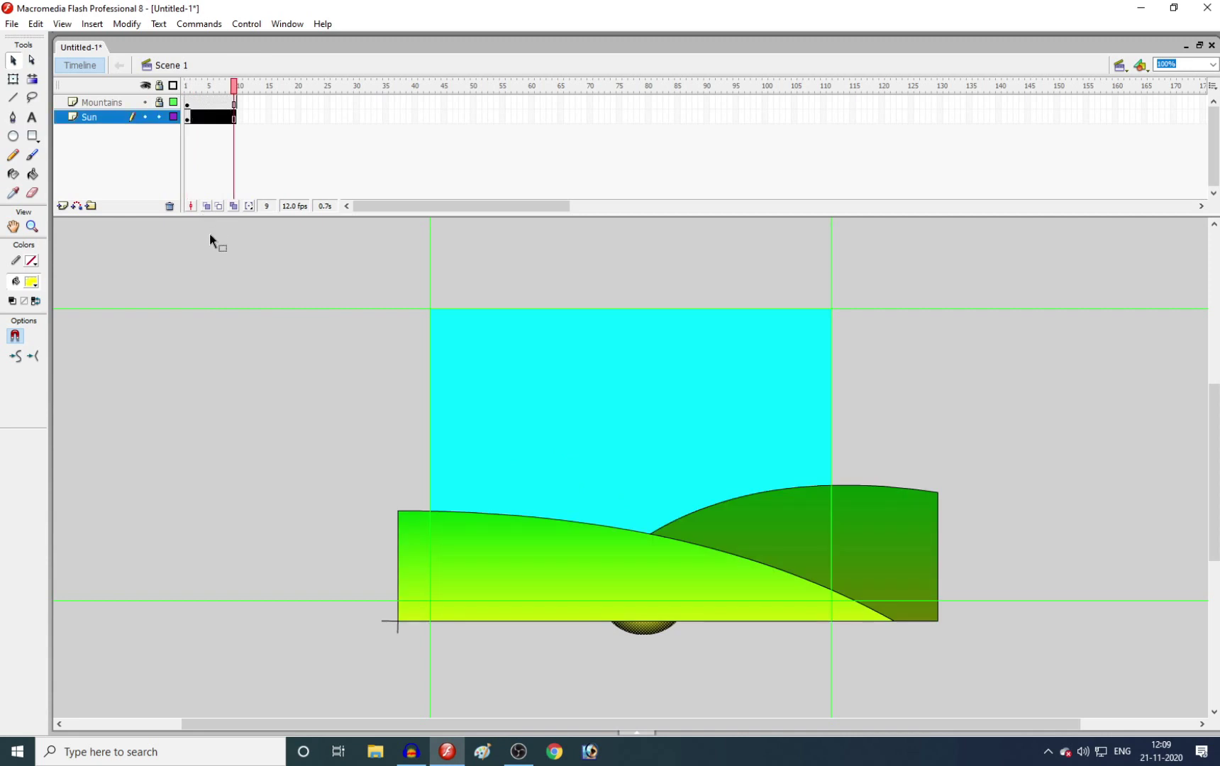
left_click(369, 294)
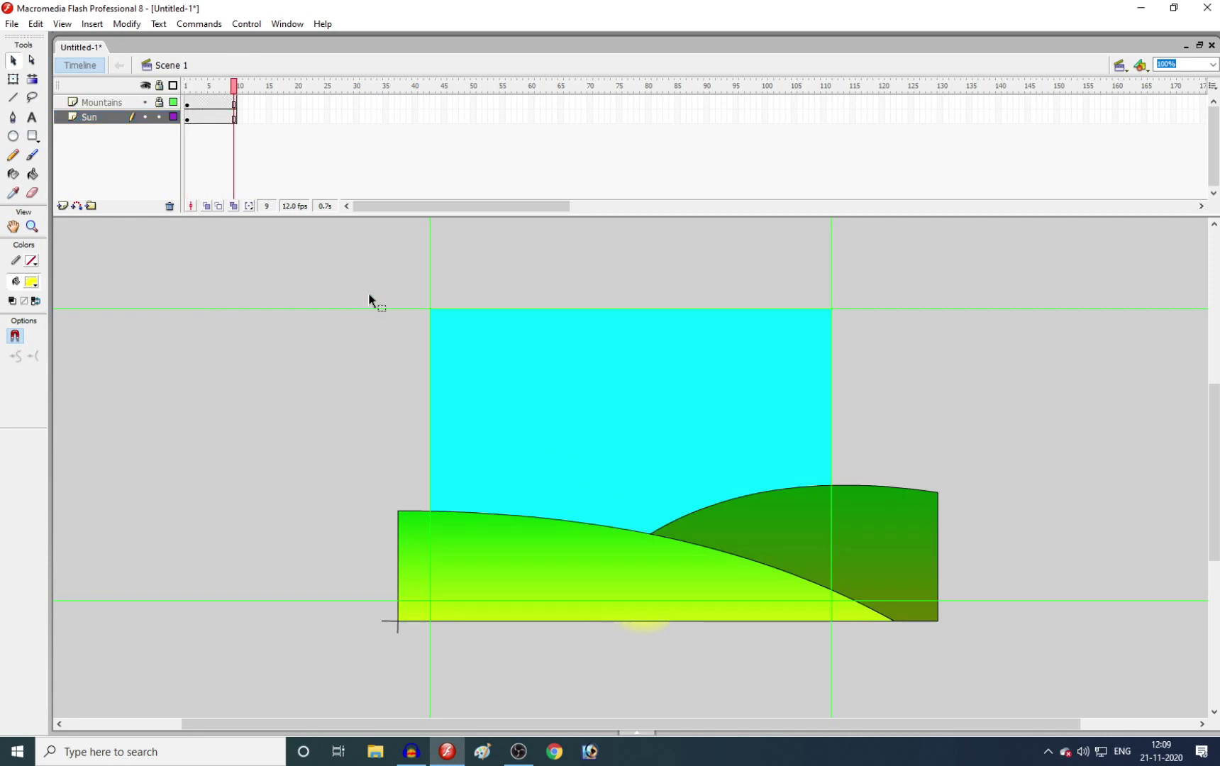
left_click_drag(234, 85, 187, 85)
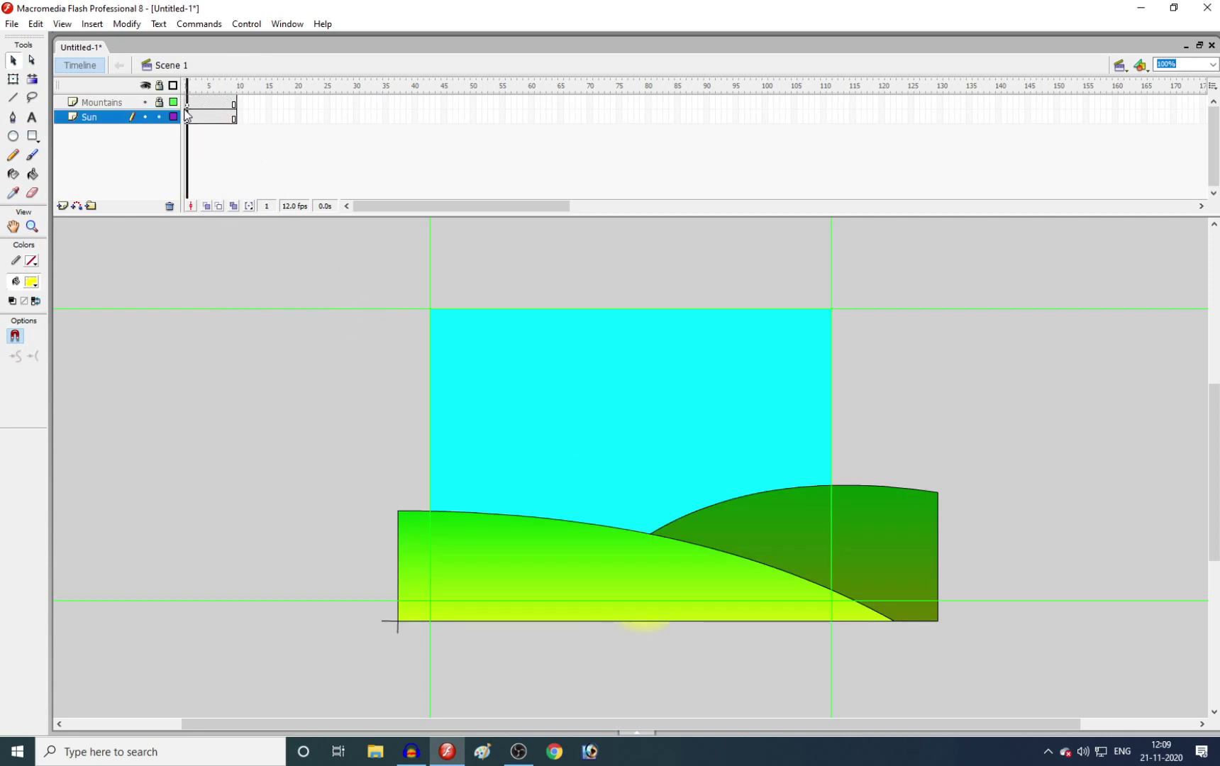
left_click(188, 117)
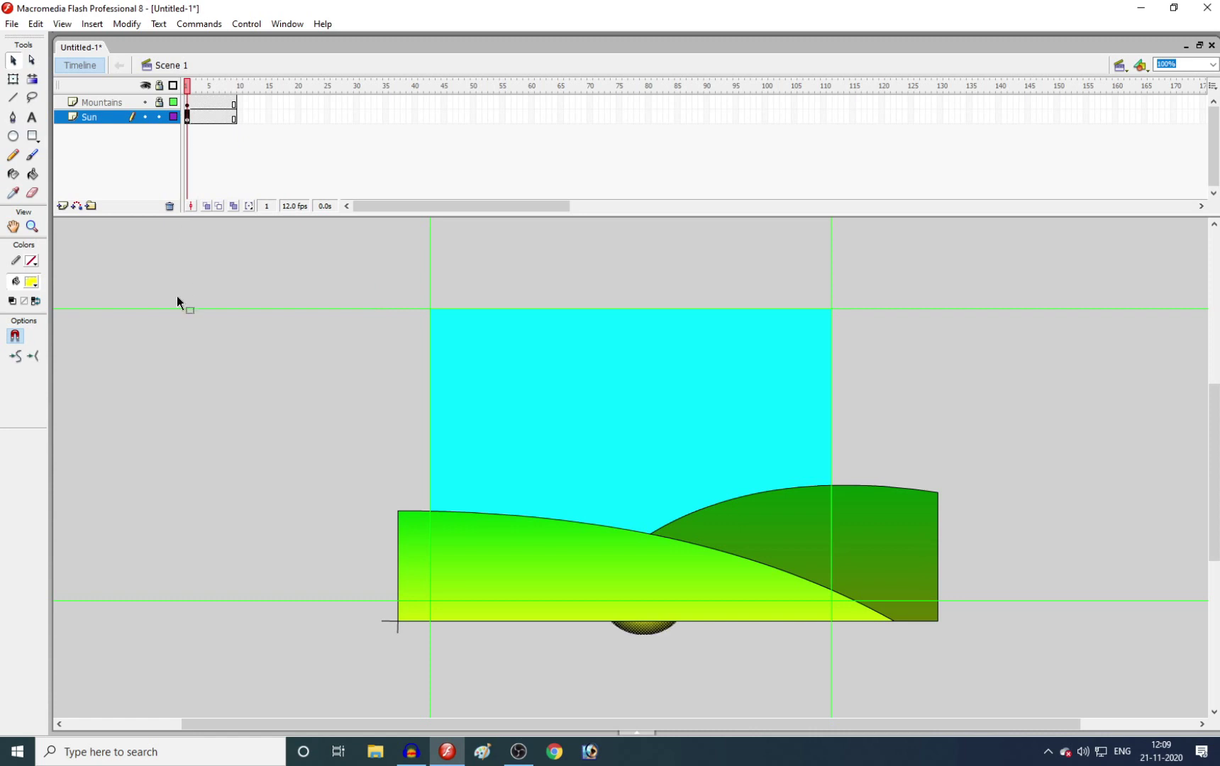
key("q")
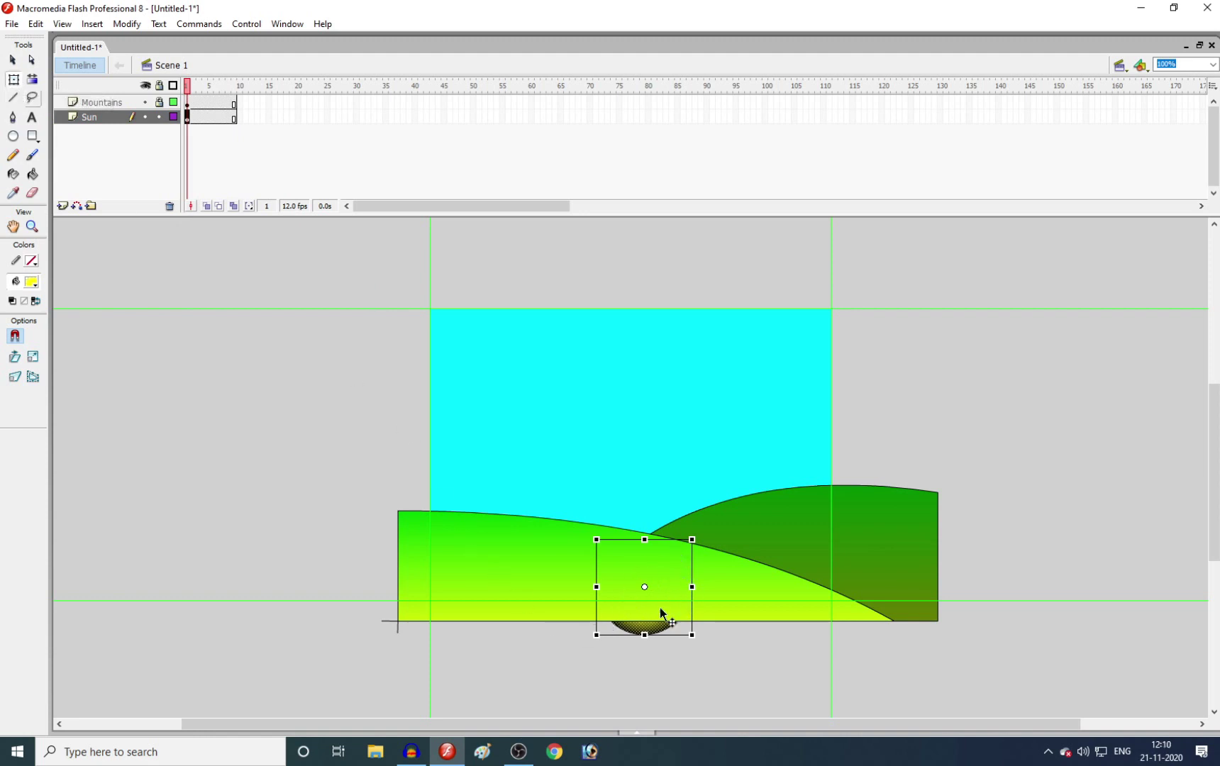
left_click(555, 398)
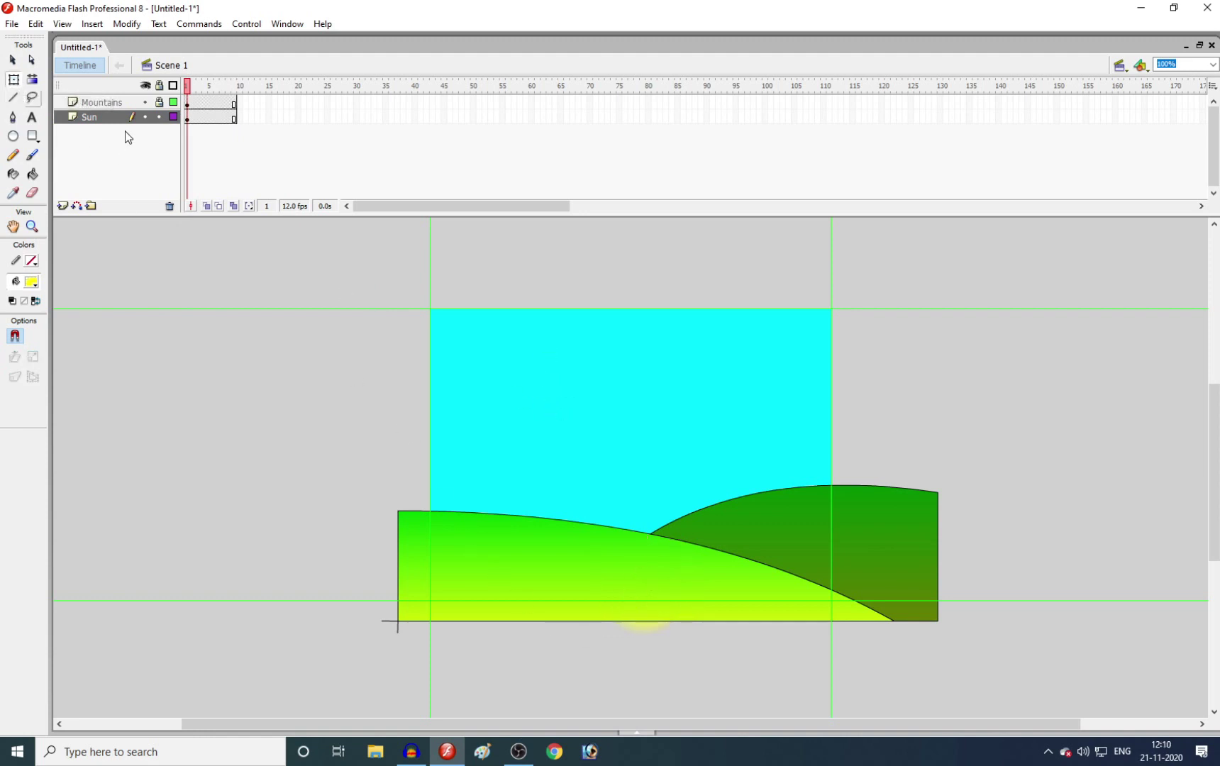
left_click(13, 60)
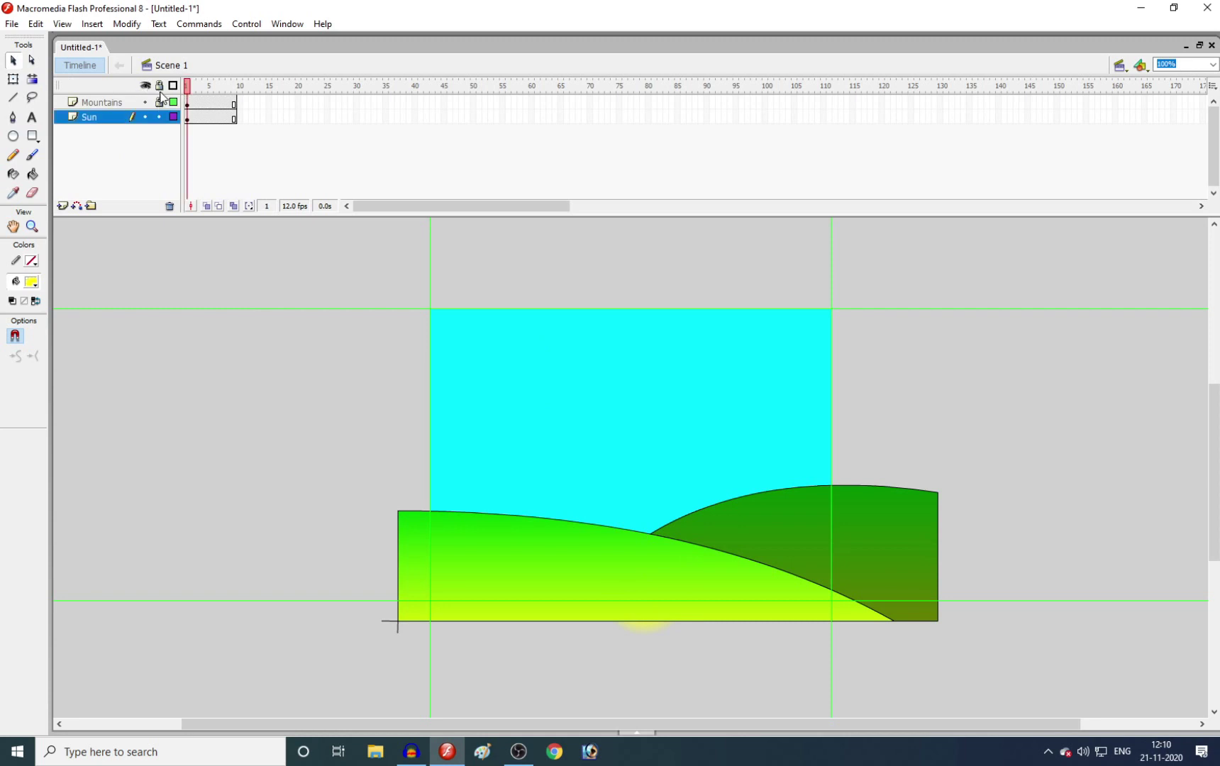
Insert frames after frame 9 to extend both the Mountains and Sun layers to frame 18.
left_click(236, 85)
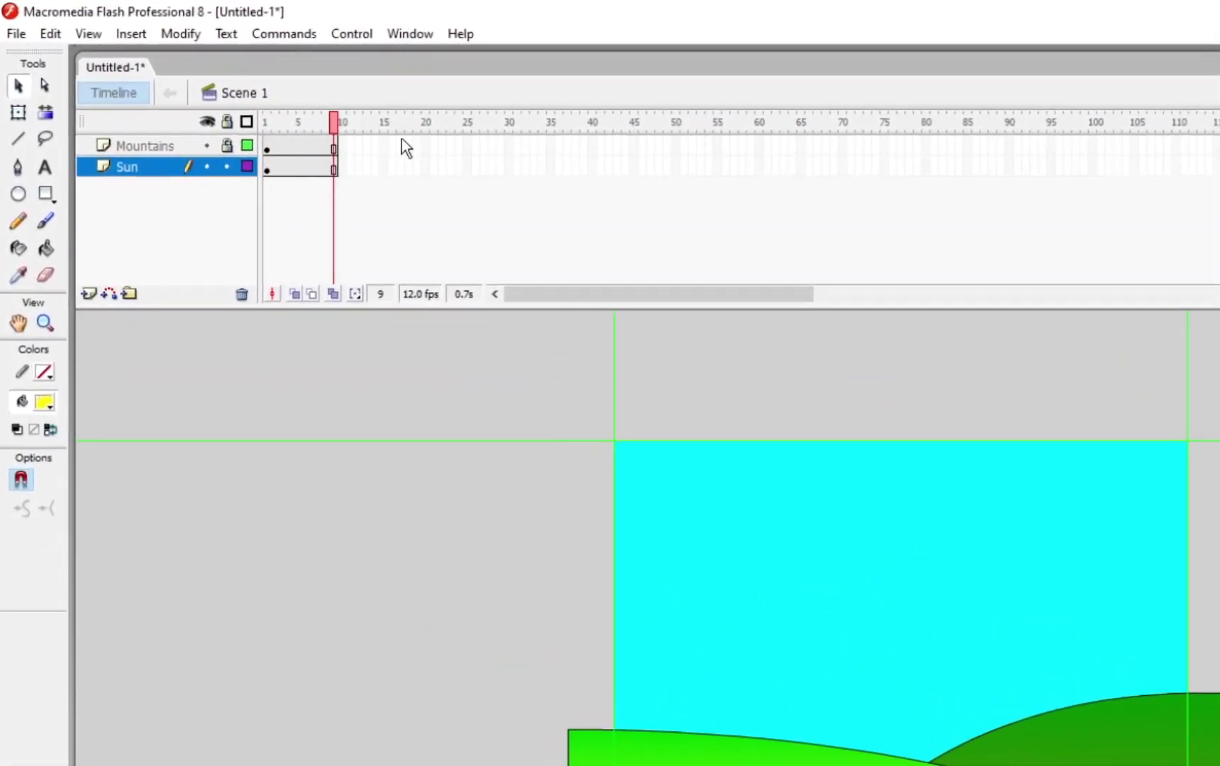
key("F5")
key("F5")
key("F5")
key("F5")
key("F5")
key("F5")
key("F5")
key("F5")
key("F5")
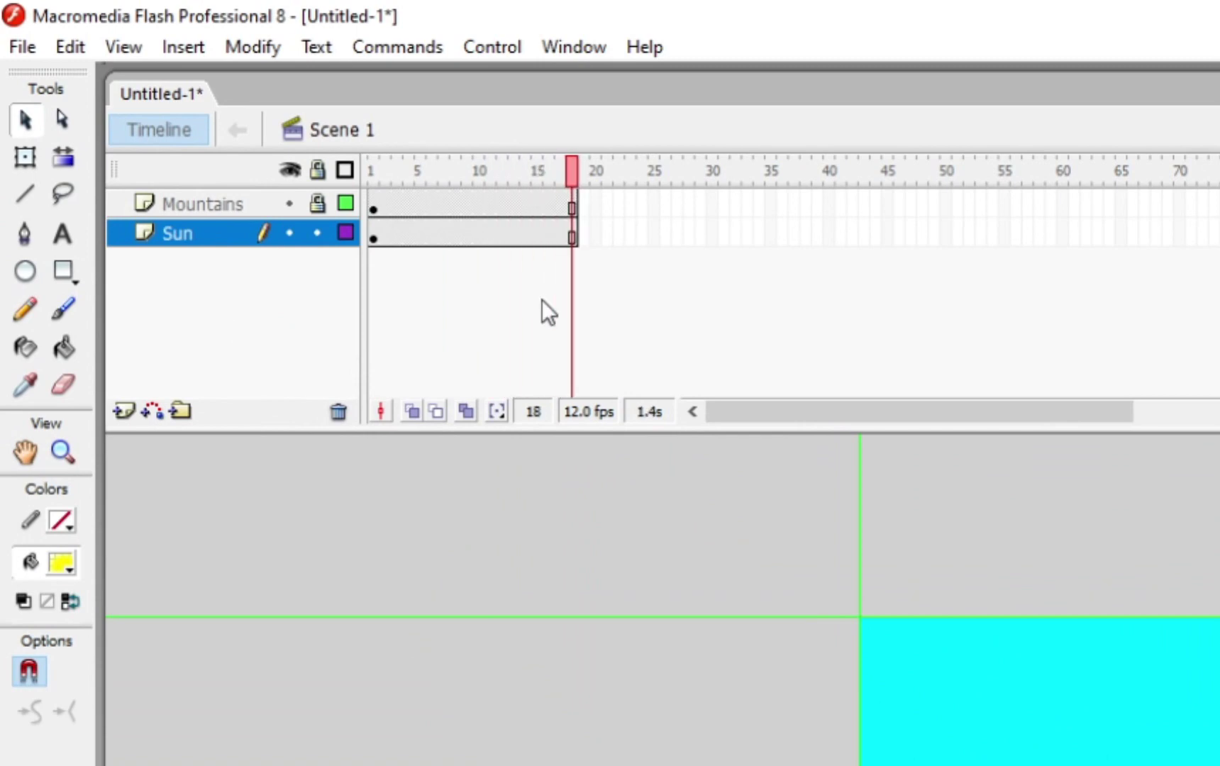
Extend both the Mountains and Sun layers to frame 60, removing any surplus frames.
key("F5")
key("F5")
key("F5")
key("F5")
key("F5")
key("F5")
key("F5")
key("F5")
key("F5")
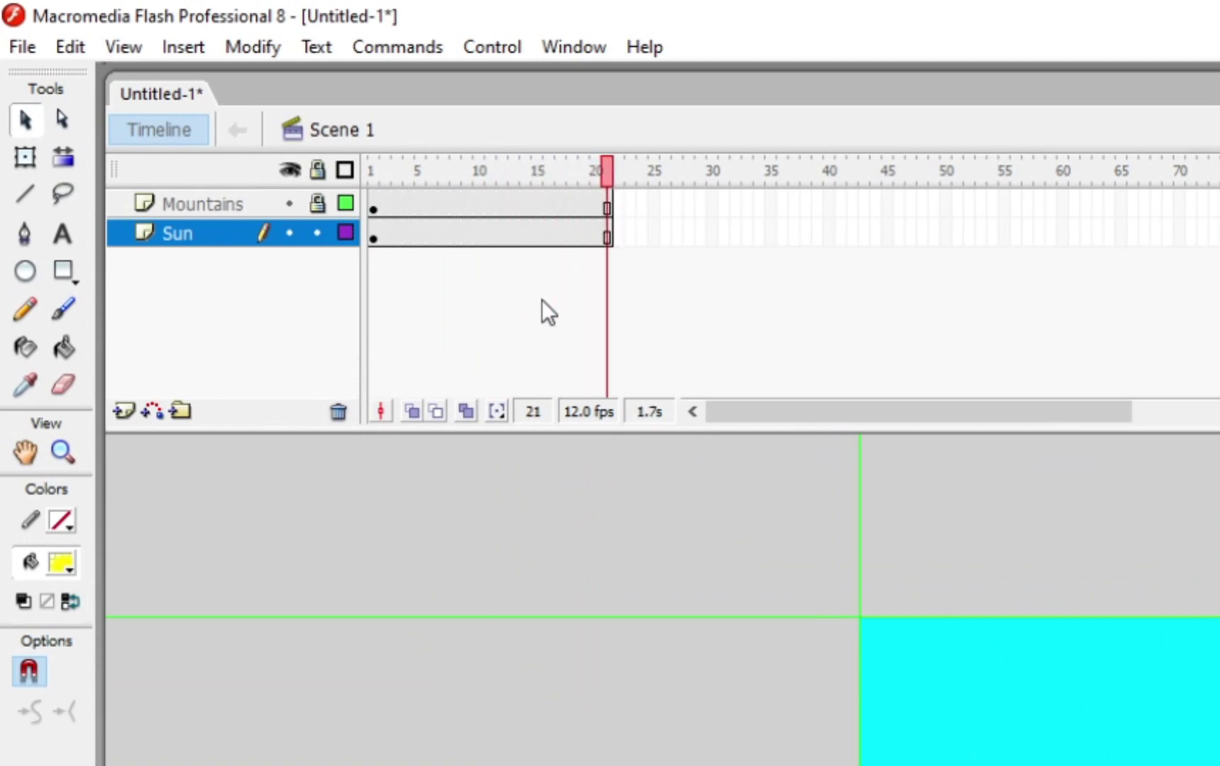
key("F5")
key("F5")
key("F5")
key("F5")
key("F5")
key("F5")
key("F5")
key("F5")
key("F5")
key("F5")
key("F5")
key("F5")
key("F5")
key("F5")
key("F5")
key("F5")
key("F5")
key("F5")
key("F5")
key("F5")
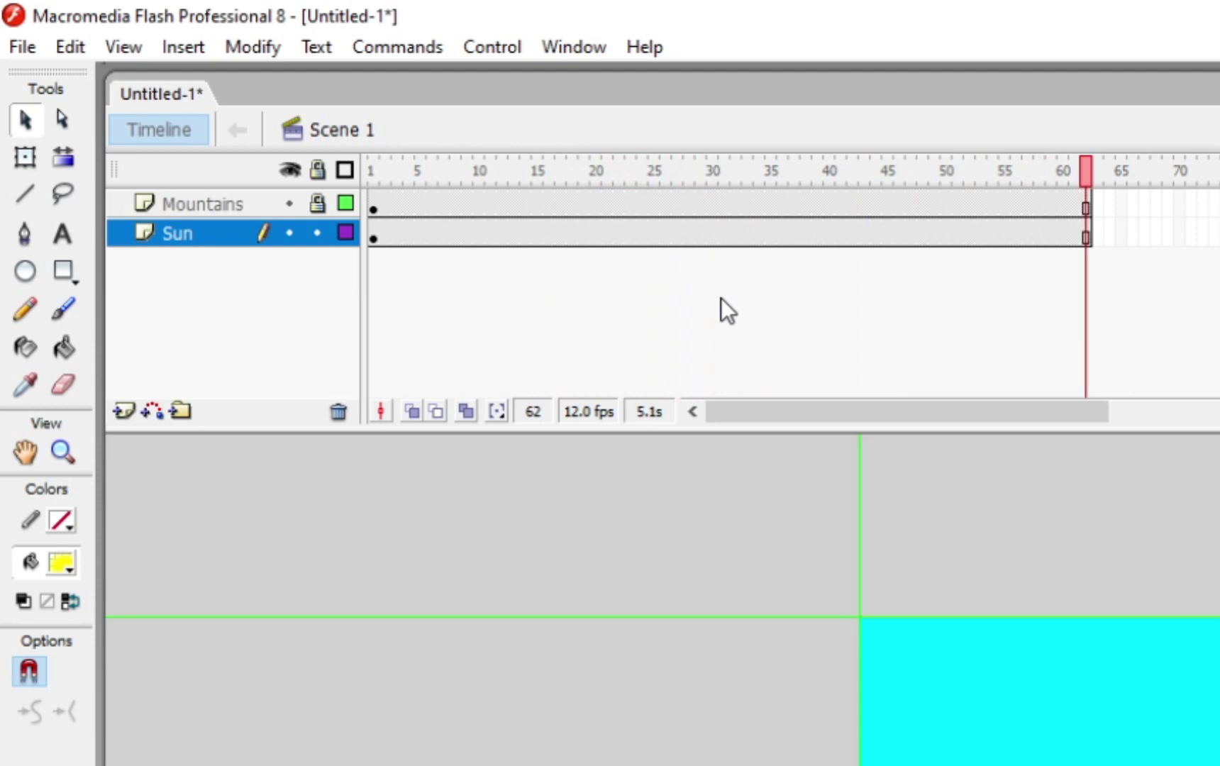
key("shift+F5")
key("shift+F5")
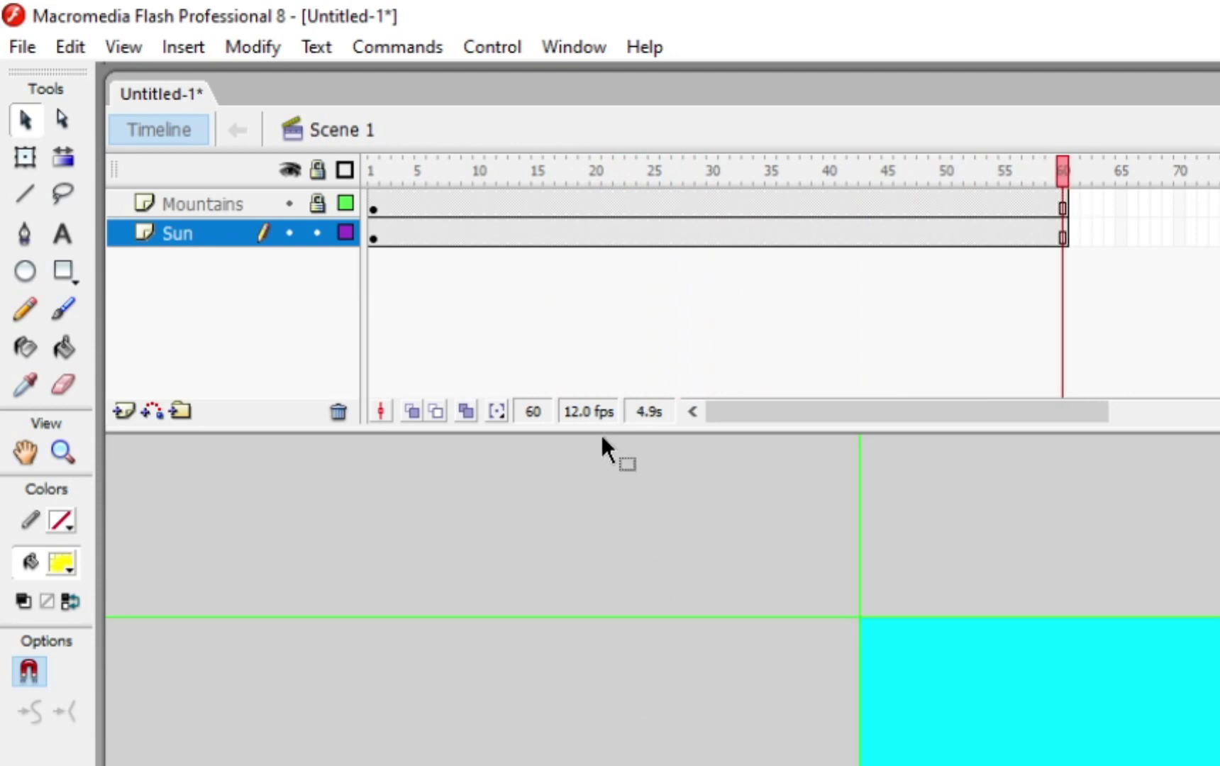
Insert a keyframe at frame 60 of the Sun layer and check the frames before it.
left_click(1064, 236)
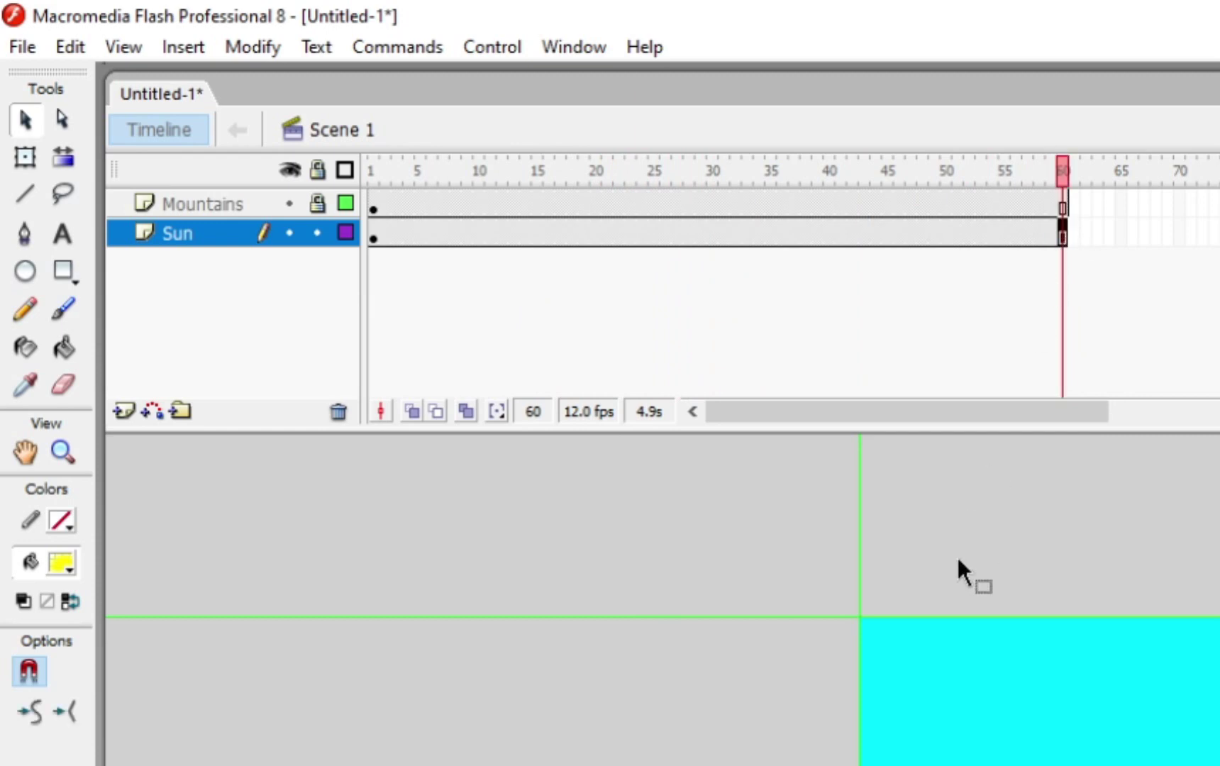
key("F6")
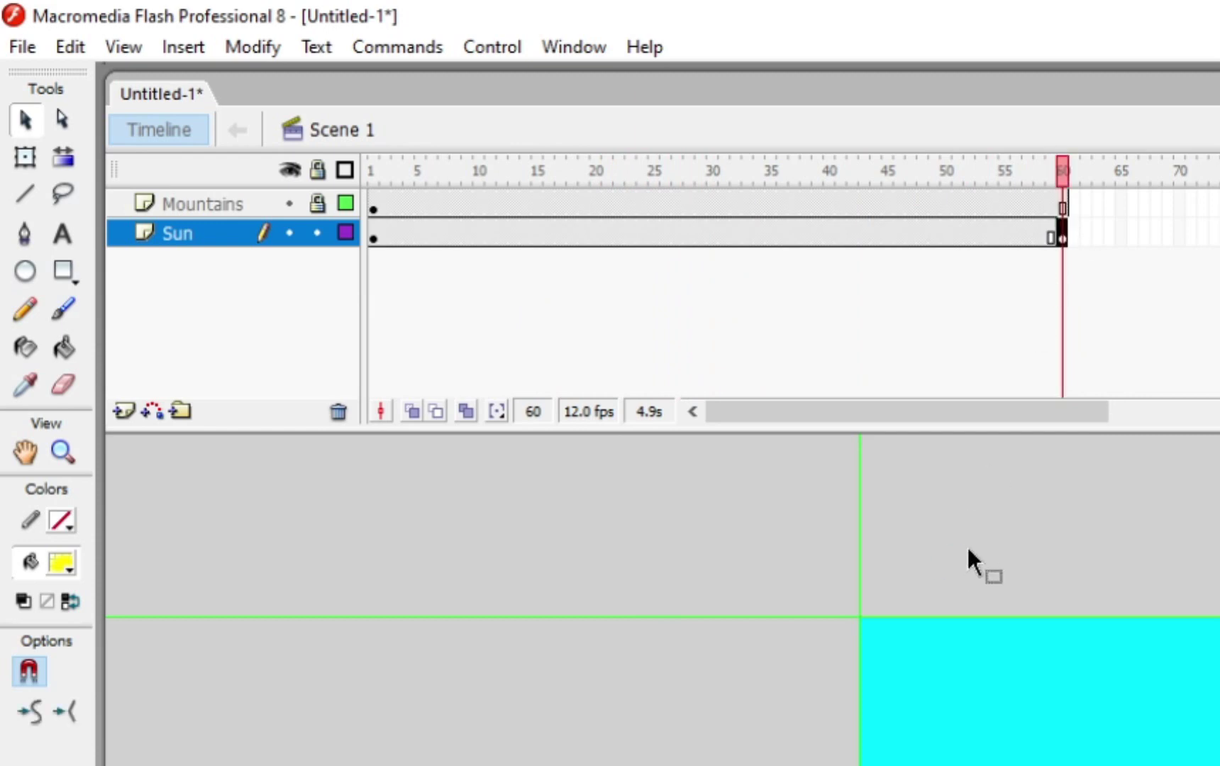
left_click(967, 557)
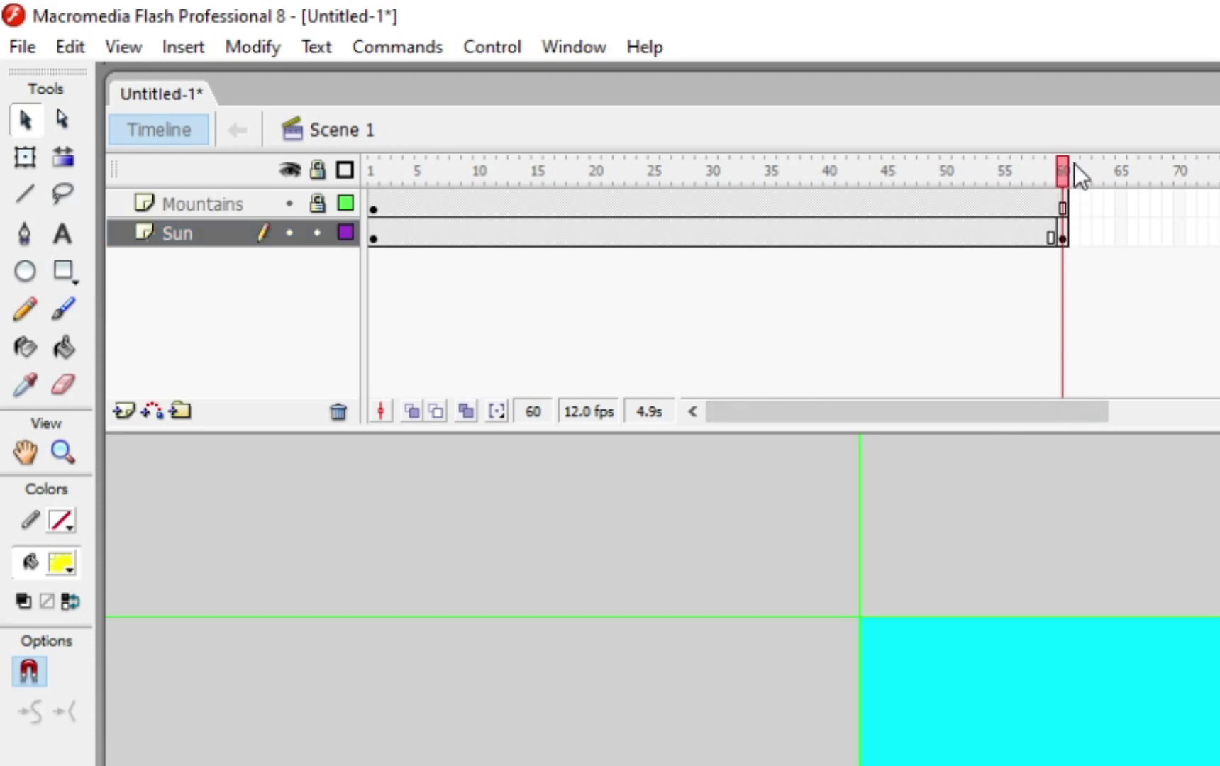
left_click_drag(1066, 164, 1051, 185)
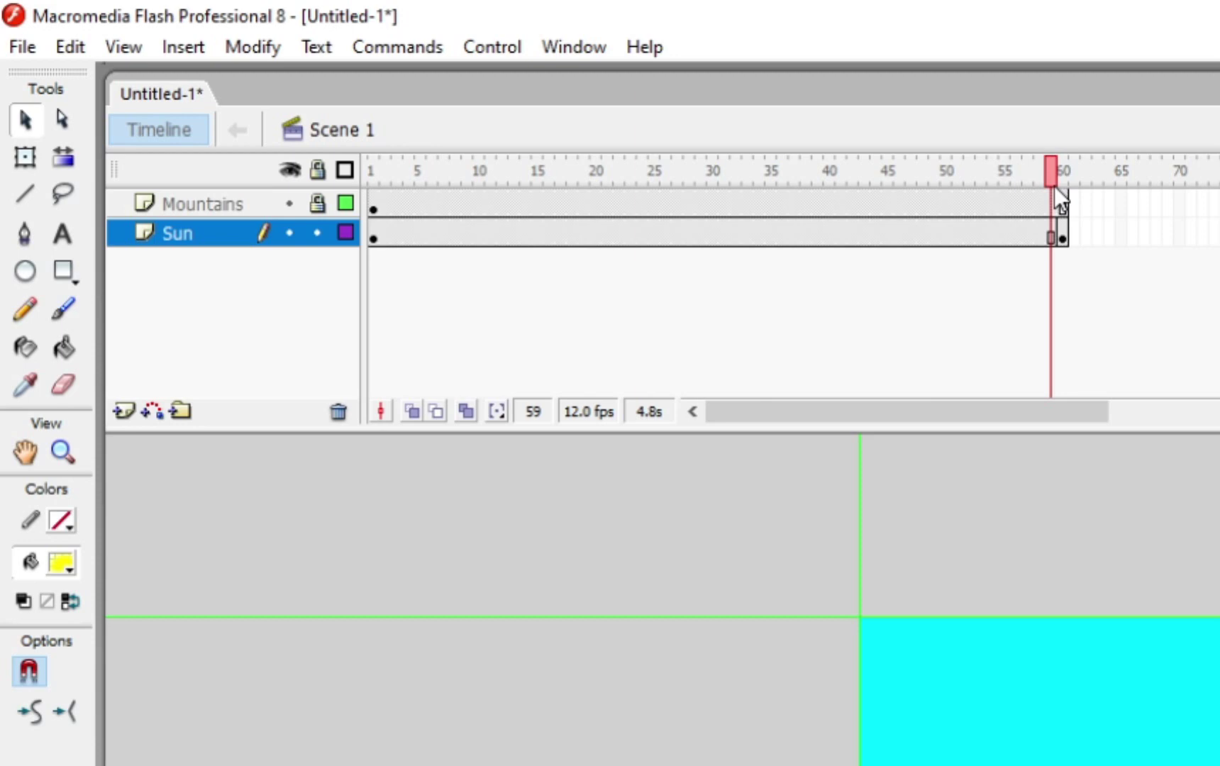
left_click(1061, 237)
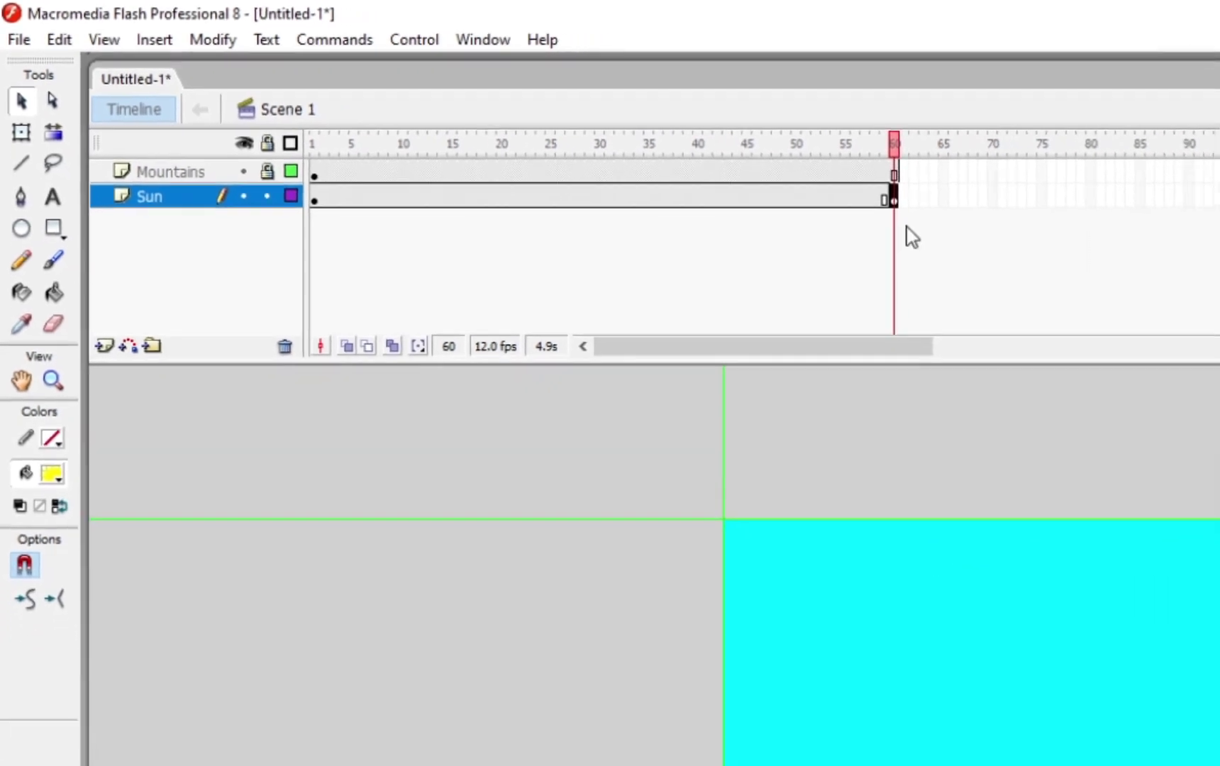
left_click(855, 196)
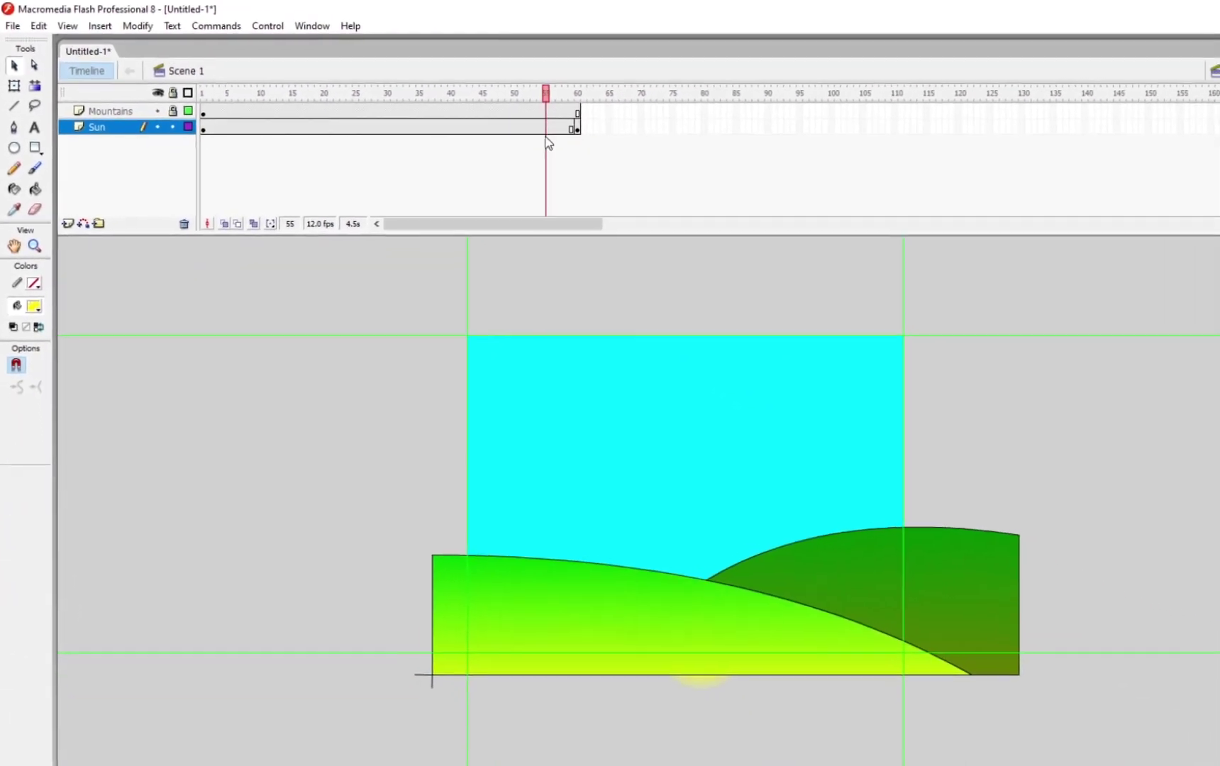
left_click(188, 117)
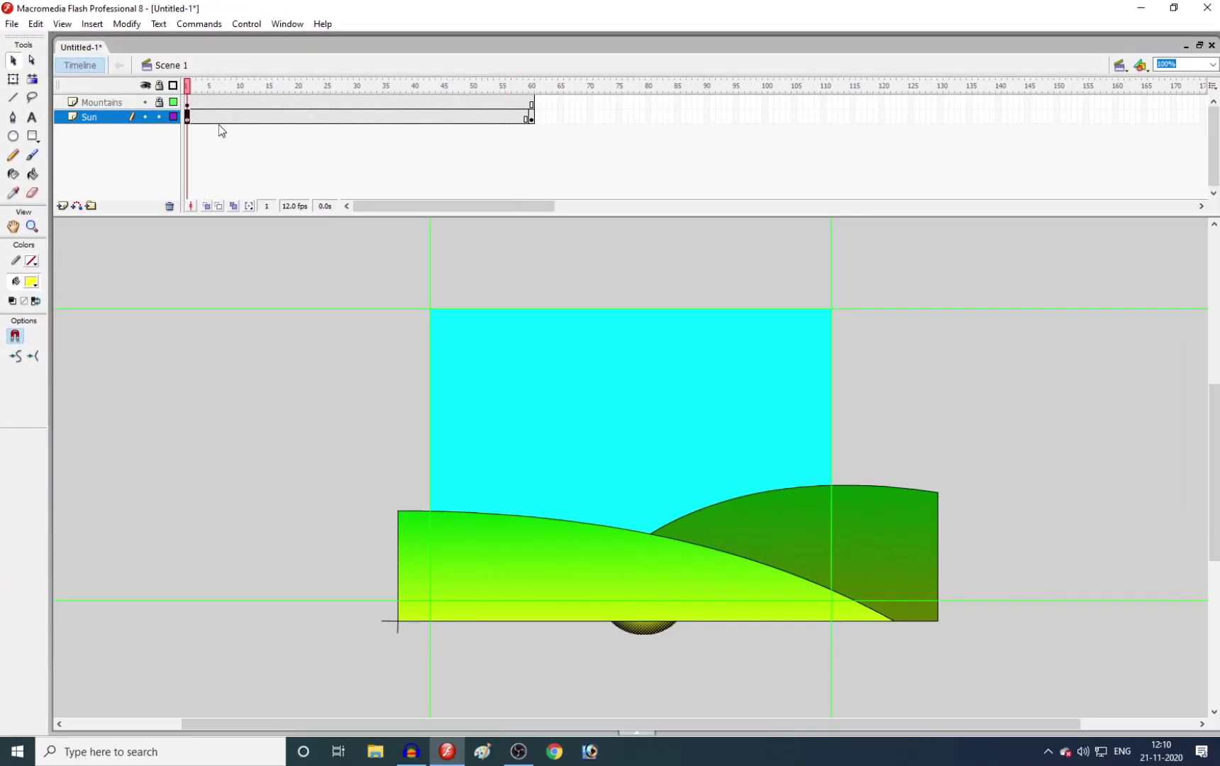
Raise the sun on frame 60 straight up from behind the hills to near the top of the sky.
left_click(531, 117)
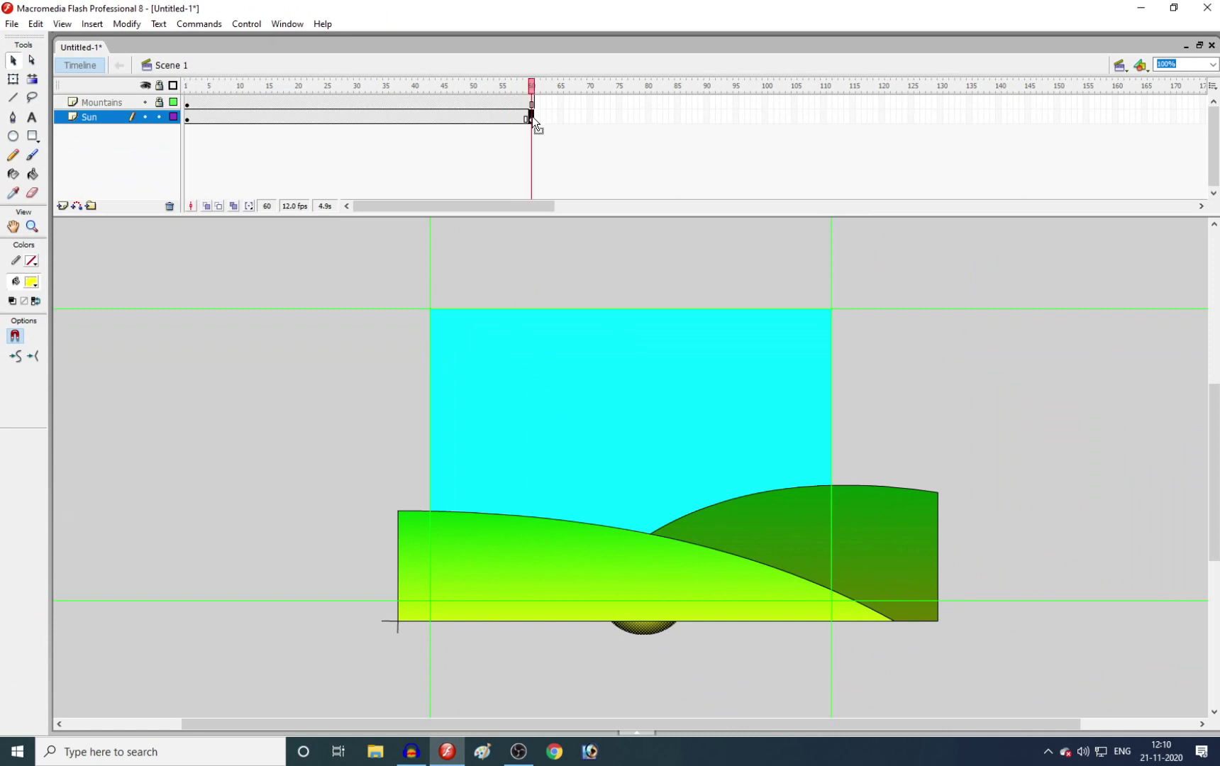
key("shift+Up")
key("shift+Up")
key("shift+Up")
key("shift+Up")
key("shift+Up")
key("shift+Up")
key("shift+Up")
key("shift+Up")
key("shift+Up")
key("shift+Up")
key("shift+Up")
key("shift+Up")
key("shift+Up")
key("shift+Up")
key("shift+Up")
key("shift+Up")
key("shift+Up")
key("shift+Up")
key("shift+Up")
key("shift+Up")
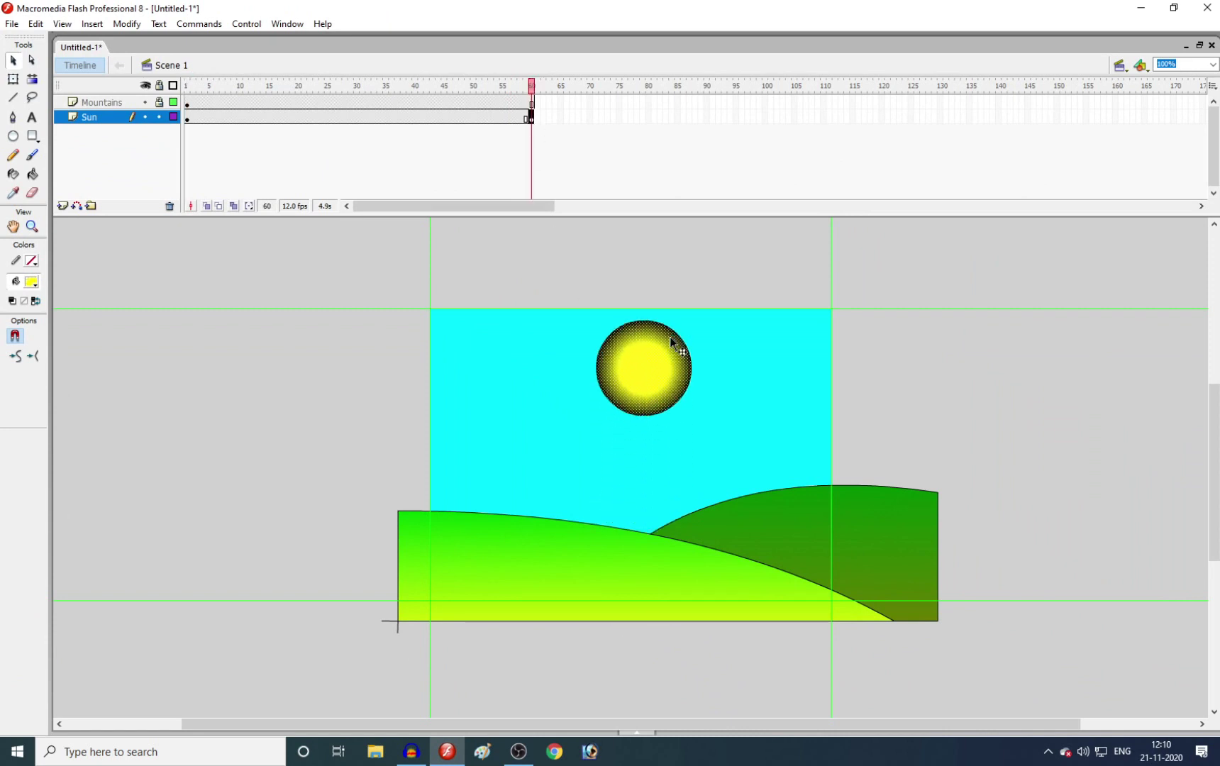
left_click(758, 339)
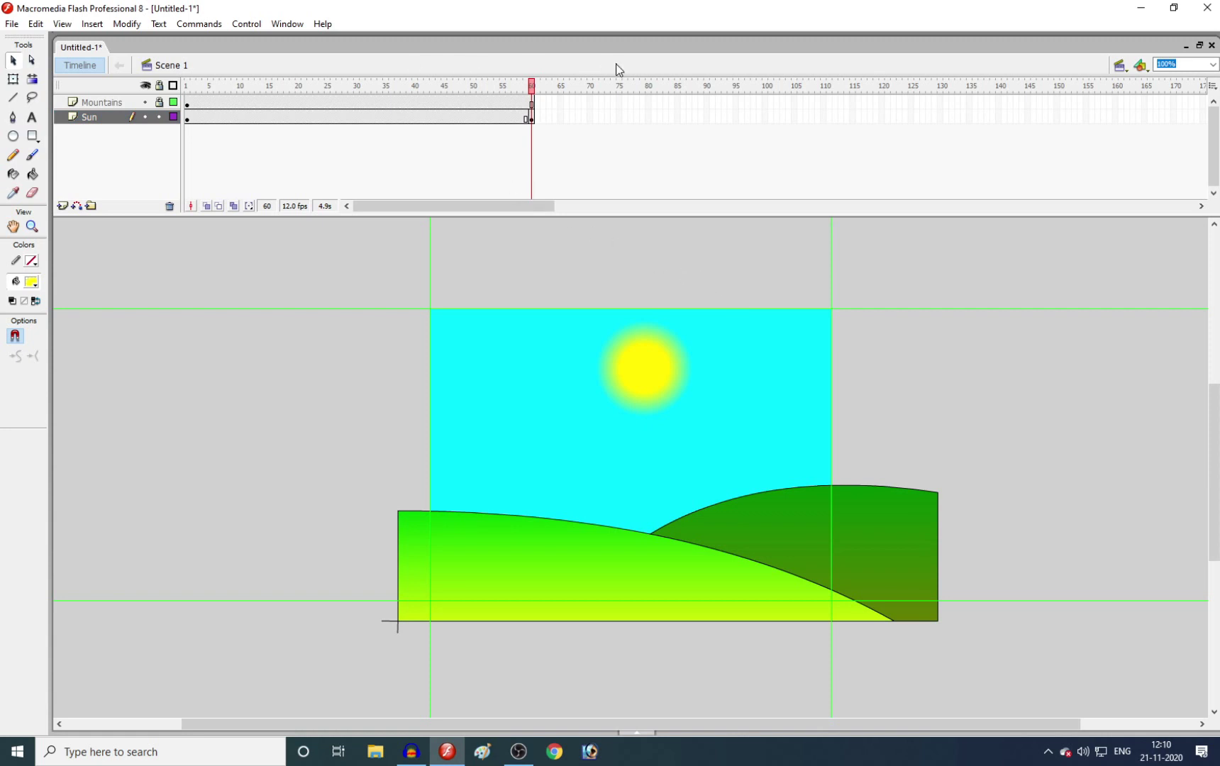
Try to keyframe frame 30 of the Sun layer and raise the sun there.
left_click_drag(526, 89, 359, 99)
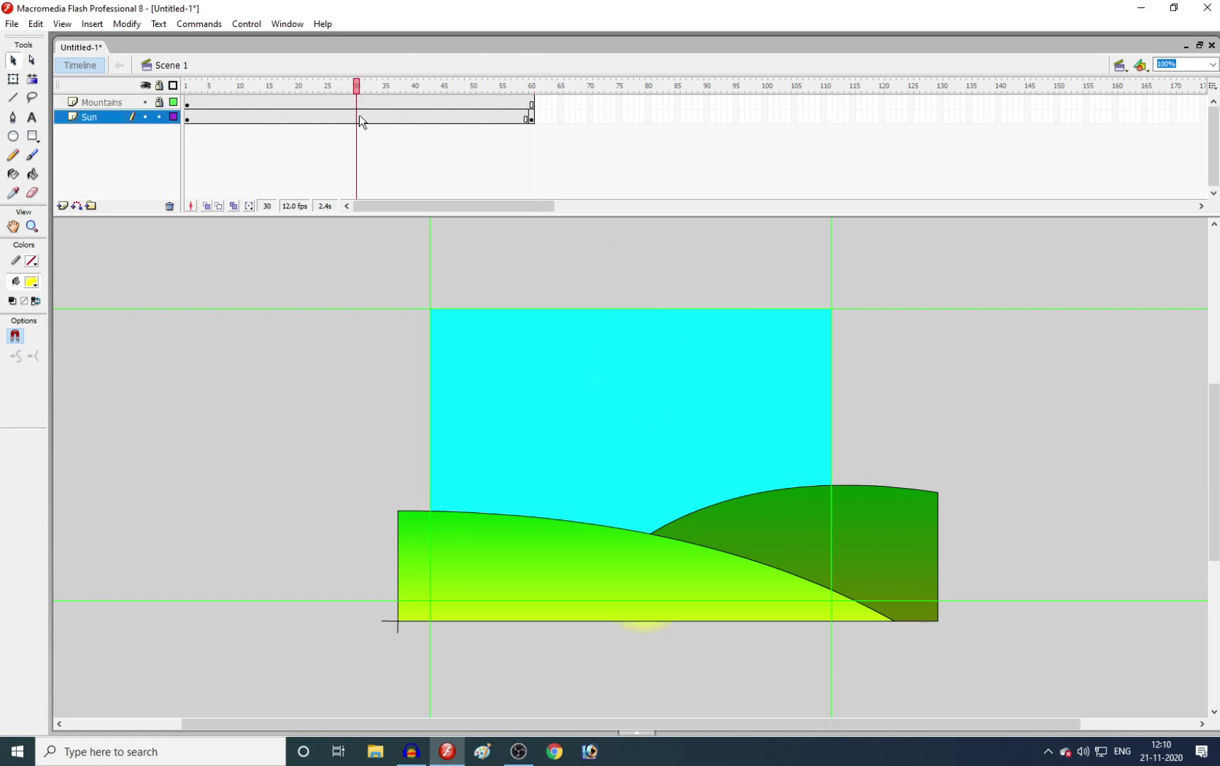
left_click(356, 118)
key("shift+Up")
key("shift+Up")
key("shift+Up")
key("shift+Up")
key("shift+Up")
key("shift+Up")
key("shift+Up")
key("shift+Up")
key("shift+Up")
key("shift+Up")
key("shift+Up")
key("shift+Up")
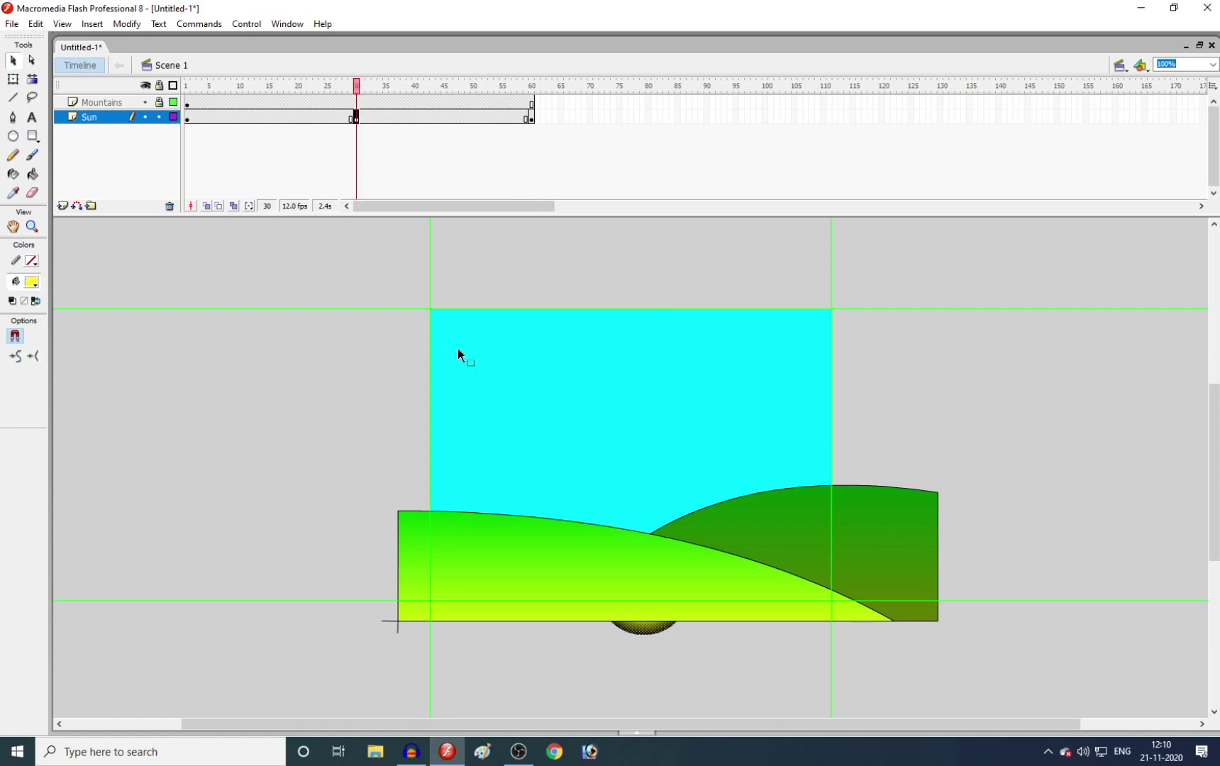
Undo the frame 30 keyframe and the sun's move on the Sun layer.
key("ctrl+z")
key("ctrl+z")
key("ctrl+z")
mouse_move(368, 79)
left_mouse_down()
mouse_move(392, 84)
mouse_move(362, 83)
left_mouse_up()
left_click(357, 117)
right_click(357, 117)
left_click(349, 117)
left_click(356, 118)
right_click(358, 119)
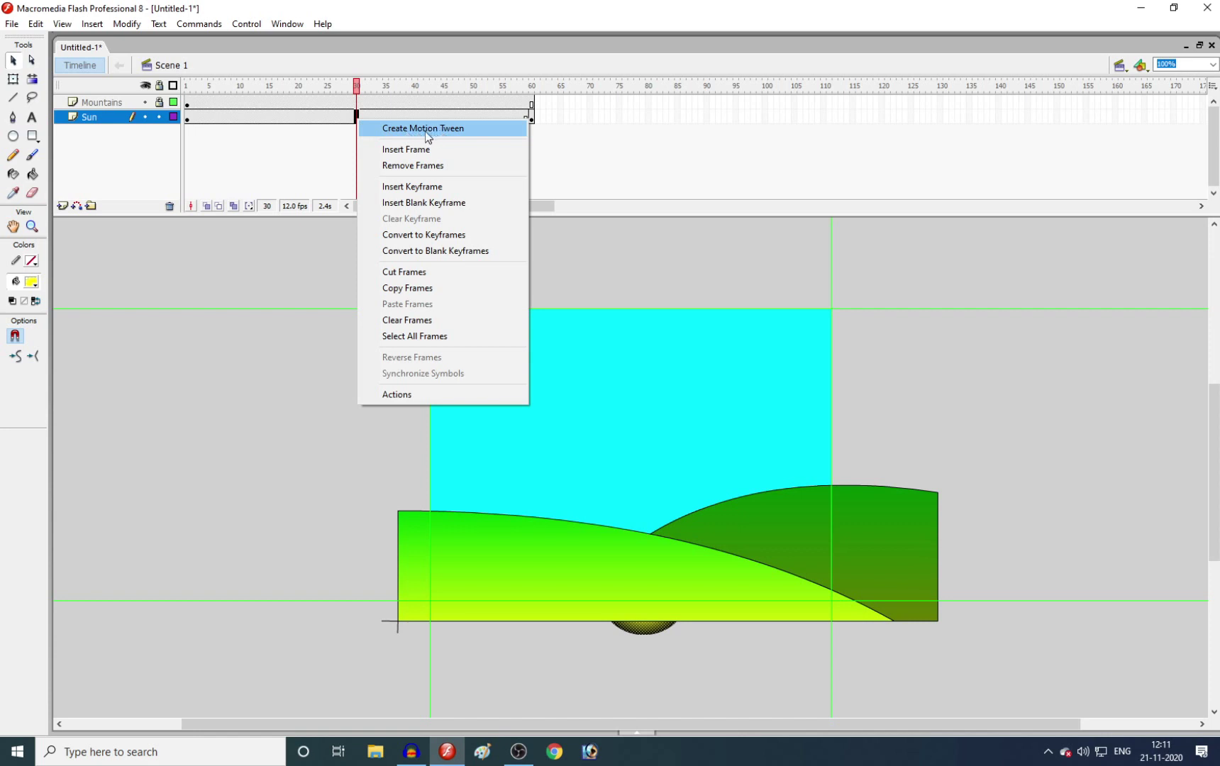
left_click(580, 310)
left_click(578, 307)
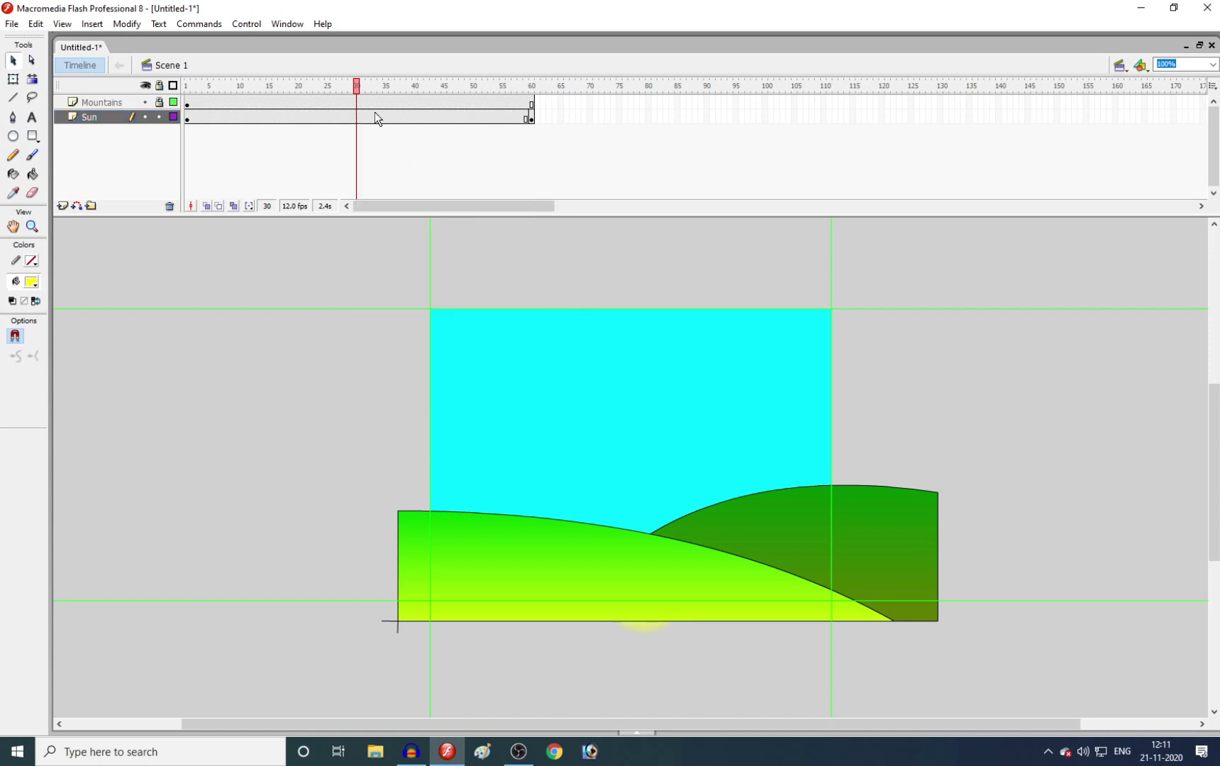
Apply a Shape tween to the Sun layer between frames 1 and 60 and preview the sun's rise.
left_click(357, 119)
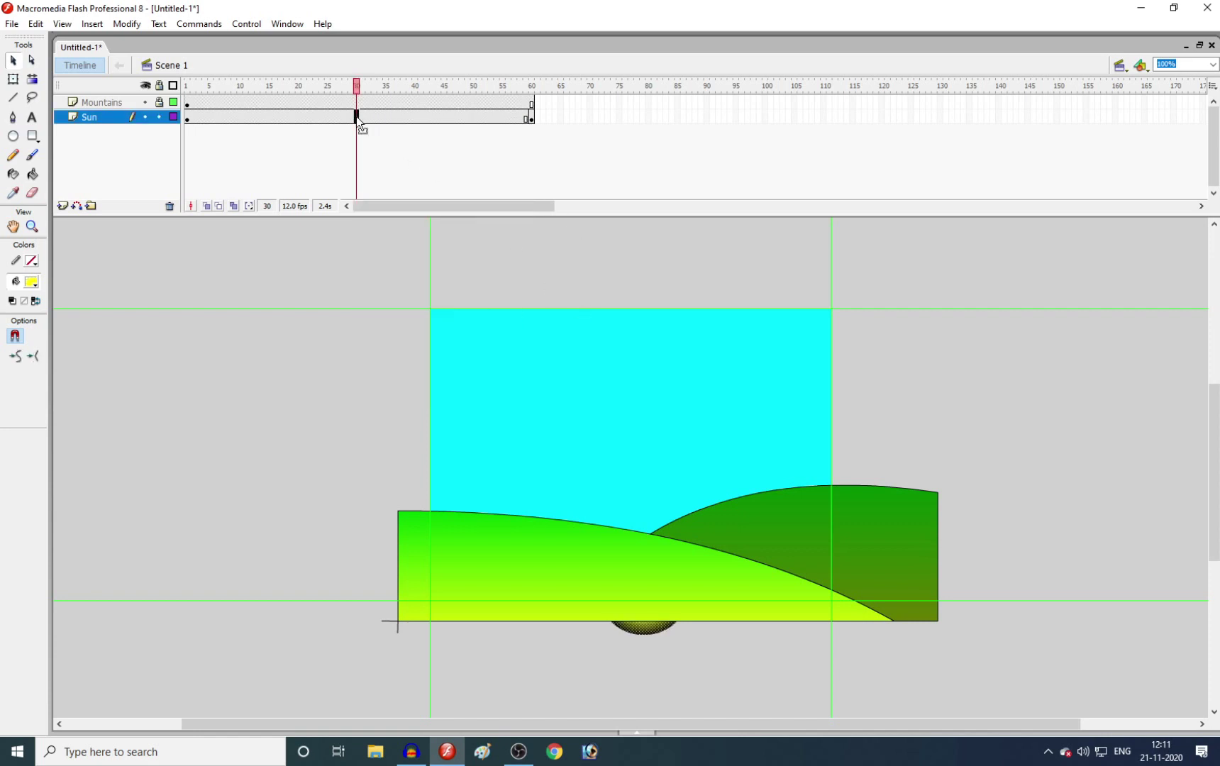
left_click(642, 734)
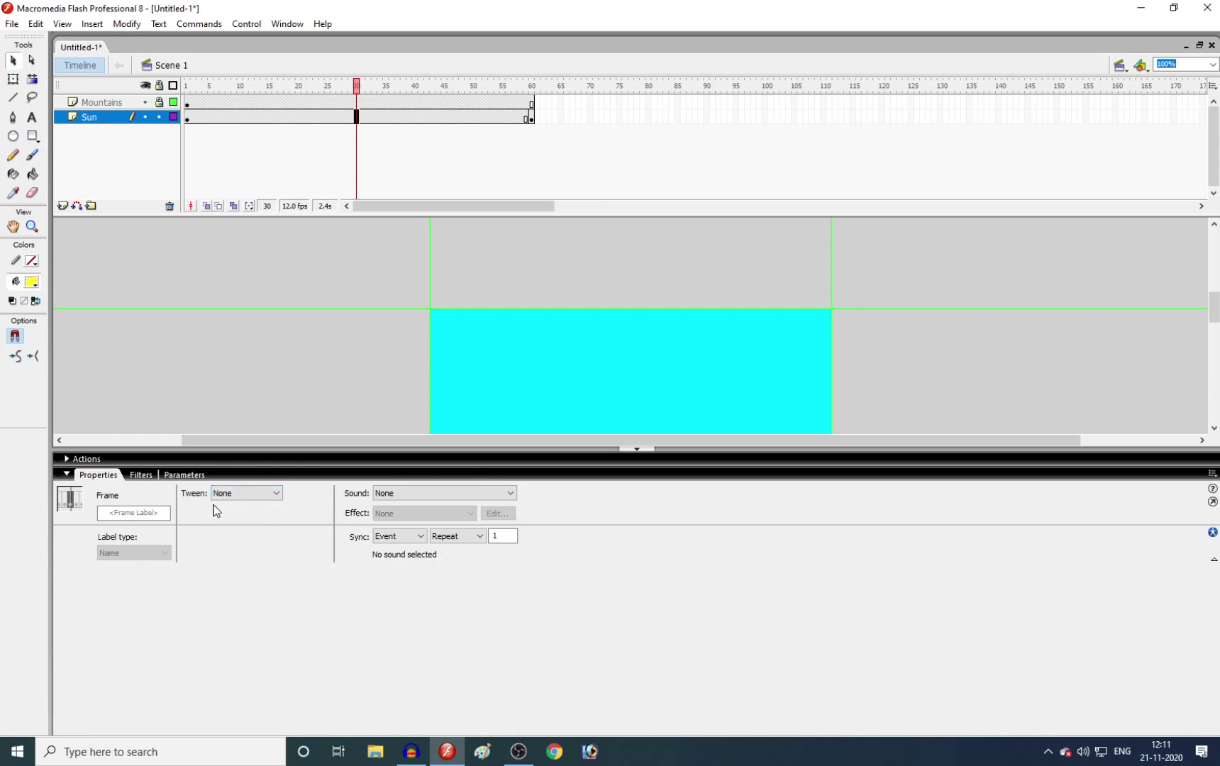
left_click(267, 494)
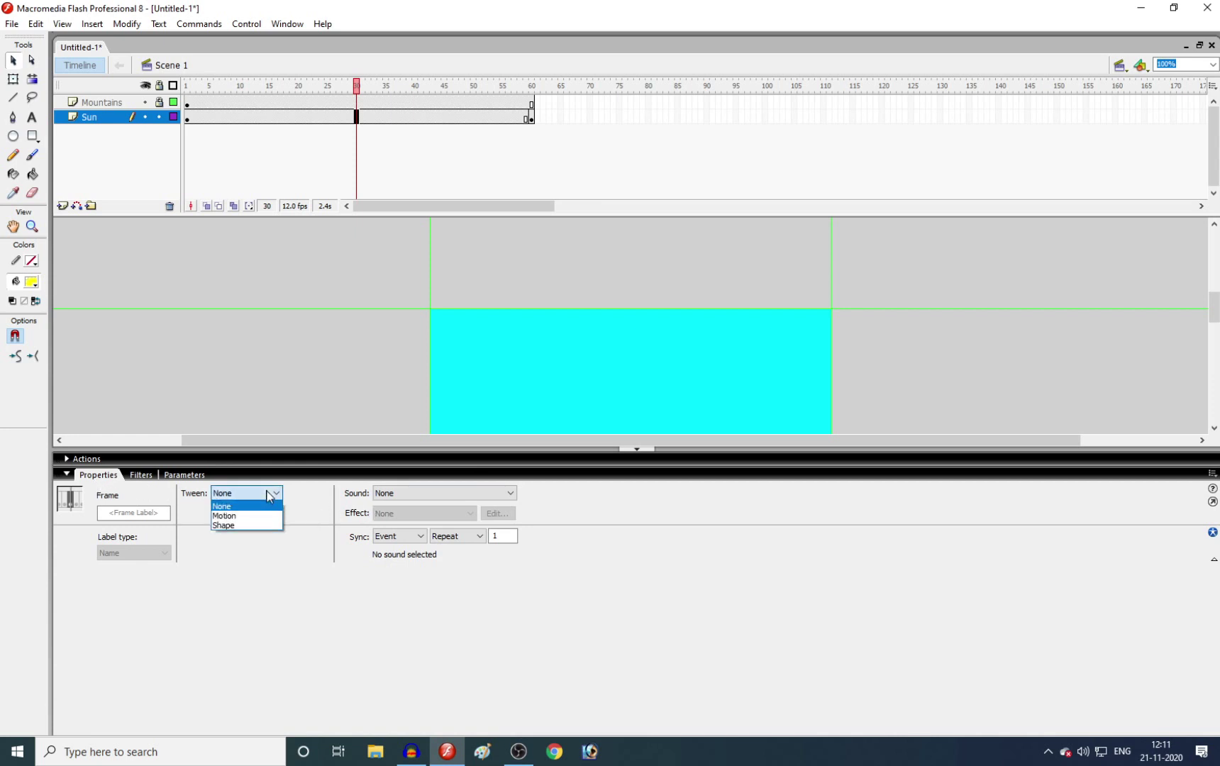
left_click(257, 526)
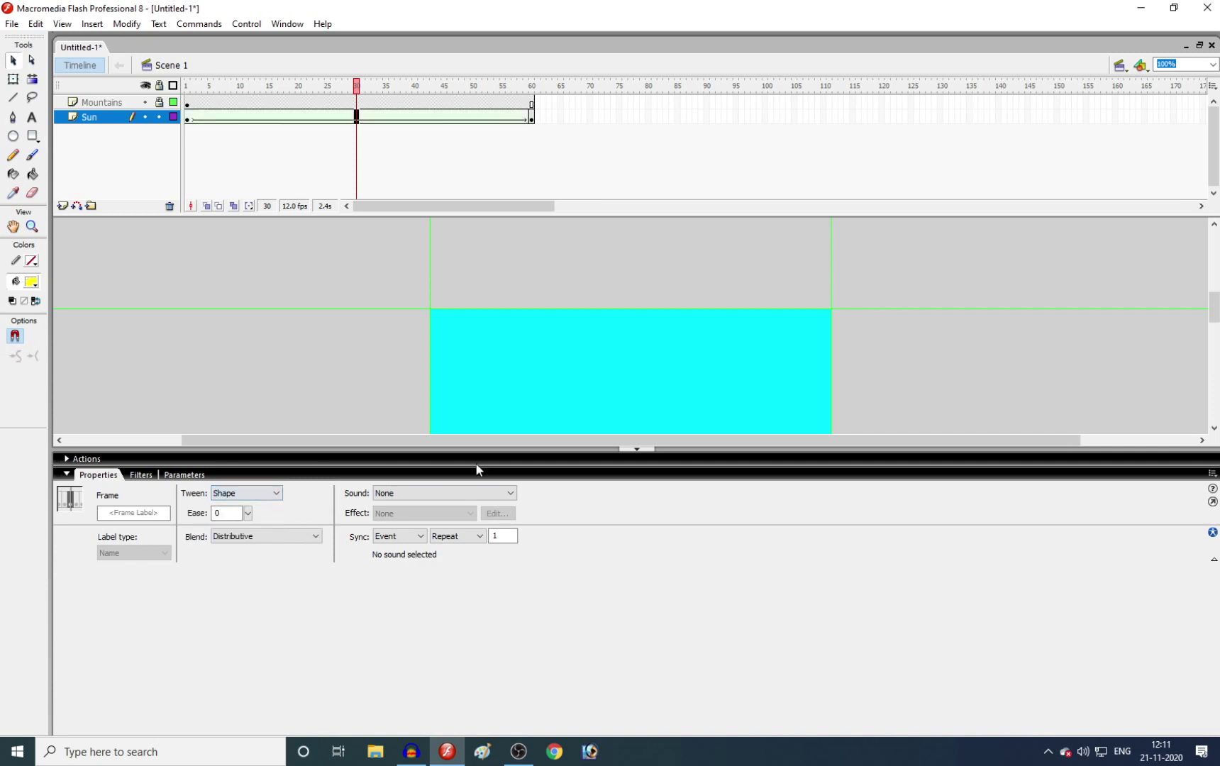
left_click(626, 449)
left_click_drag(356, 85, 570, 244)
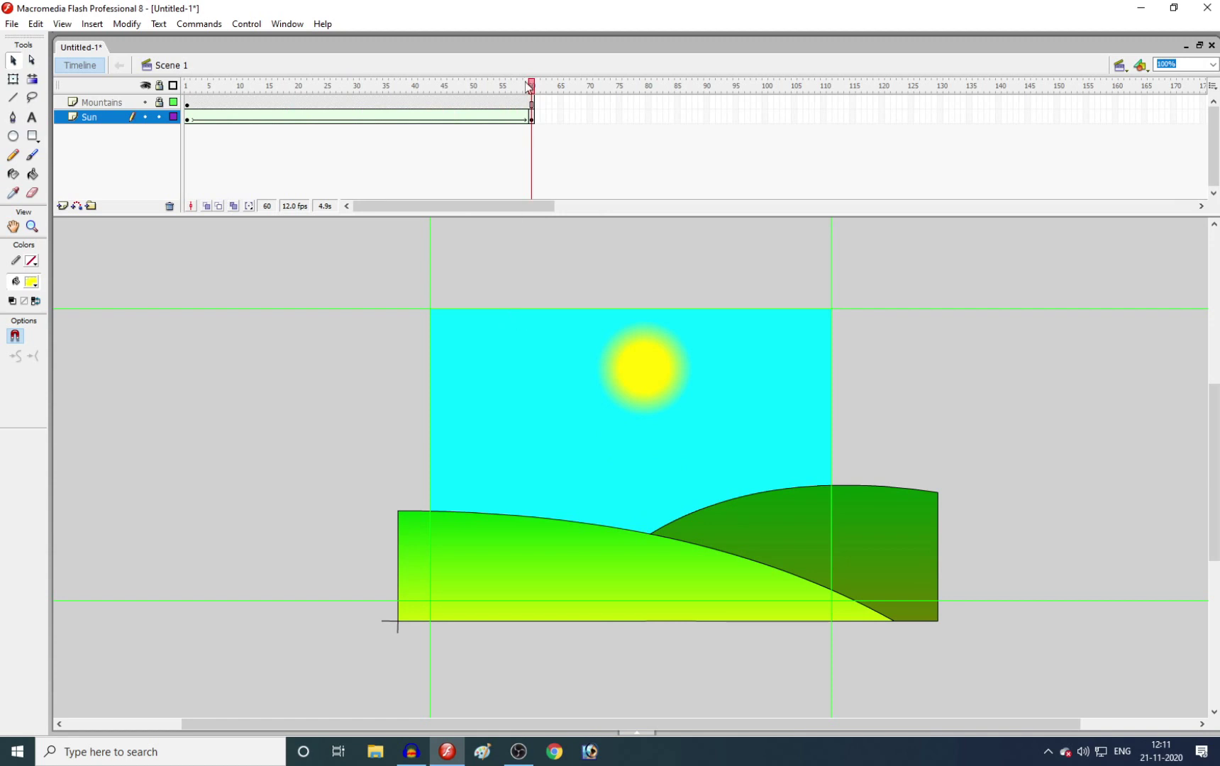
left_click_drag(532, 88, 532, 124)
Try distorting the sun's outer edge on frame 60 and preview the shape tween.
left_click_drag(679, 340, 778, 429)
left_click_drag(659, 383, 678, 234)
left_click_drag(532, 87, 532, 145)
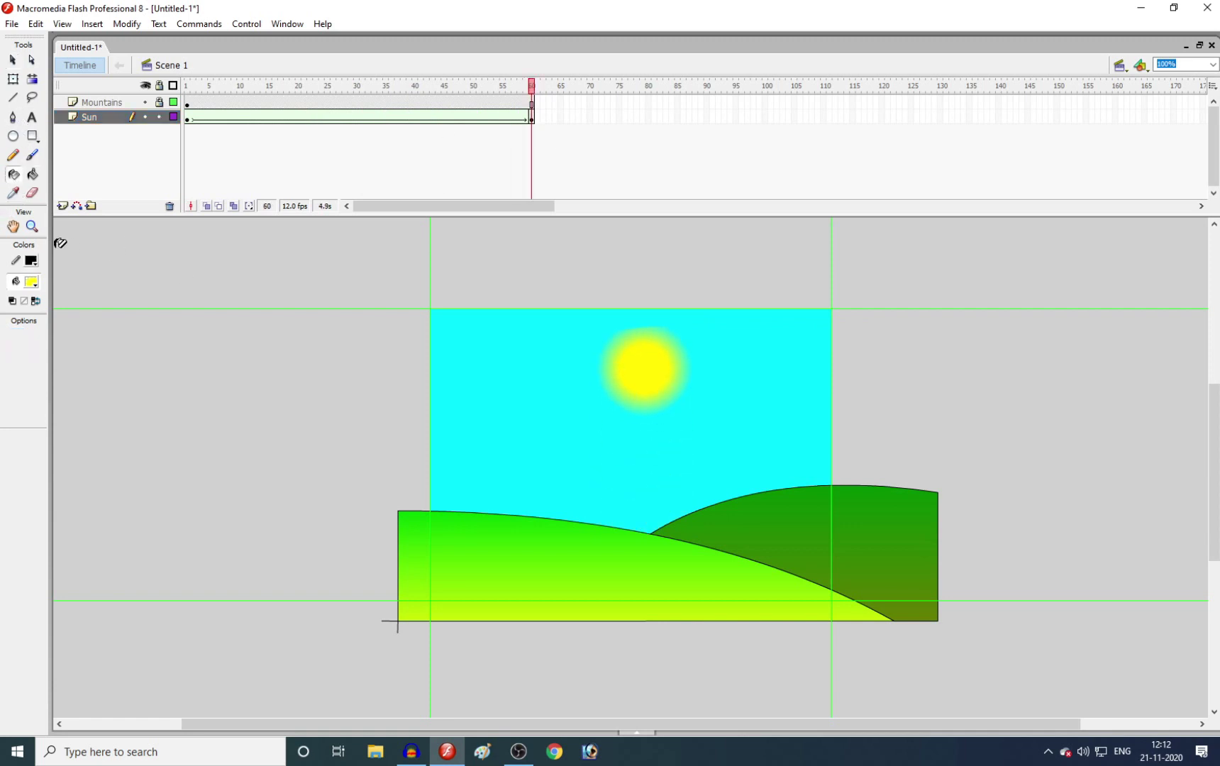
Outline the distorted sun in black on frame 60 with the Ink Bottle and preview the tween with the Mountains layer hidden.
left_click(13, 174)
left_click(632, 383)
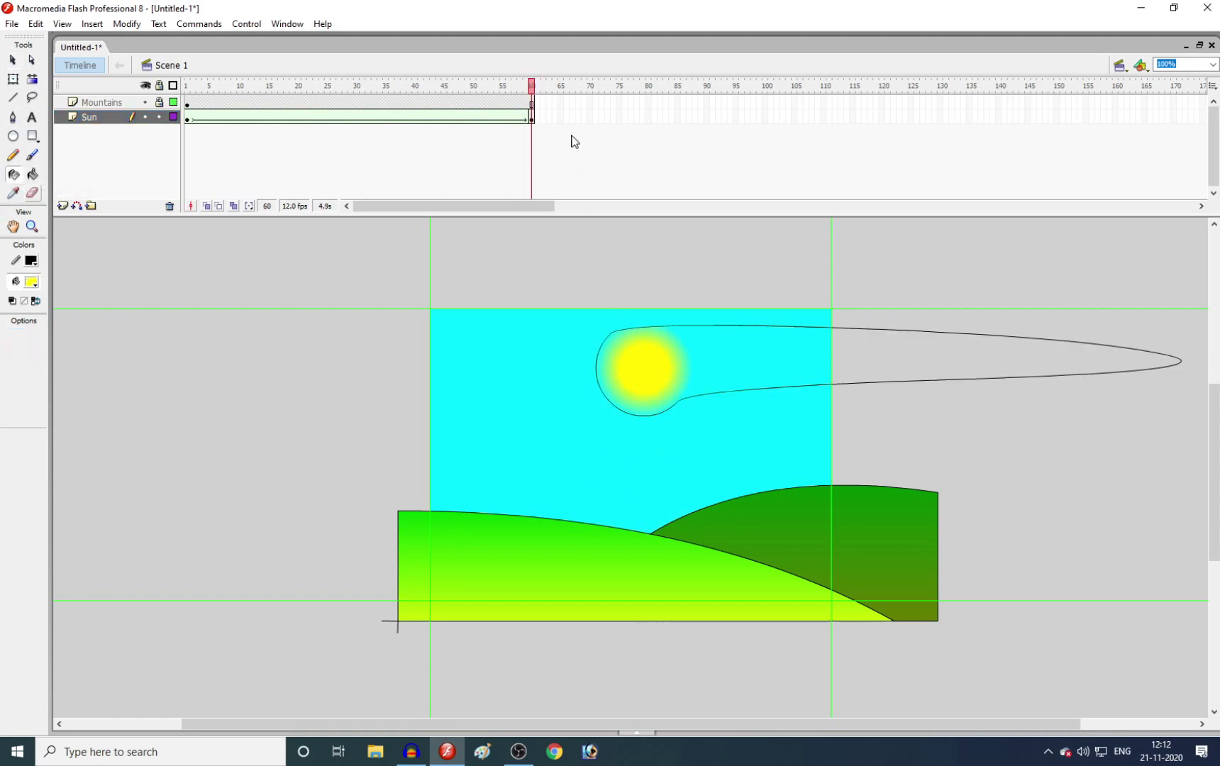
left_click(525, 86)
key("ctrl+alt+r")
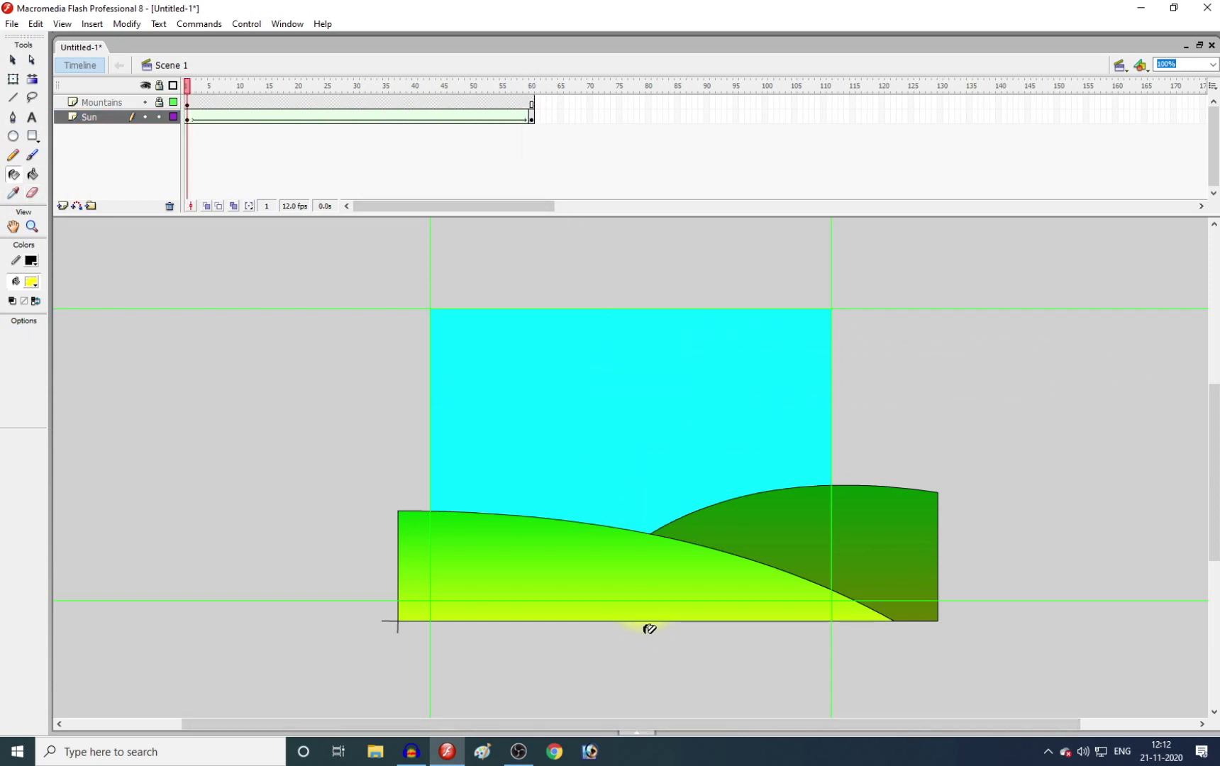
left_click(193, 84)
left_click_drag(200, 83, 538, 117)
left_click(145, 102)
left_click(199, 86)
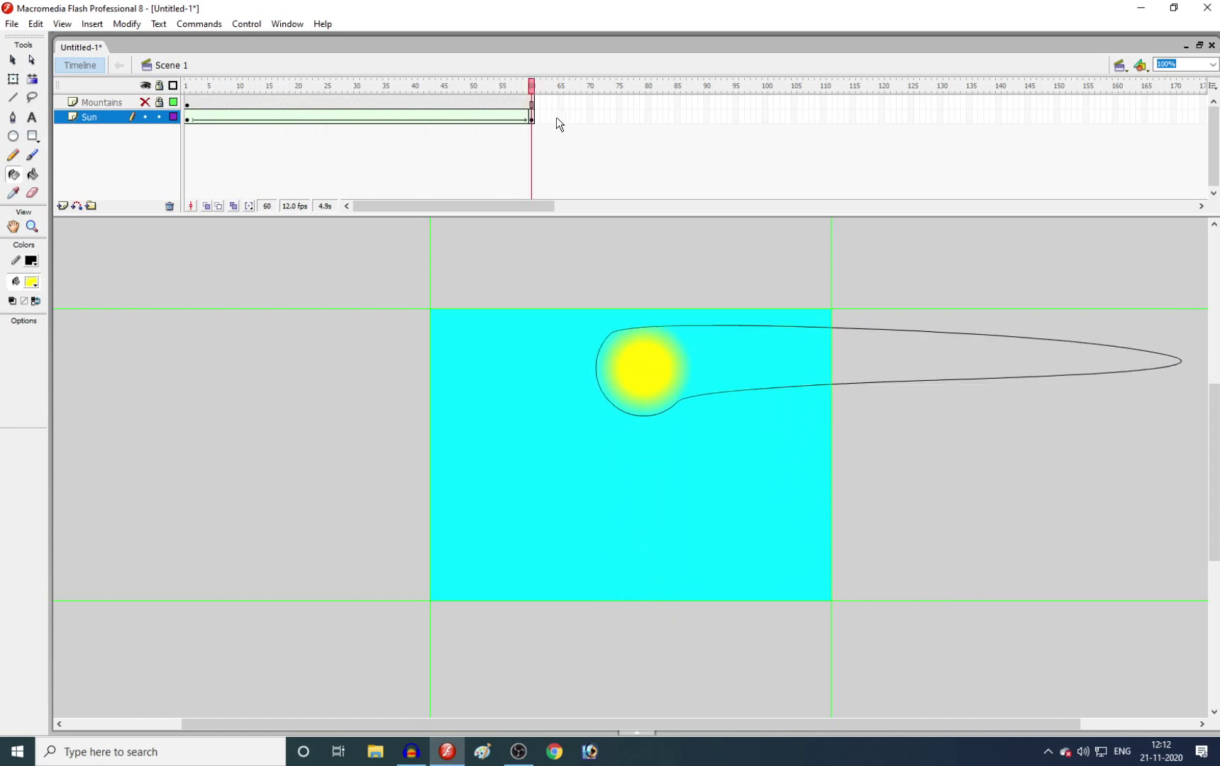
Undo the sun's black outline and distortion on frame 60, with the Mountains layer shown again.
key("ctrl+z")
key("ctrl+z")
key("End")
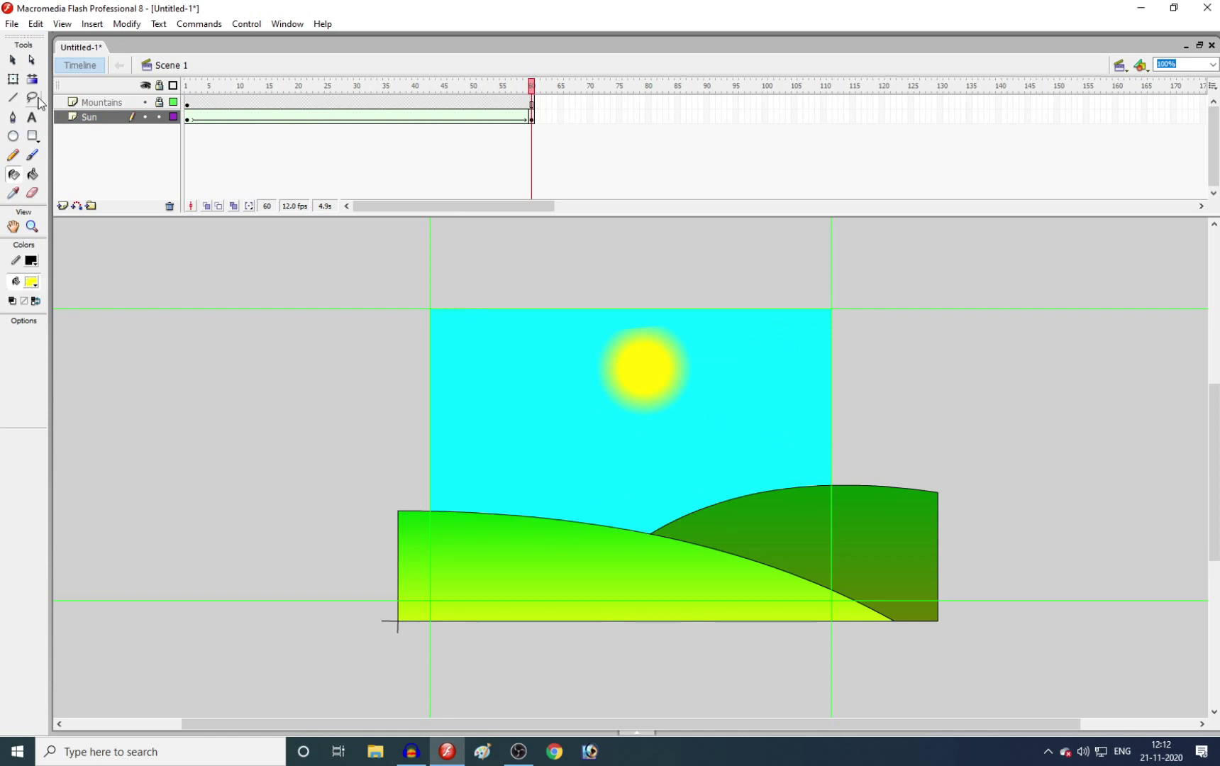
left_click(12, 59)
left_click(765, 380)
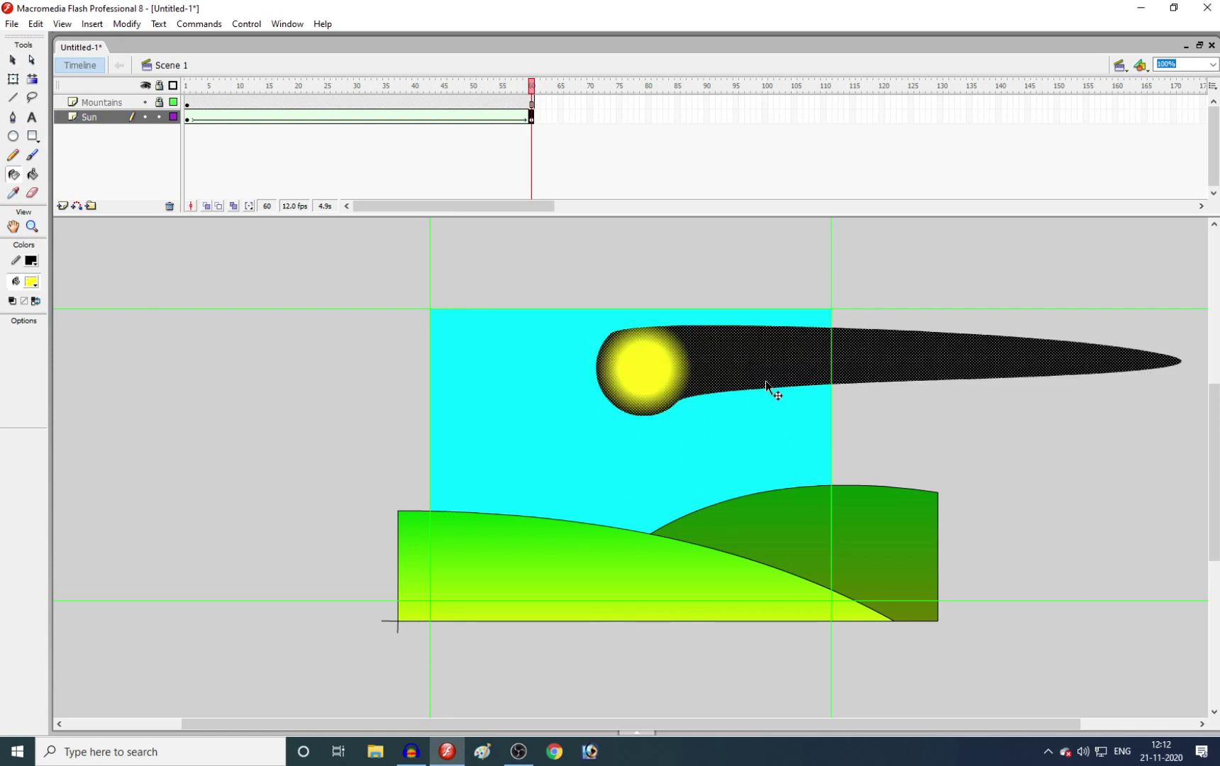
left_click(744, 400)
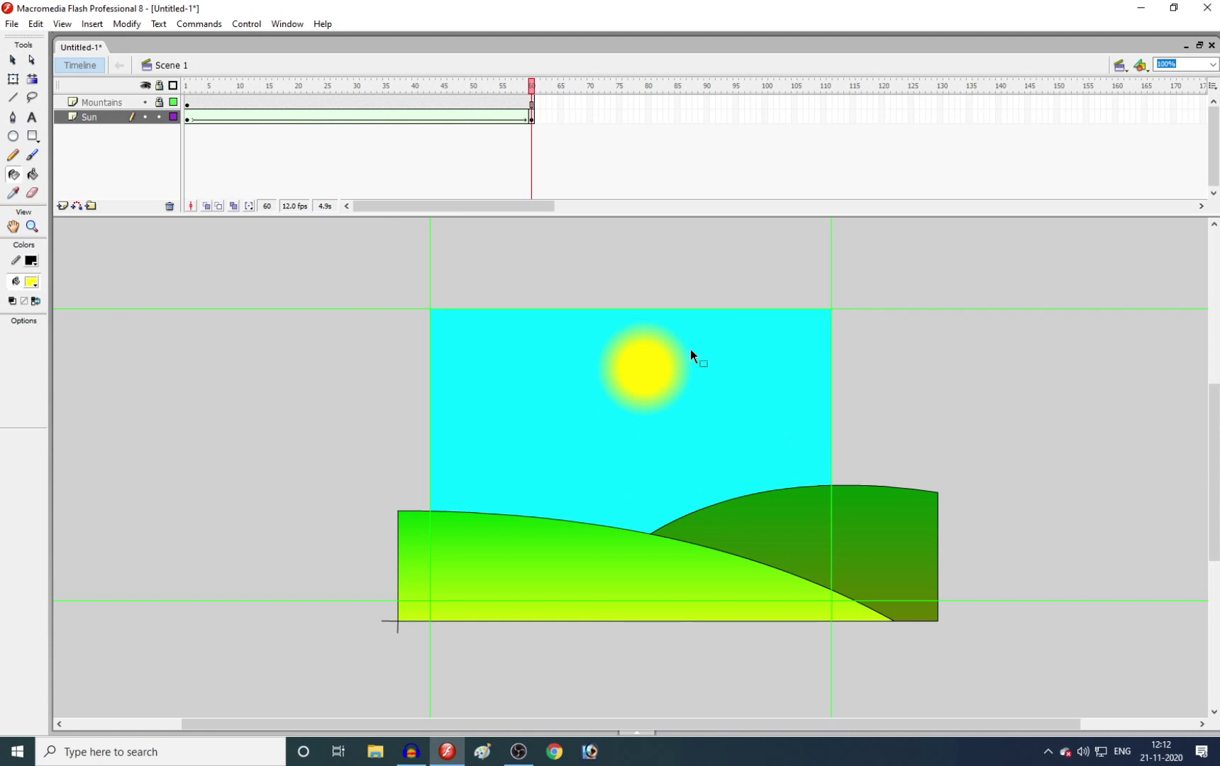
Replace the Sun layer's shape tween with a motion tween between frames 1 and 60.
left_click(12, 60)
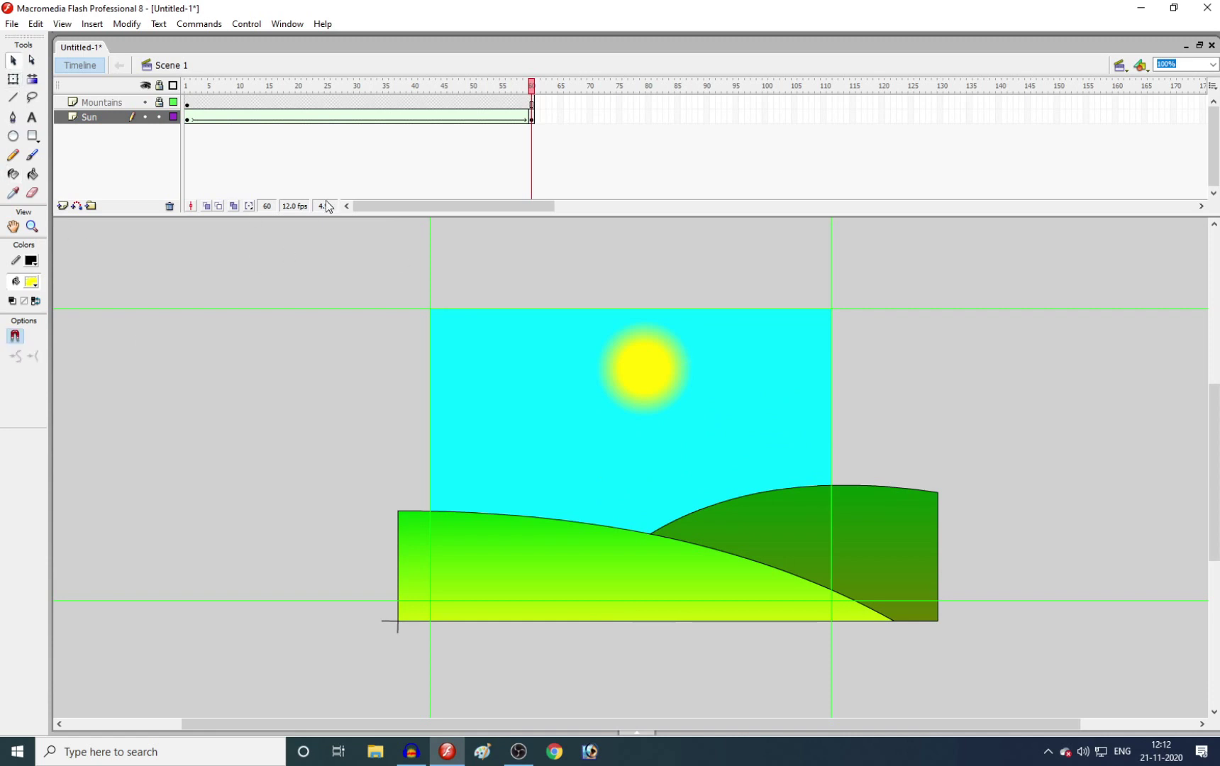
right_click(382, 119)
left_click(366, 121)
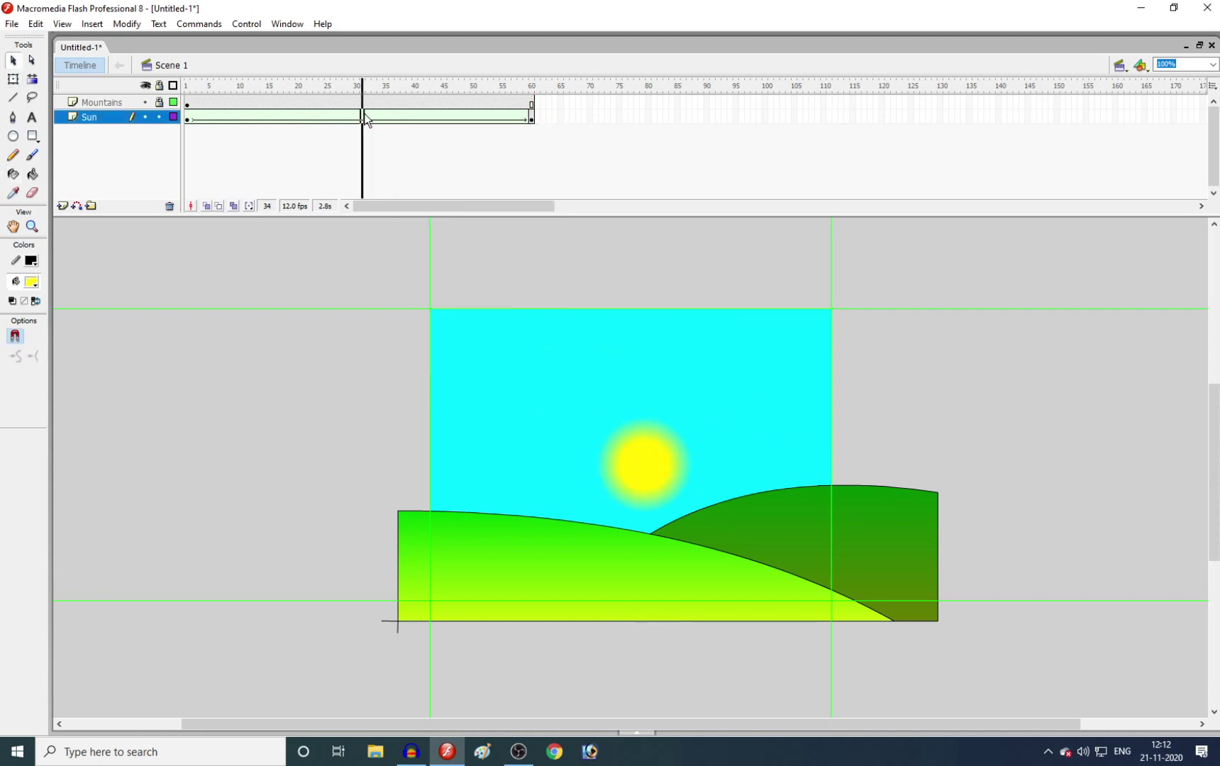
left_click(364, 118)
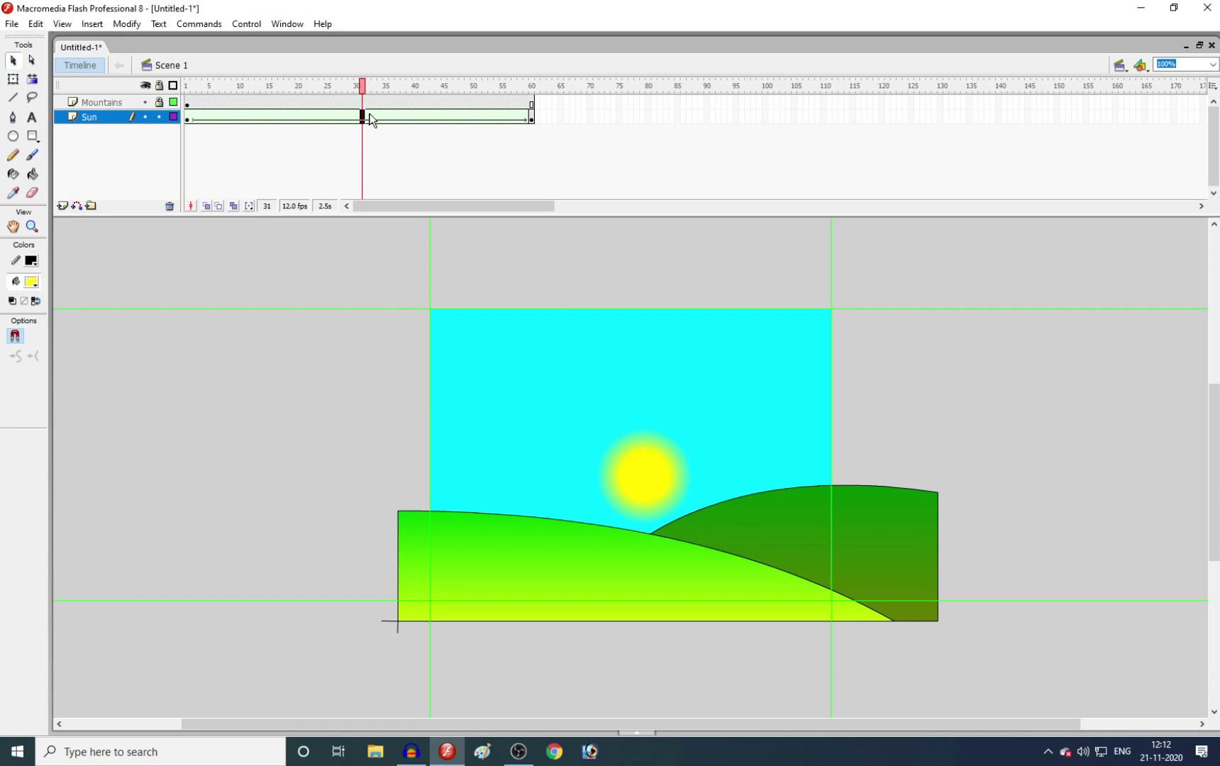
right_click(368, 117)
left_click(384, 122)
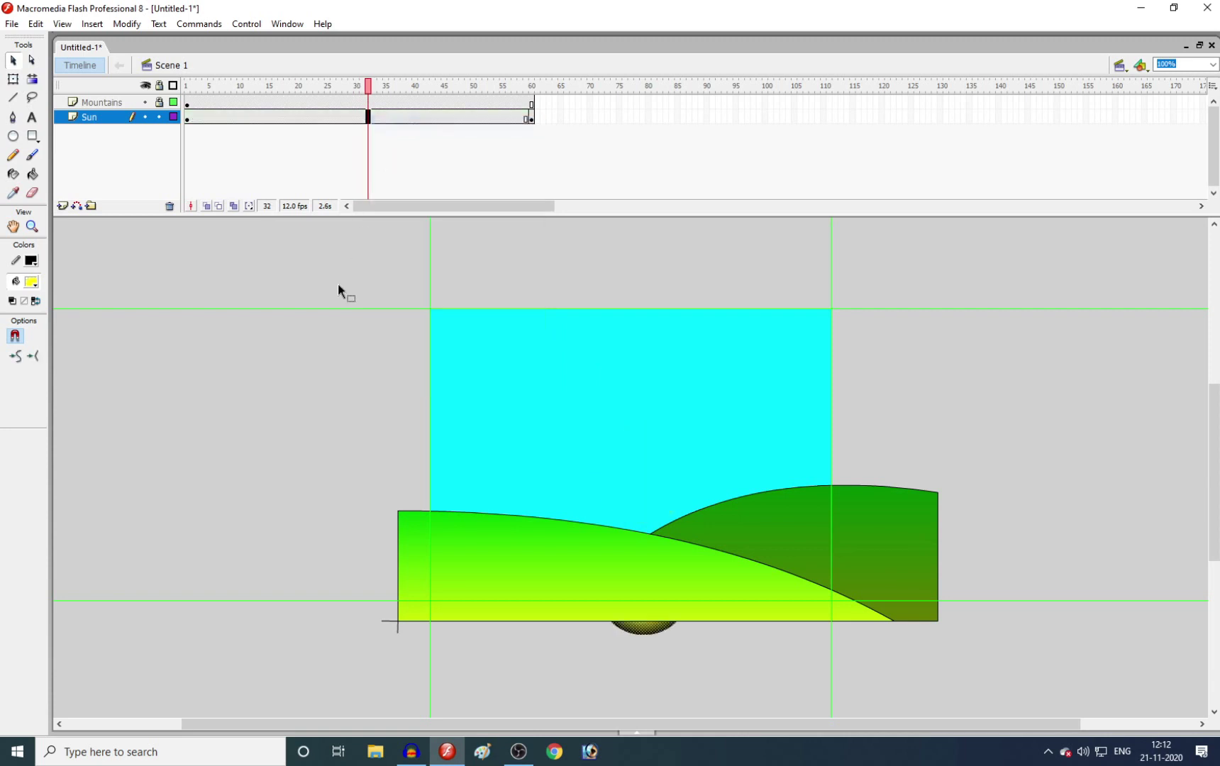
right_click(358, 118)
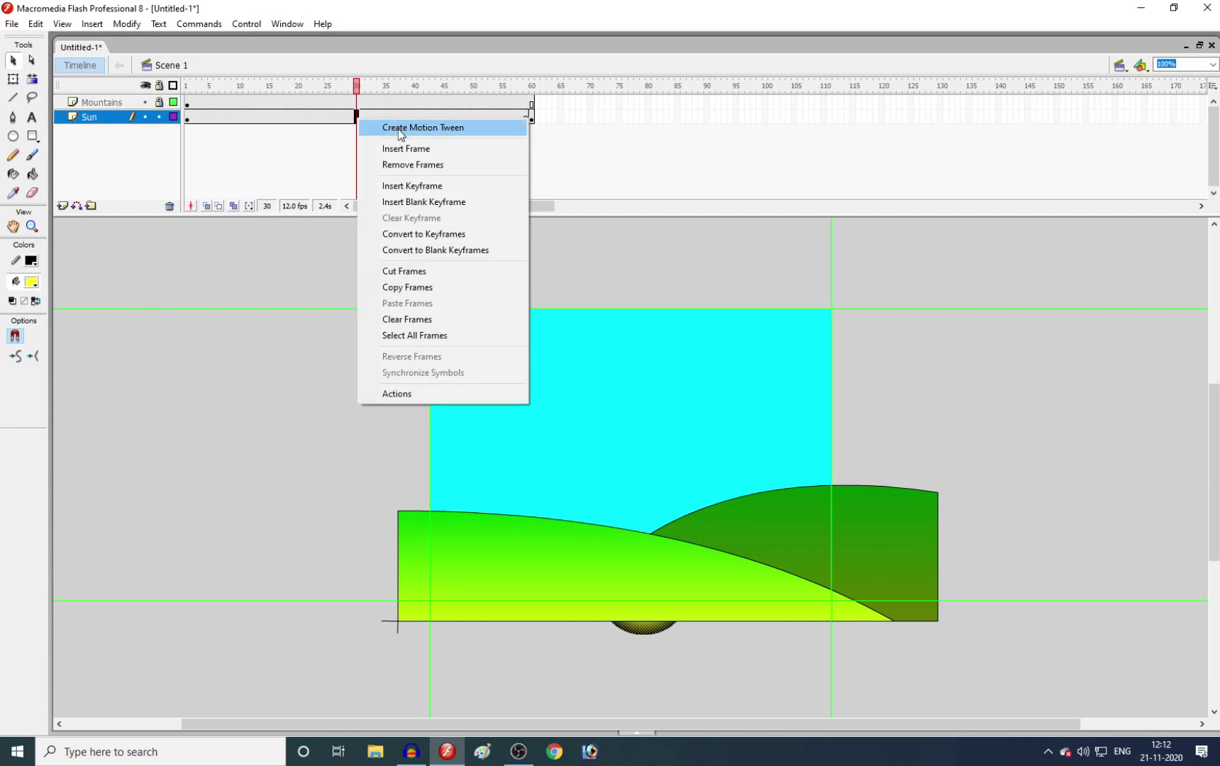
left_click(408, 131)
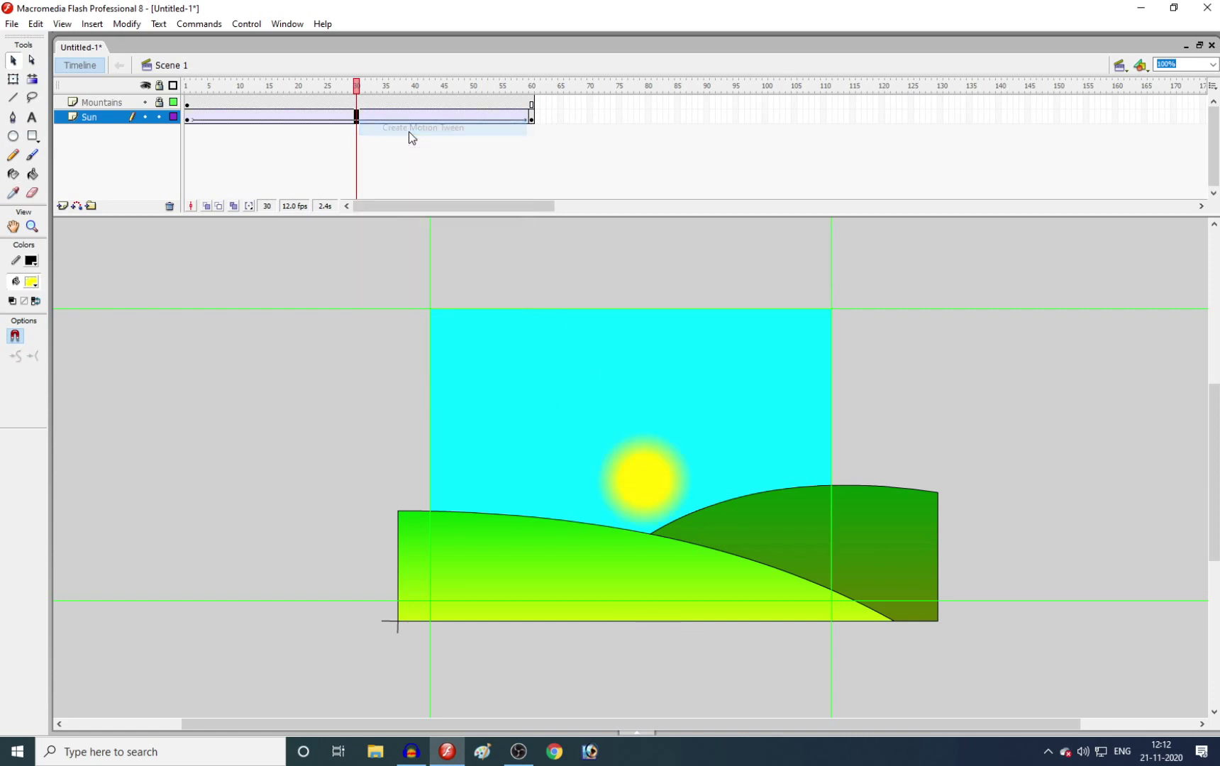
Scrub the timeline between frames 1, 30 and 60 to review the sun's motion tween.
left_click_drag(360, 85, 529, 271)
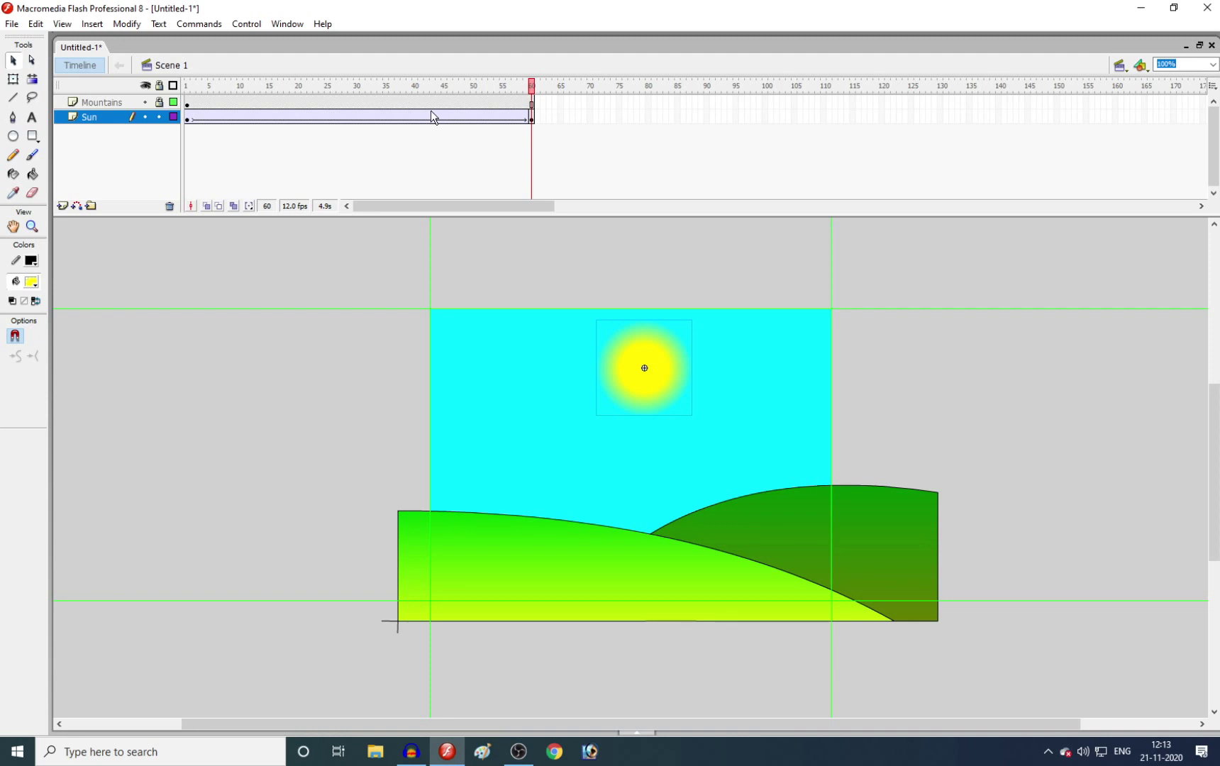
left_click_drag(526, 85, 360, 148)
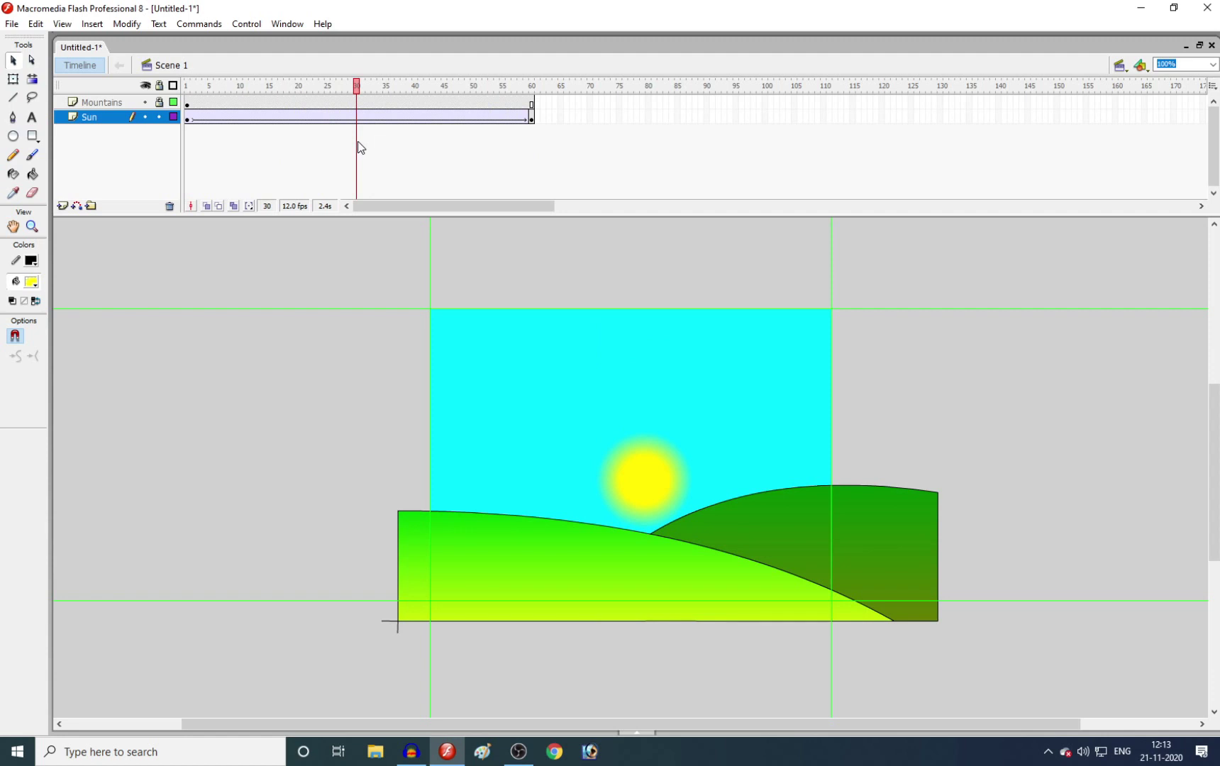
left_click_drag(360, 148, 181, 124)
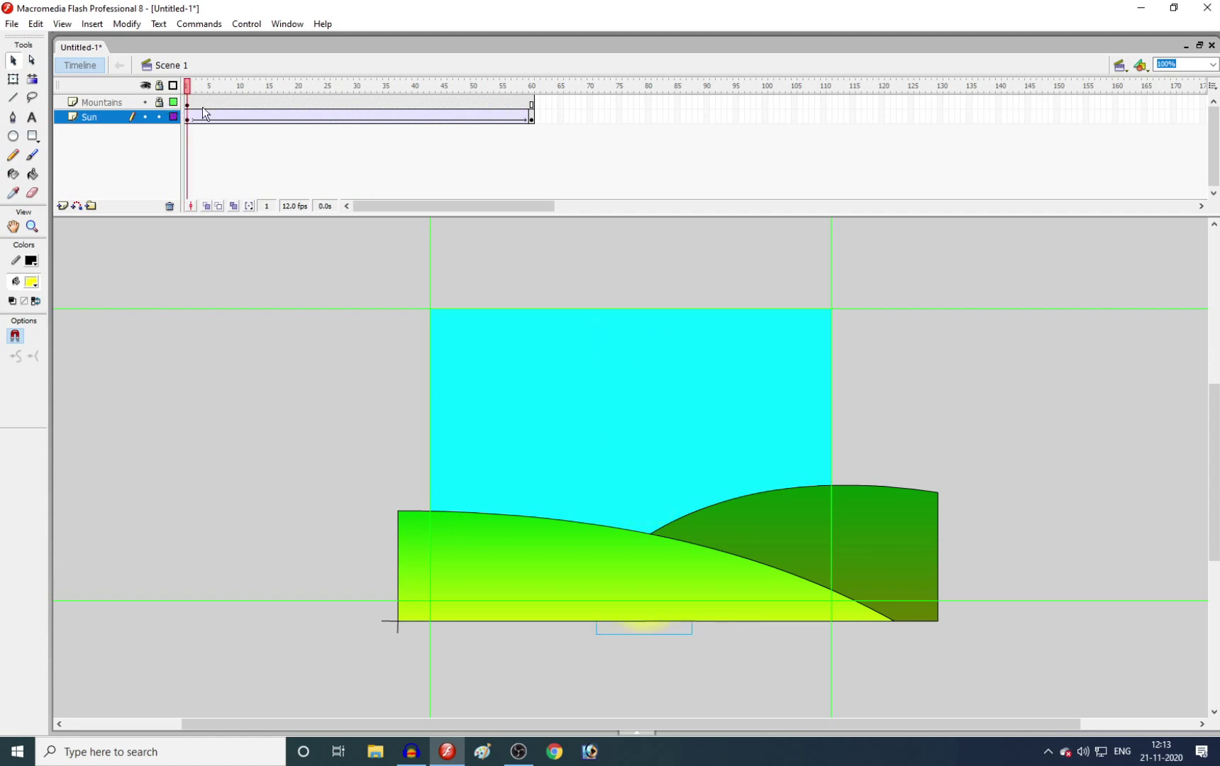
Lock the Sun layer and make the Mountains layer active at frame 1.
left_click(538, 359)
left_click(159, 117)
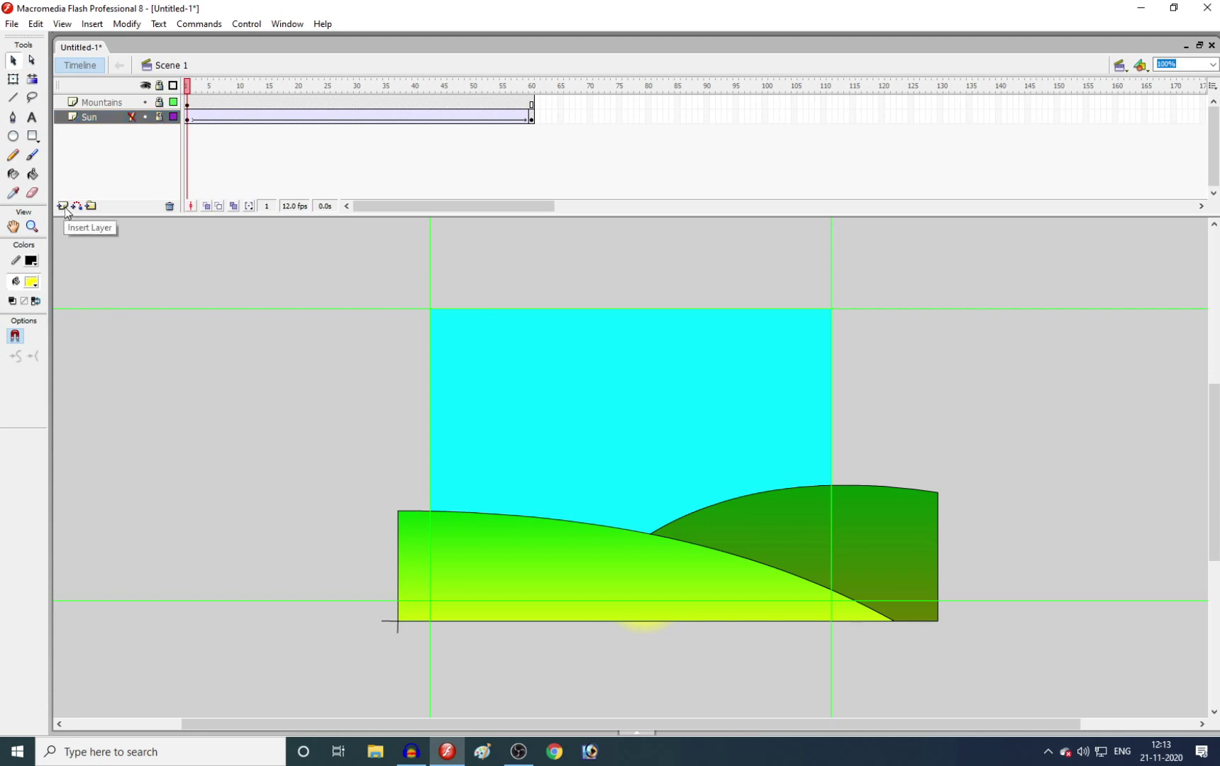
left_click(102, 102)
left_click(148, 248)
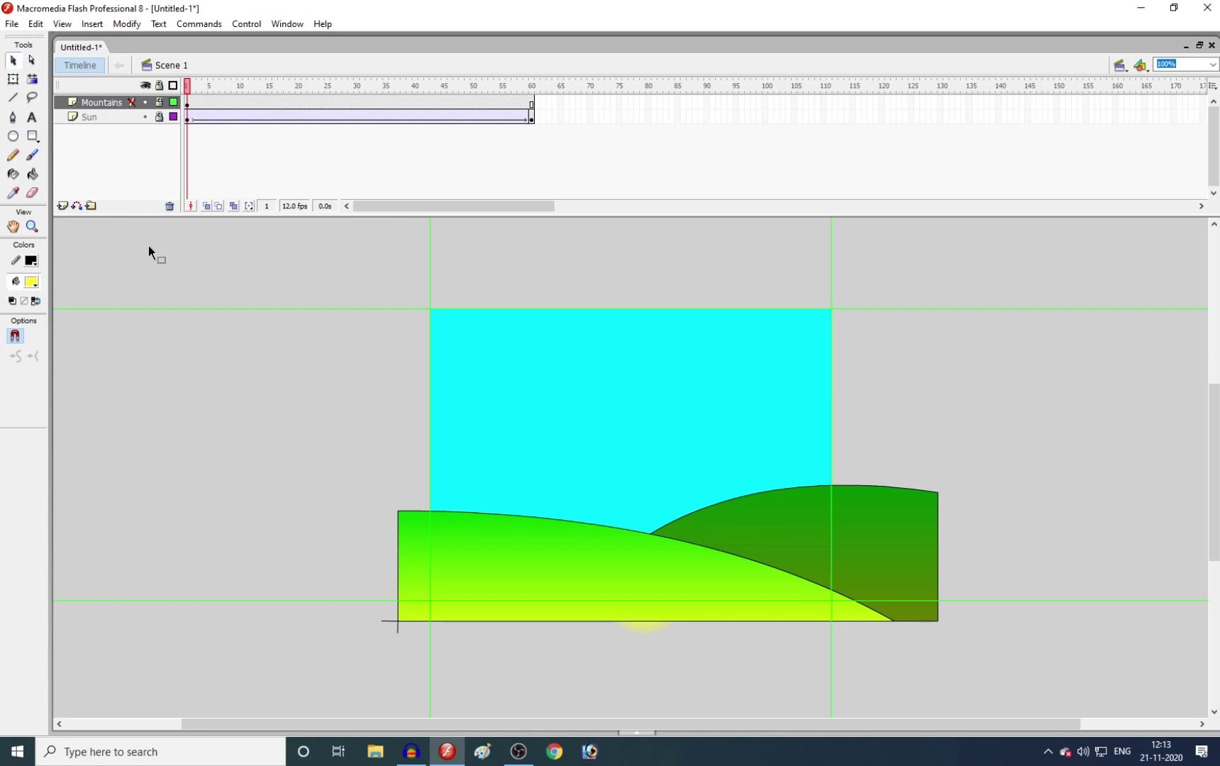
Save the document as "1 - sunrise" in the Tutorials folder on the Desktop.
key("ctrl+s")
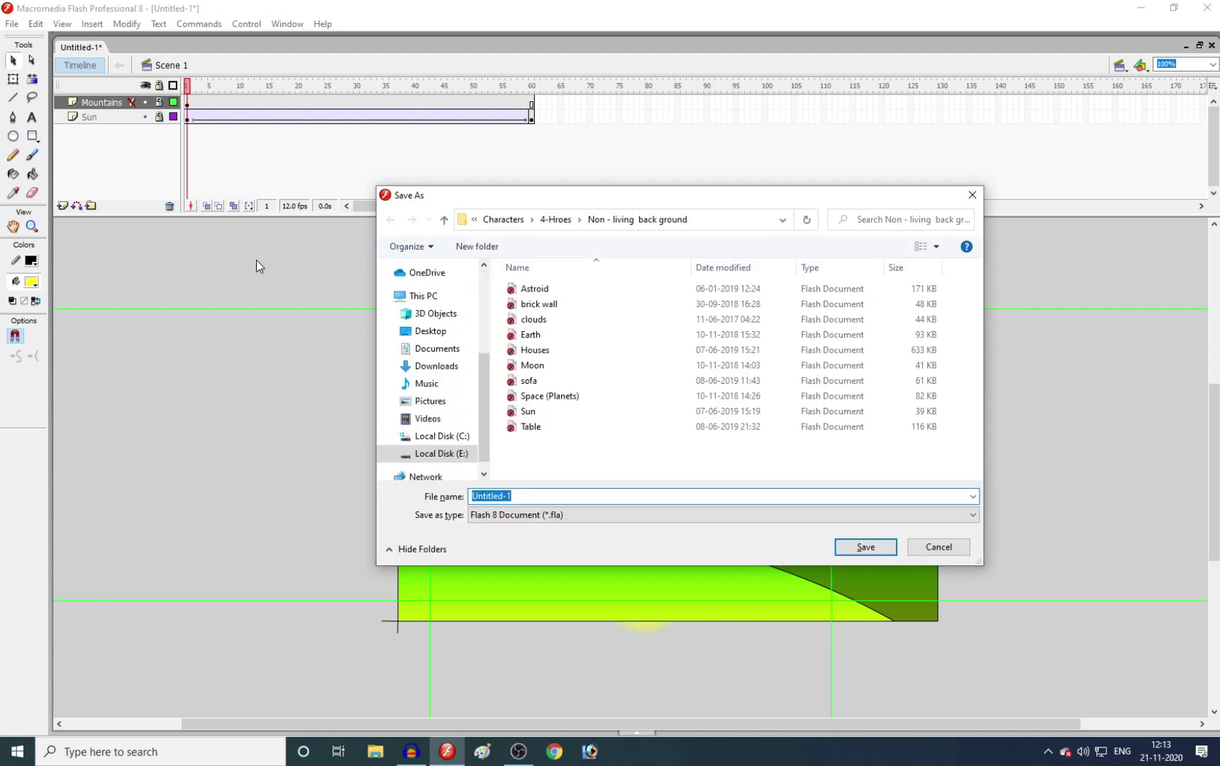
left_click(429, 332)
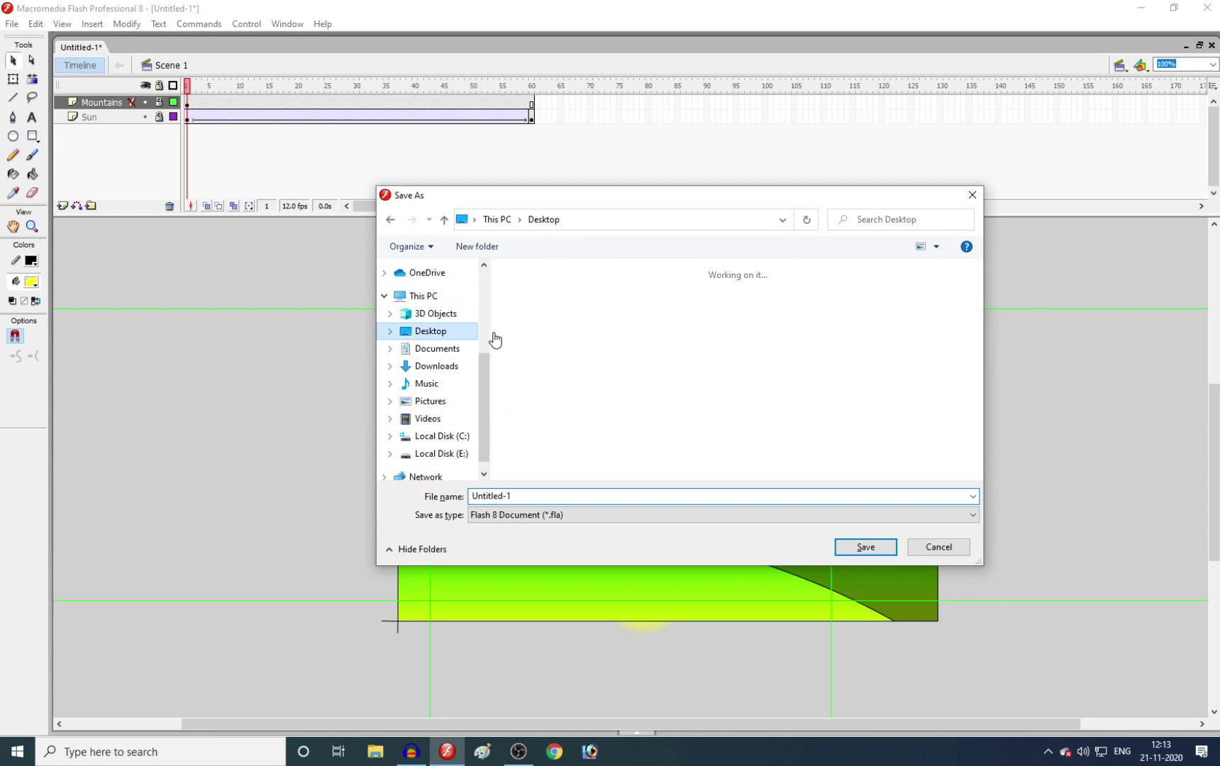
double_click(621, 393)
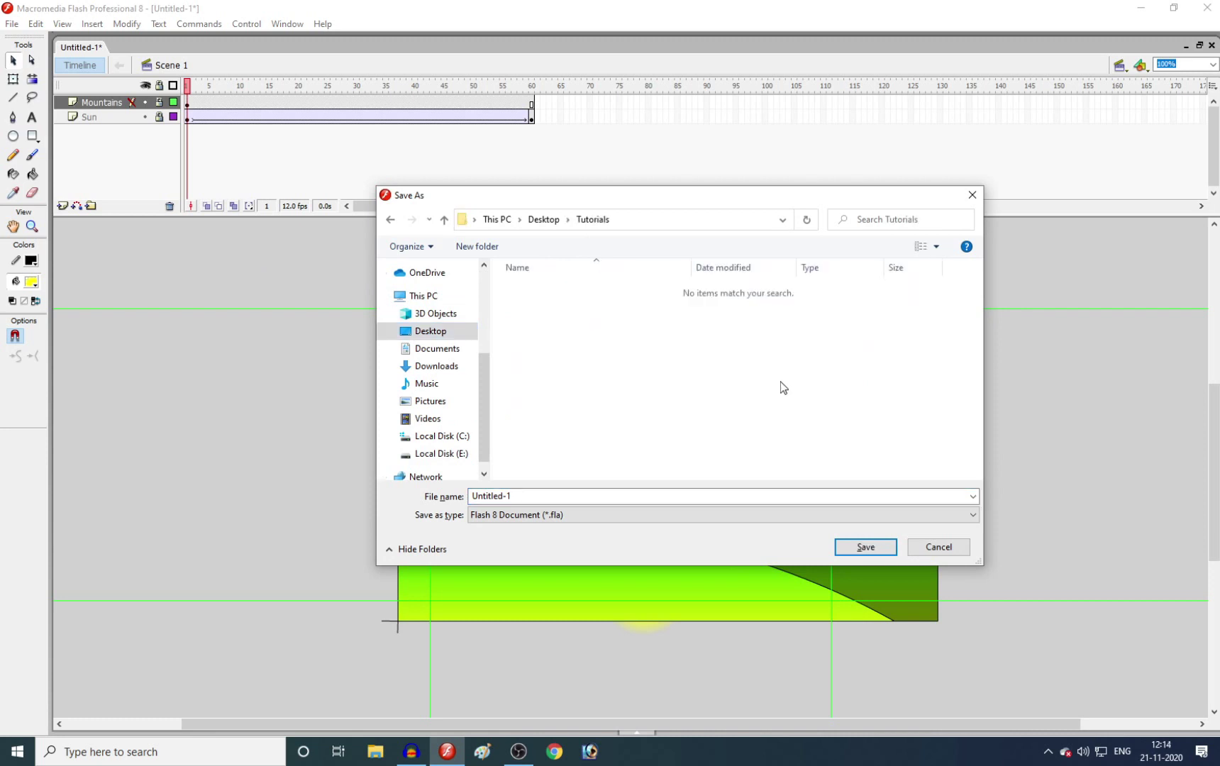
double_click(552, 496)
key("BackSpace")
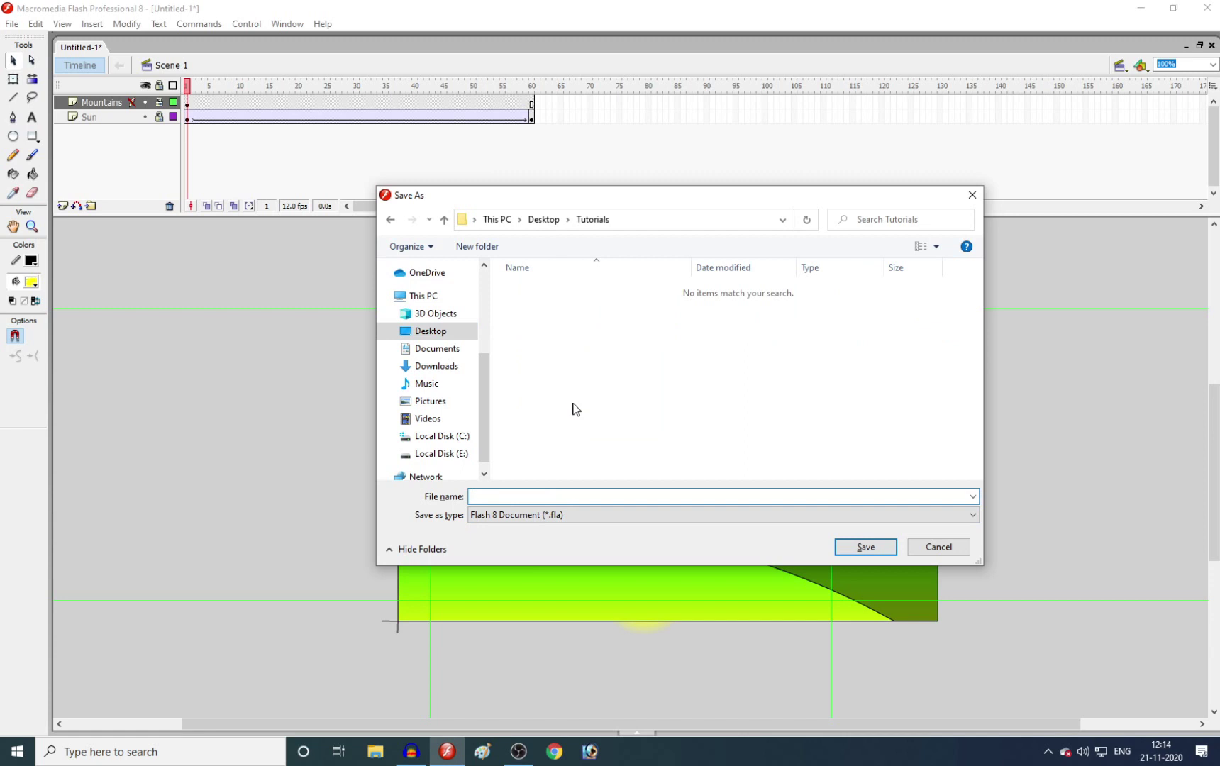
type("1 - sunrise")
key("Return")
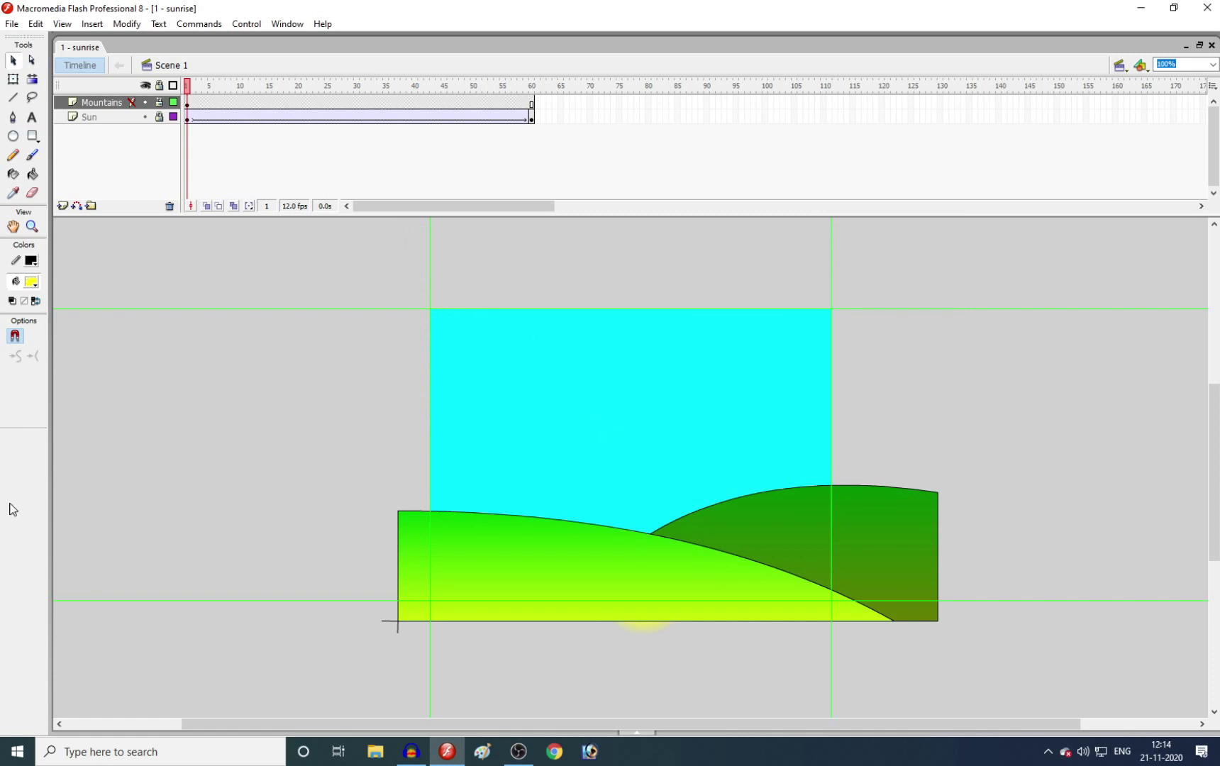
Test the sunrise movie, then scrub the timeline to frames 30 and 60 and play it to review the timing.
key("ctrl+Return")
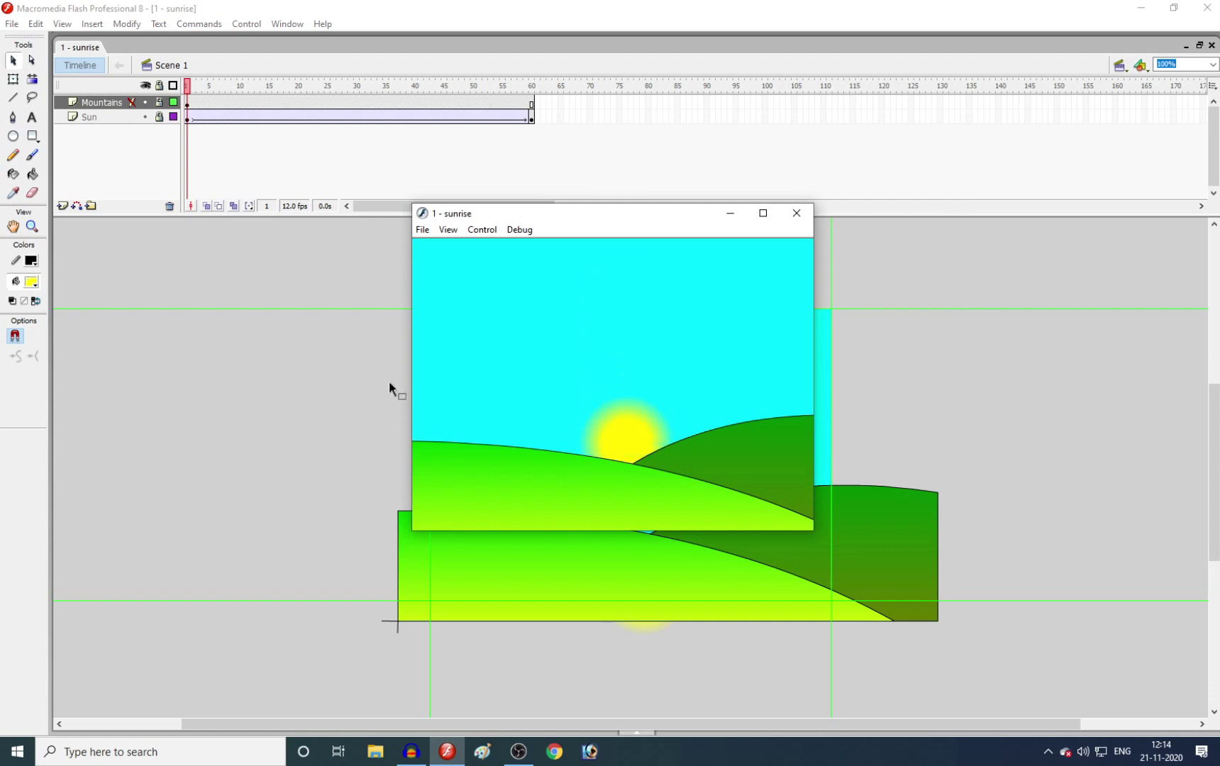
left_click(796, 212)
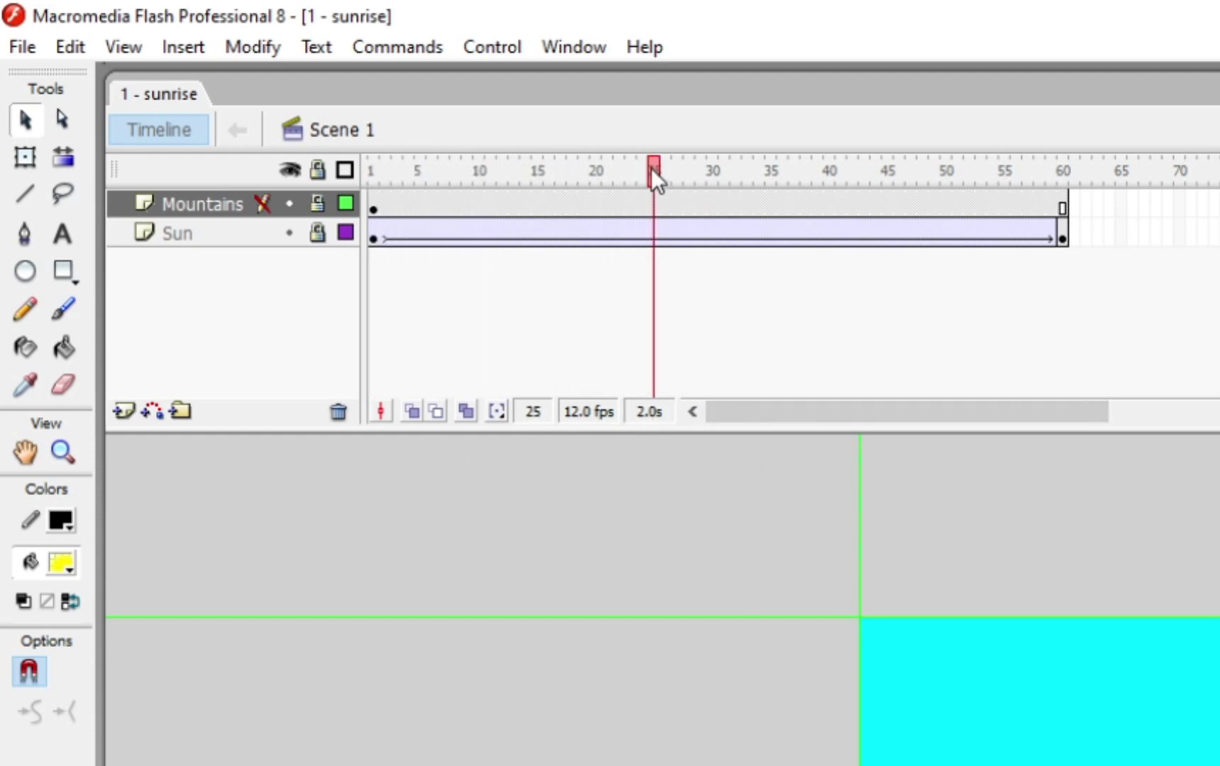
left_click_drag(651, 167, 714, 189)
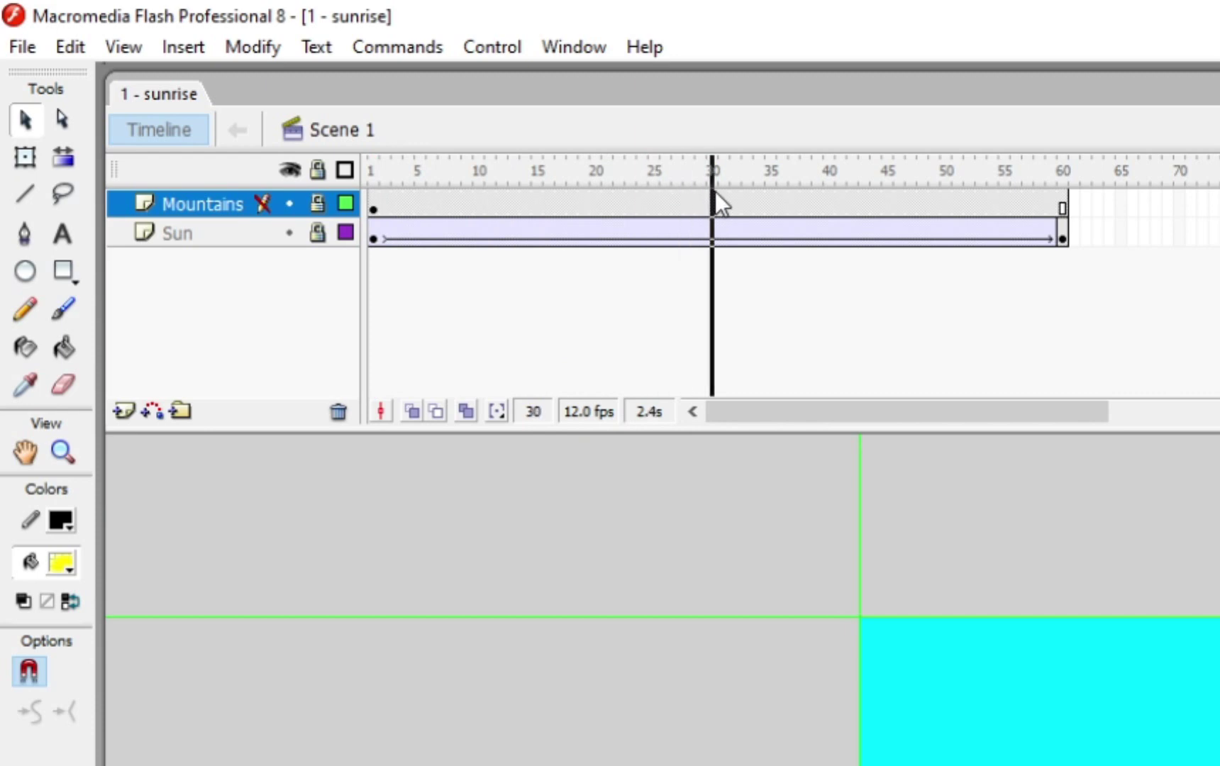
left_click_drag(707, 194, 1101, 265)
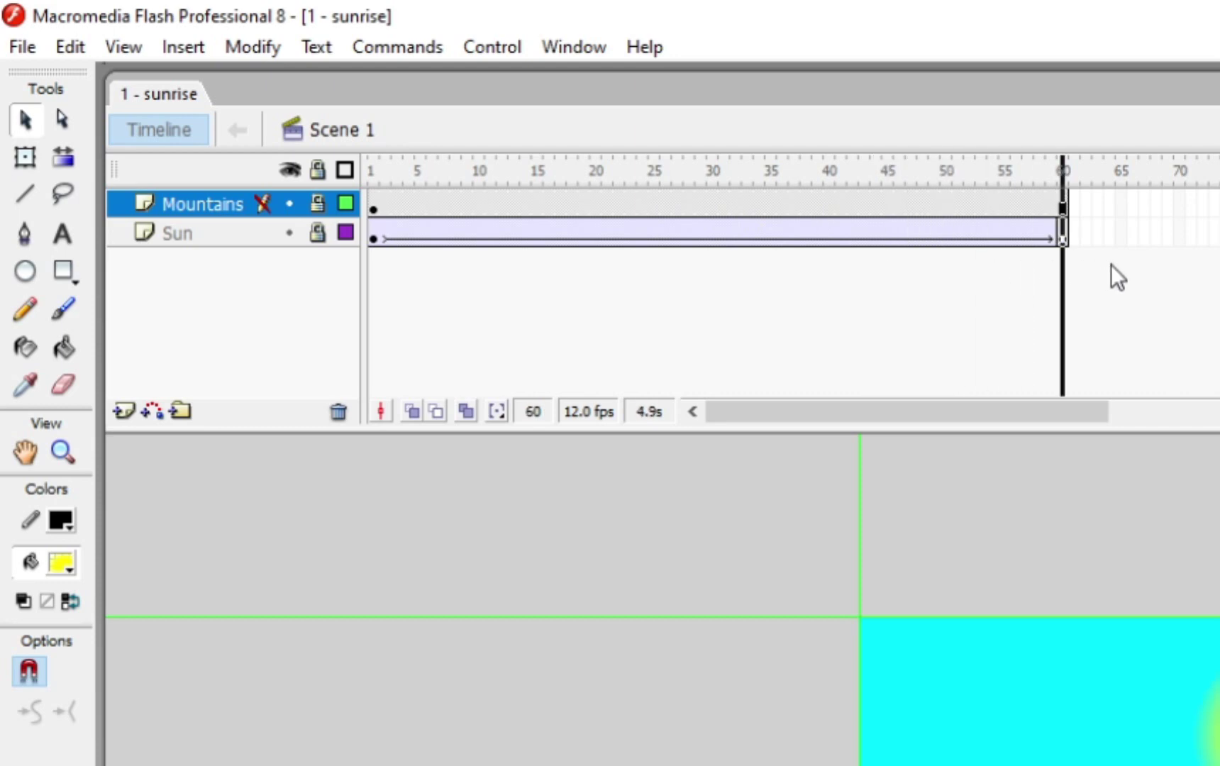
key("Return")
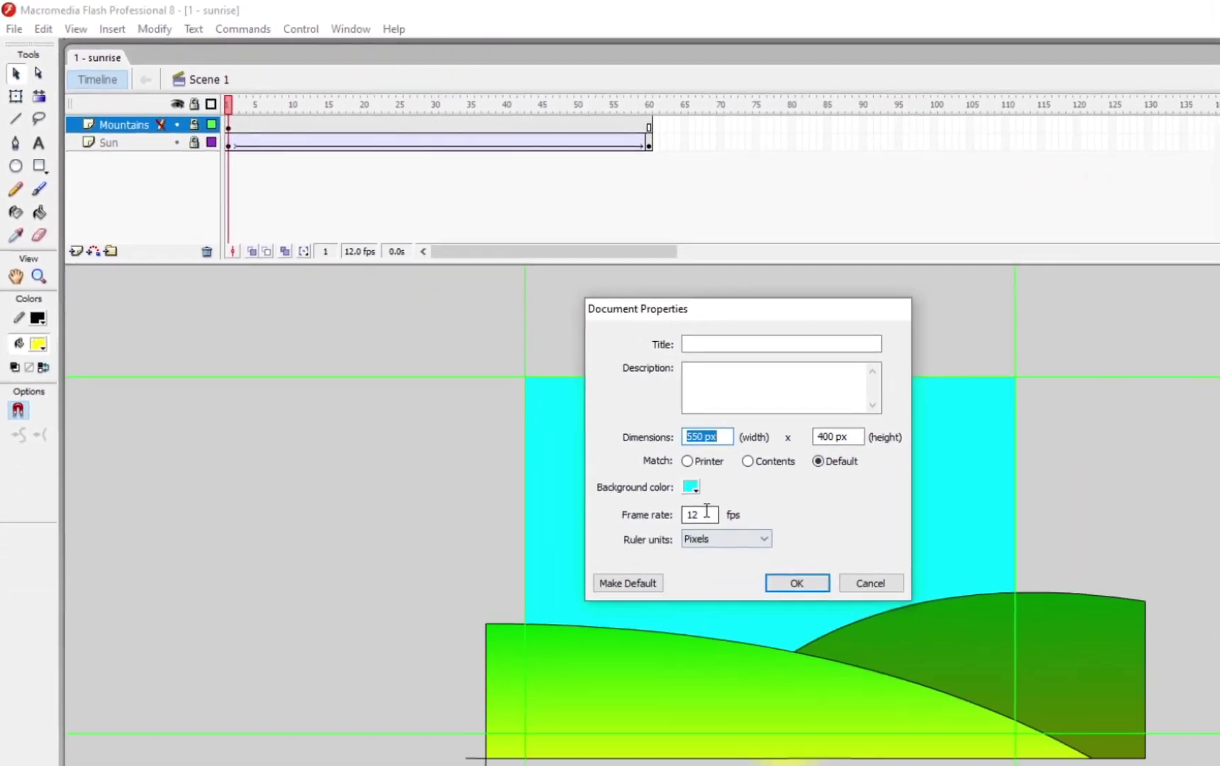
Set the document's frame rate to 30 fps.
double_click(608, 454)
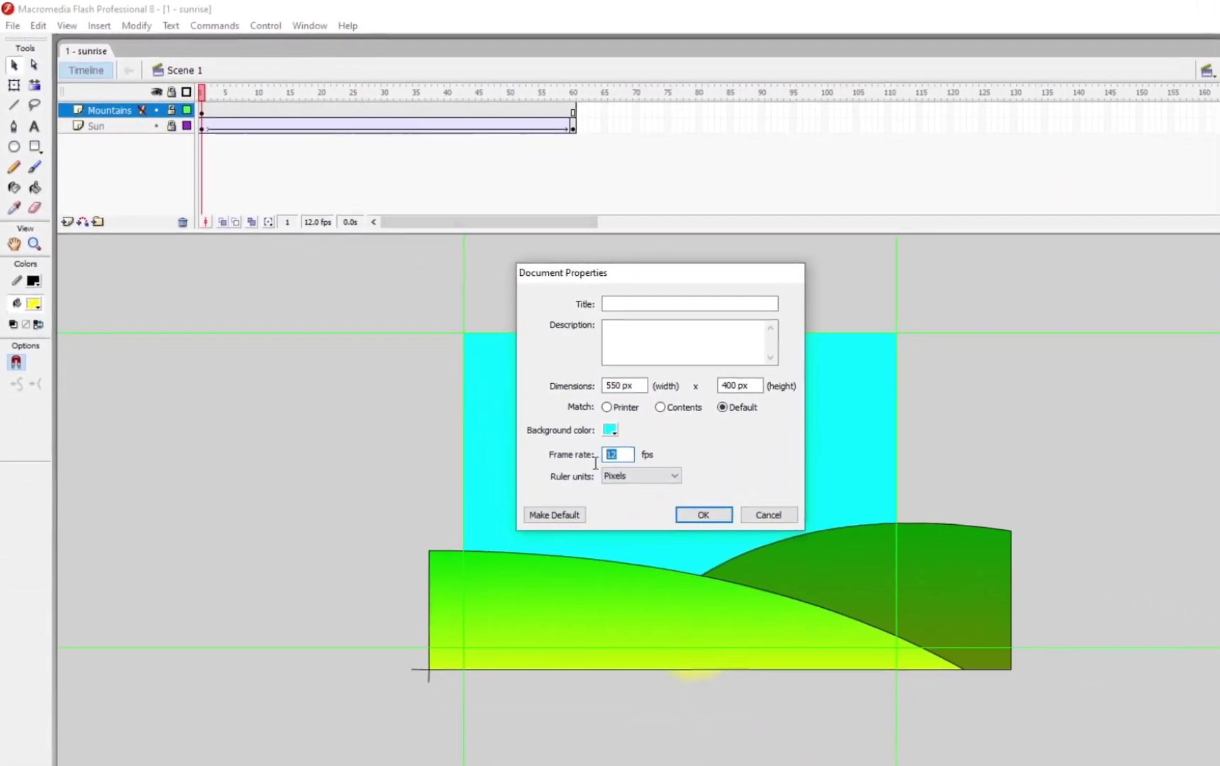
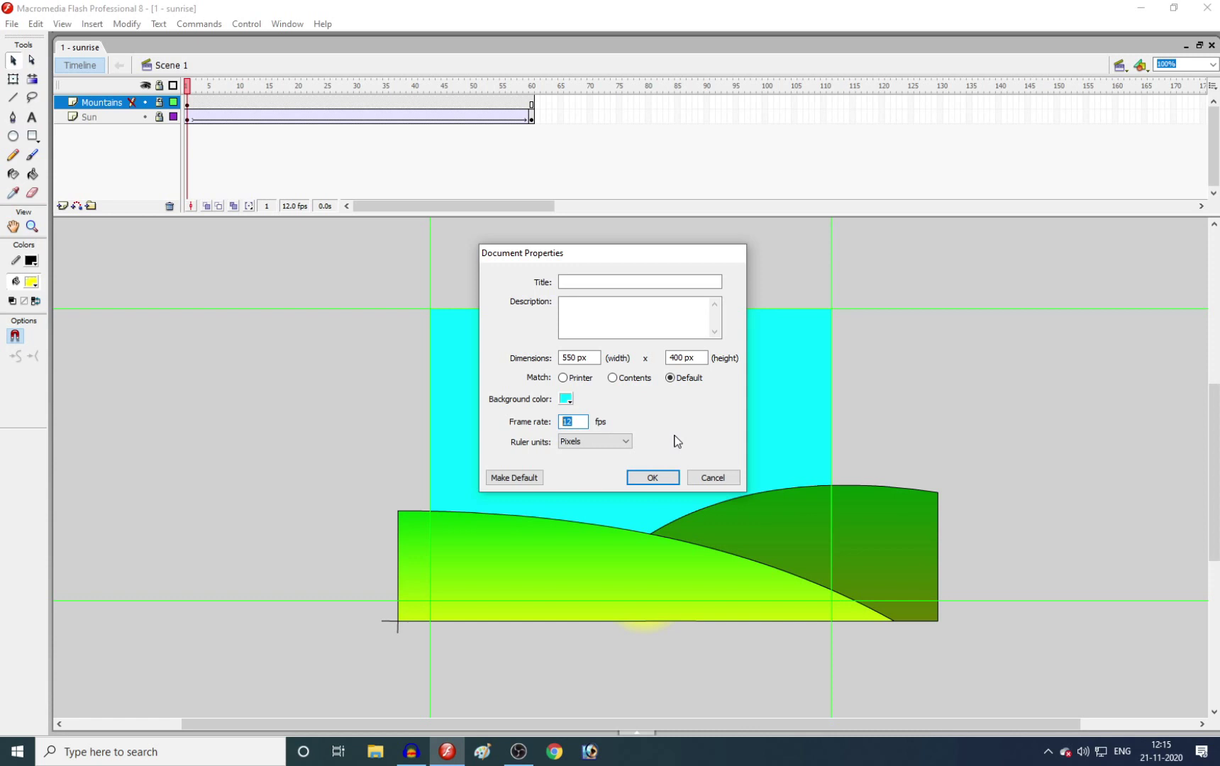
type("24")
key("BackSpace")
key("BackSpace")
type("30")
left_click(651, 478)
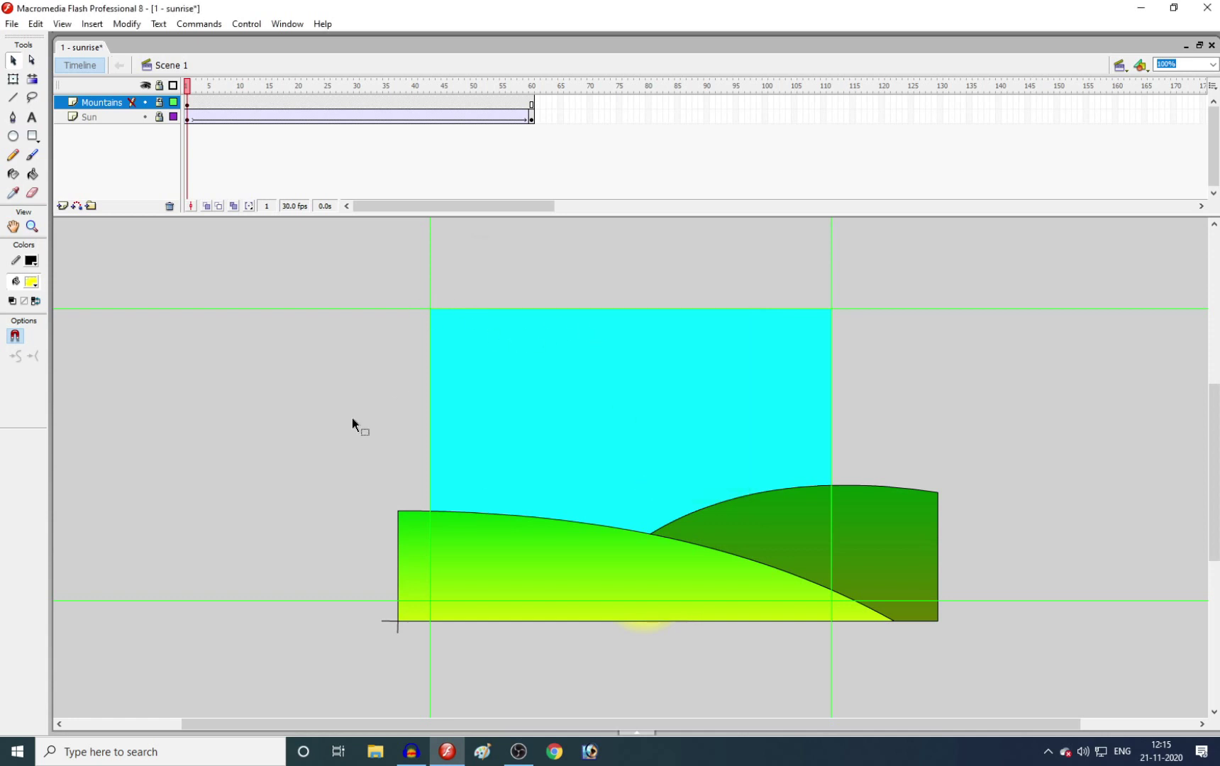
Play the timeline at the new frame rate and save the sunrise document.
key("Return")
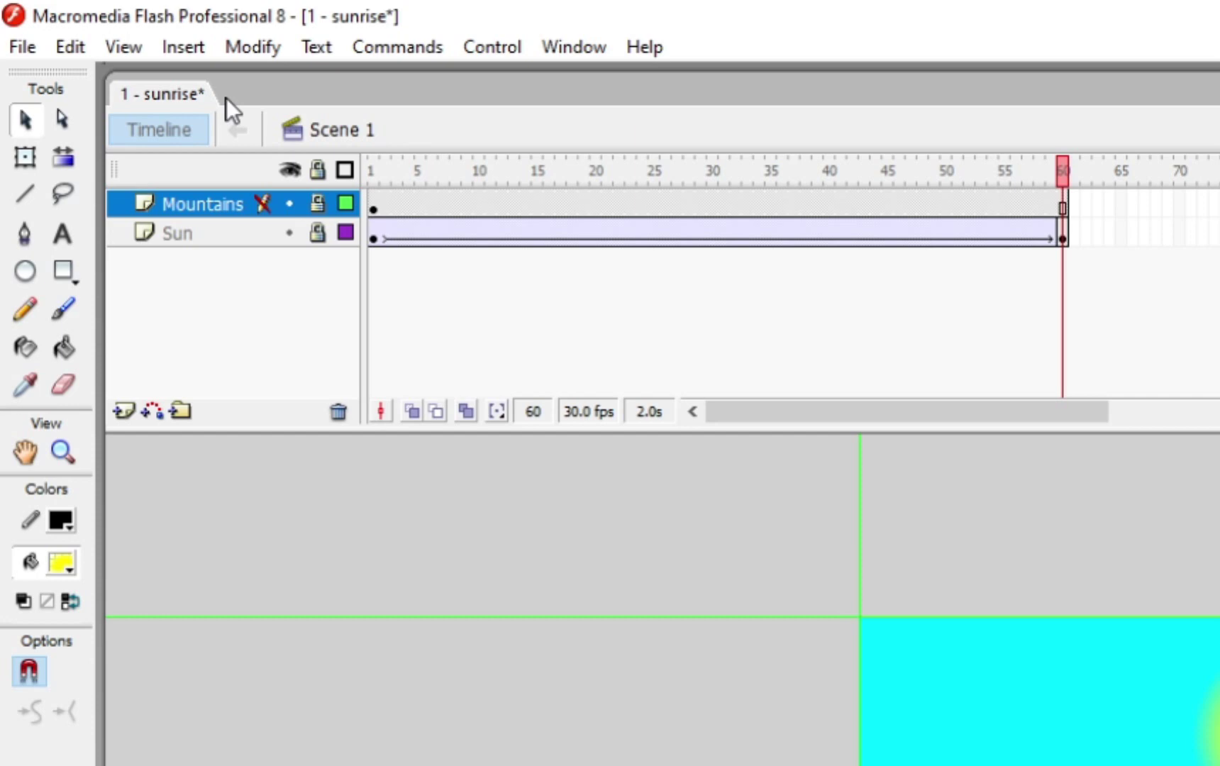
left_click(859, 650)
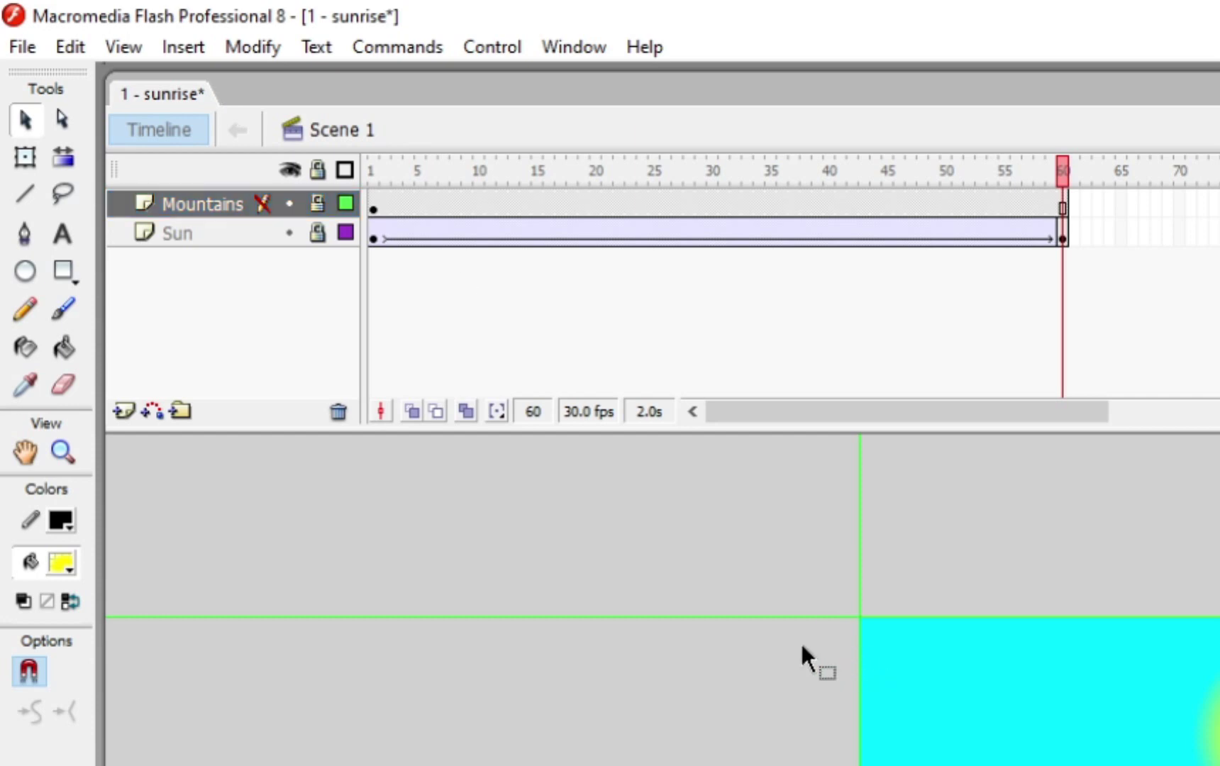
key("ctrl+s")
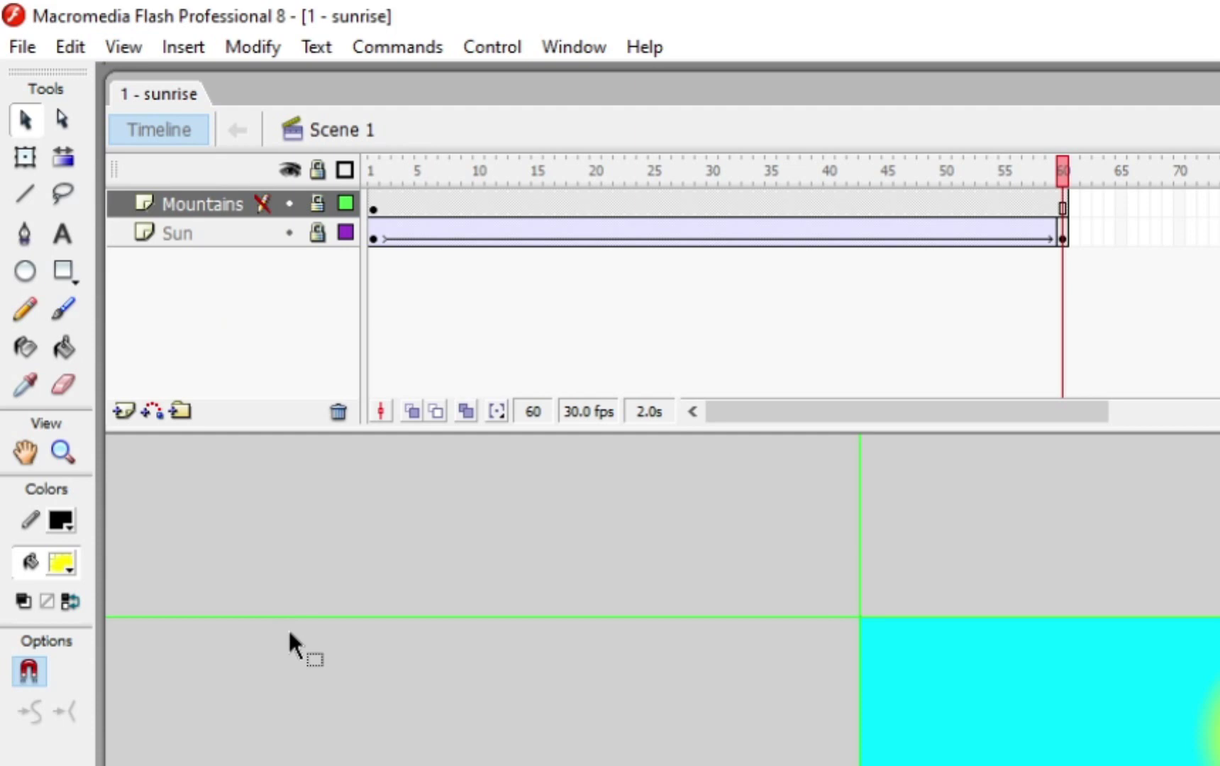
Preview the published movie in Flash format, then test the movie once more and close the player.
left_click(24, 57)
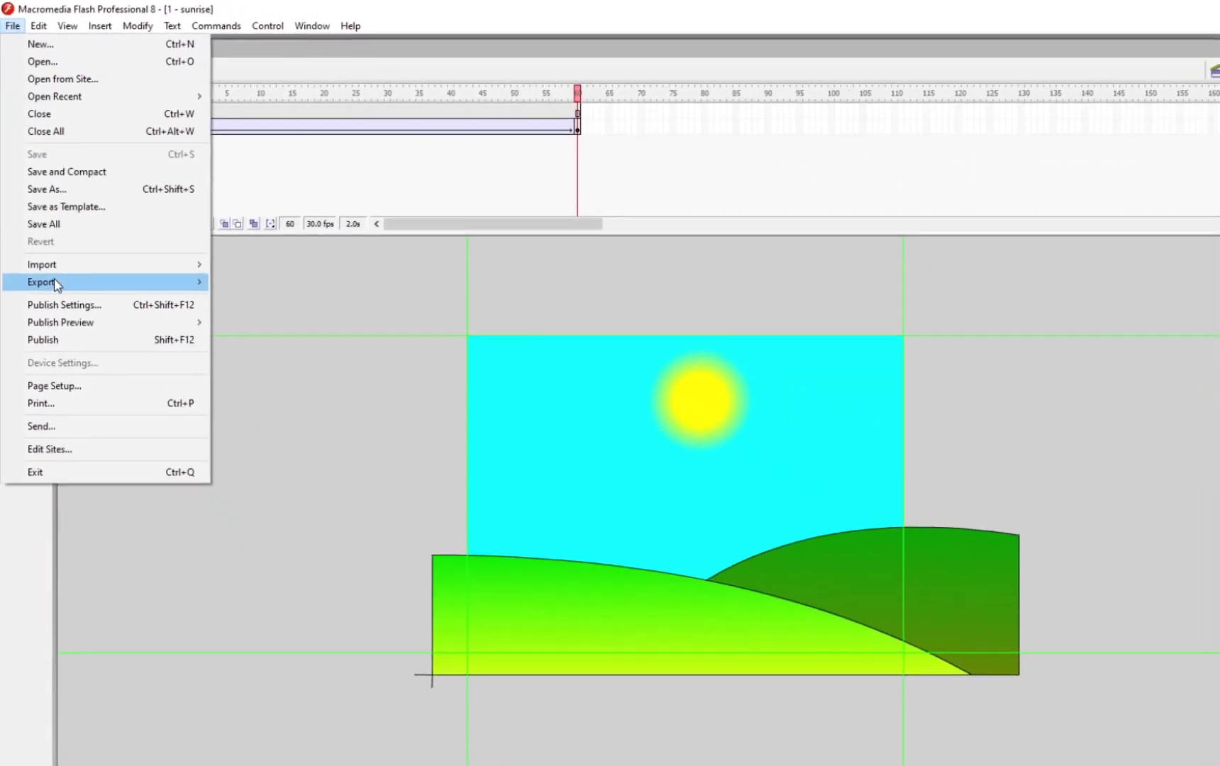
mouse_move(88, 443)
mouse_move(81, 297)
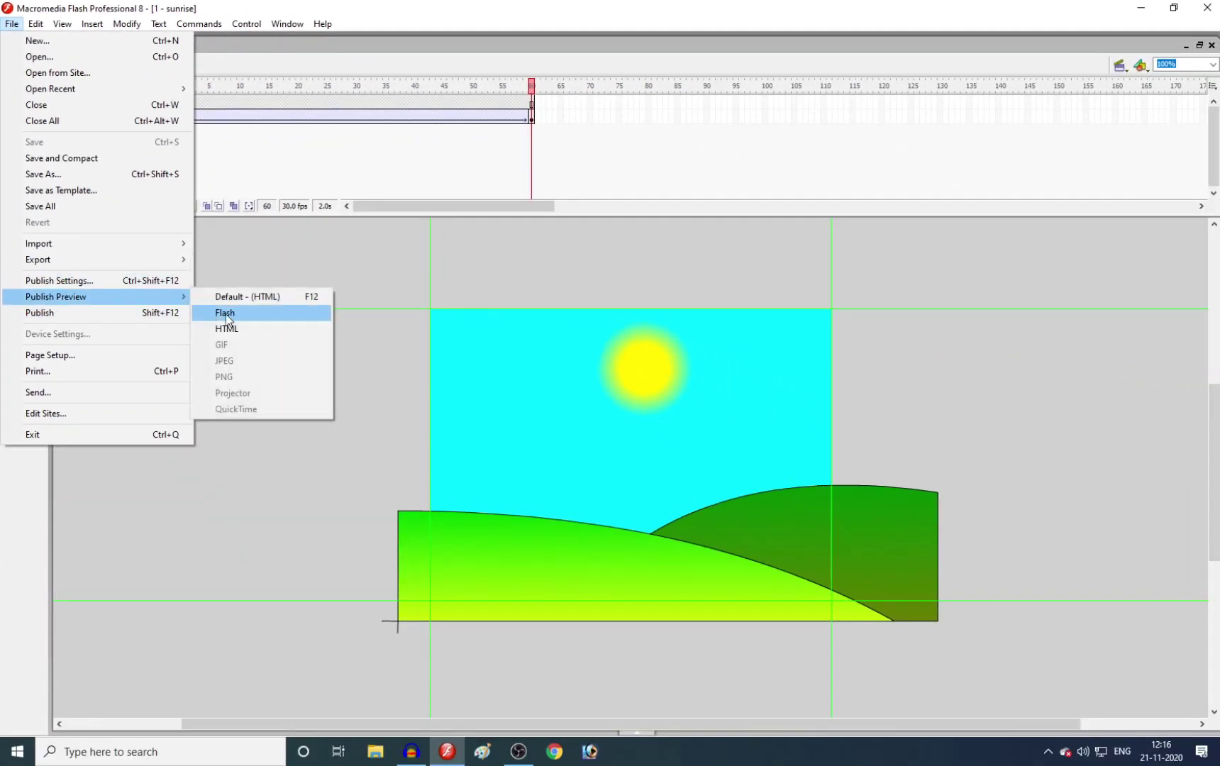
left_click(252, 318)
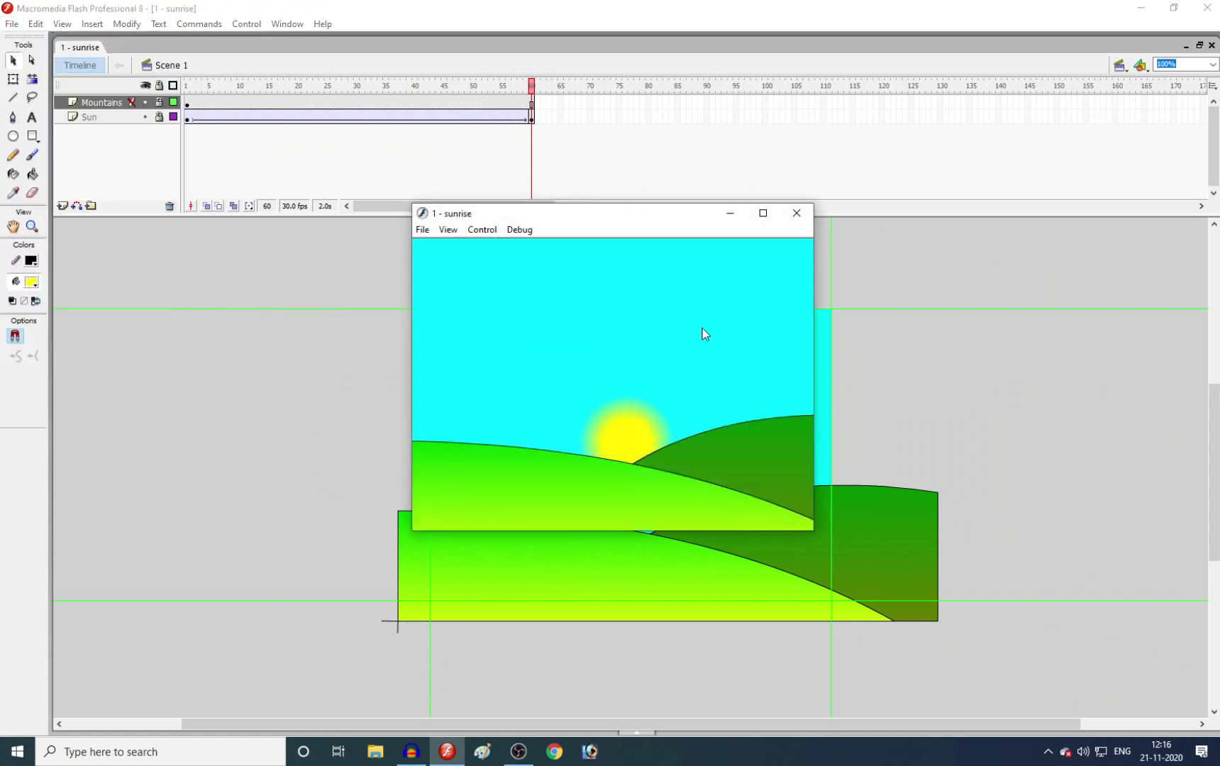
left_click(792, 212)
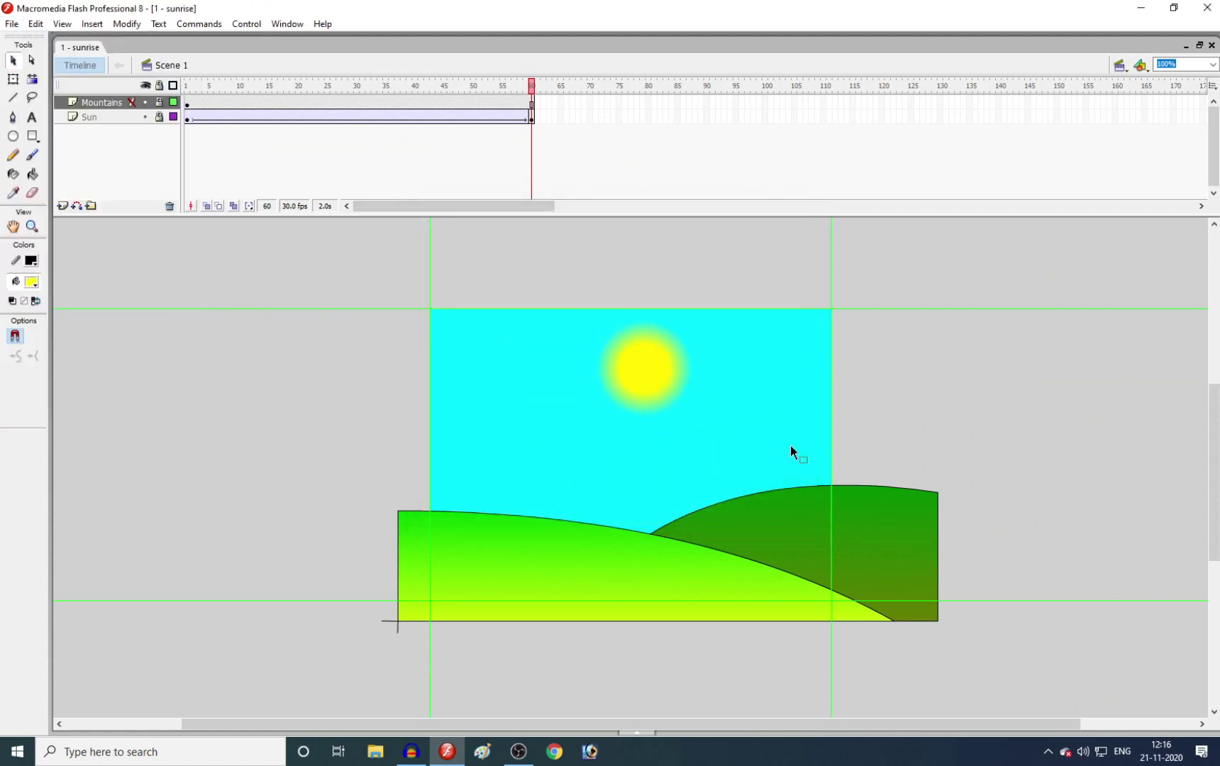
key("ctrl+Return")
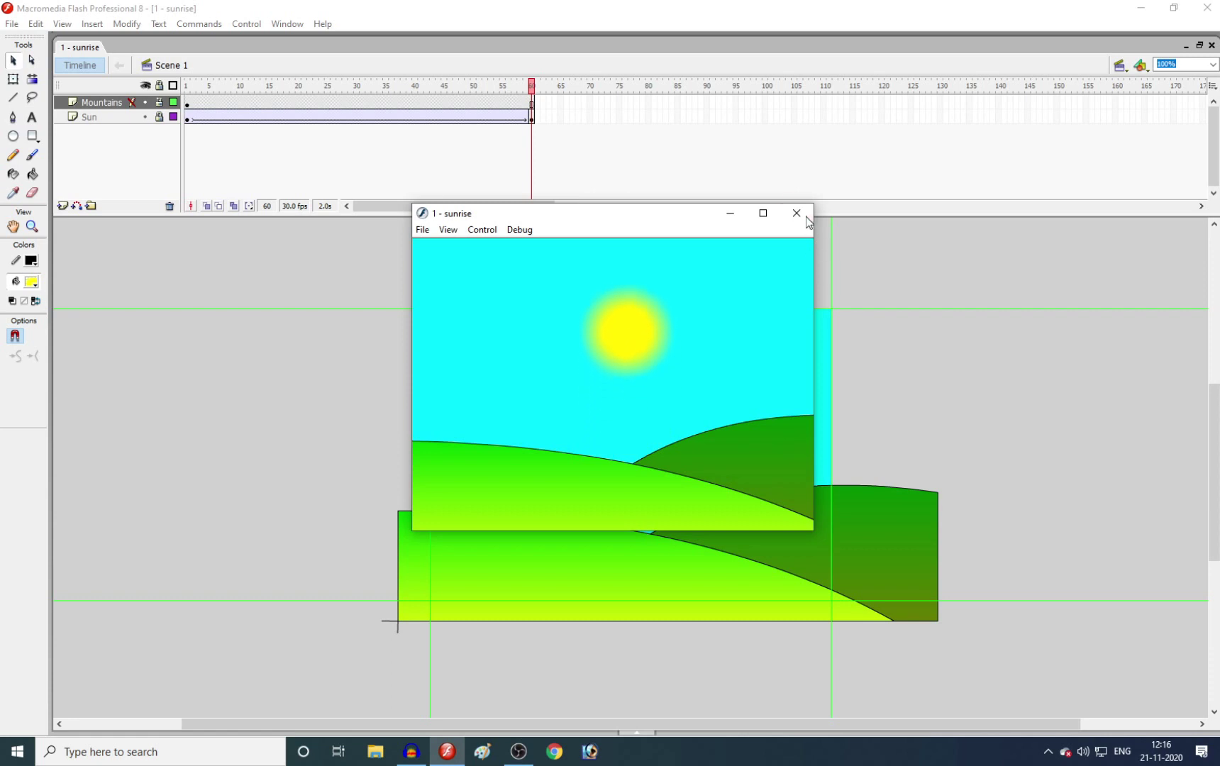
left_click(795, 213)
Insert frames inside the tween on both layers to stretch the sun's rise to frame 90.
left_click(527, 87)
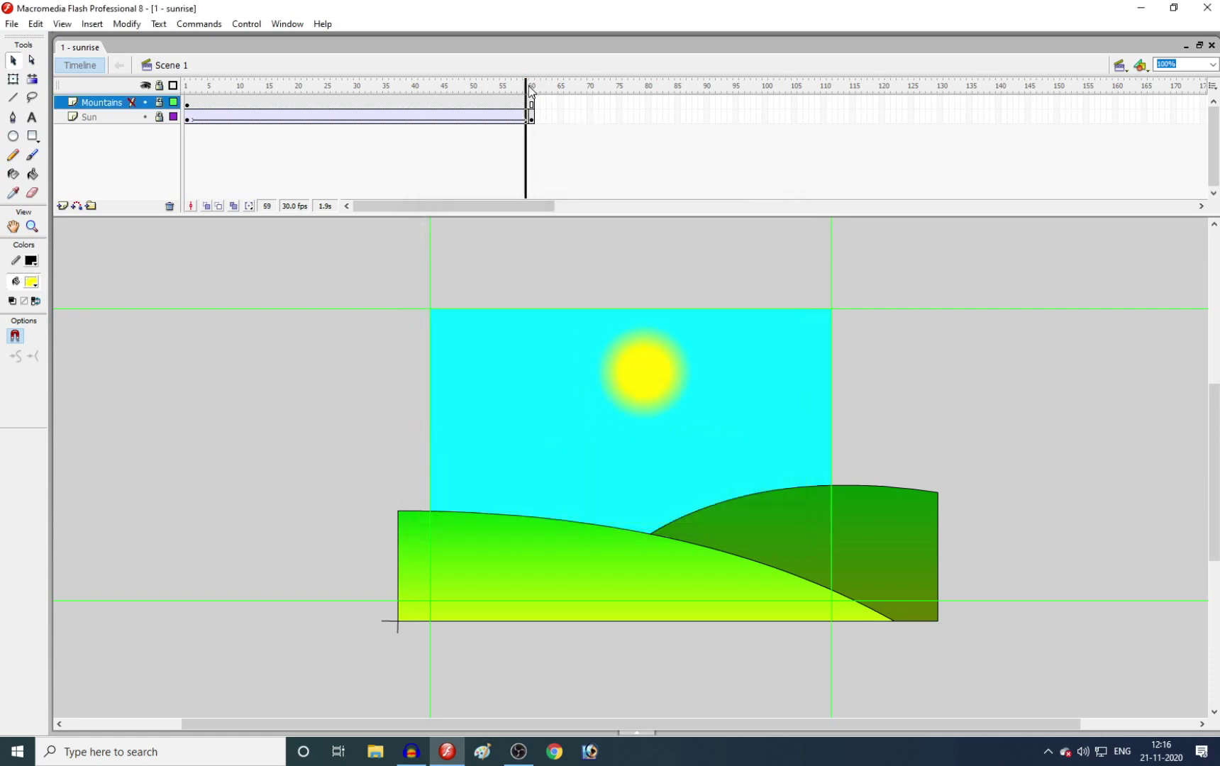
key("F5")
key("F5")
key("F5")
key("F5")
key("F5")
key("F5")
key("F5")
key("F5")
key("F5")
key("F5")
key("F5")
key("F5")
key("F5")
key("F5")
key("F5")
key("F5")
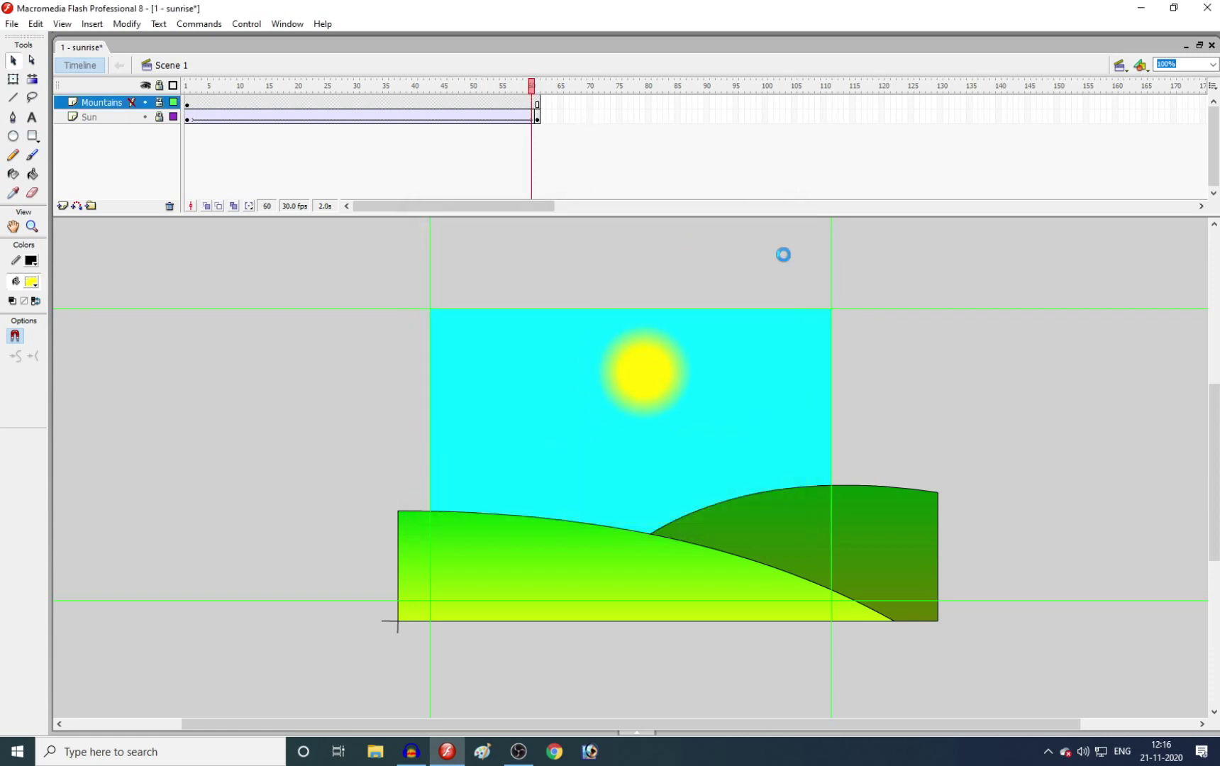
key("F5")
key("F5")
key("F5")
key("F5")
key("F5")
key("F5")
key("F5")
key("F5")
key("F5")
key("F5")
key("F5")
key("F5")
key("F5")
key("F5")
key("F5")
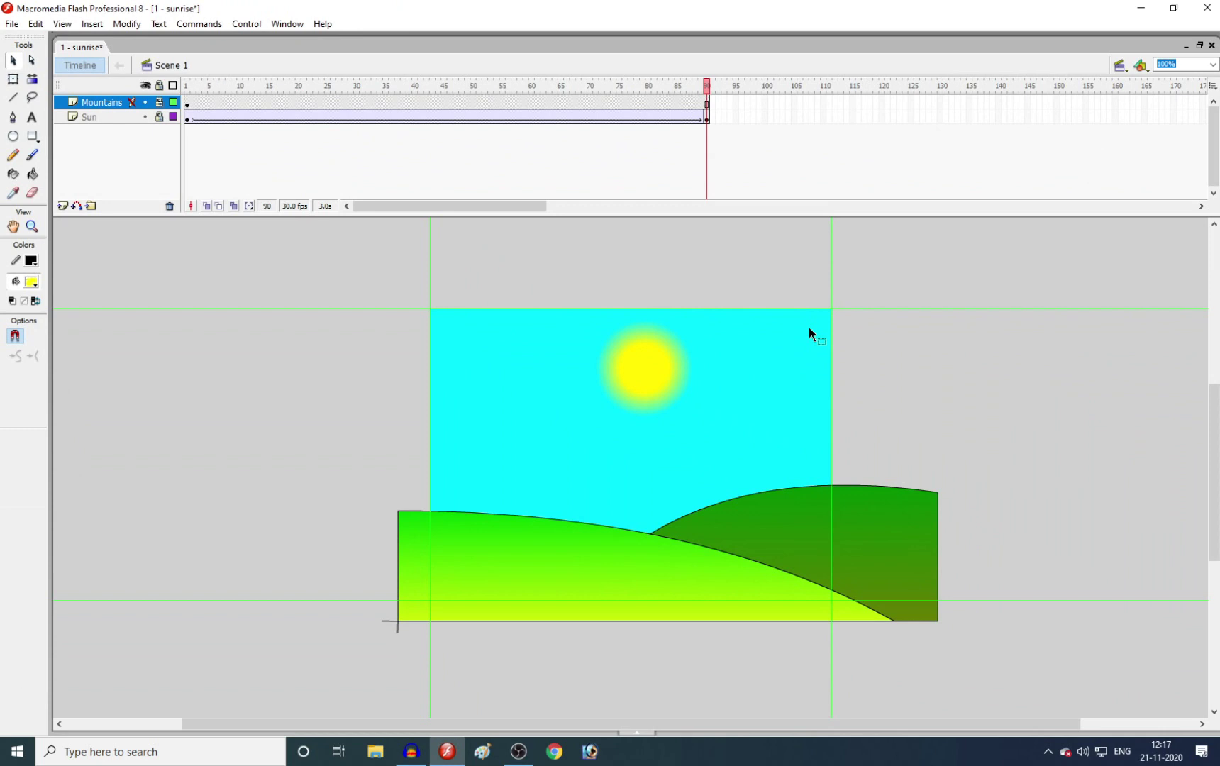
Insert frames after the sun's final keyframe to extend both layers to frame 120.
key("F5")
key("F5")
key("F5")
key("F5")
key("F5")
key("F5")
key("F5")
key("F5")
key("F5")
key("F5")
key("F5")
key("F5")
key("F5")
key("F5")
key("F5")
key("F5")
key("F5")
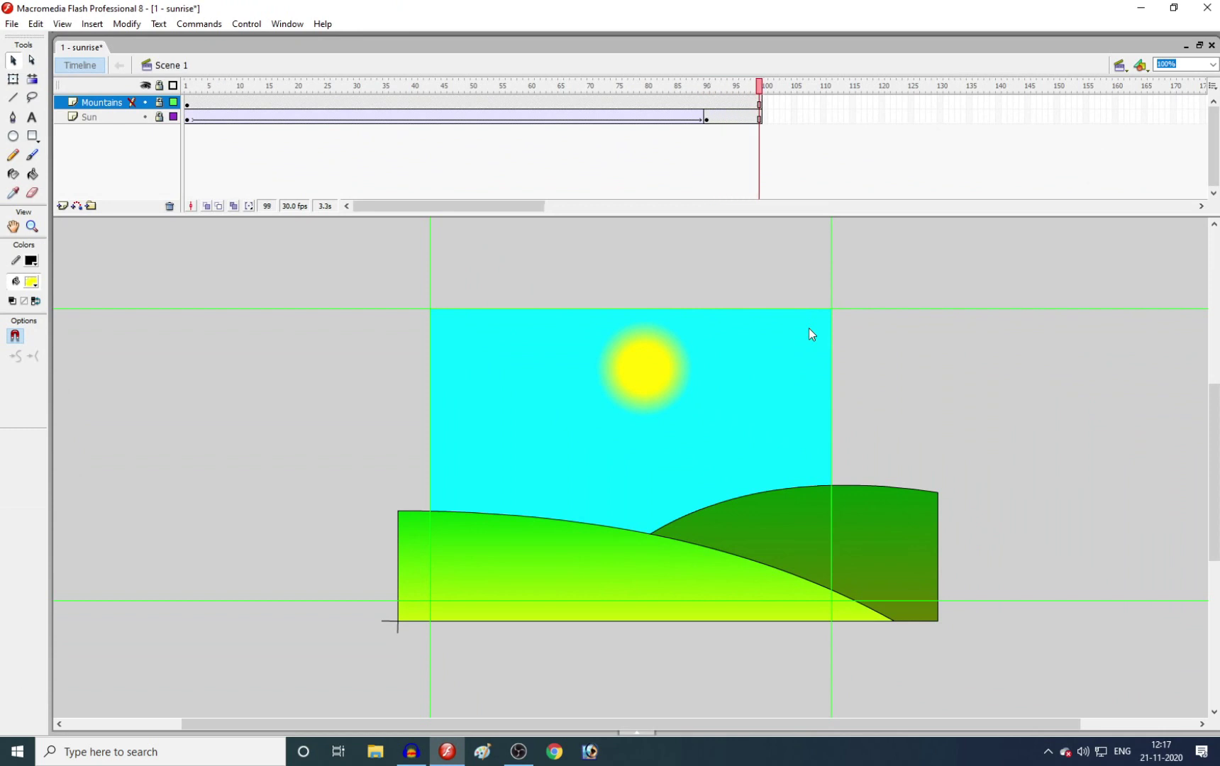
key("F5")
key("F5")
key("F5")
key("F5")
key("F5")
key("F5")
key("F5")
key("F5")
key("F5")
key("F5")
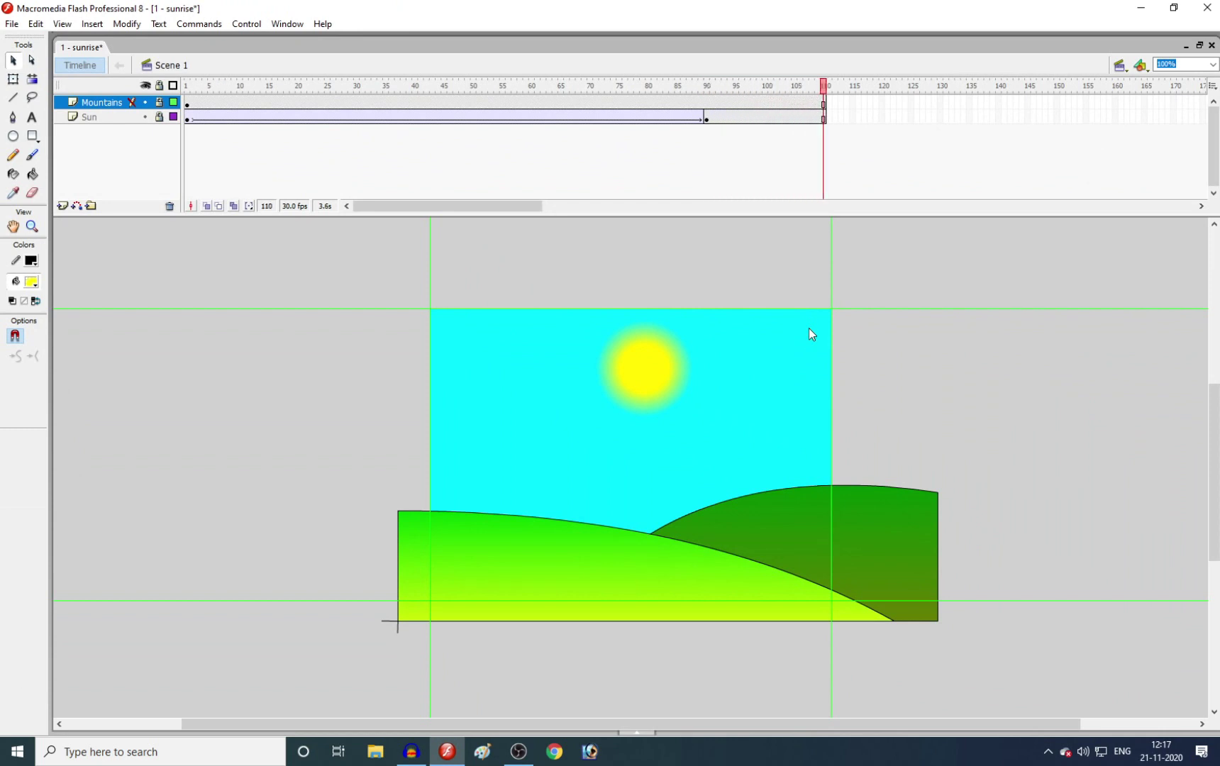
key("F5")
key("F5")
key("F5")
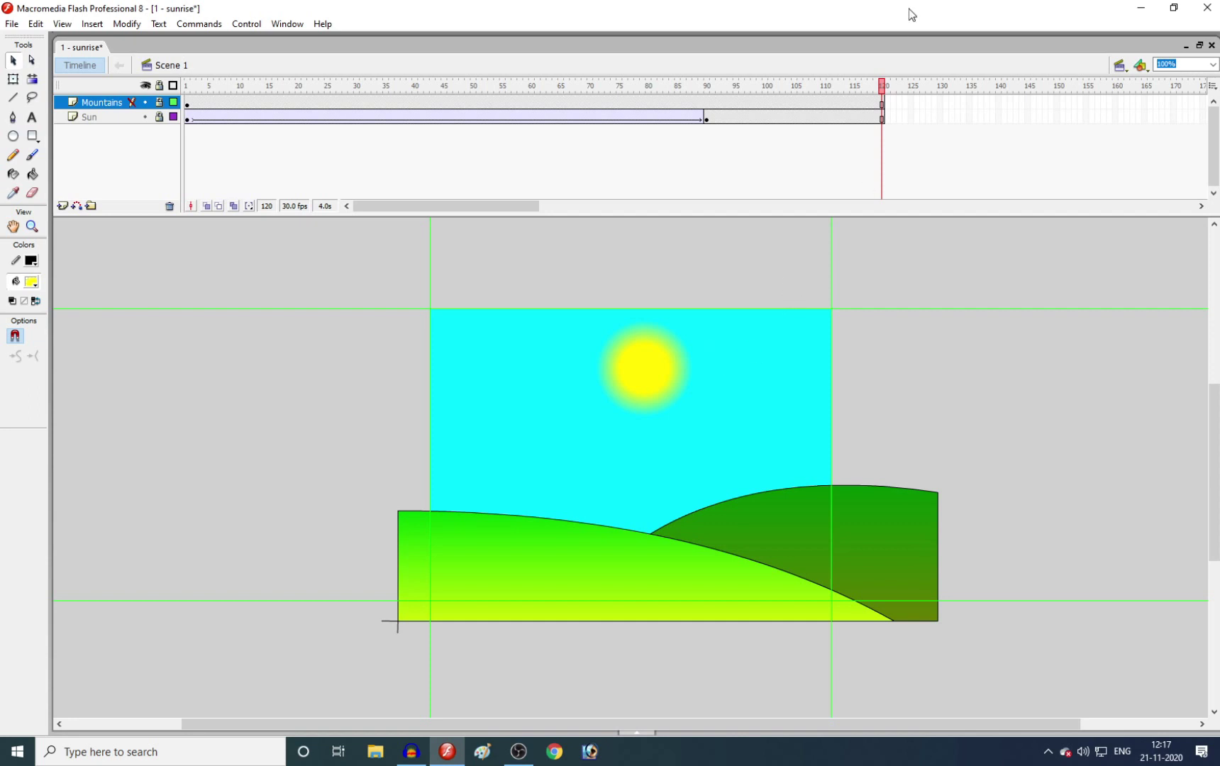
Play the lengthened sunrise animation from frame 1 and stop playback.
left_click_drag(882, 85, 128, 134)
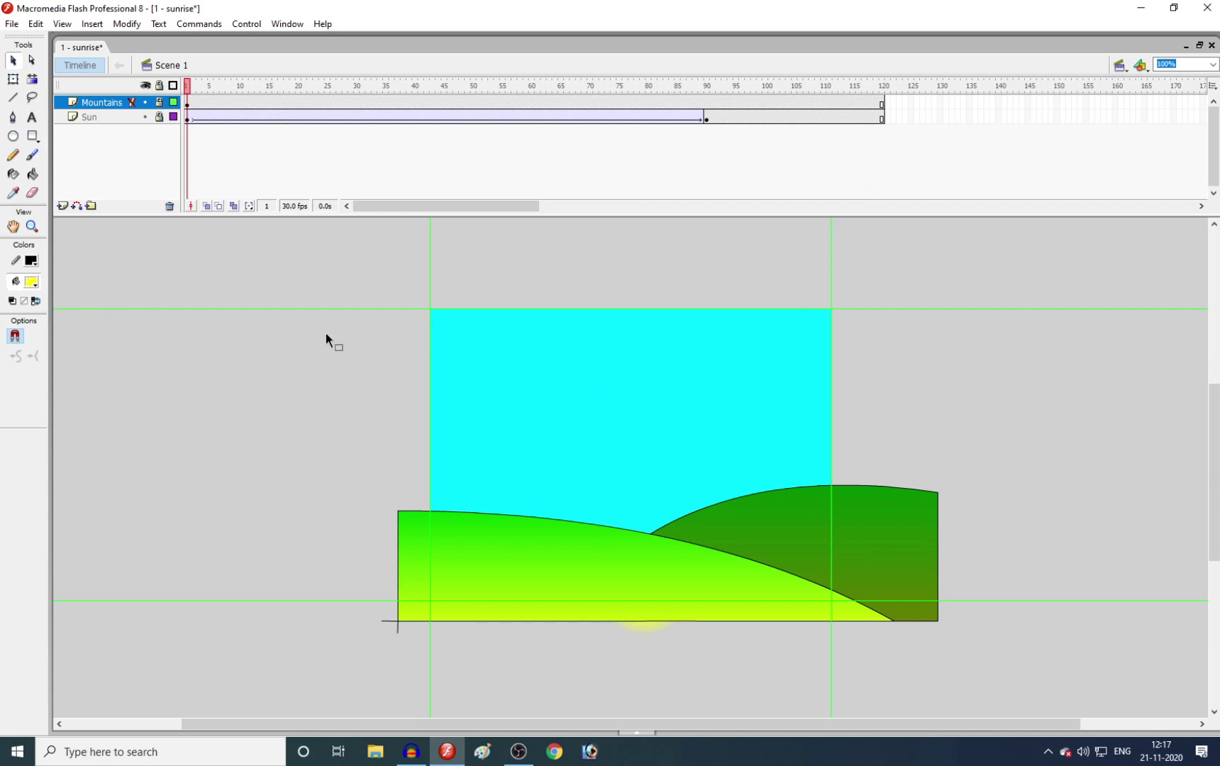
key("Return")
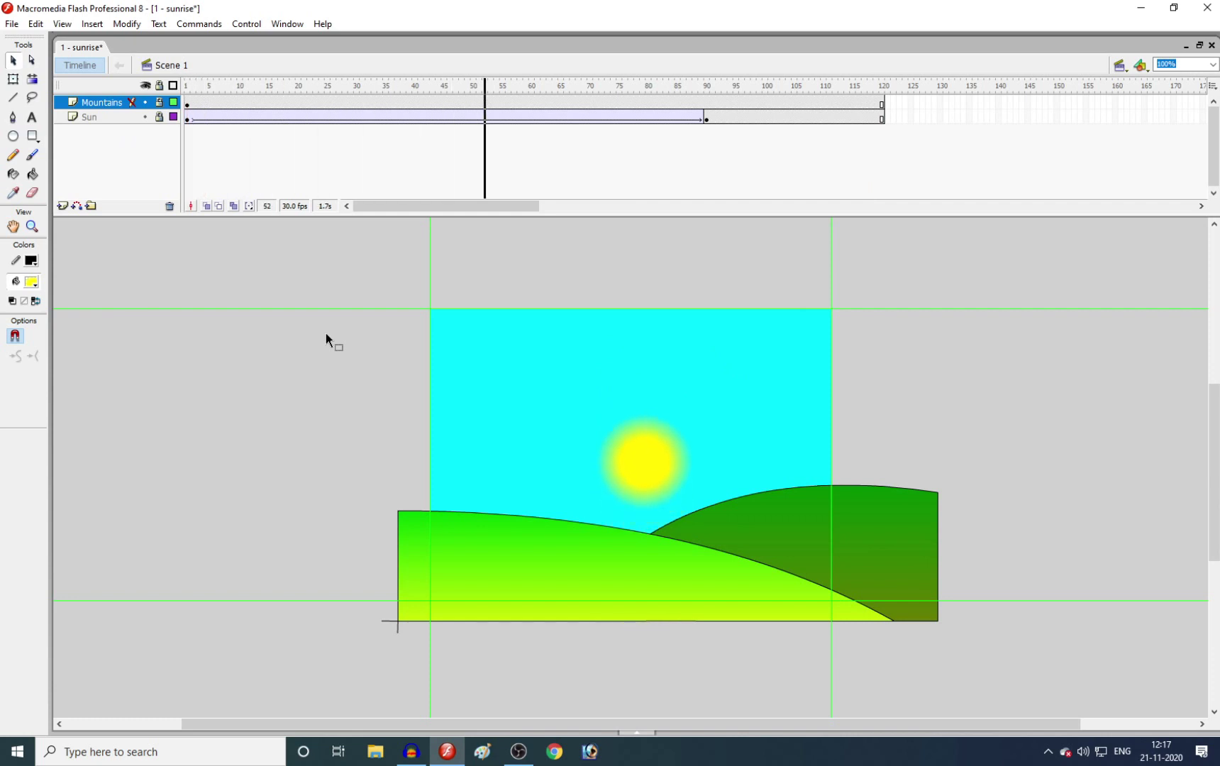
key("Return")
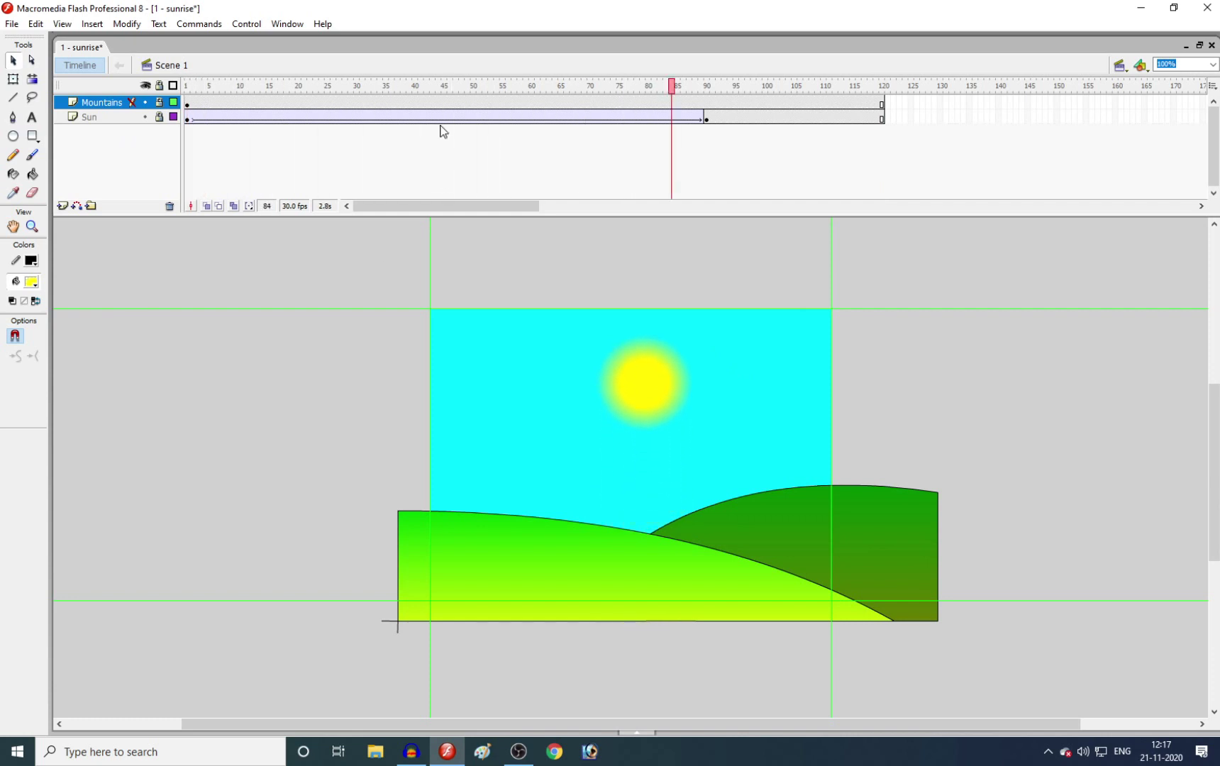
Return the playhead to frame 1, save the document, and test the movie before closing its preview.
left_click_drag(441, 87, 186, 86)
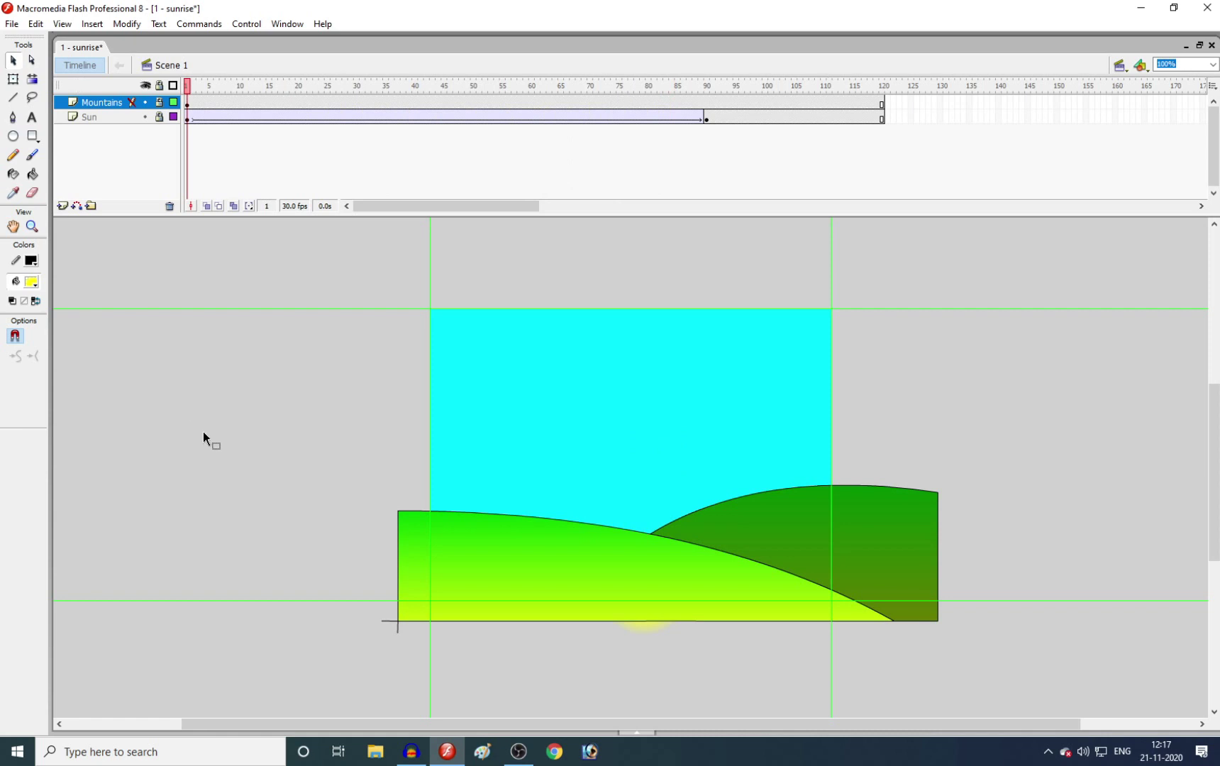
key("ctrl+s")
key("ctrl+Return")
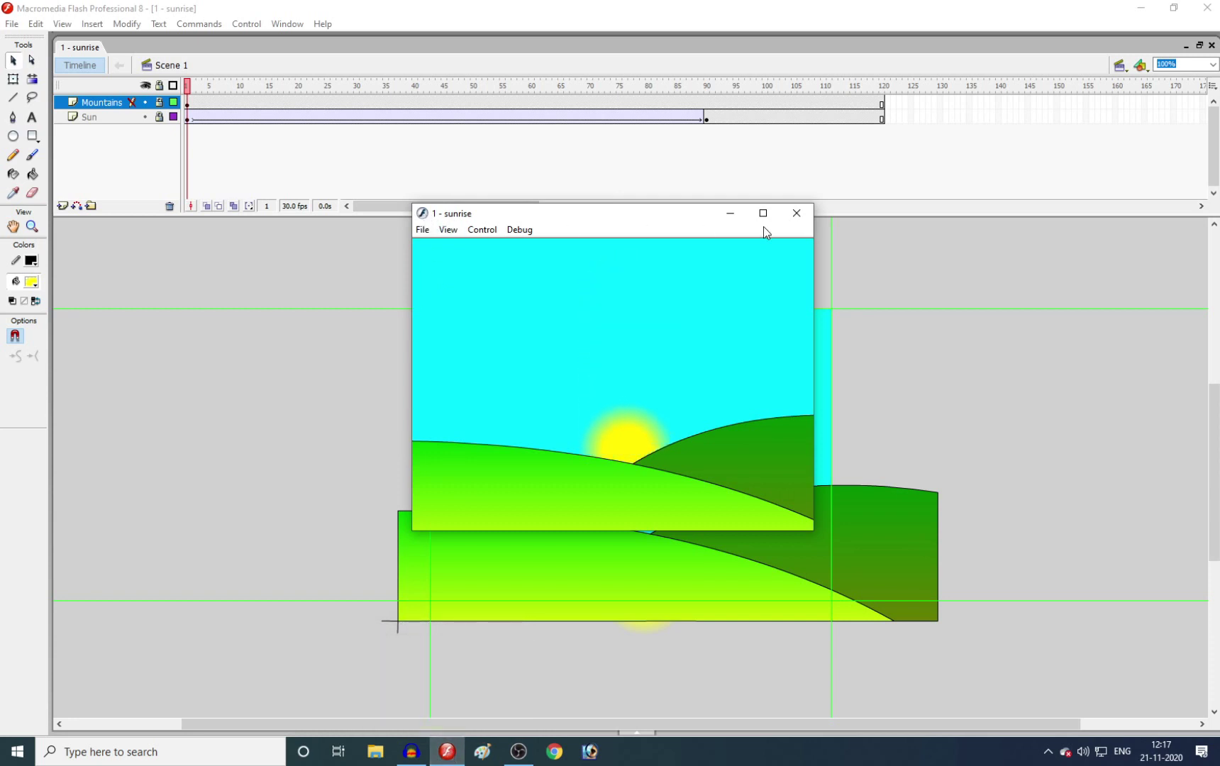
left_click(795, 221)
Switch to the desktop's Tutorials folder, show large icons and delete the published HTML file "1 - sunrise".
left_click(1140, 8)
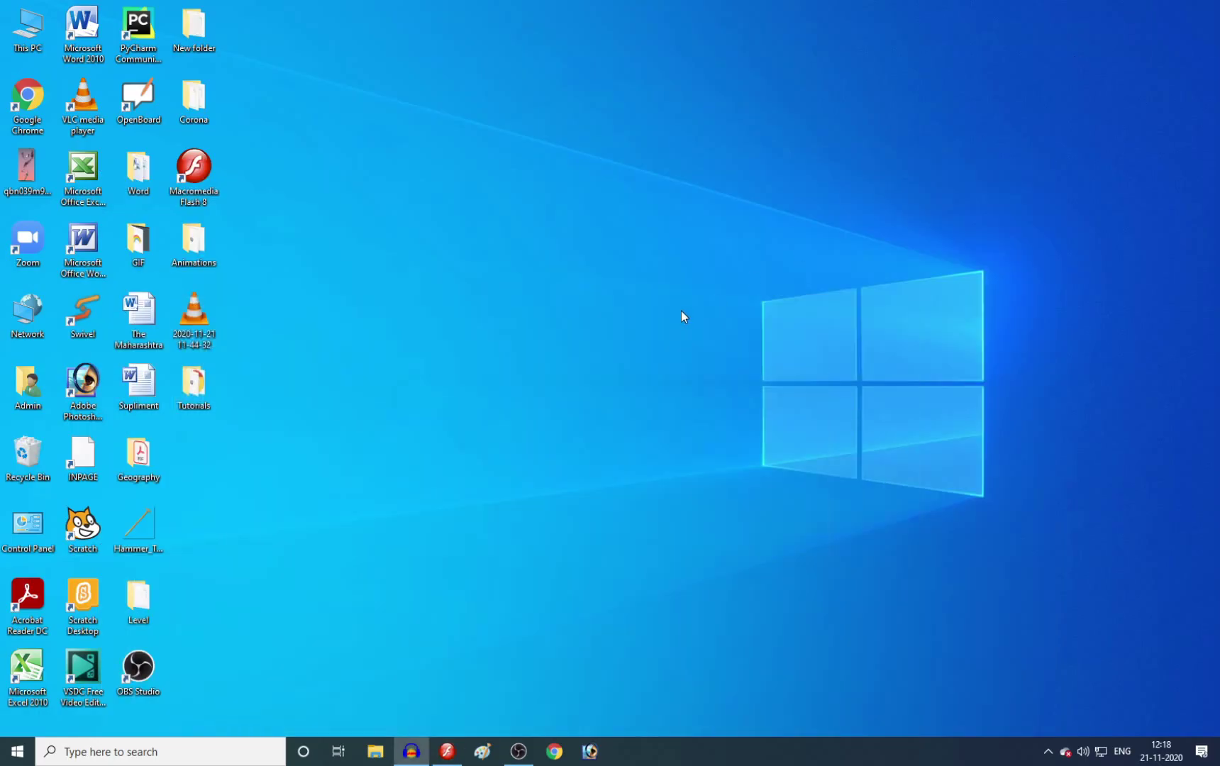
double_click(202, 372)
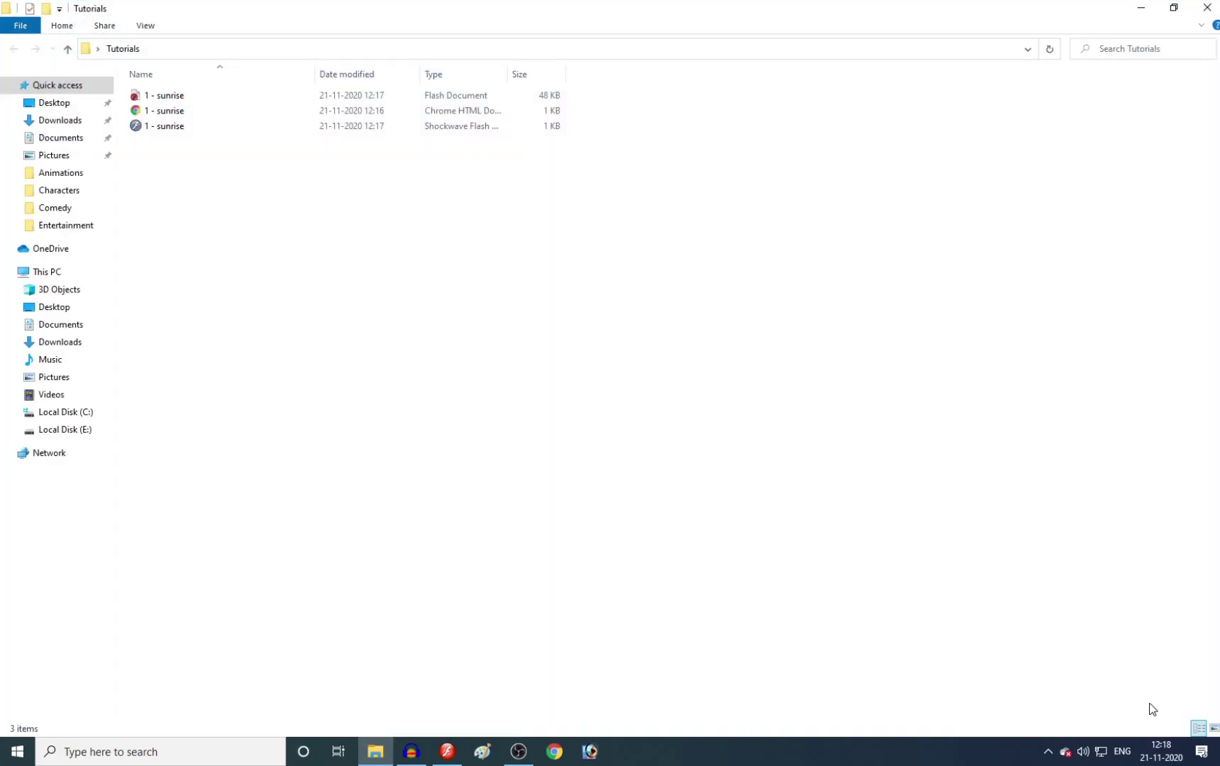
left_click(1212, 727)
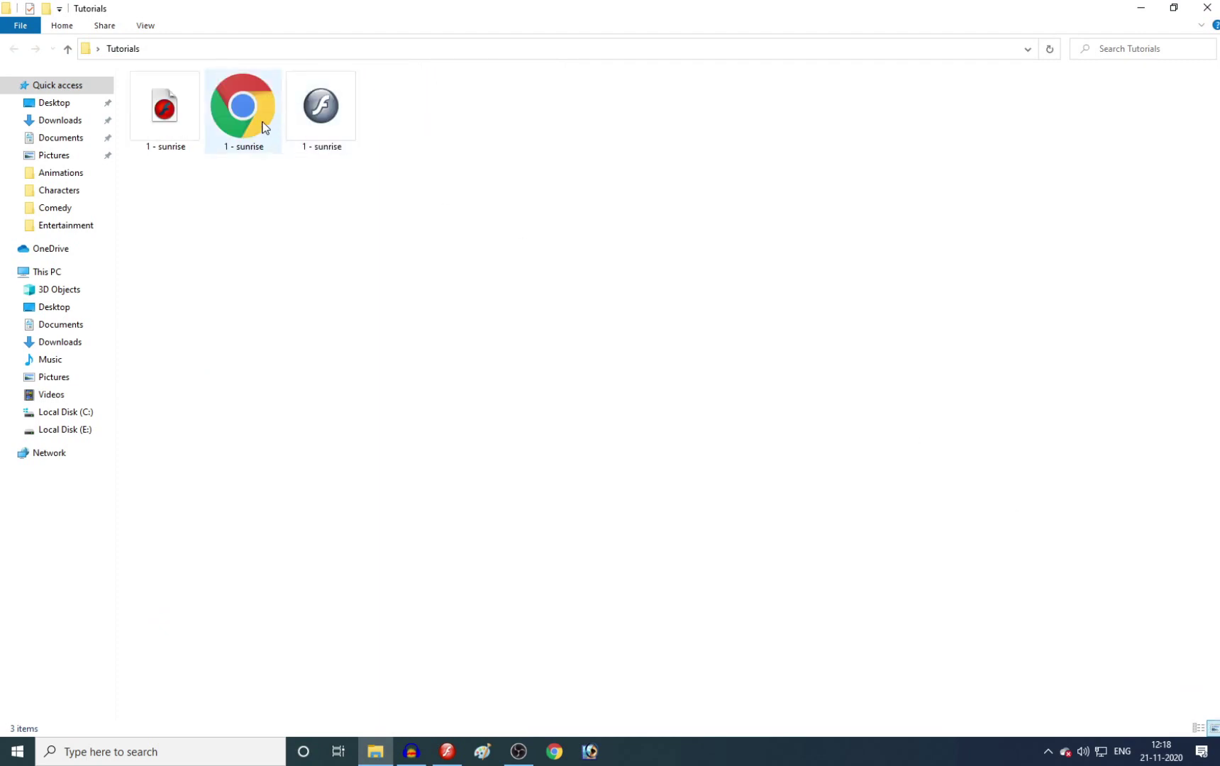
left_click(243, 124)
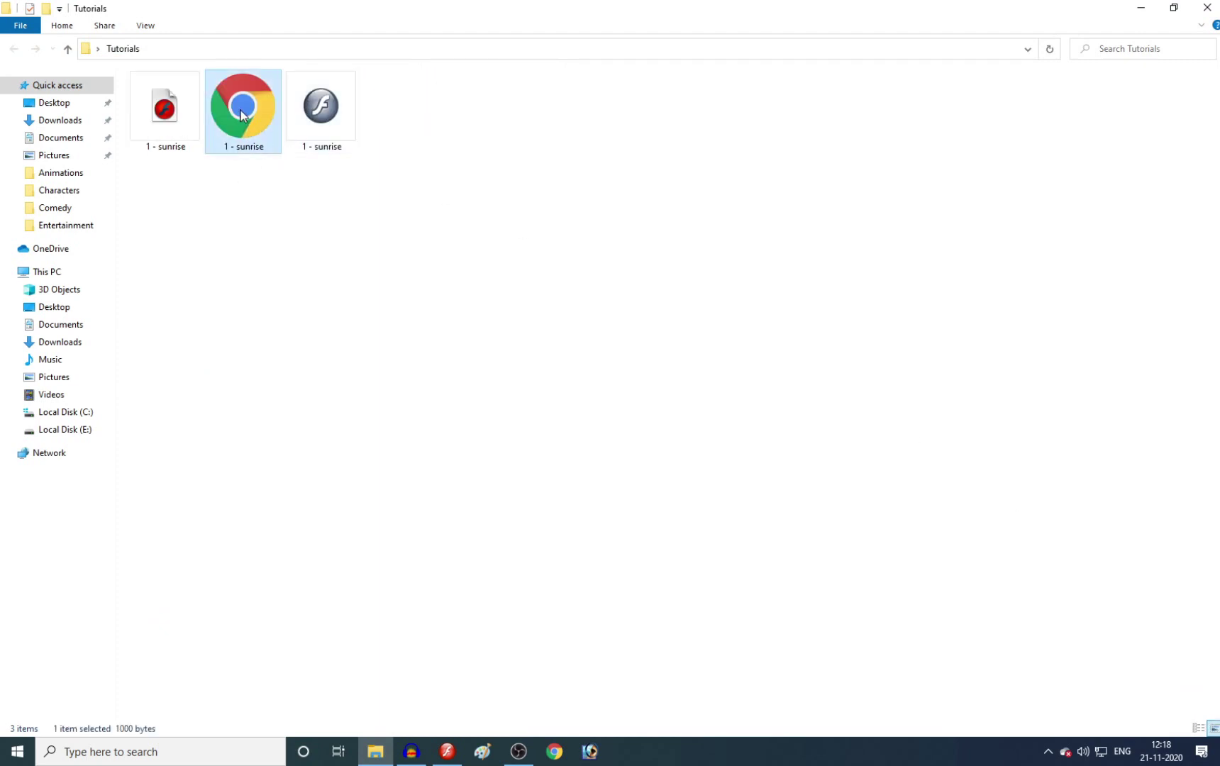
key("Delete")
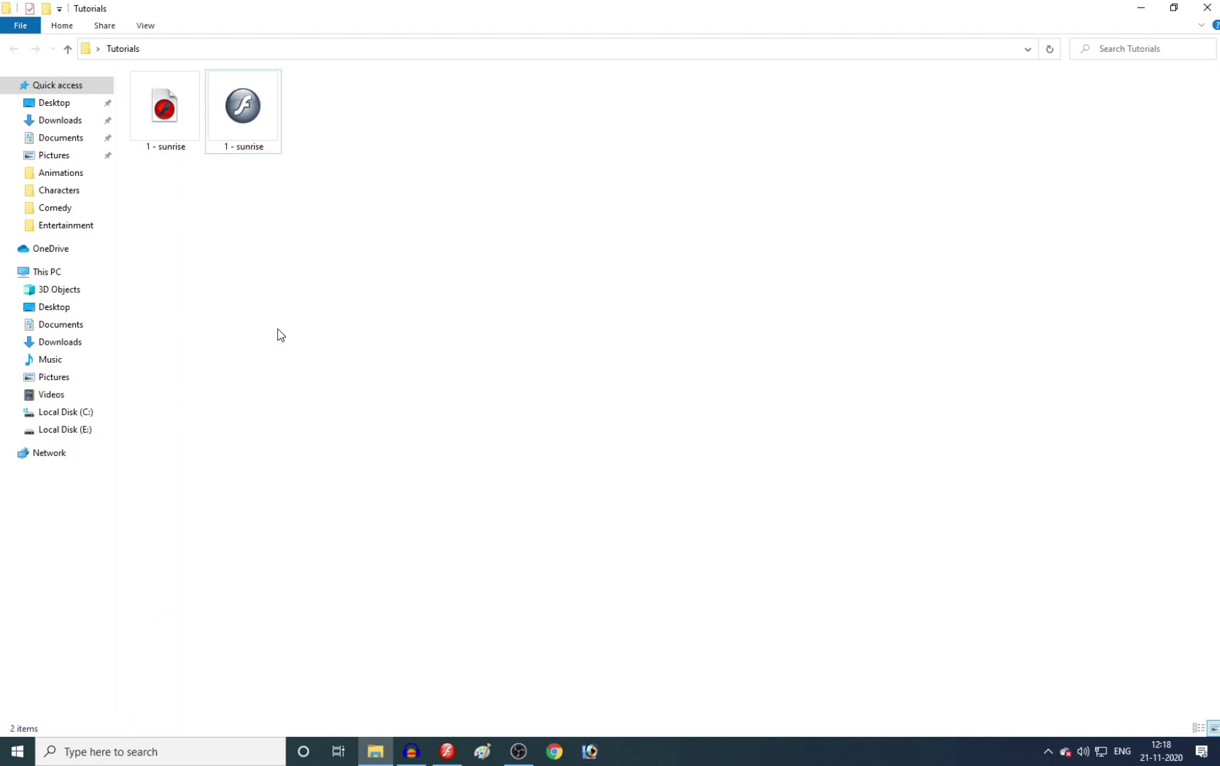
right_click(556, 197)
left_click(592, 254)
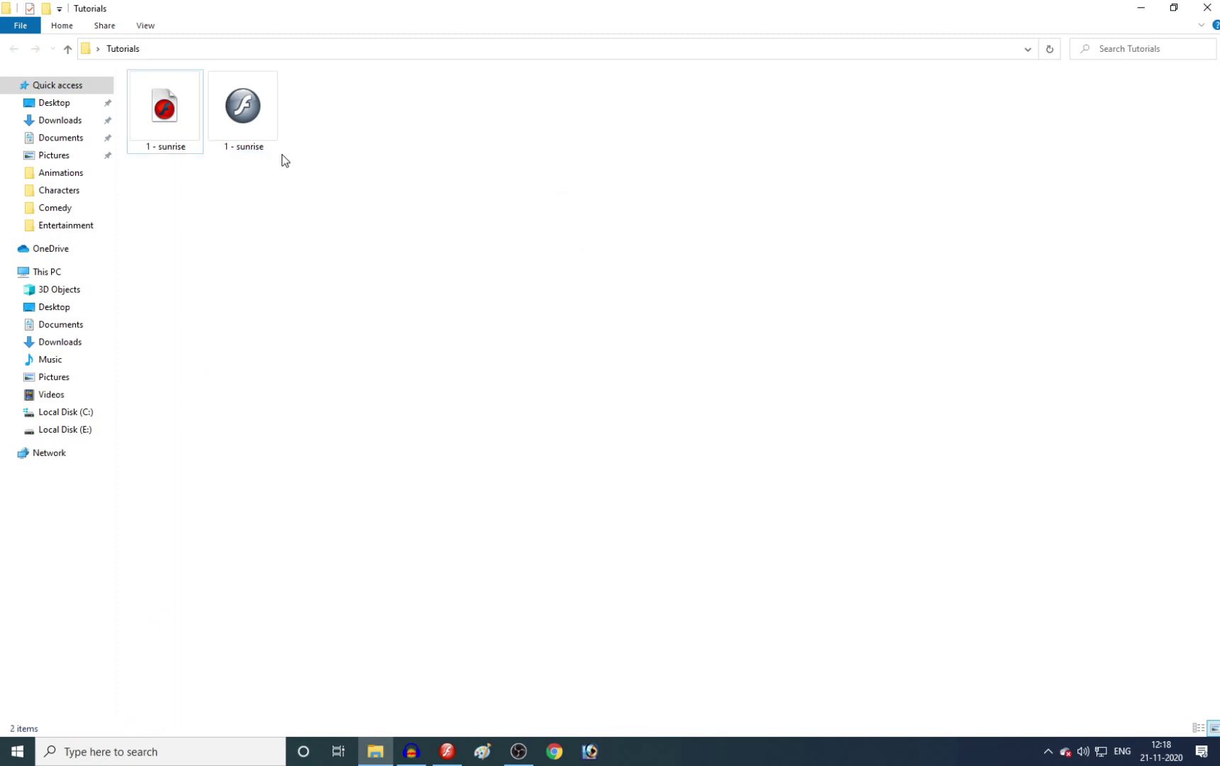
Play the exported "1 - sunrise" Flash movie, including at full screen, and return to Macromedia Flash.
mouse_move(169, 121)
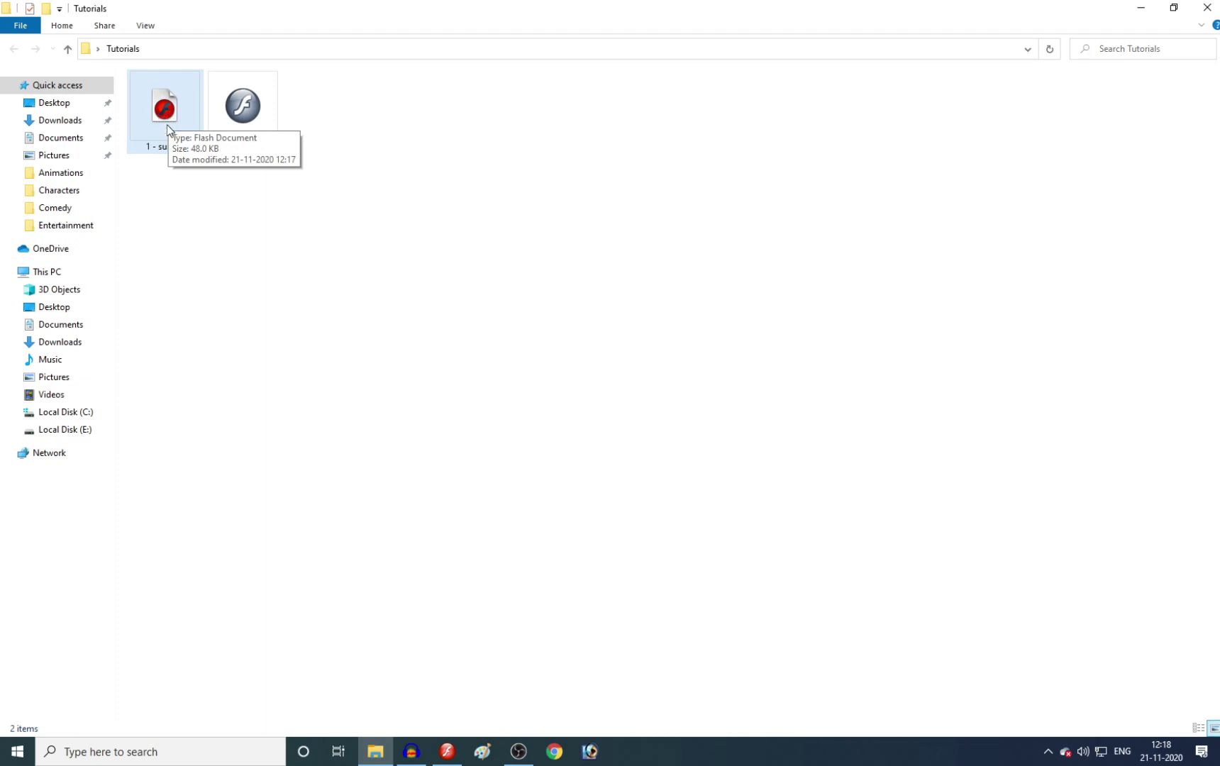
double_click(273, 135)
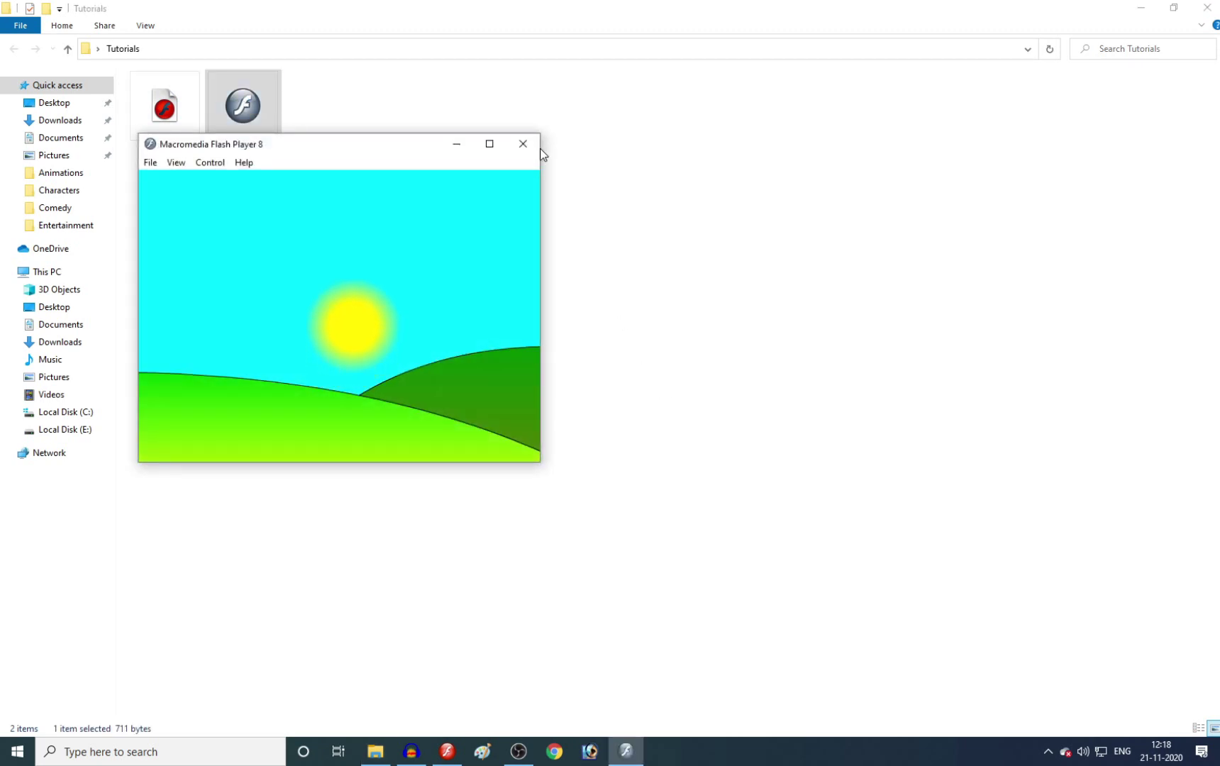
key("ctrl+f")
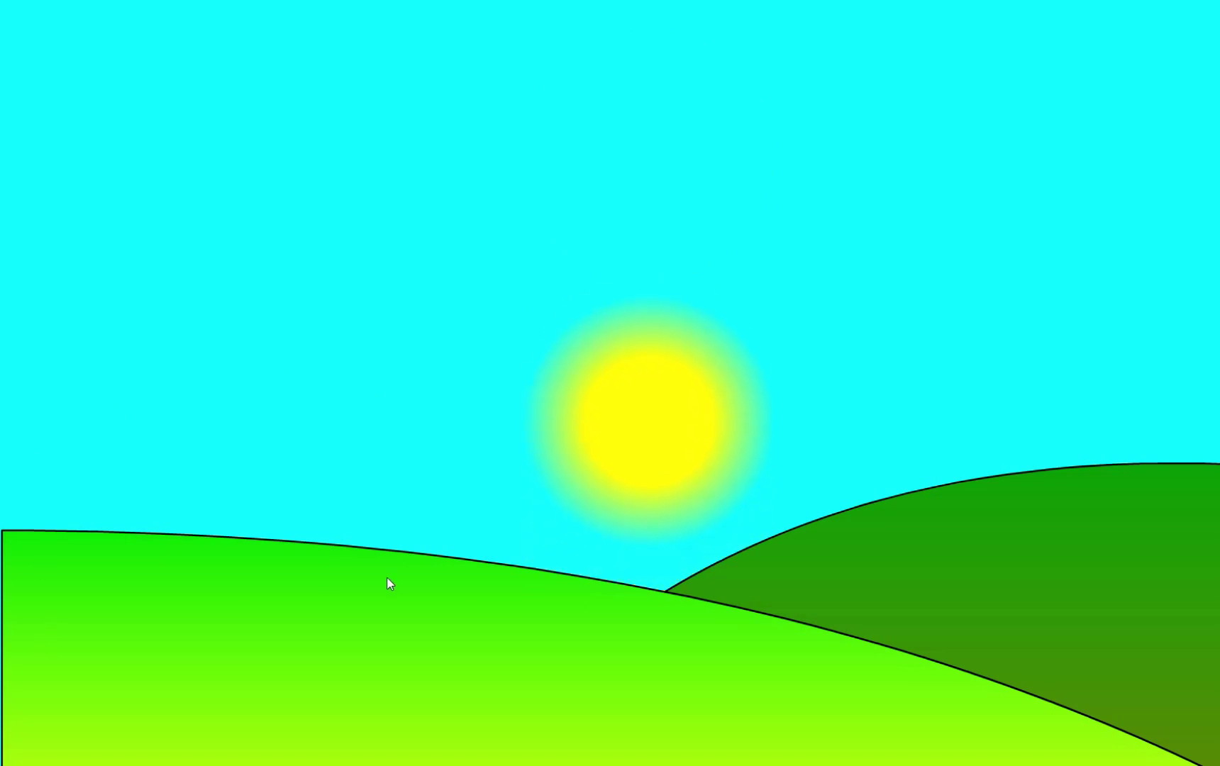
key("Escape")
left_click(520, 143)
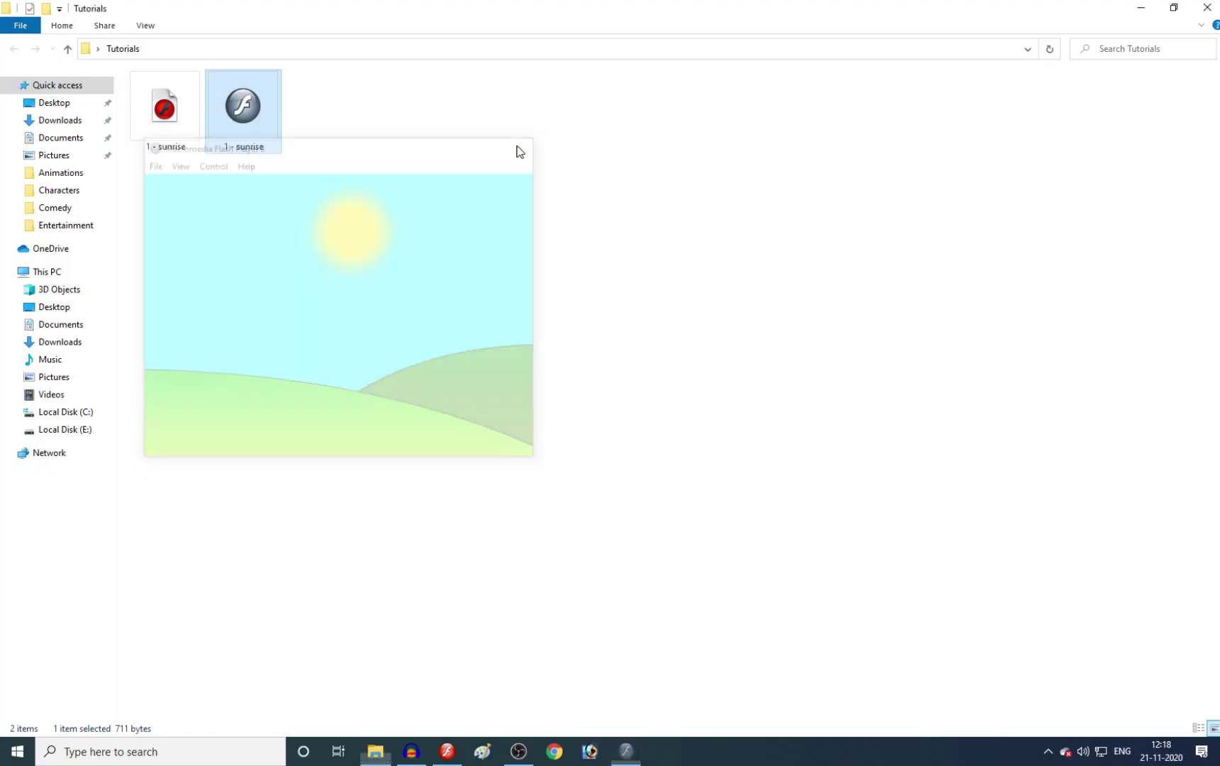
double_click(270, 112)
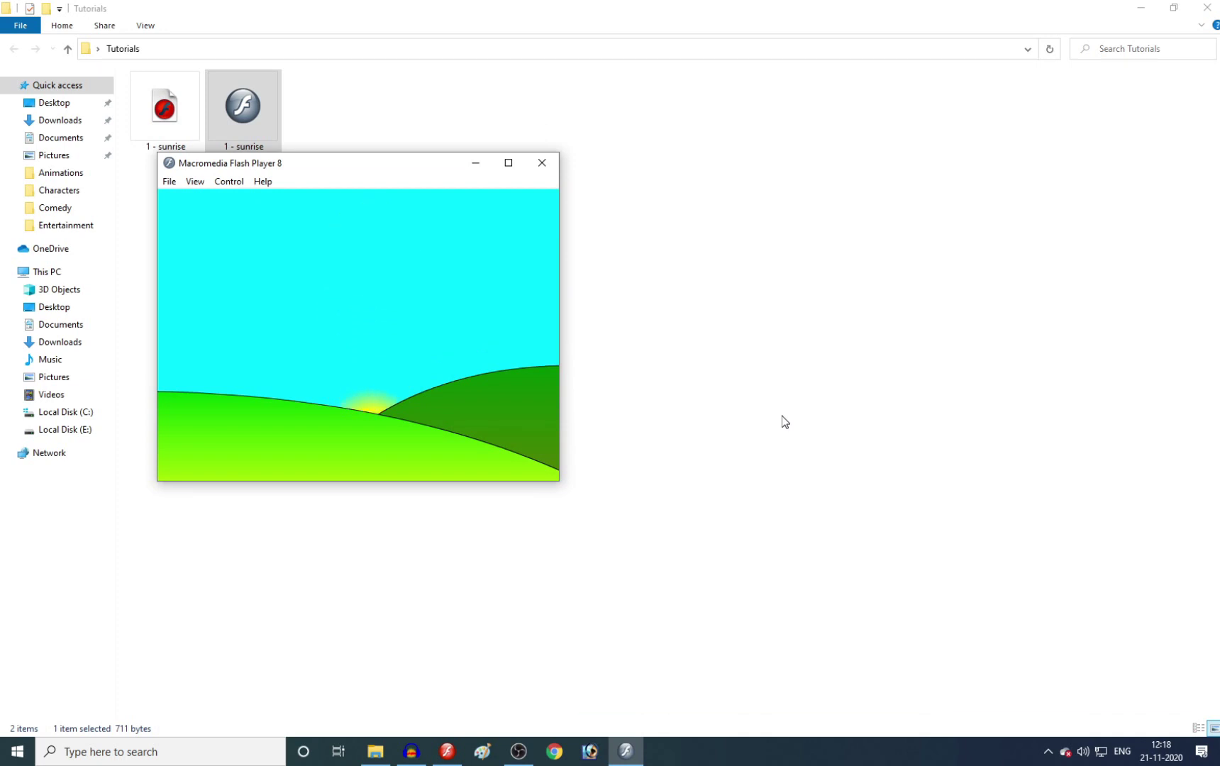
left_click(545, 170)
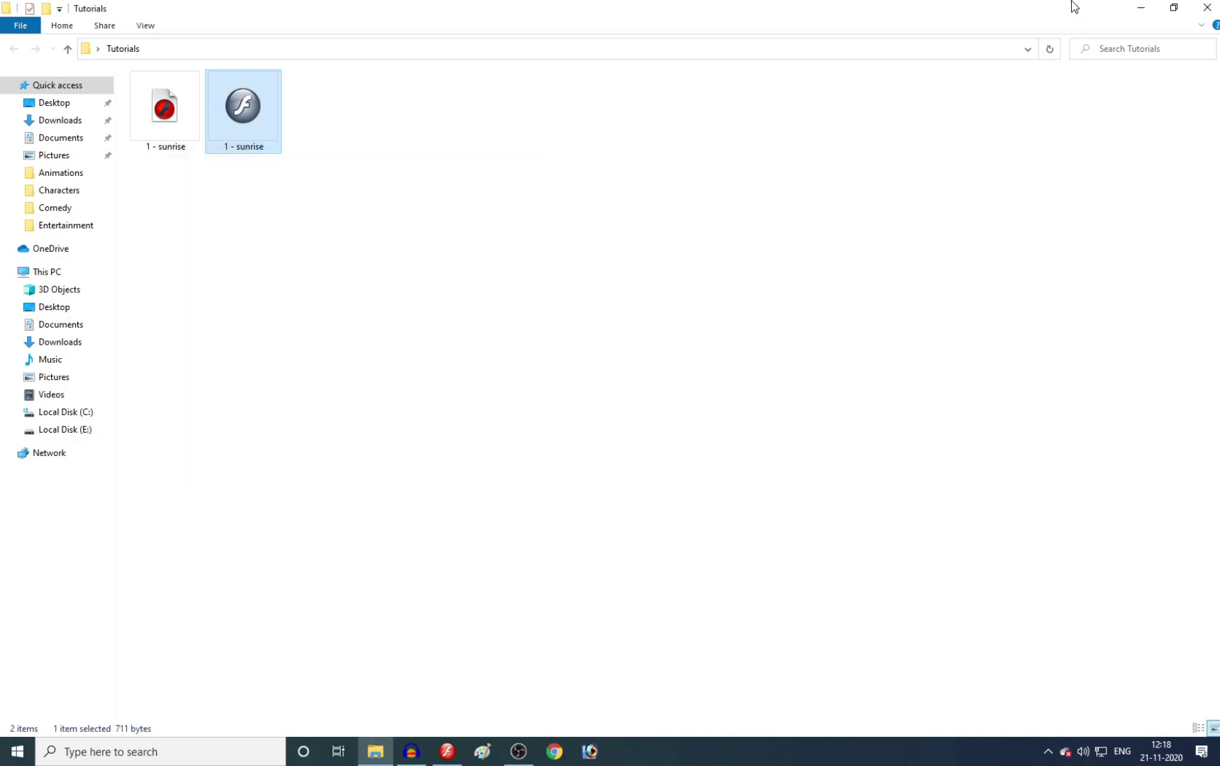
left_click(1207, 8)
left_click(448, 751)
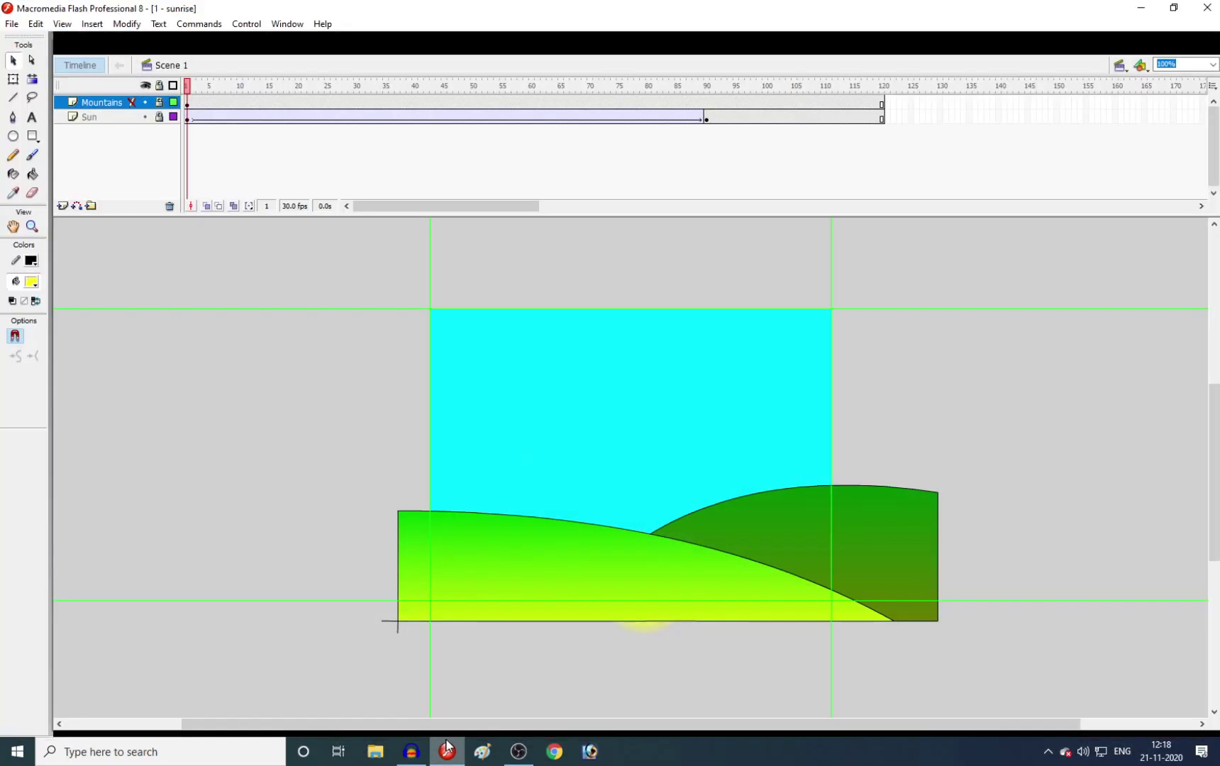
Check the stage width and height in the document properties and leave them without changes.
double_click(240, 169)
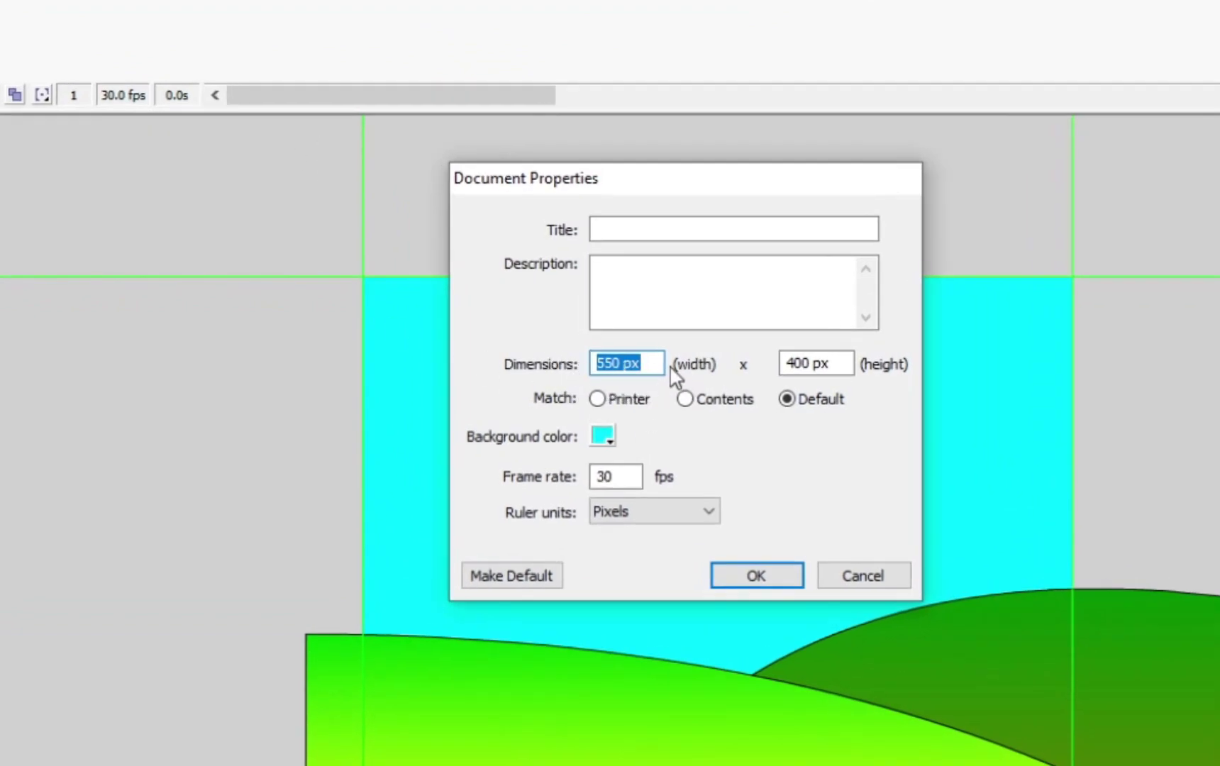
left_click(826, 363)
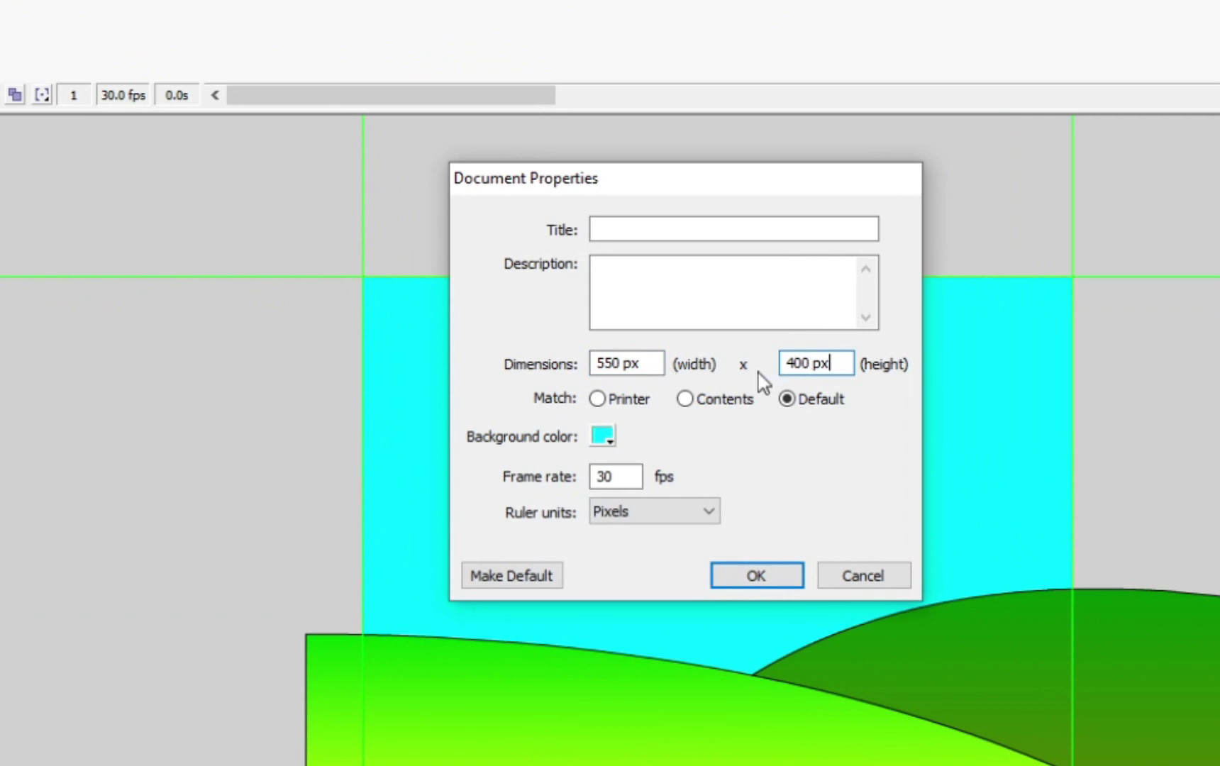
left_click(860, 573)
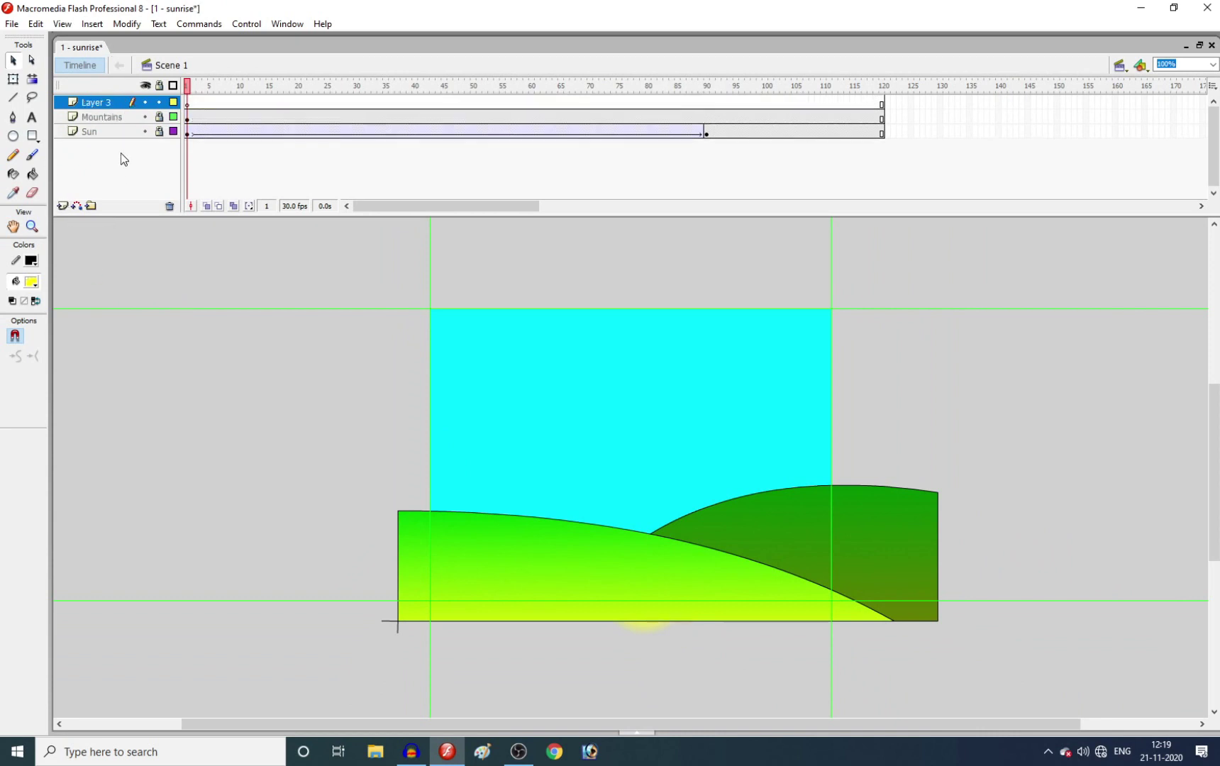
Hide the Mountains and Sun layers and draw a white-filled, black-outlined rectangle on Layer 3 extending past all stage edges.
left_click_drag(144, 117, 141, 129)
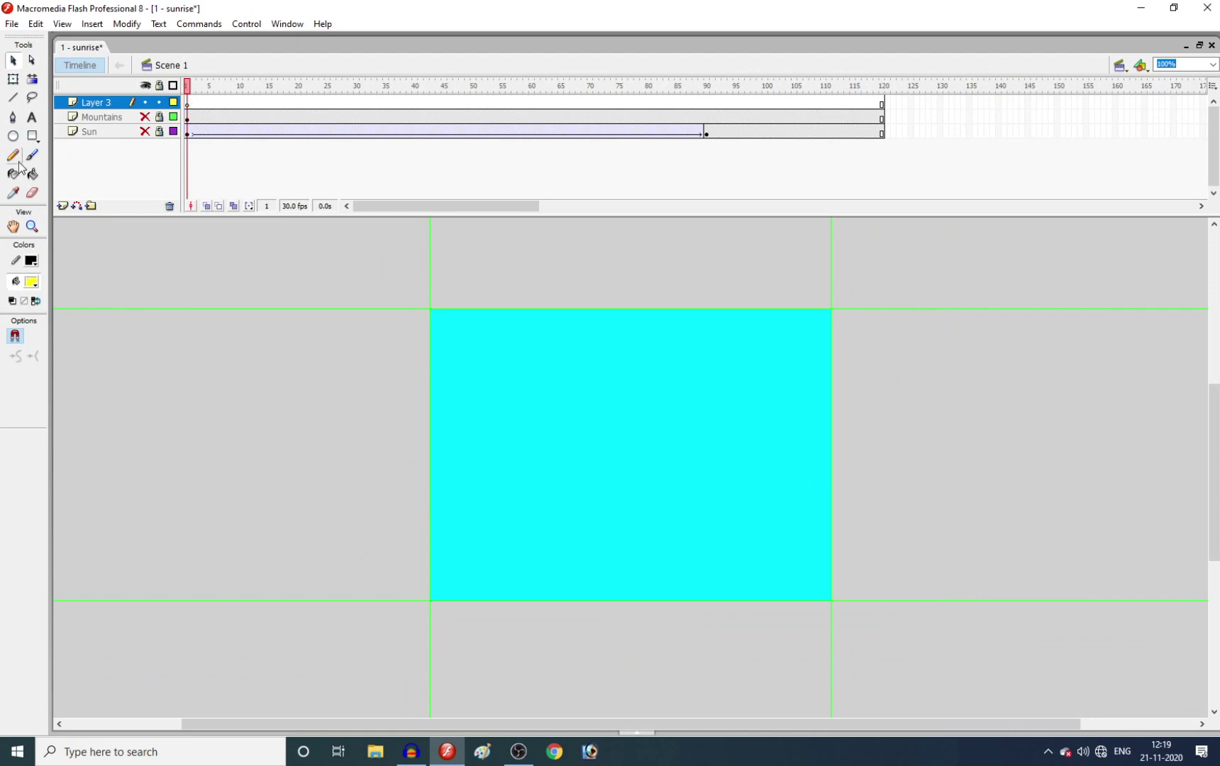
left_click(15, 310)
left_click(31, 138)
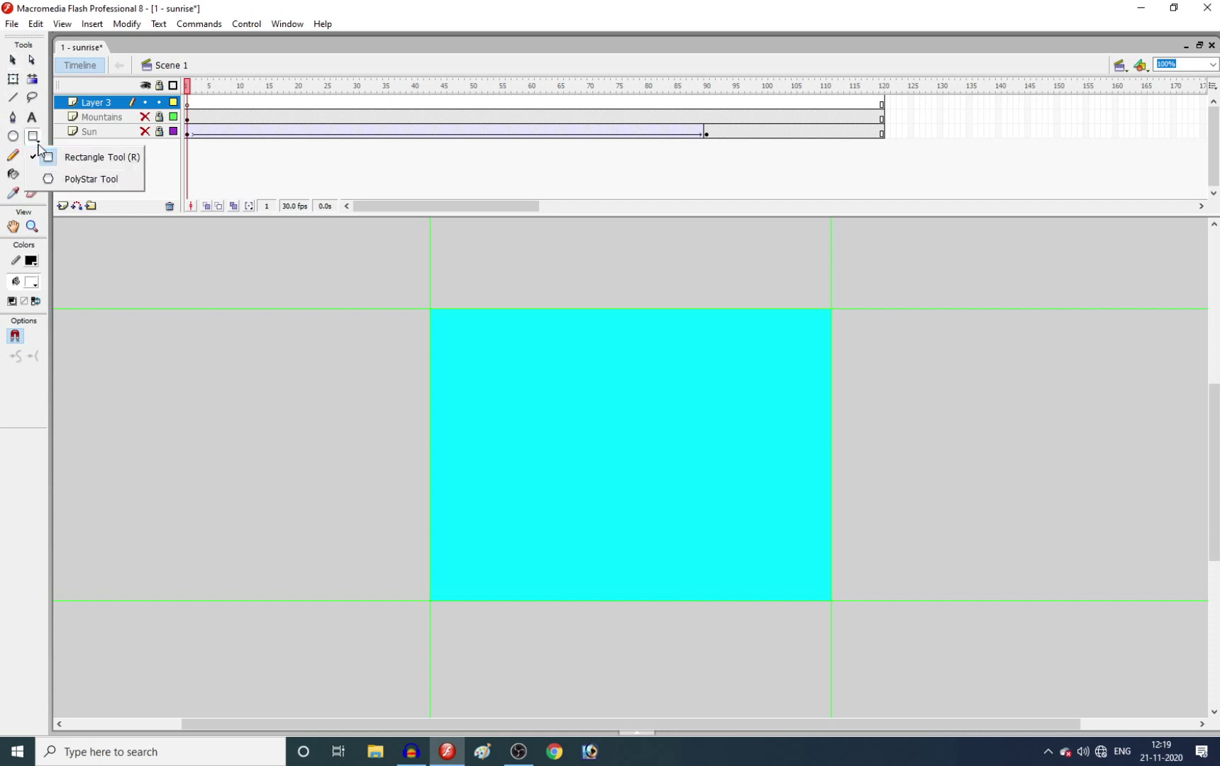
left_click(39, 151)
left_click(37, 141)
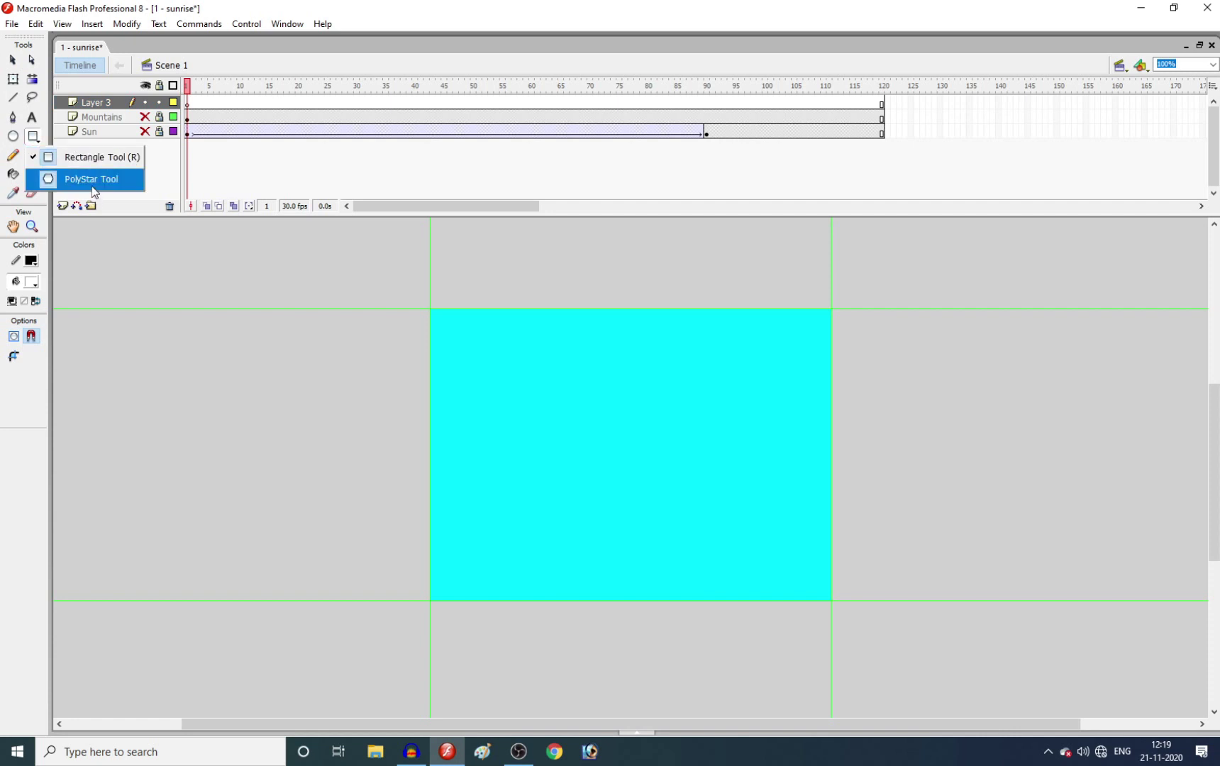
left_click(37, 138)
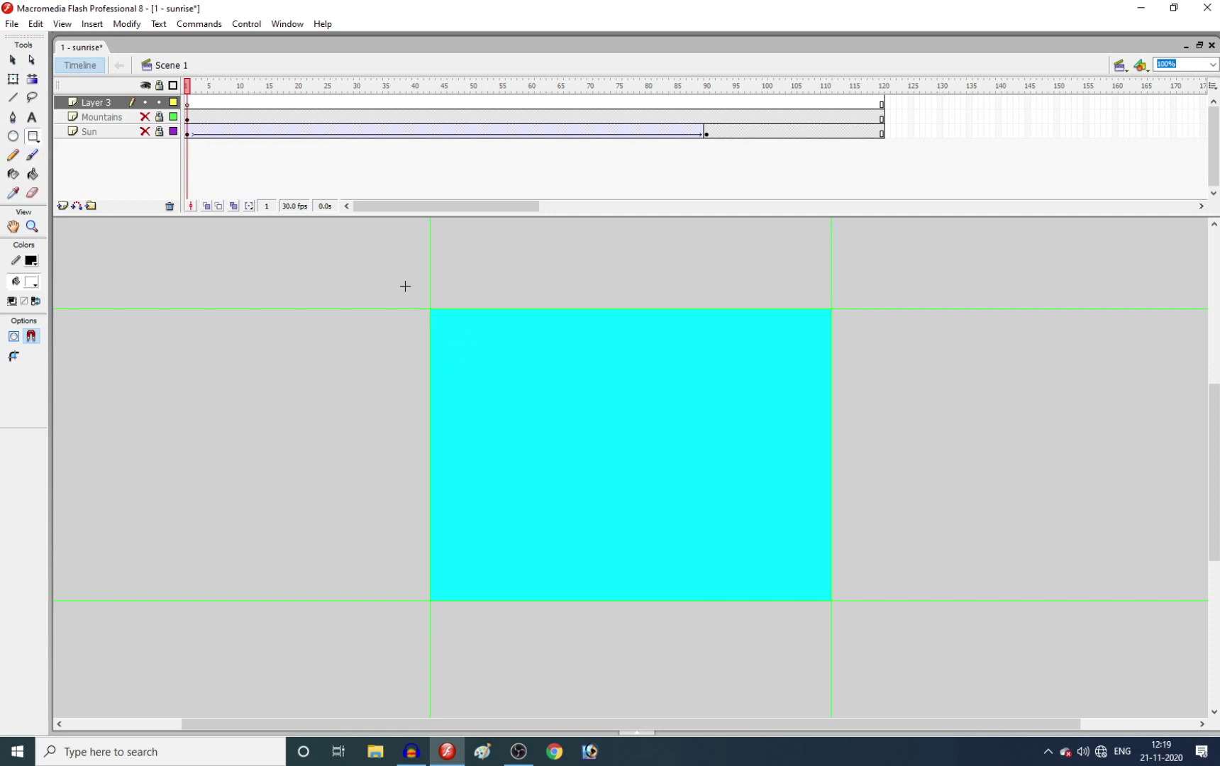
left_click_drag(405, 285, 877, 633)
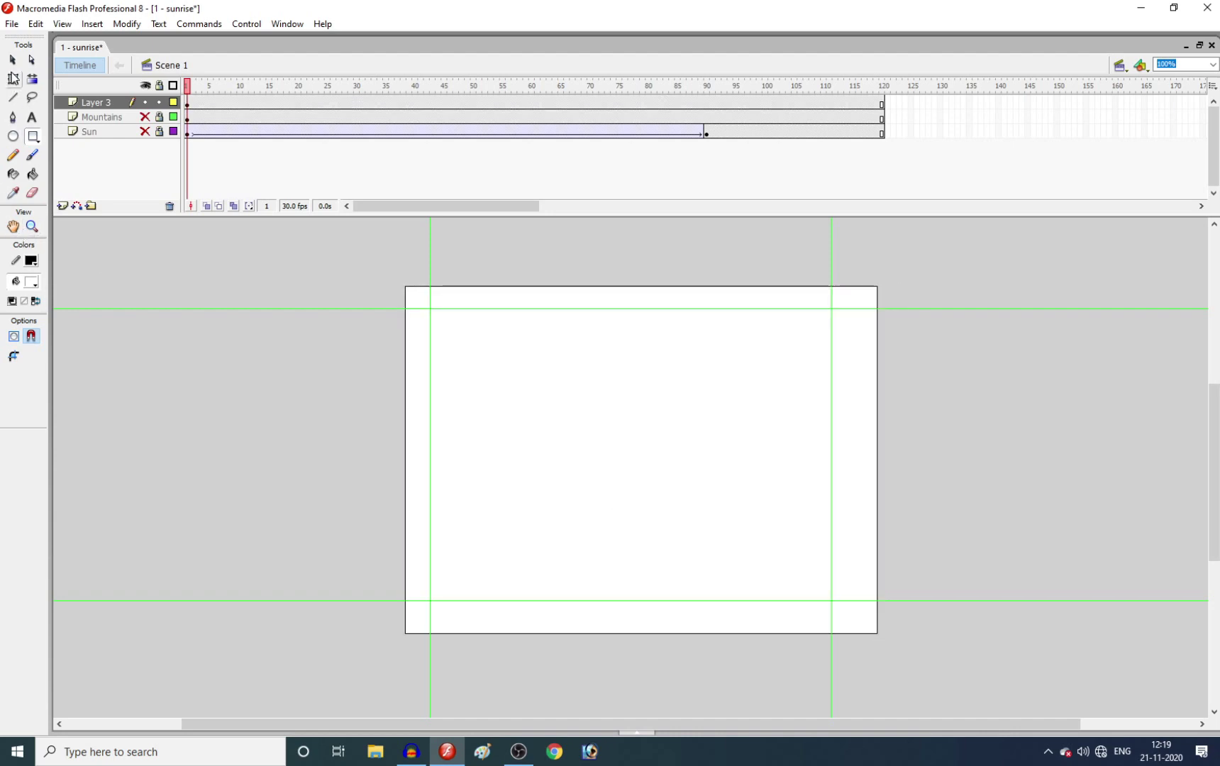
Change the fill of the rectangle covering the stage to black (#000000).
left_click(13, 61)
left_click(455, 428)
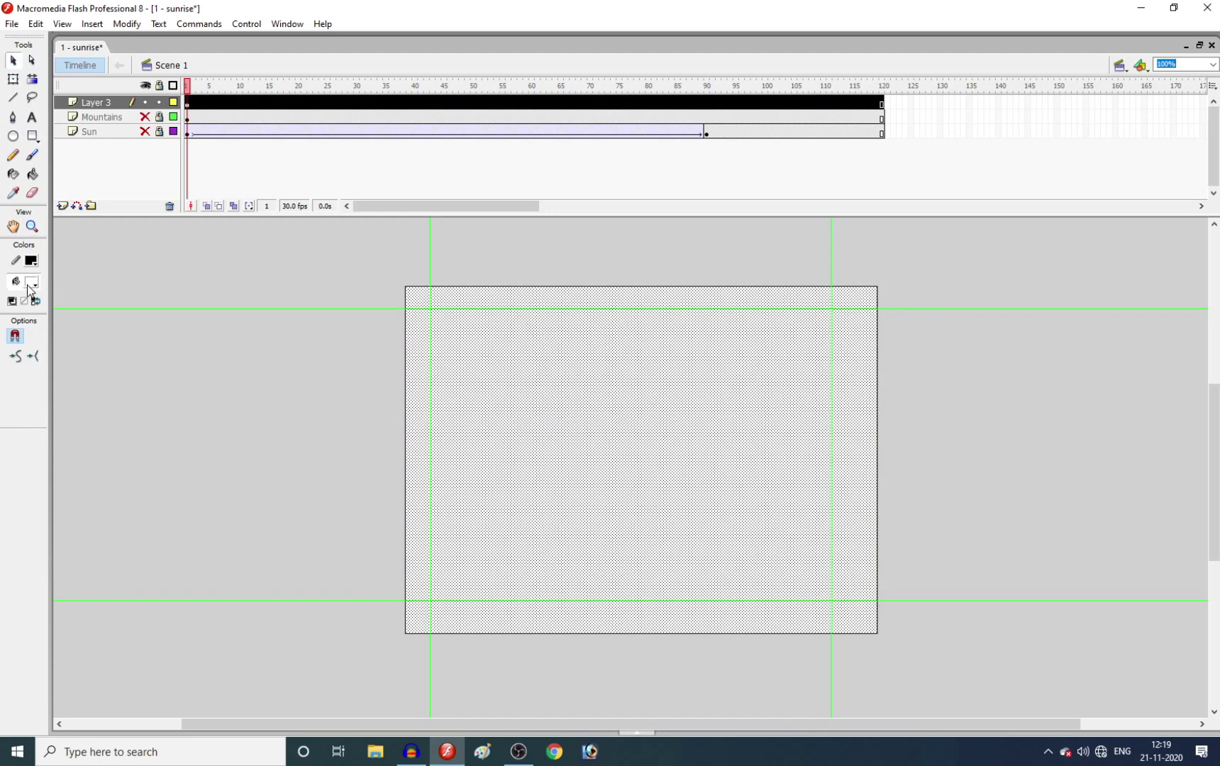
left_click(32, 284)
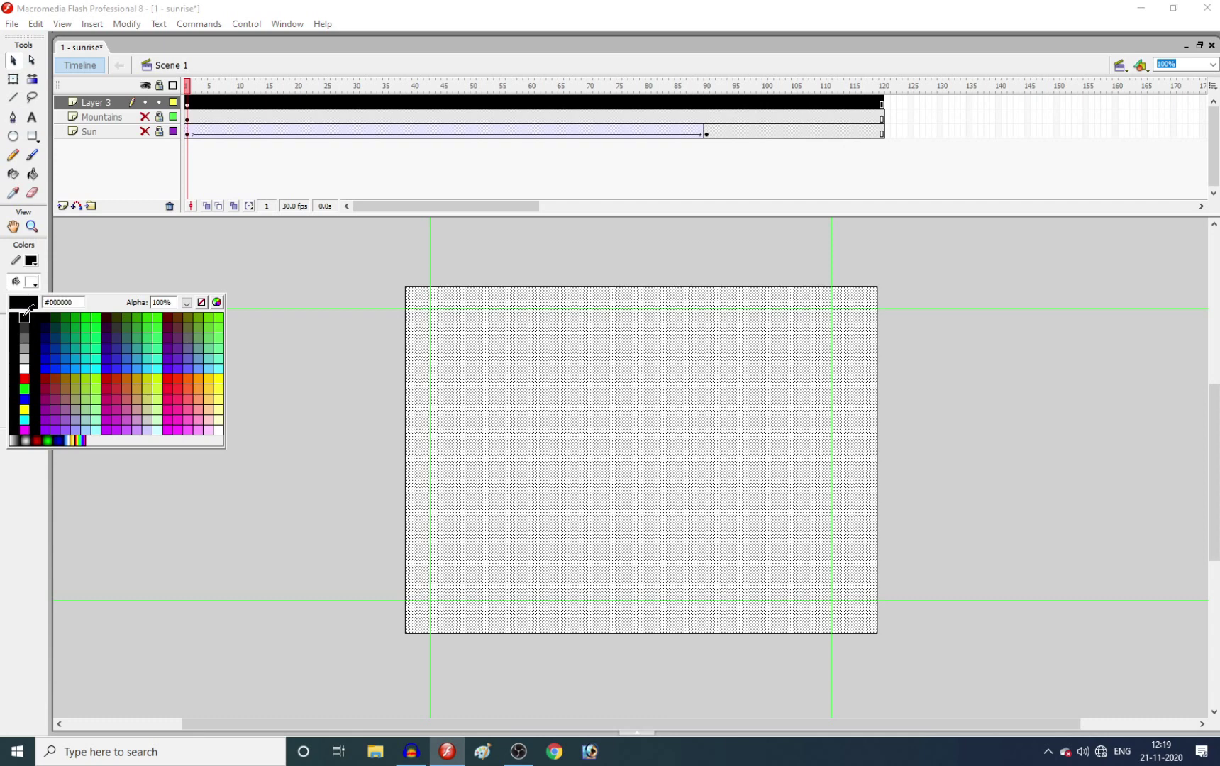
left_click(27, 311)
left_click(285, 401)
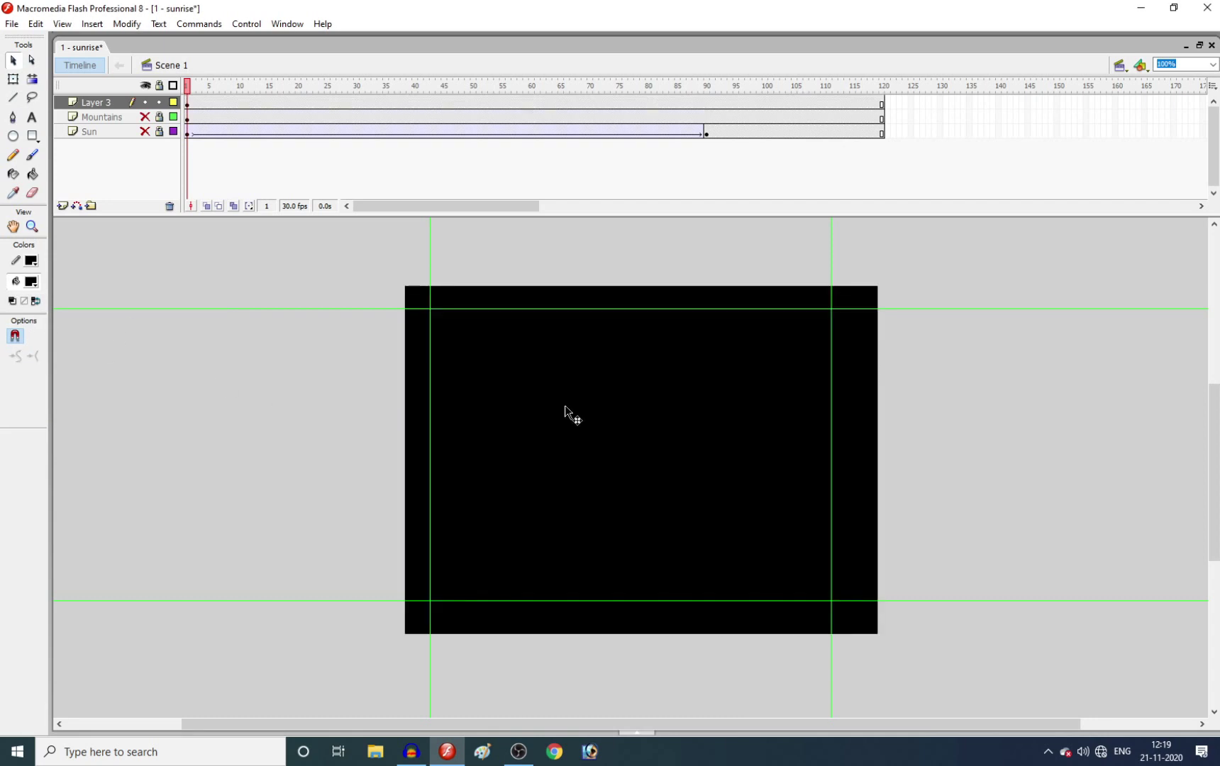
Set the black rectangle's fill alpha to 80% at frame 1.
left_click(476, 403)
left_click(30, 283)
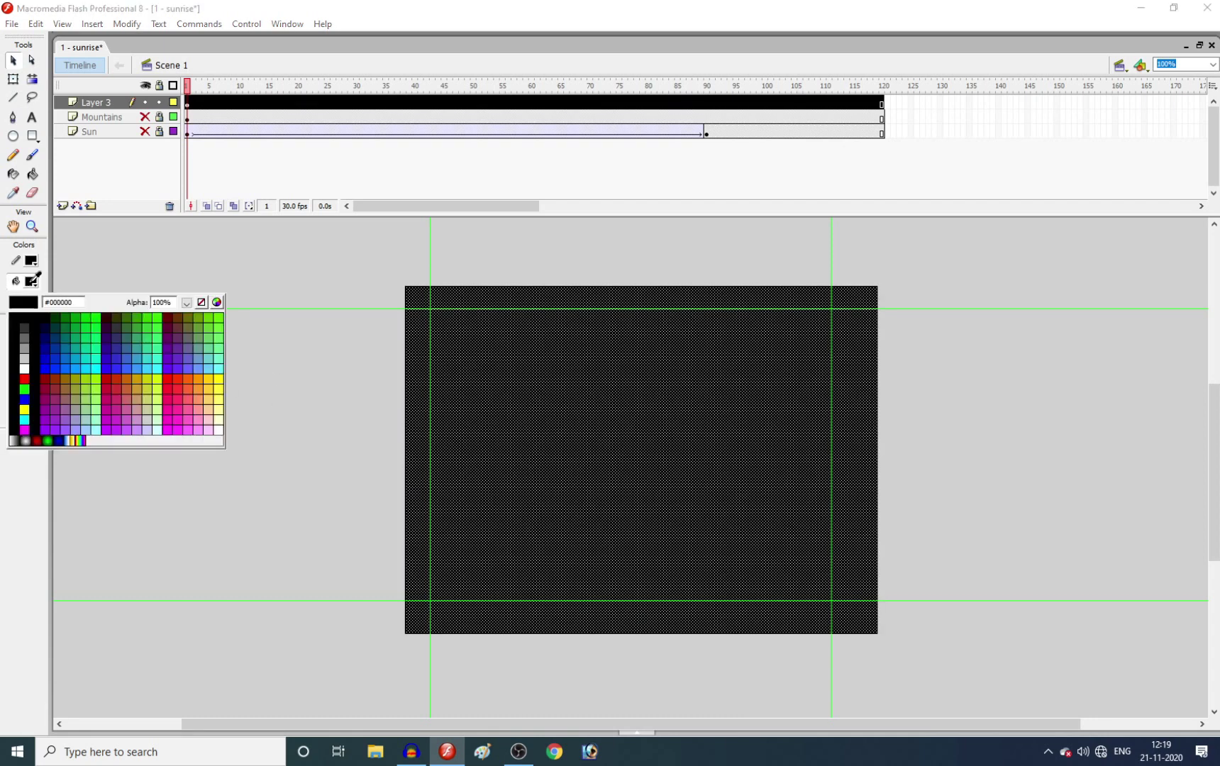
left_click(164, 304)
type("0")
key("Return")
left_click(271, 396)
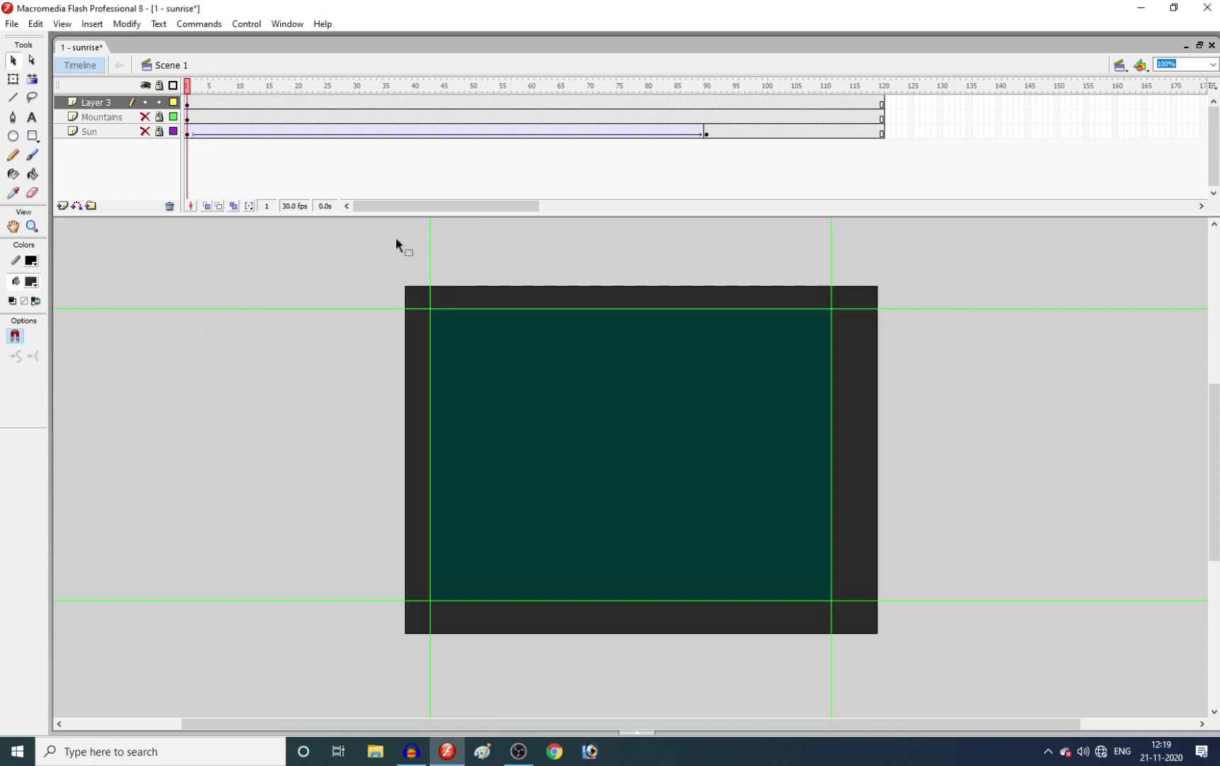
Insert a keyframe at frame 90 of Layer 3 and set the rectangle's fill alpha there to 0%.
left_click(708, 104)
key("F6")
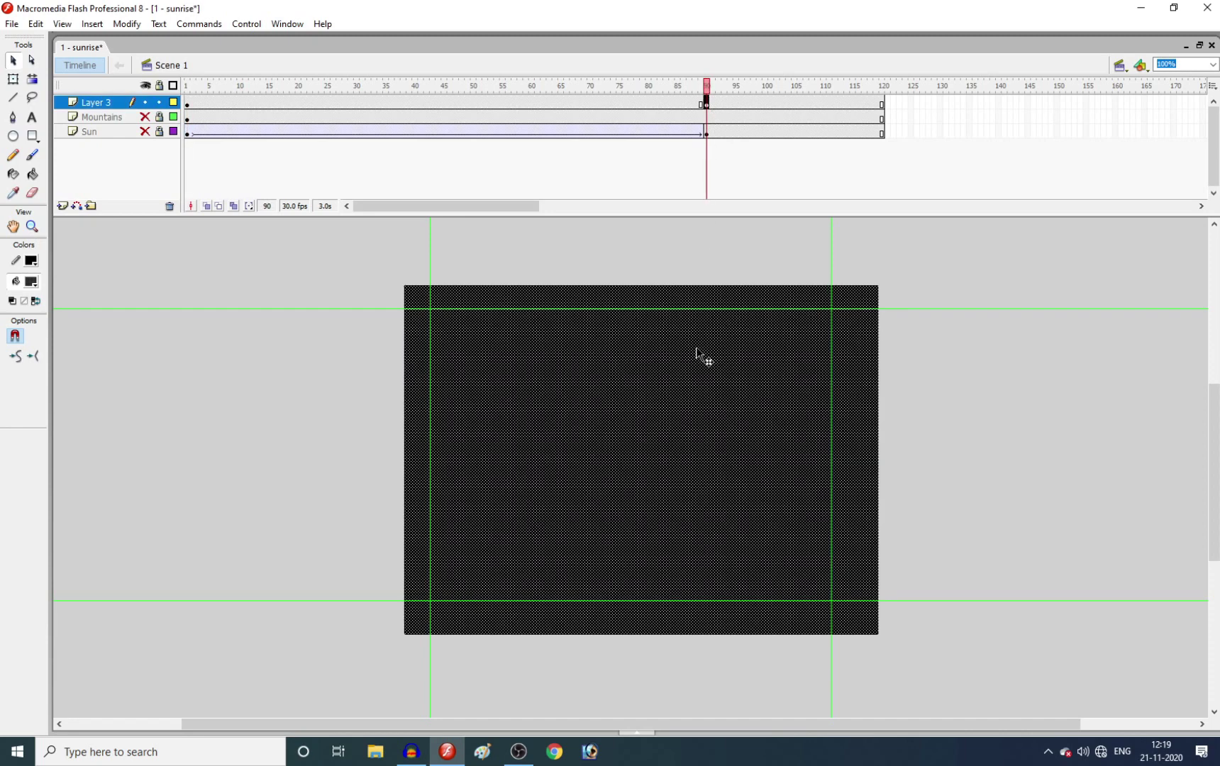
left_click(30, 282)
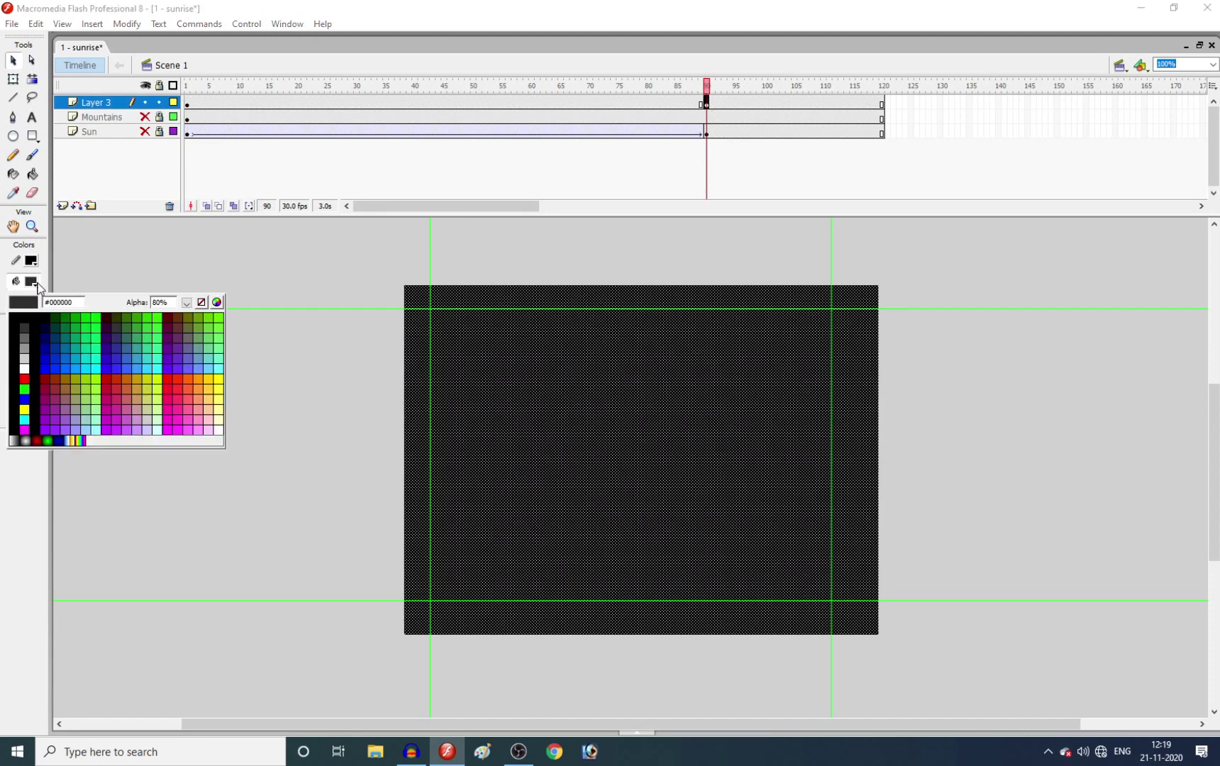
left_click(162, 303)
type("0")
key("Return")
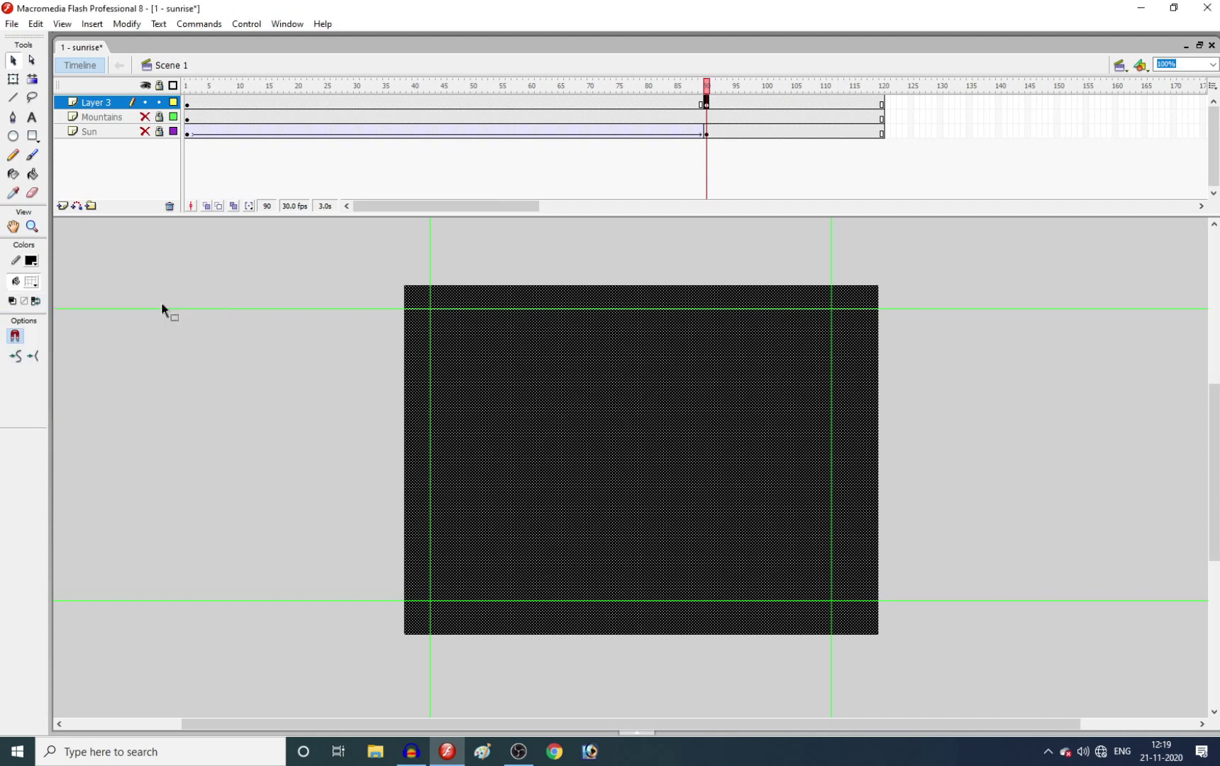
left_click(206, 385)
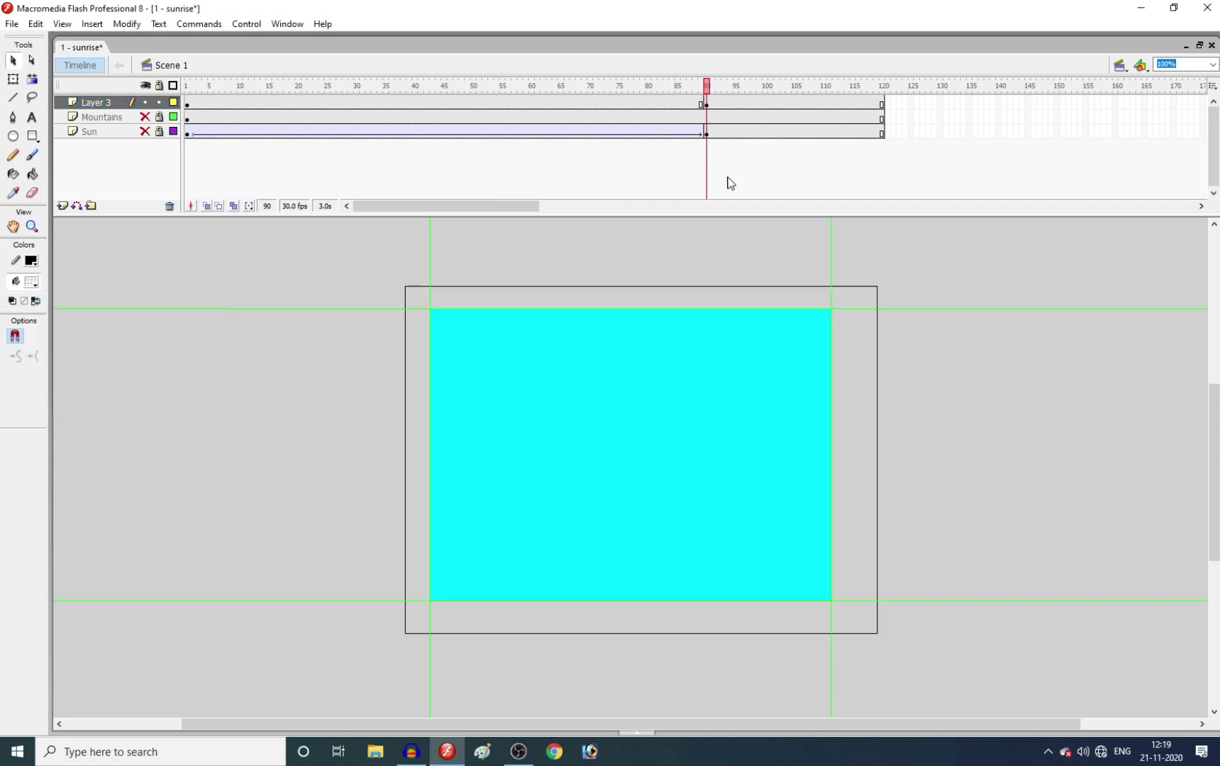
Show the Mountains and Sun layers again and return the playhead to frame 1.
left_click_drag(144, 117, 144, 131)
left_click_drag(706, 87, 88, 299)
left_click(319, 290)
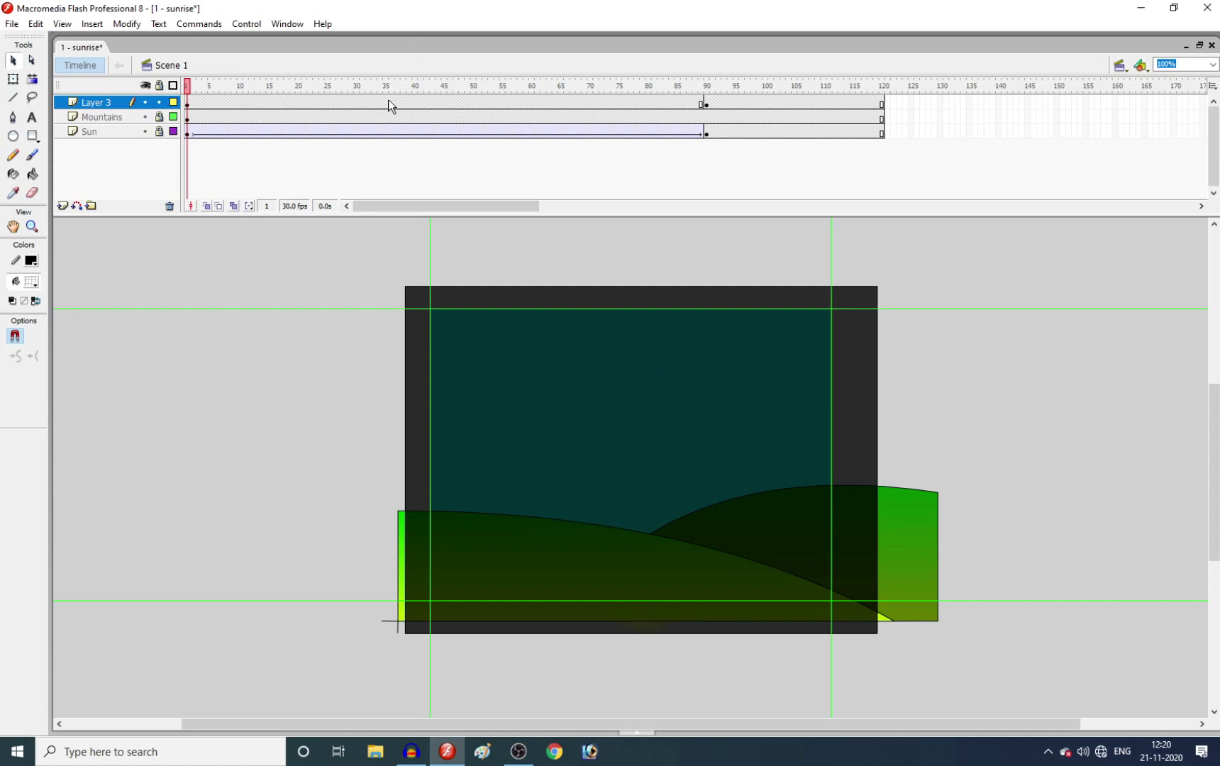
left_click(34, 286)
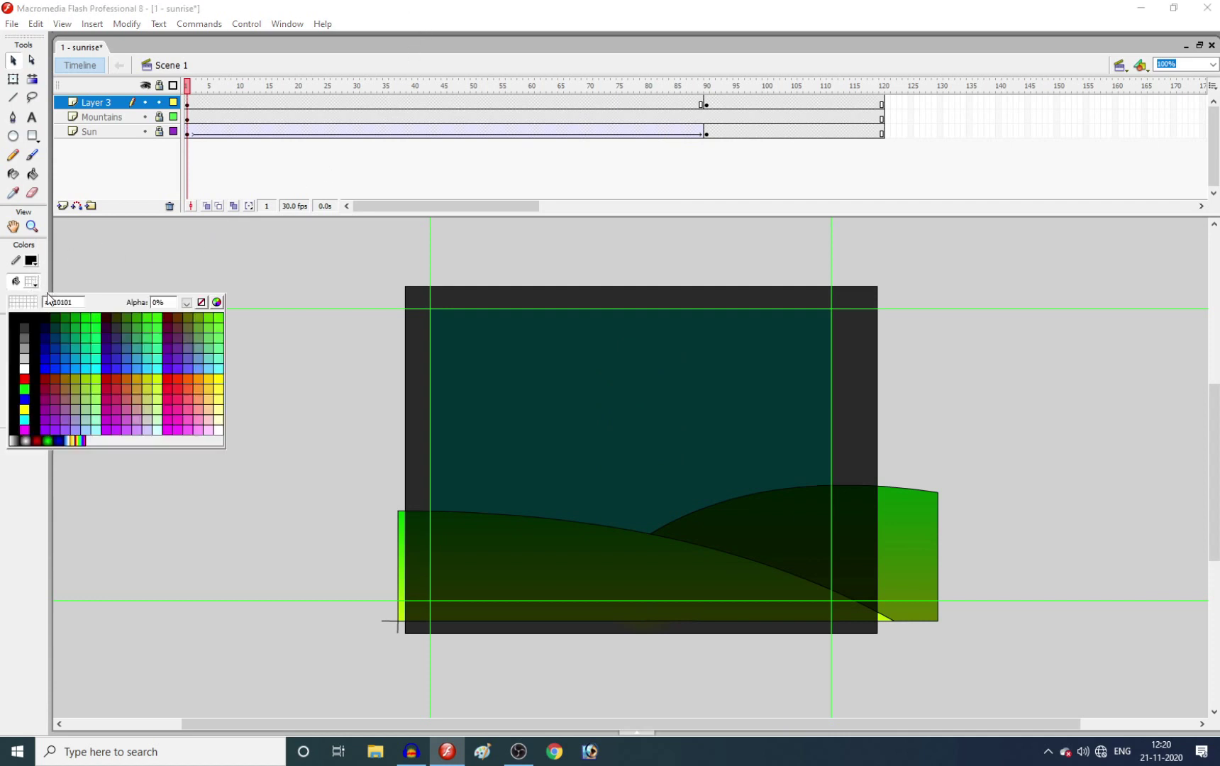
left_click(93, 298)
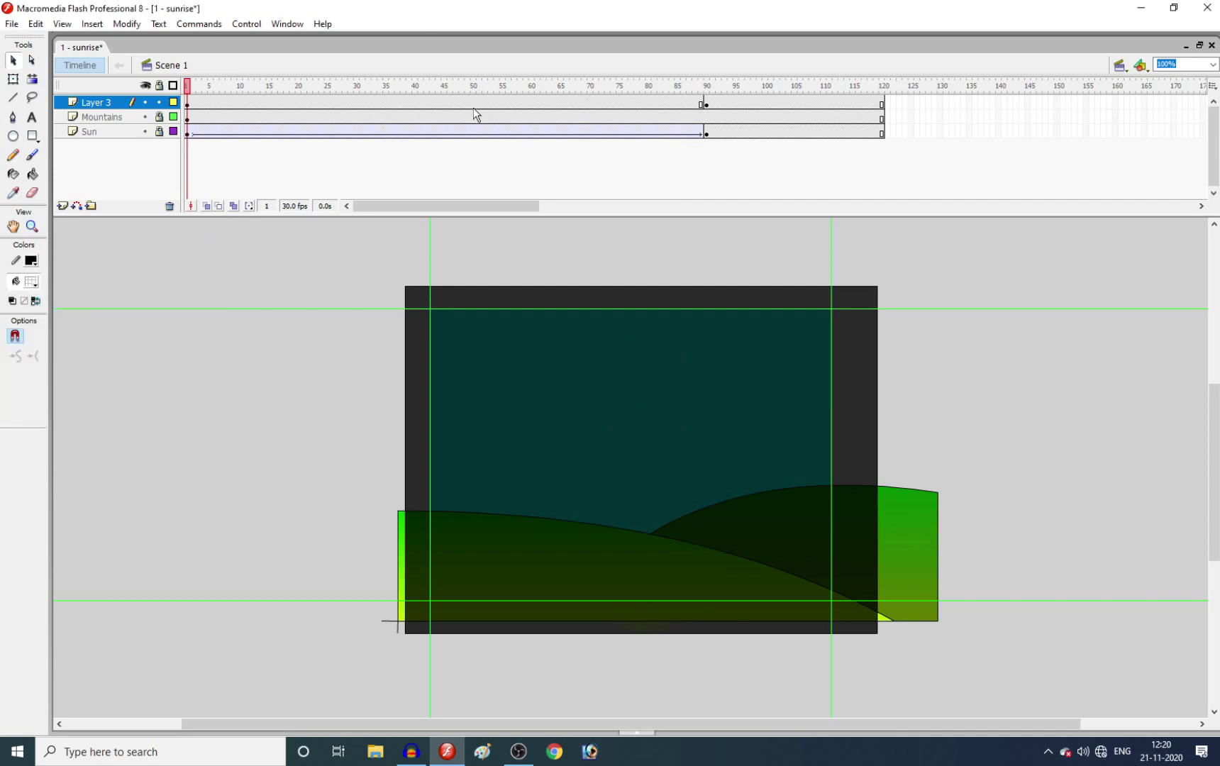
Apply a shape tween to Layer 3 between the keyframes at frames 1 and 90.
left_click(449, 102)
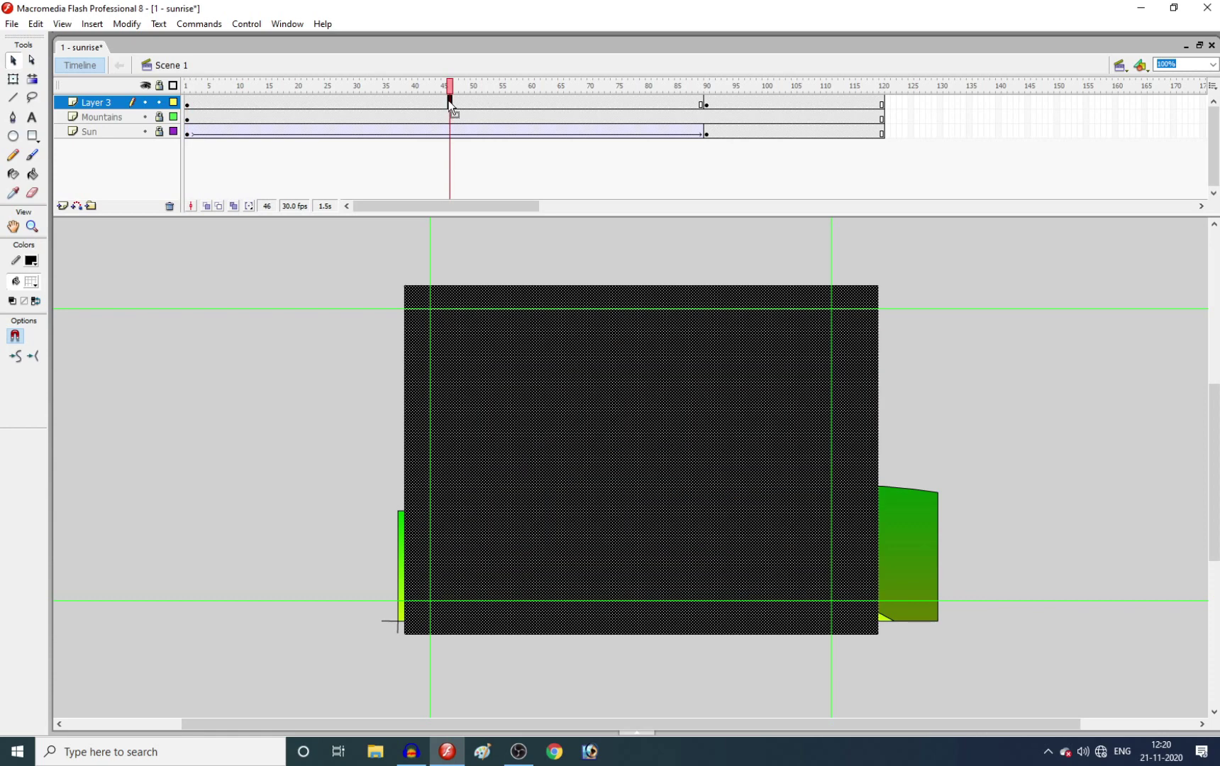
left_click(636, 731)
left_click(257, 494)
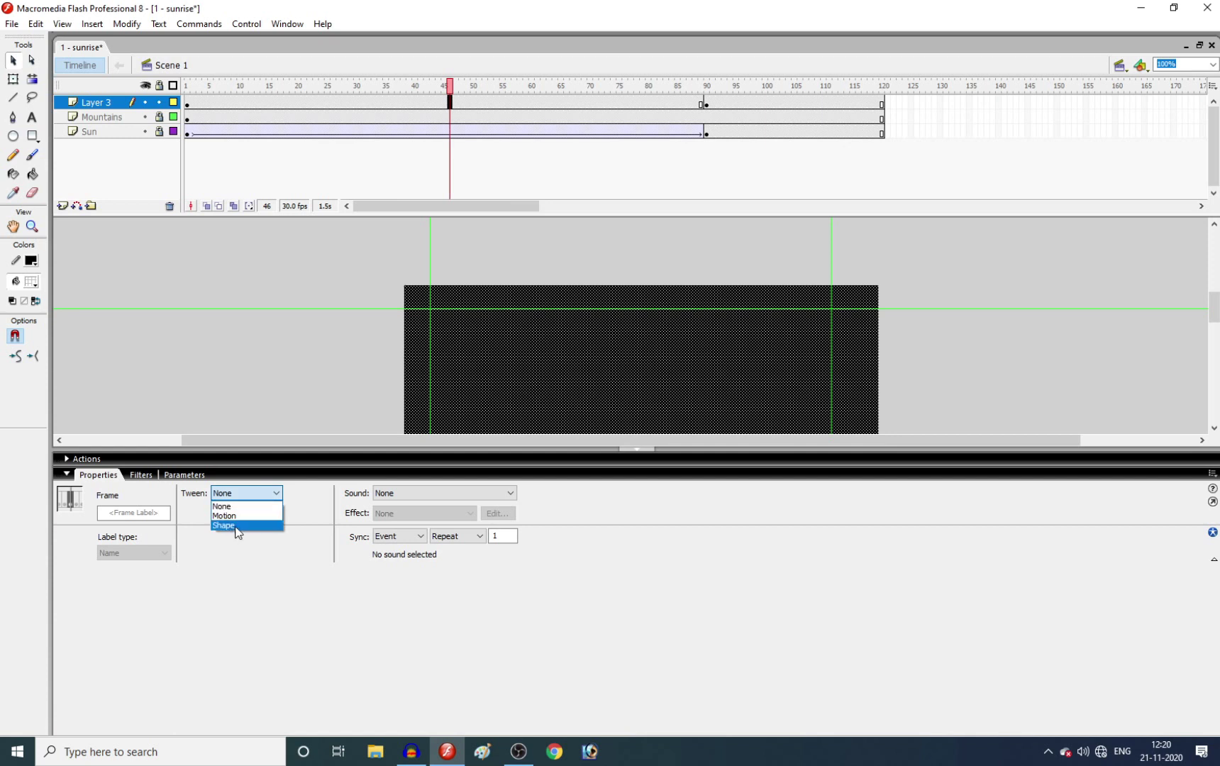
left_click(236, 531)
left_click(627, 449)
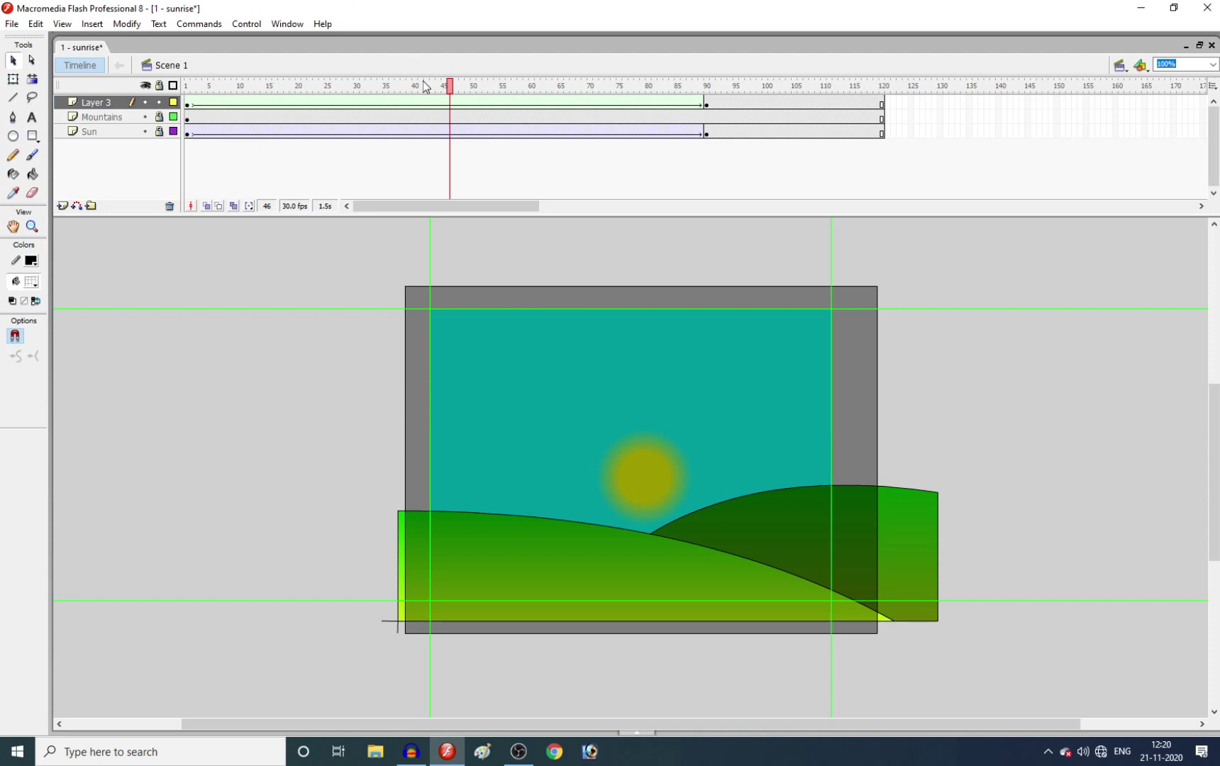
Return the playhead to frame 1, save the file, and test the movie twice to check the sunrise fade.
left_click_drag(422, 86, 186, 86)
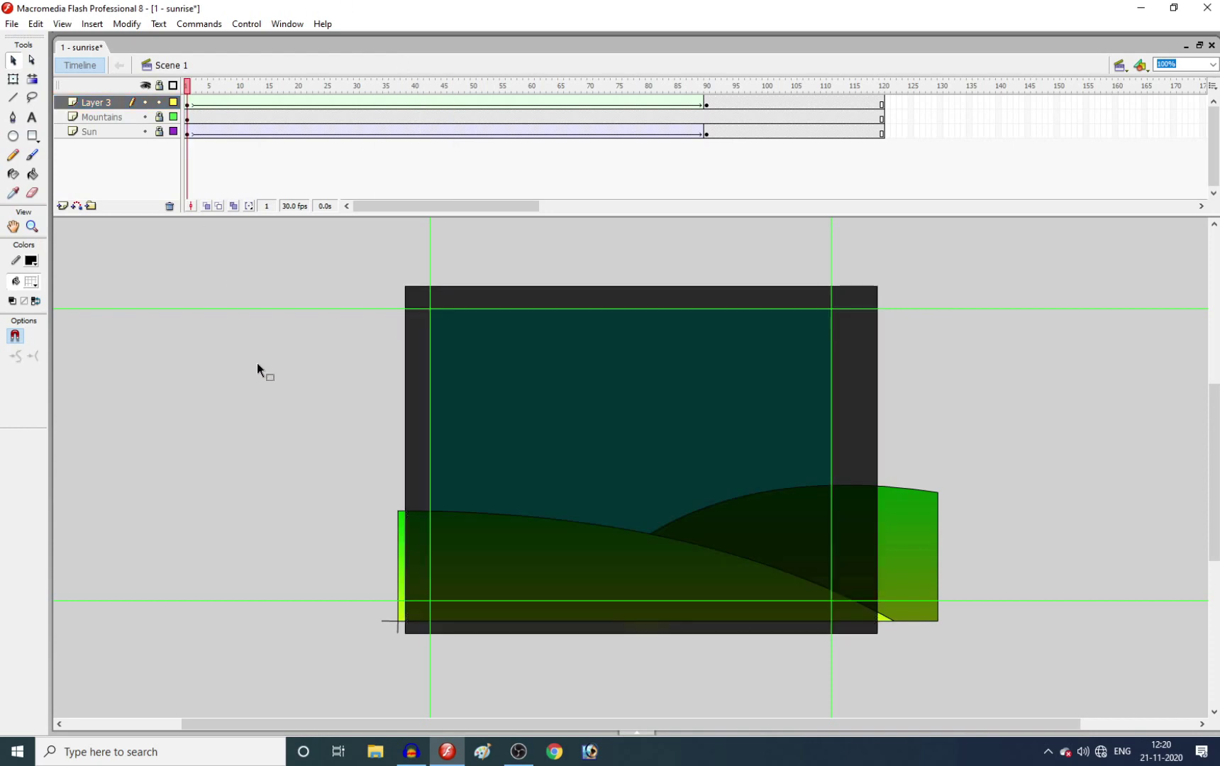
key("ctrl+s")
key("ctrl+Return")
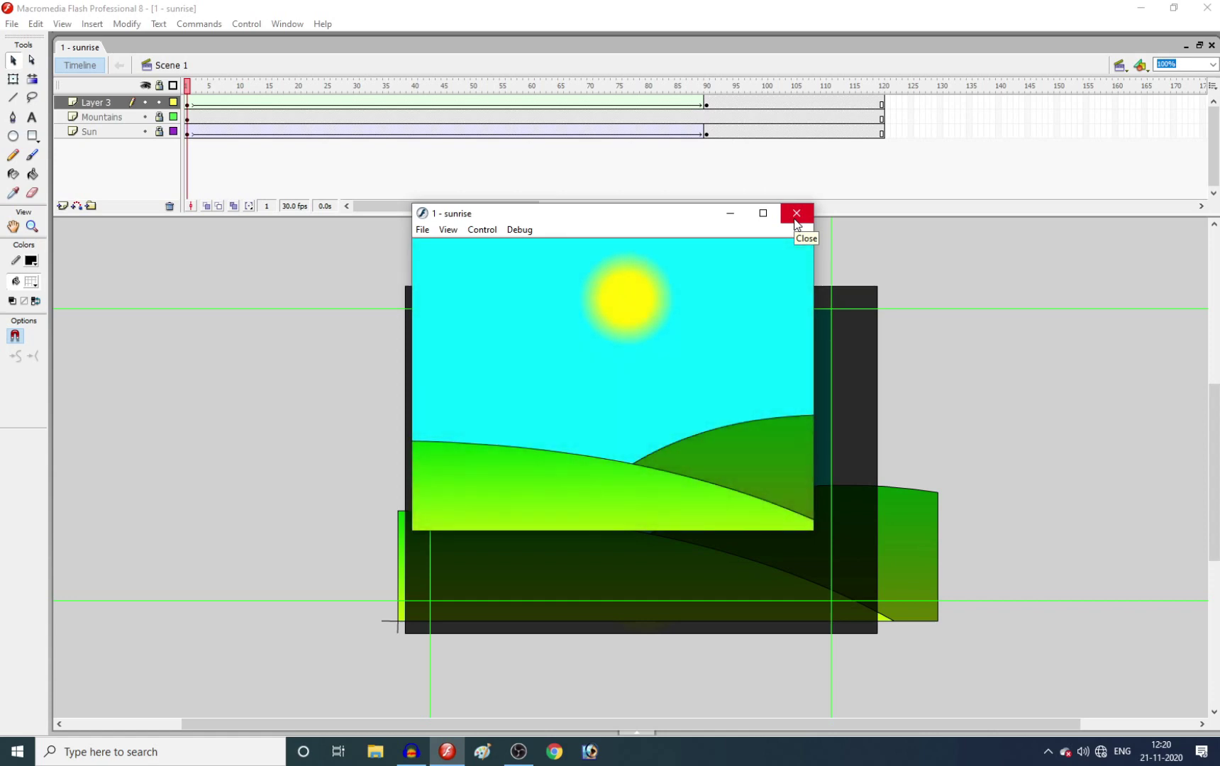
left_click(795, 222)
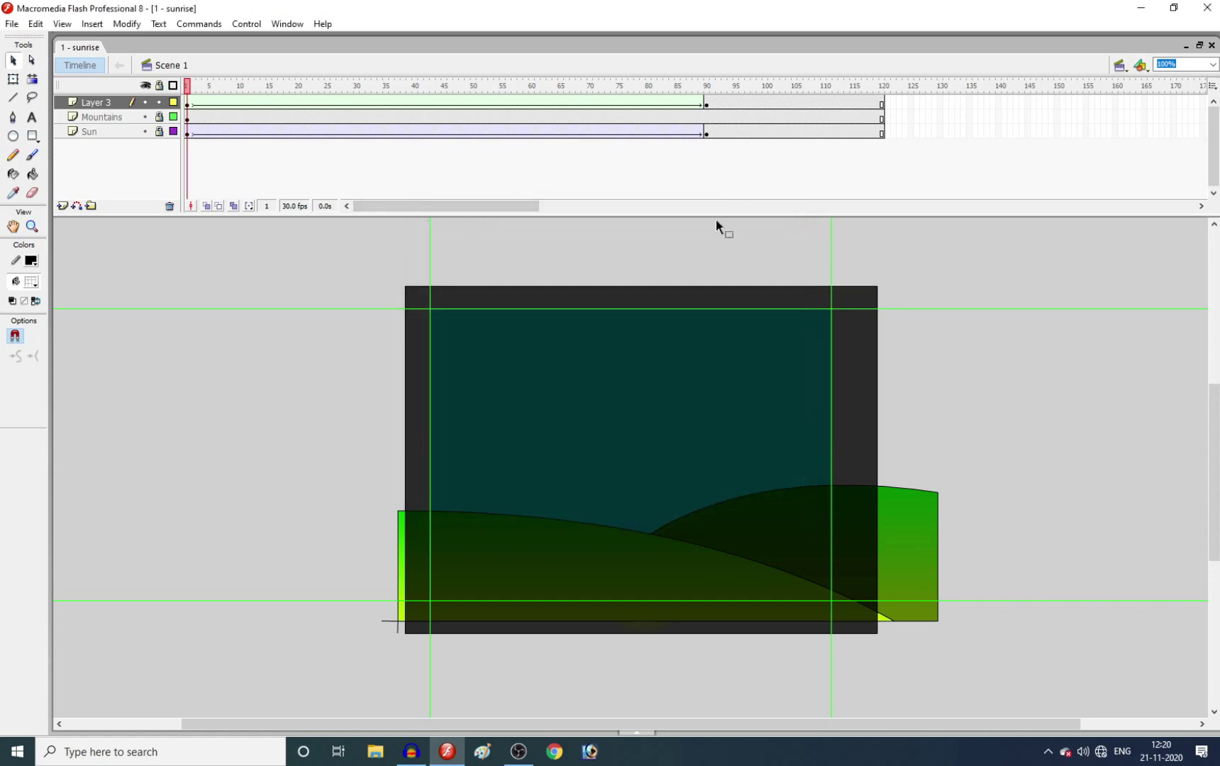
key("ctrl+Return")
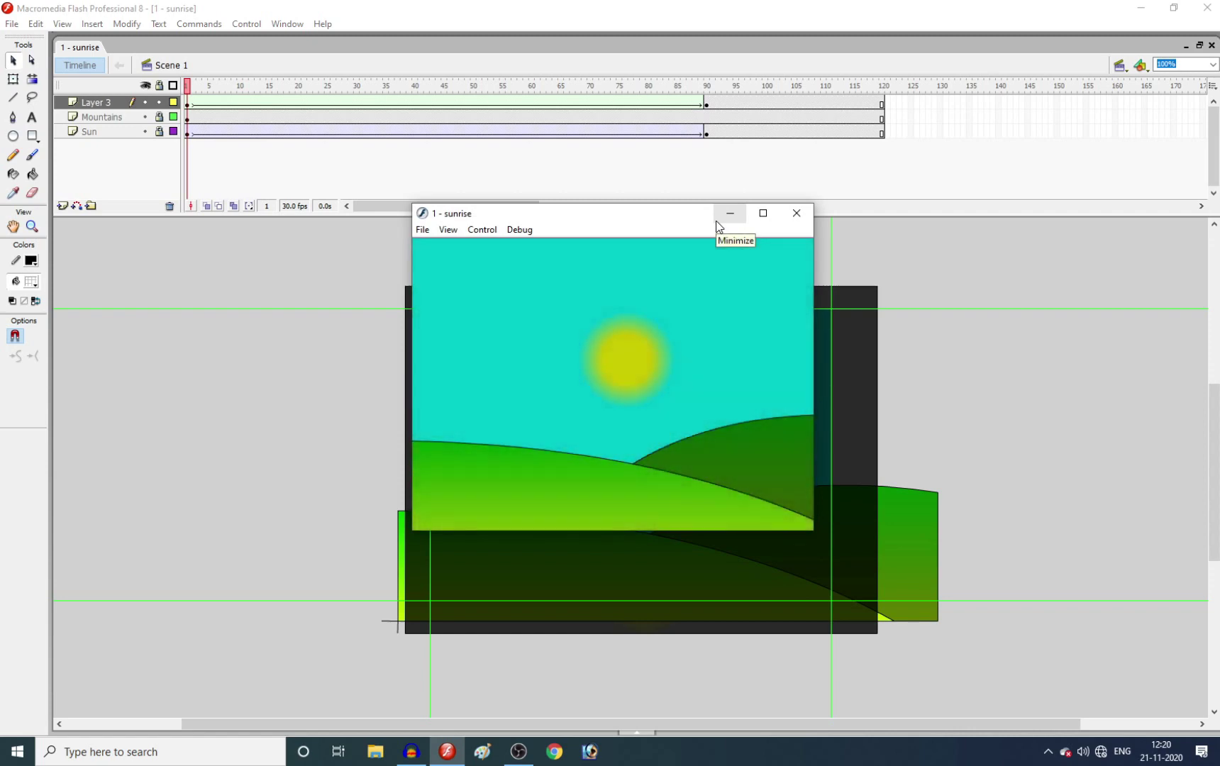
left_click(730, 213)
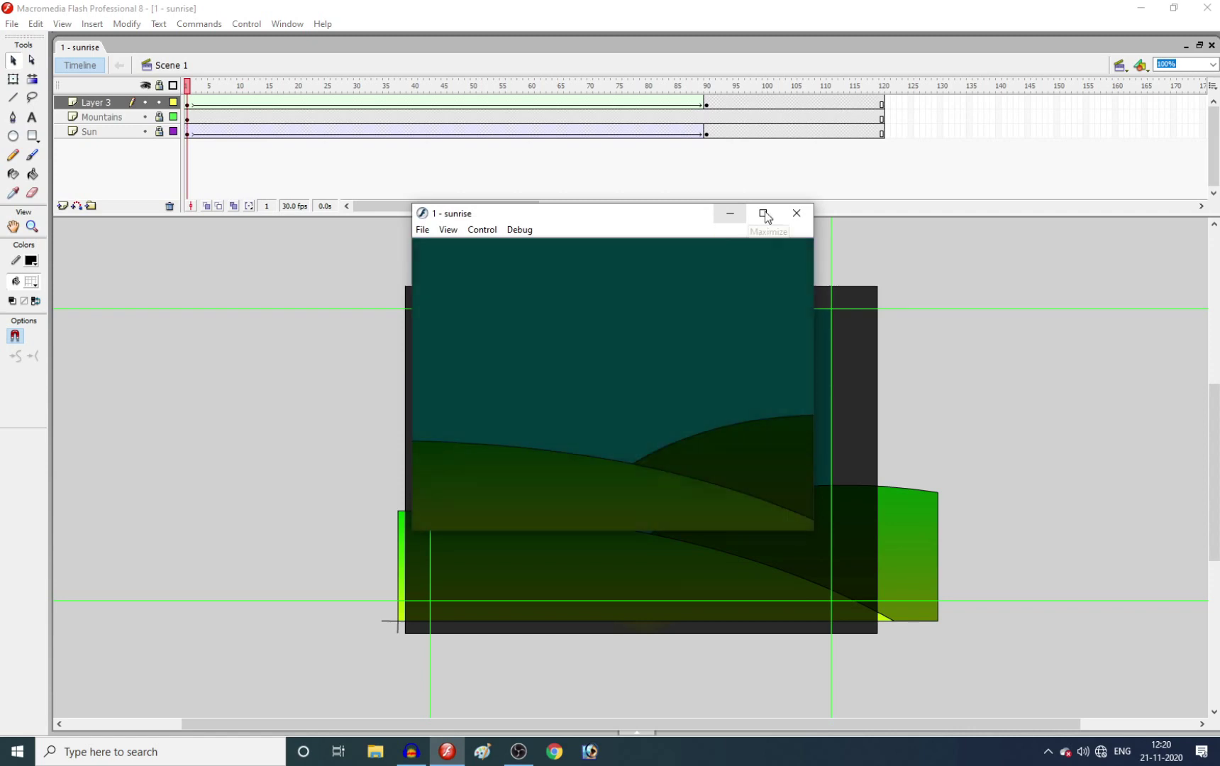
Insert frames at frame 90 across all three layers until the end keyframes sit at frame 120 and the timeline ends at frame 150.
left_click(709, 105)
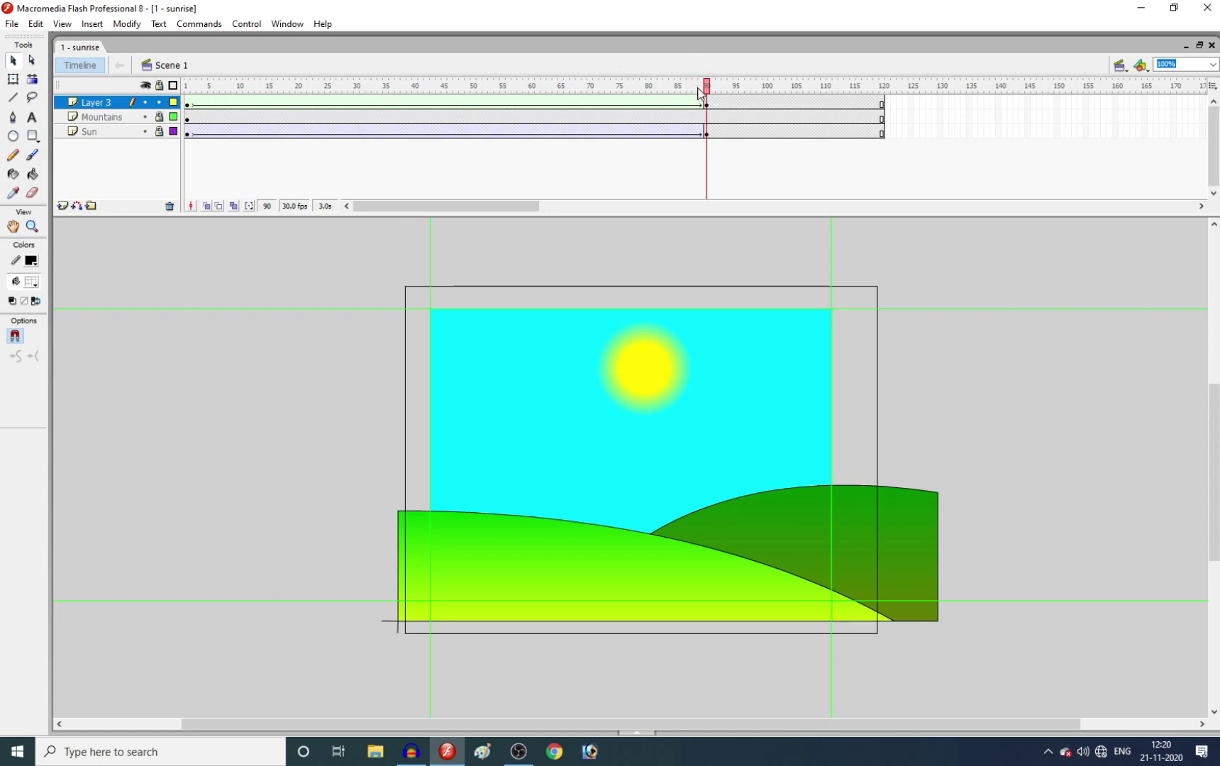
left_click(677, 107)
left_click_drag(706, 105, 707, 134)
key("F5")
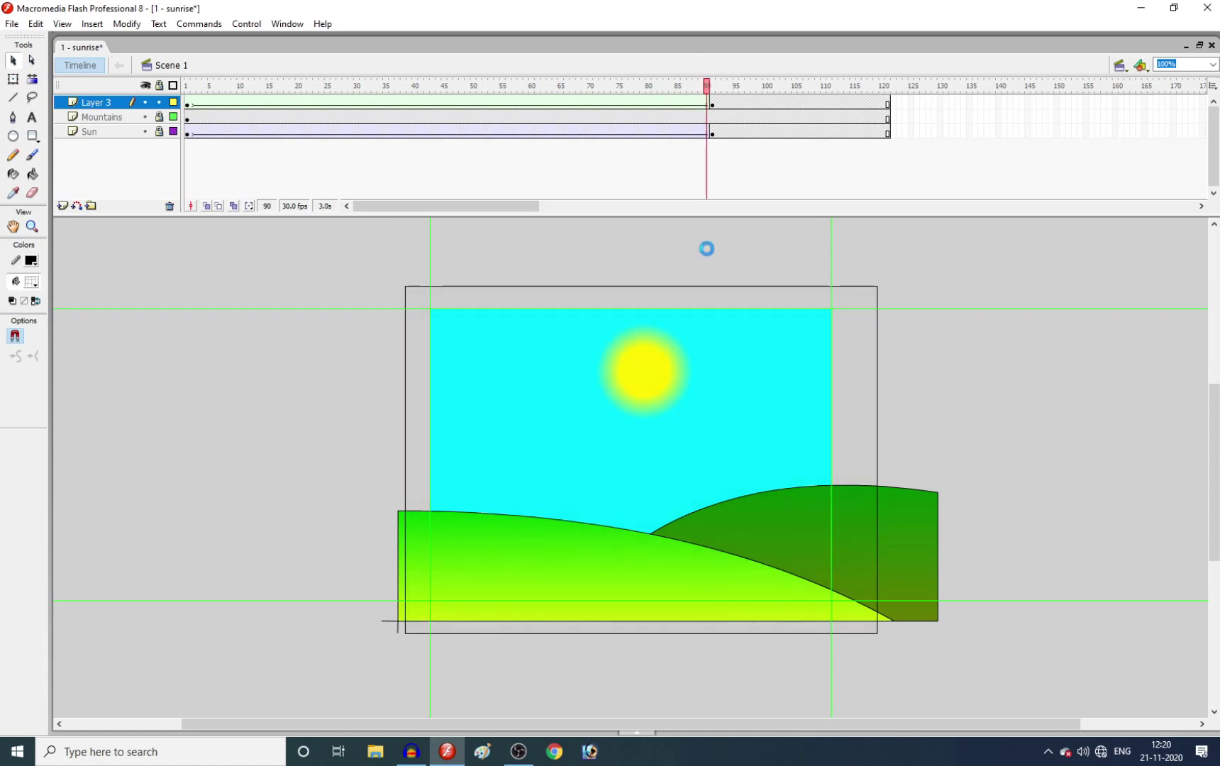
key("F5")
key("F5")
key("F5")
key("F5")
key("F5")
key("F5")
key("F5")
key("F5")
key("F5")
key("F5")
key("F5")
key("F5")
key("F5")
key("F5")
key("F5")
key("F5")
key("F5")
key("F5")
key("F5")
key("F5")
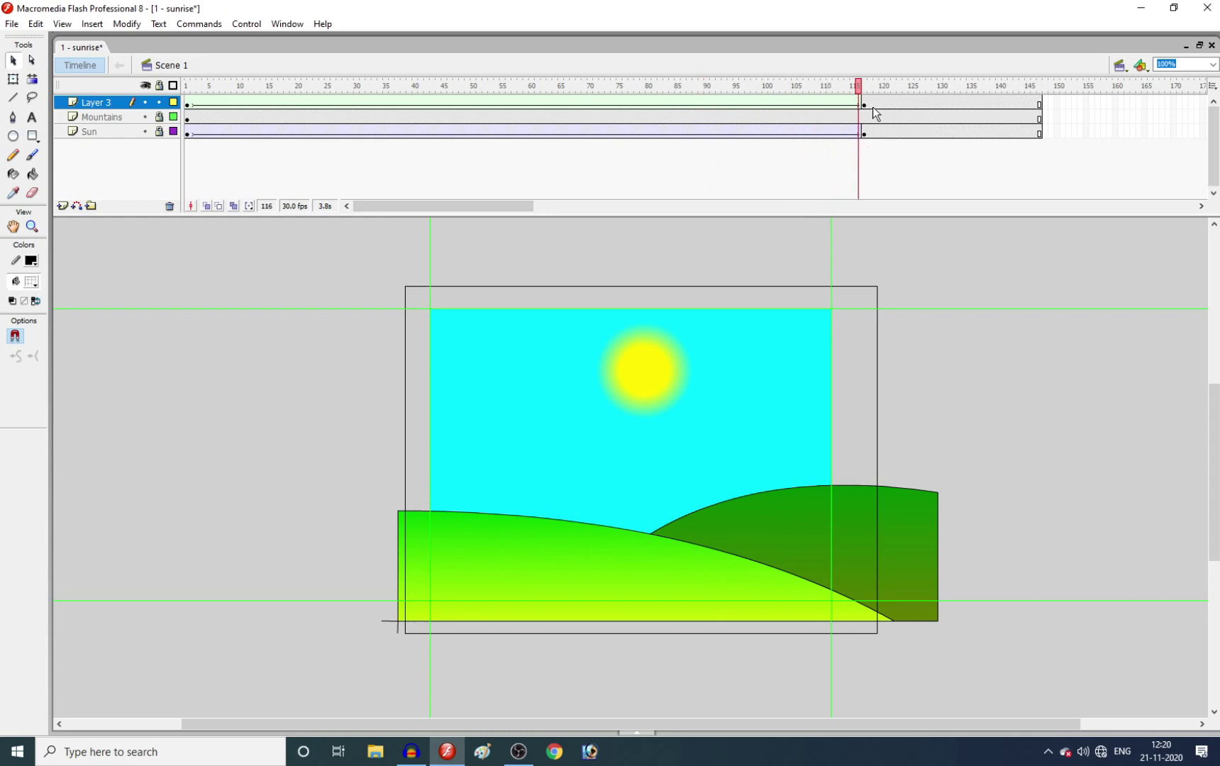
key("F5")
key("F5")
key("F5")
key("F5")
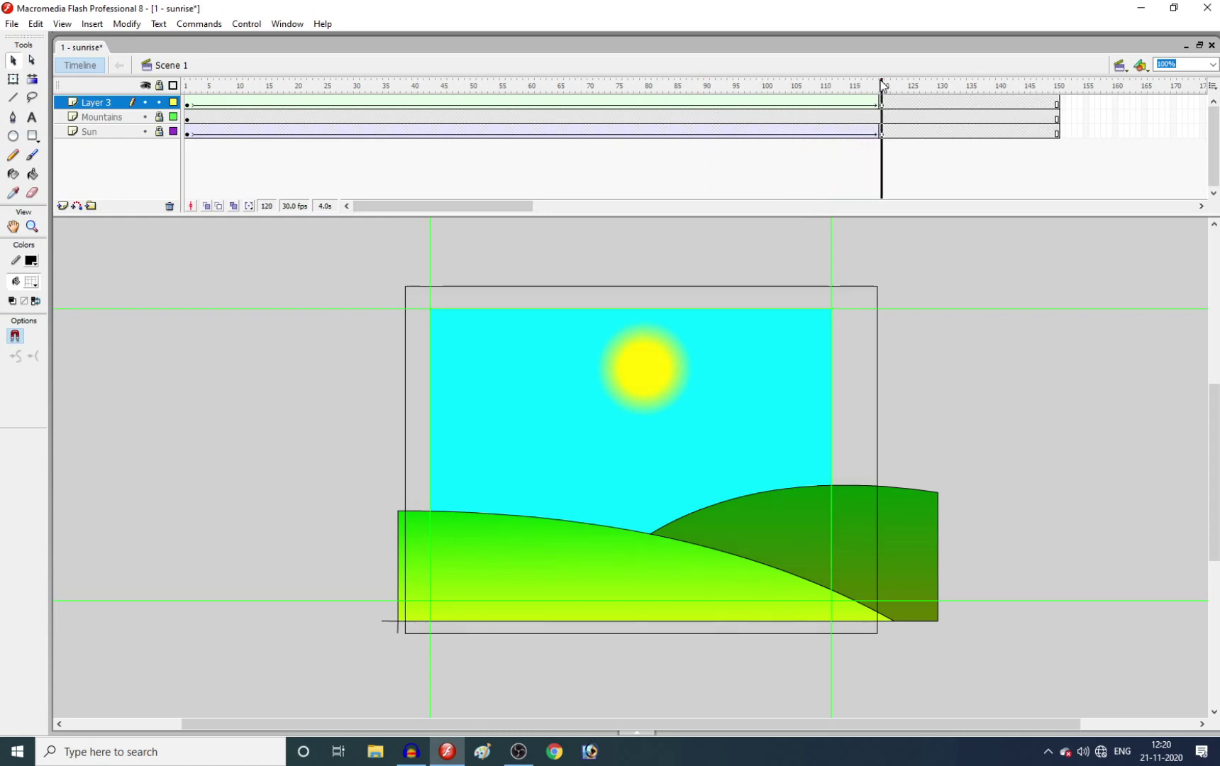
left_click_drag(882, 84, 914, 91)
left_click_drag(1057, 104, 187, 142)
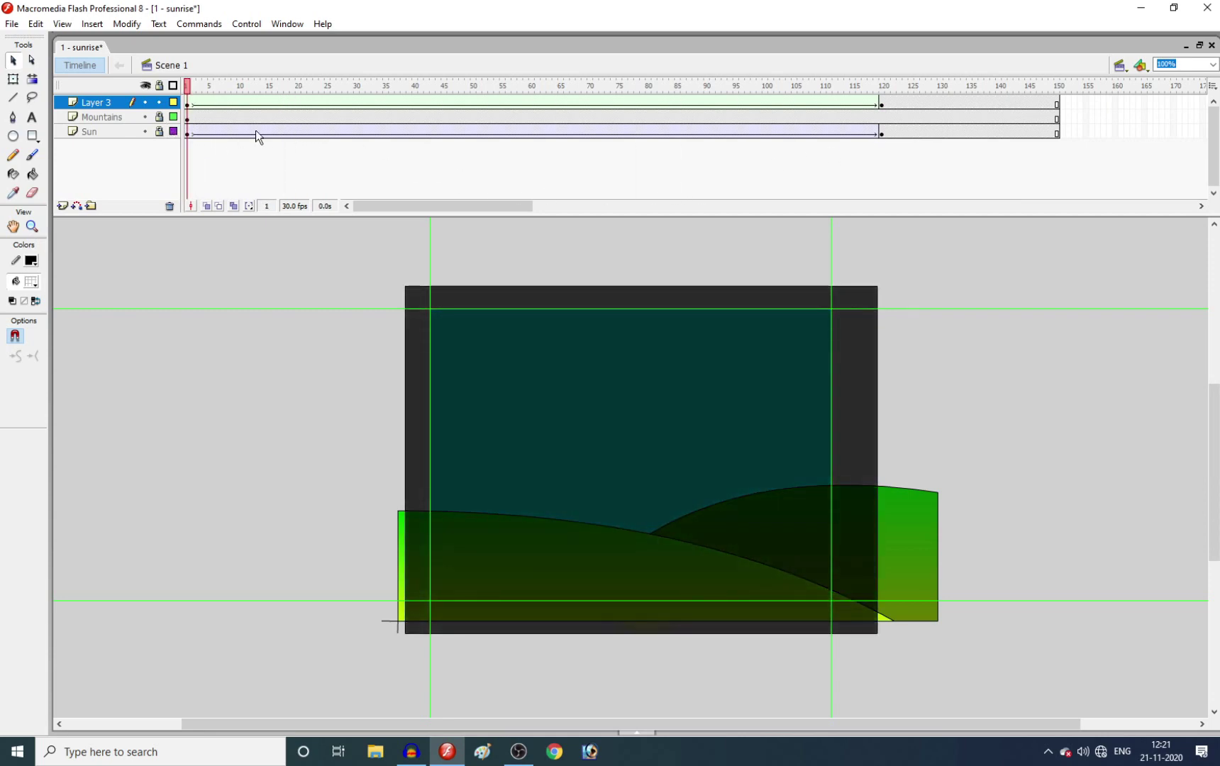
Set the ease of the Sun layer's motion tween to 100 out.
left_click(537, 132)
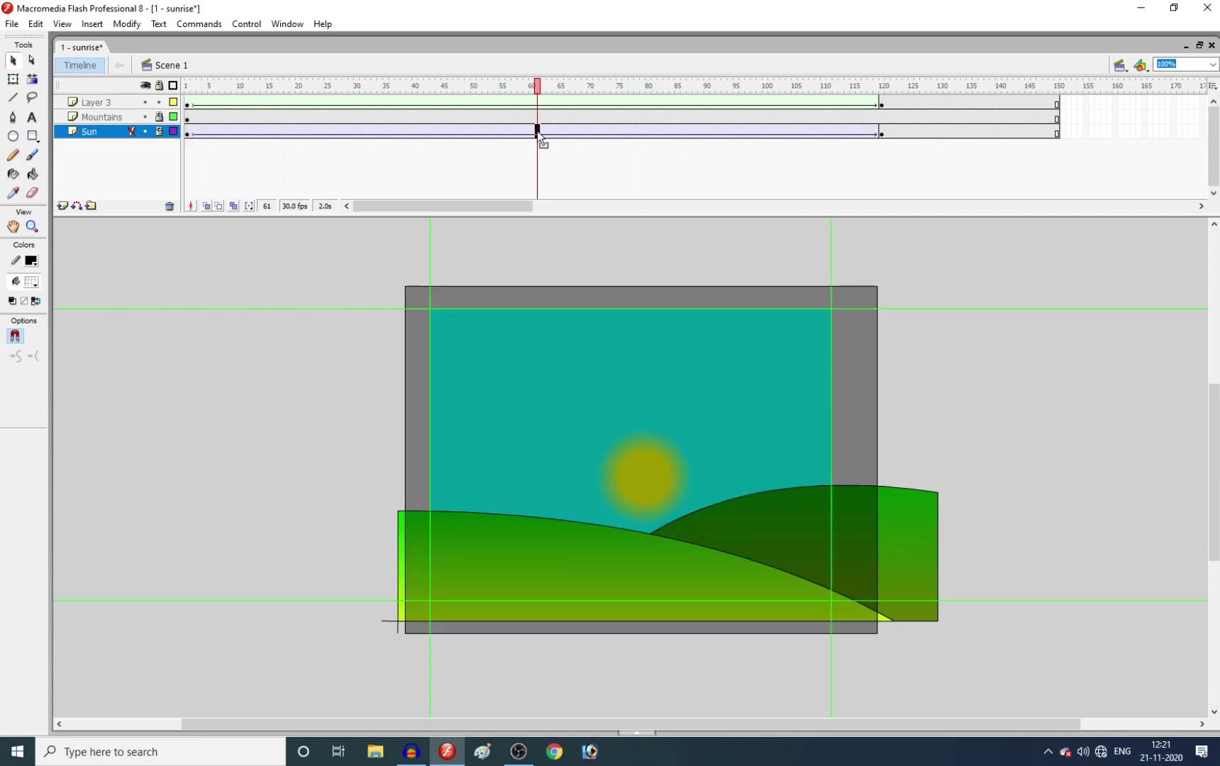
left_click(638, 731)
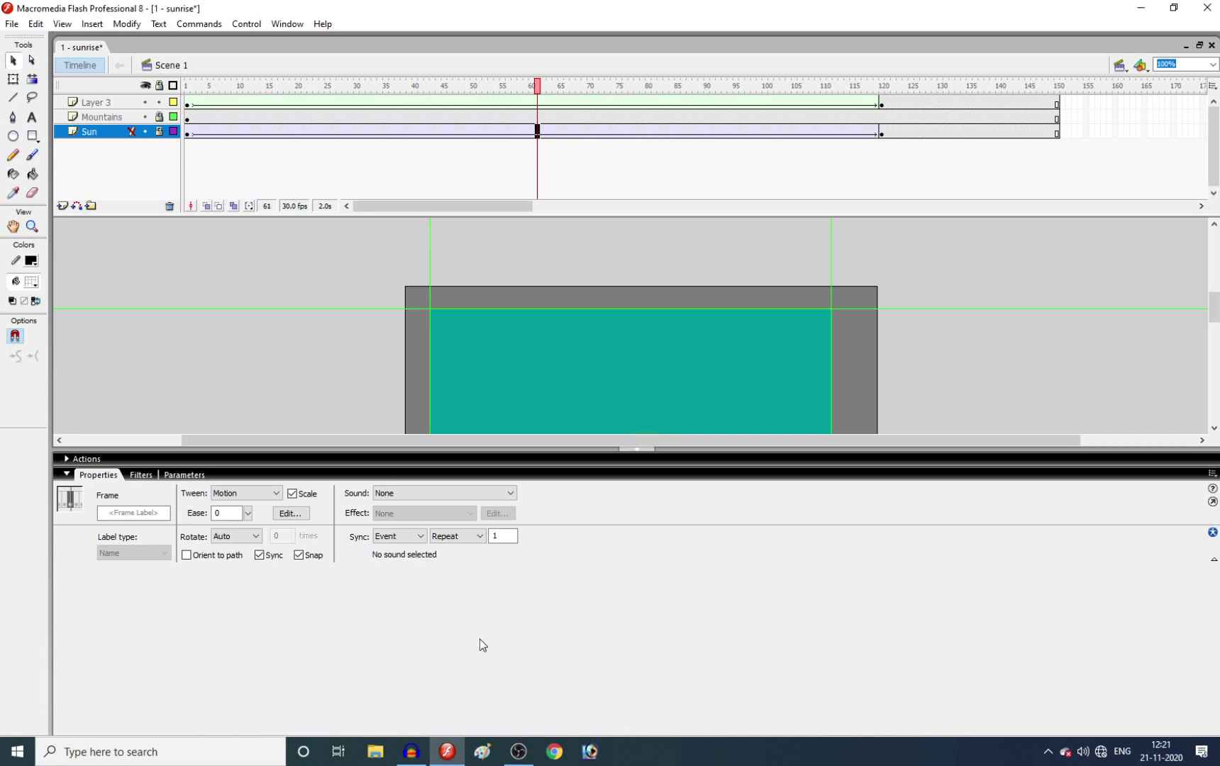
left_click(248, 516)
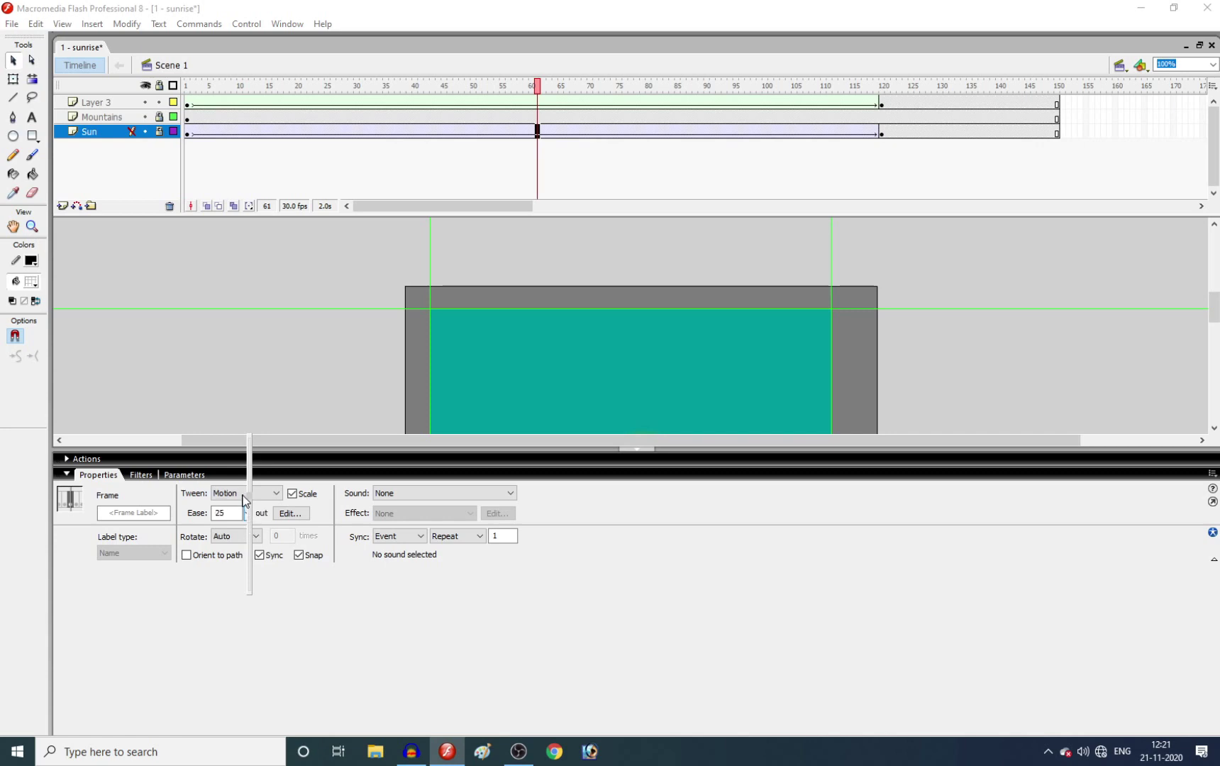
left_click_drag(257, 459, 267, 445)
left_click(277, 393)
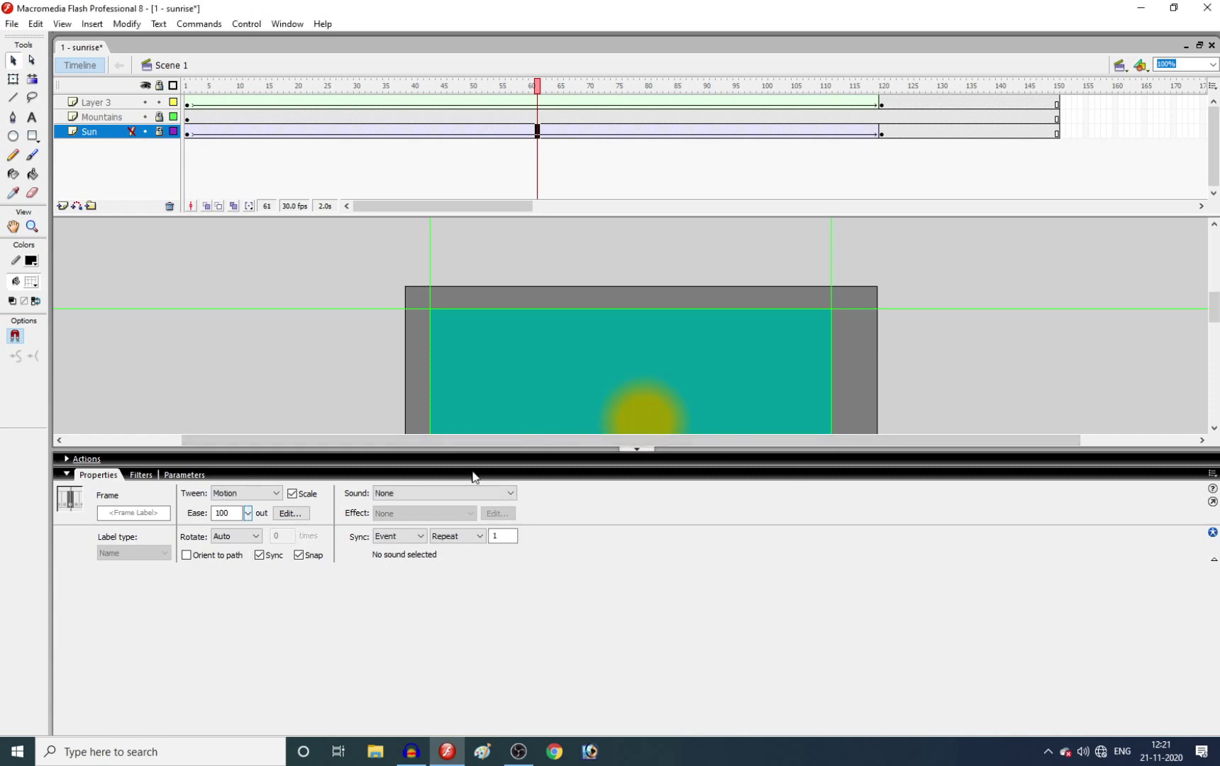
left_click(247, 512)
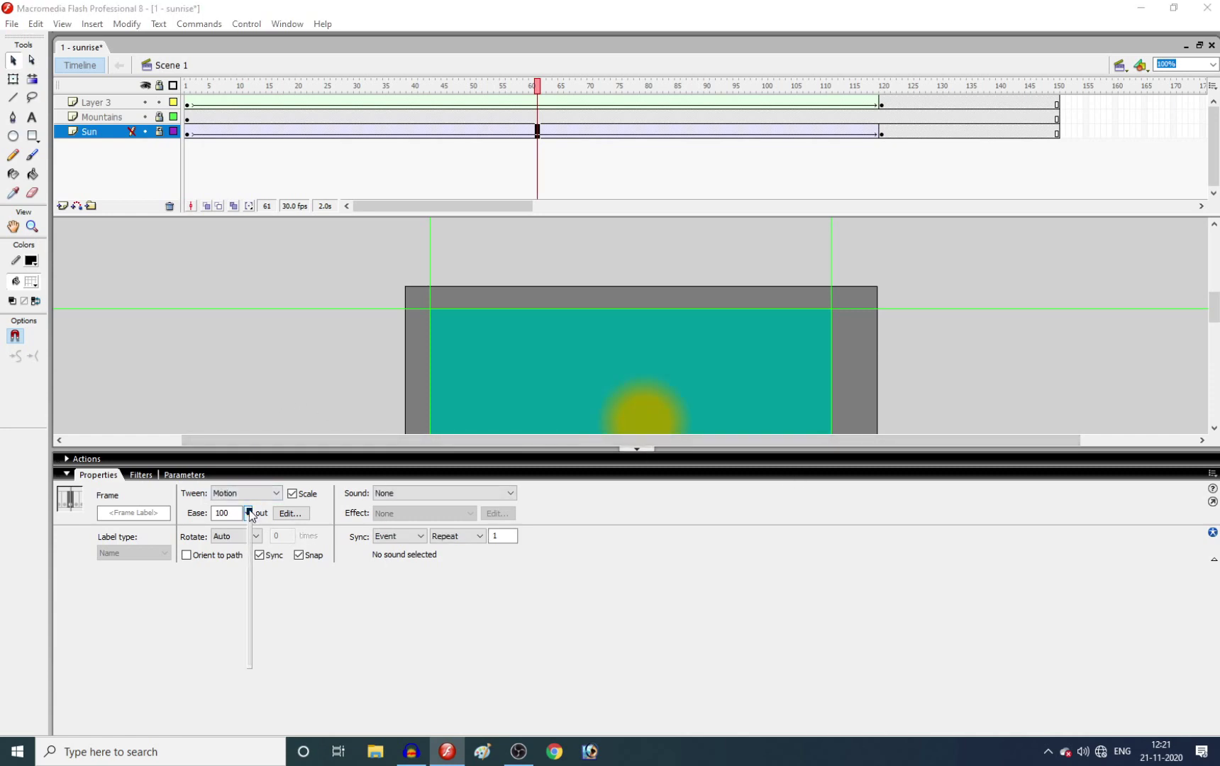
left_click_drag(249, 513, 253, 480)
left_click(633, 449)
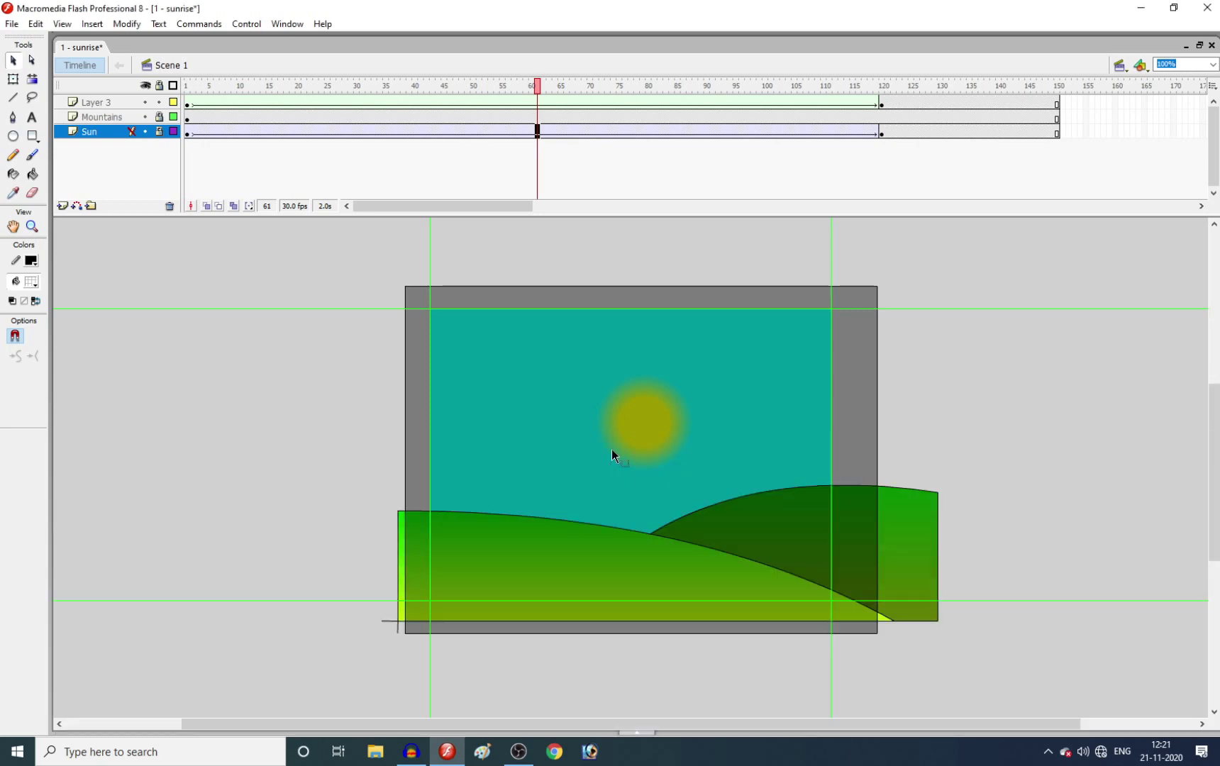
Return the playhead to frame 1, save the file, and test the eased sunrise movie.
left_click(344, 330)
left_click_drag(487, 87, 188, 107)
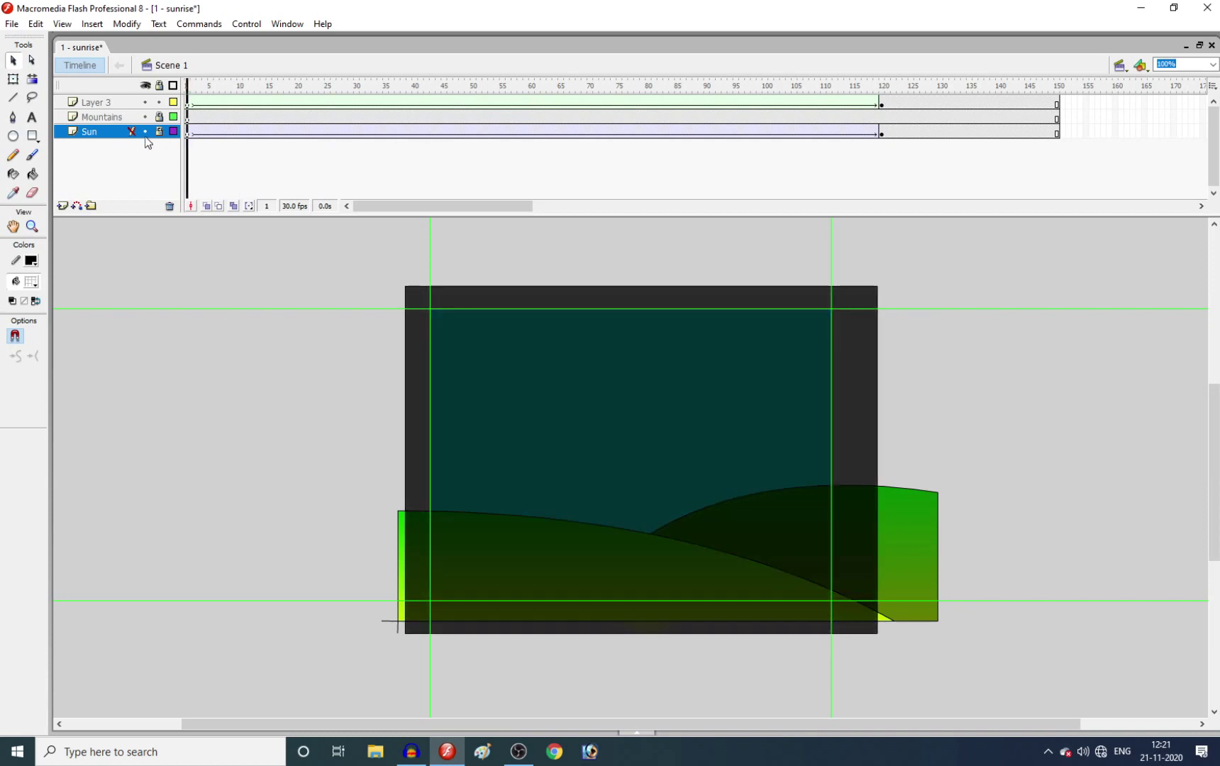
key("ctrl+s")
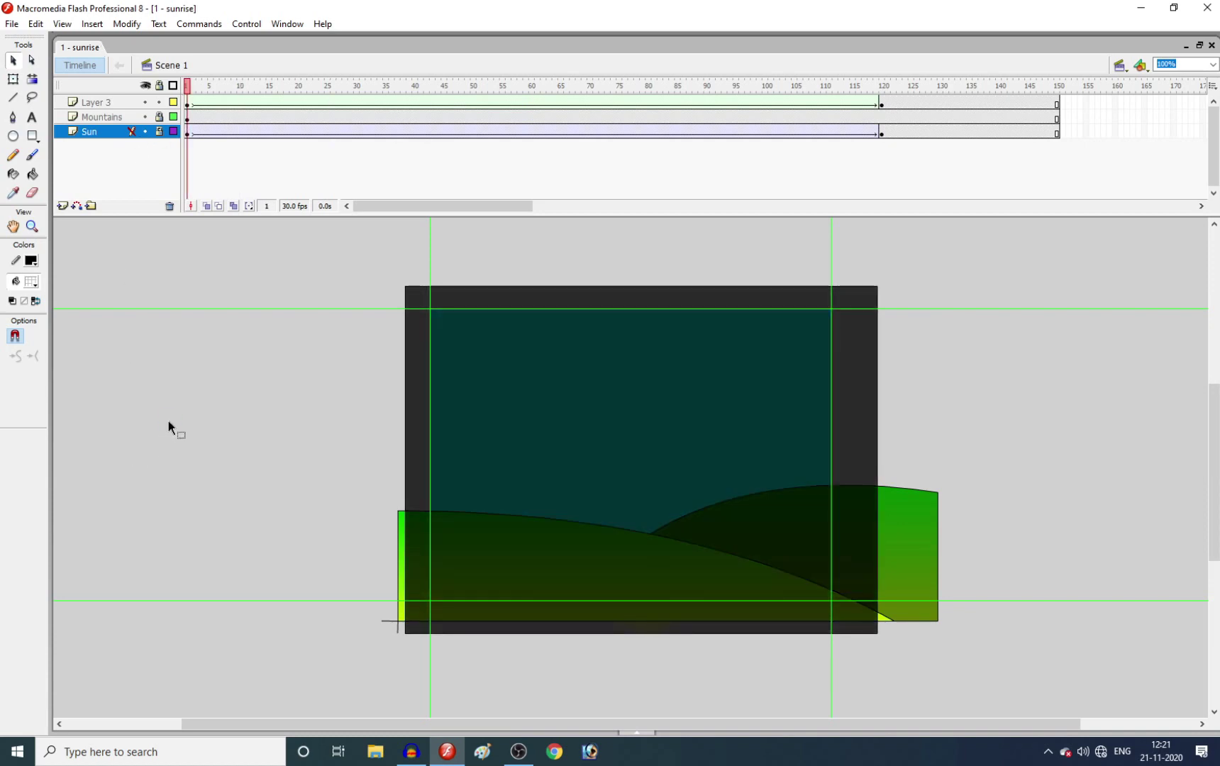
key("ctrl+Return")
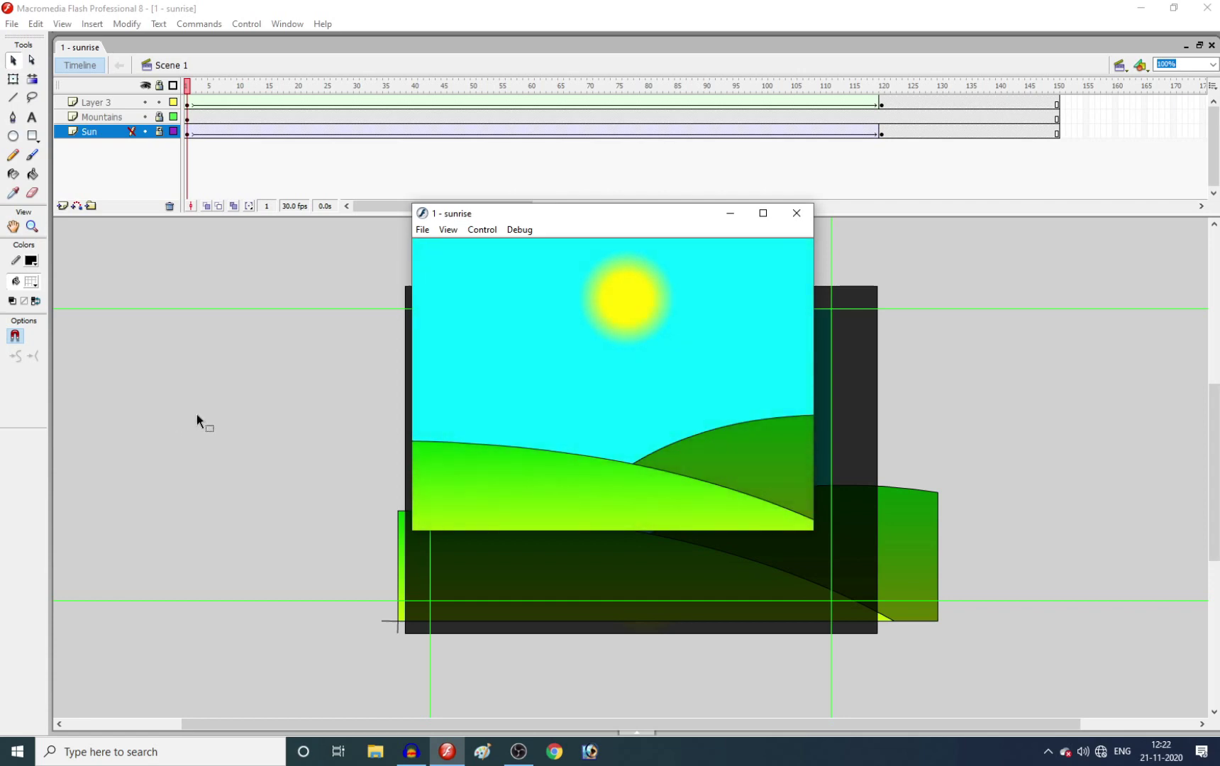
left_click(796, 213)
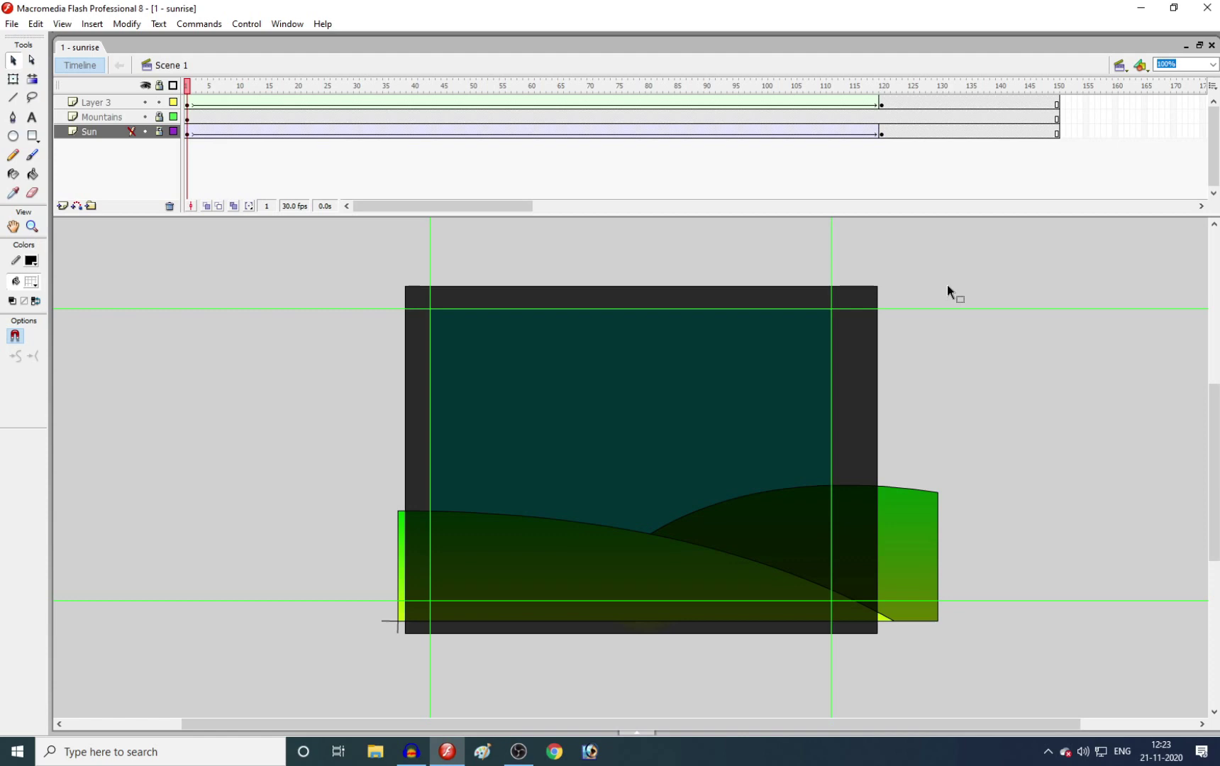
Exit the animation program.
key("k")
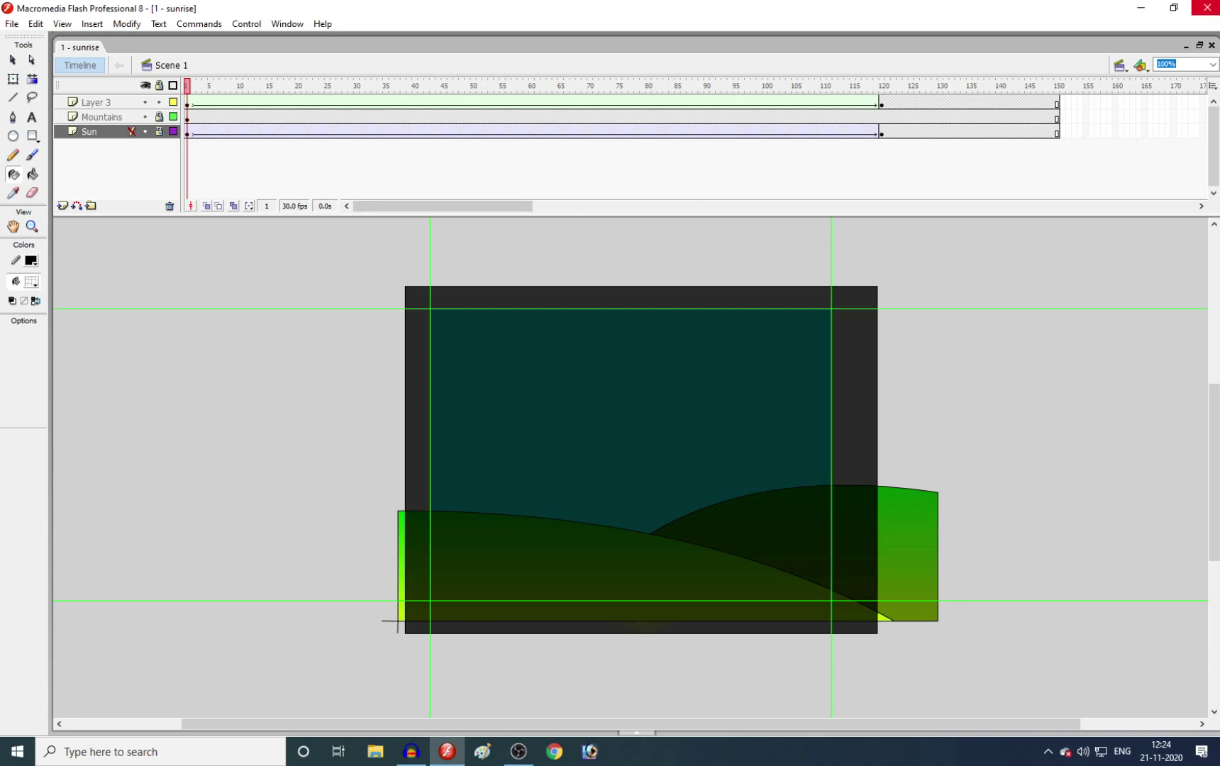
left_click(1207, 7)
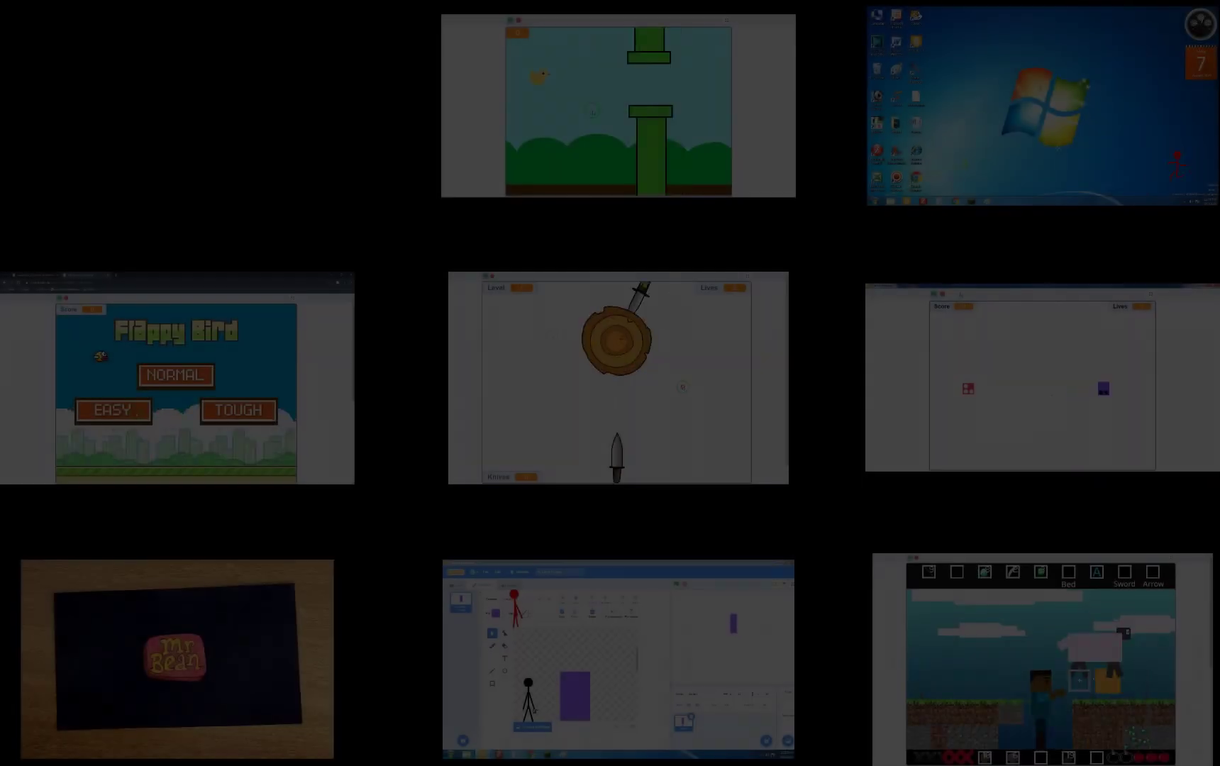